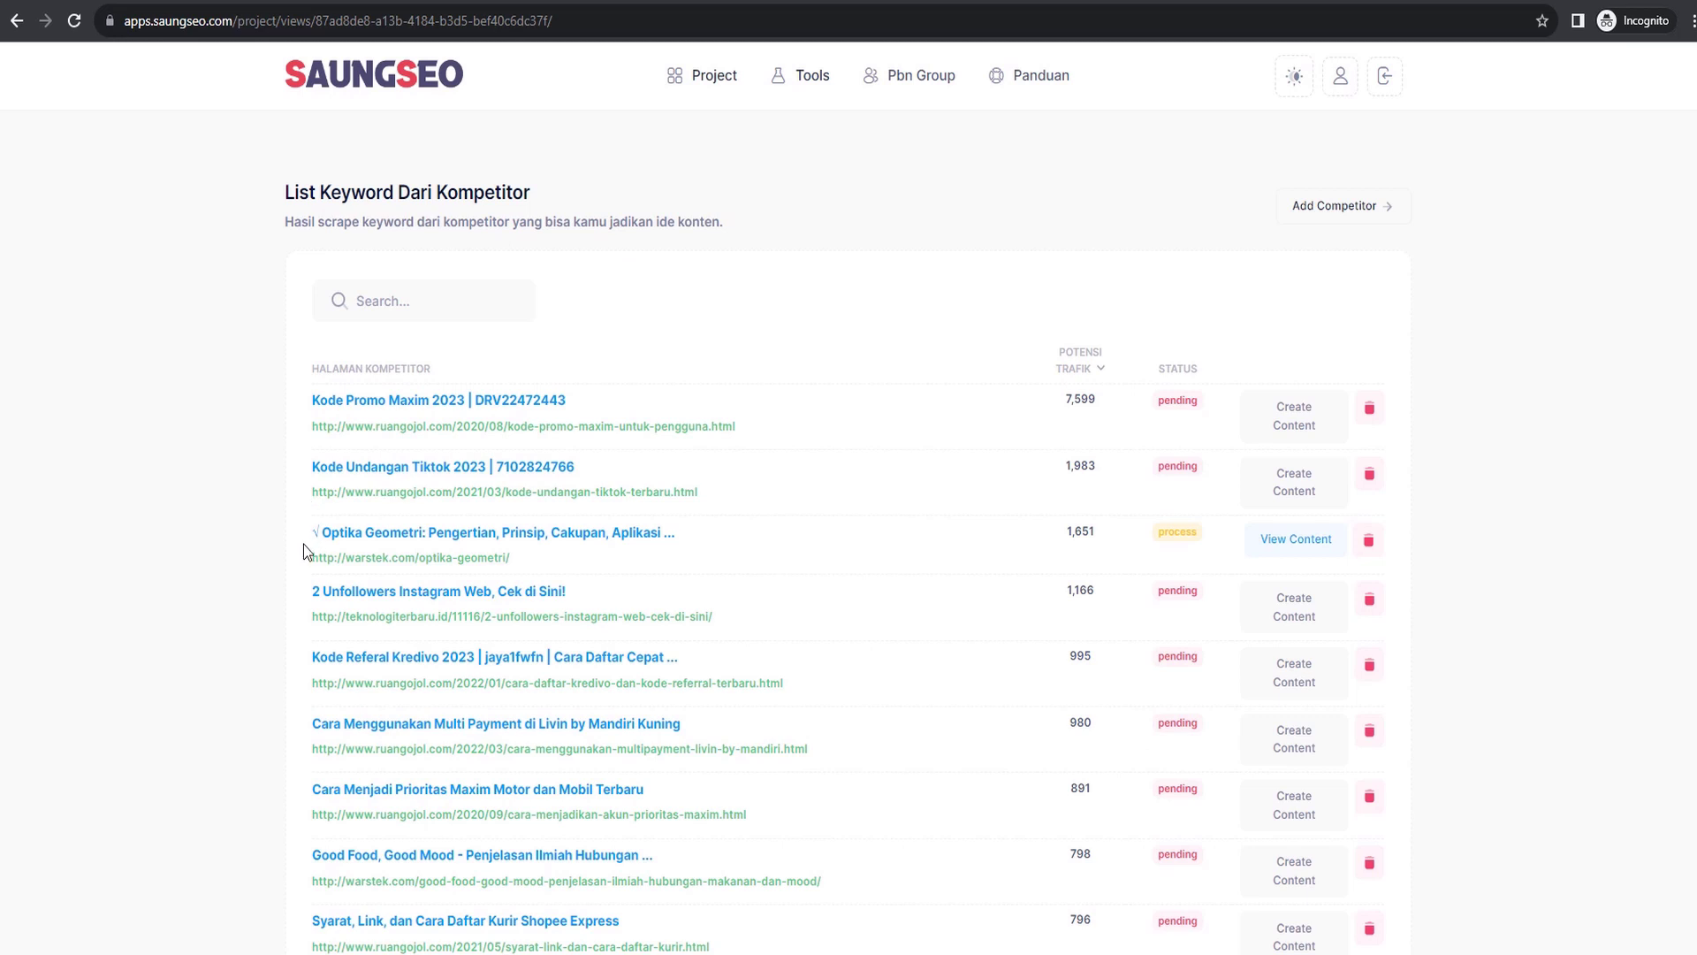
Examine the keyword choices branching from the site: query in the Excalidraw diagram, alongside the competitor keyword list
{"action": "left_click_drag", "start_coordinate": [303, 570], "coordinate": [511, 566]}
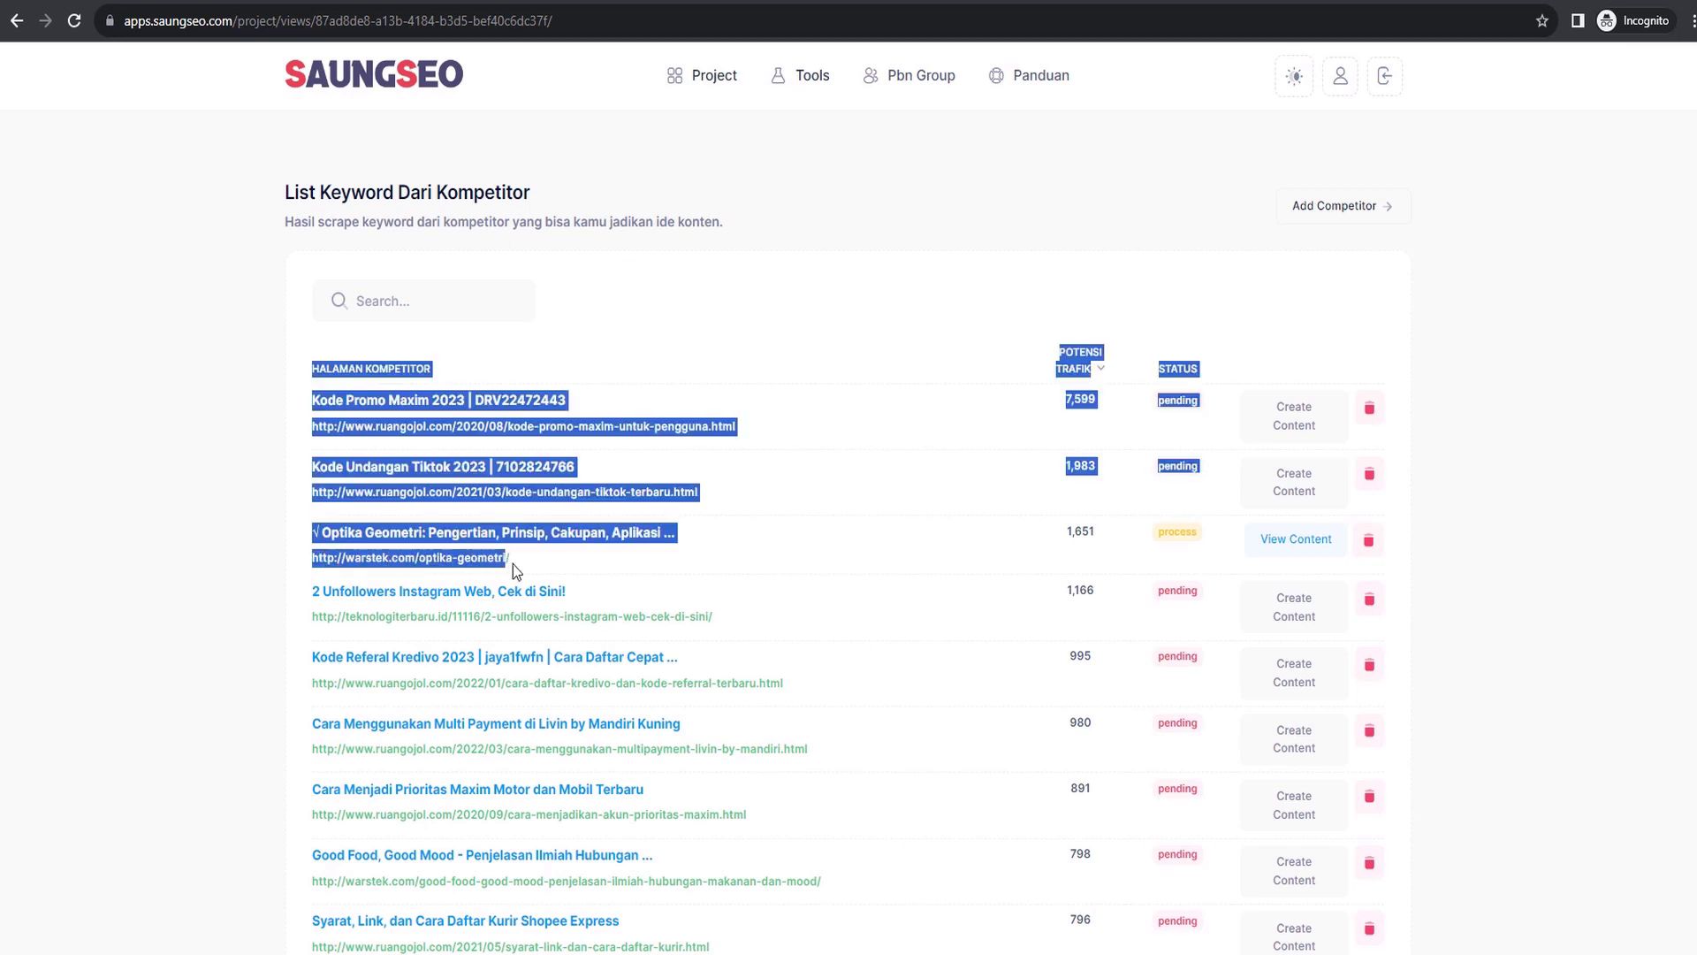
{"action": "left_click", "coordinate": [511, 564]}
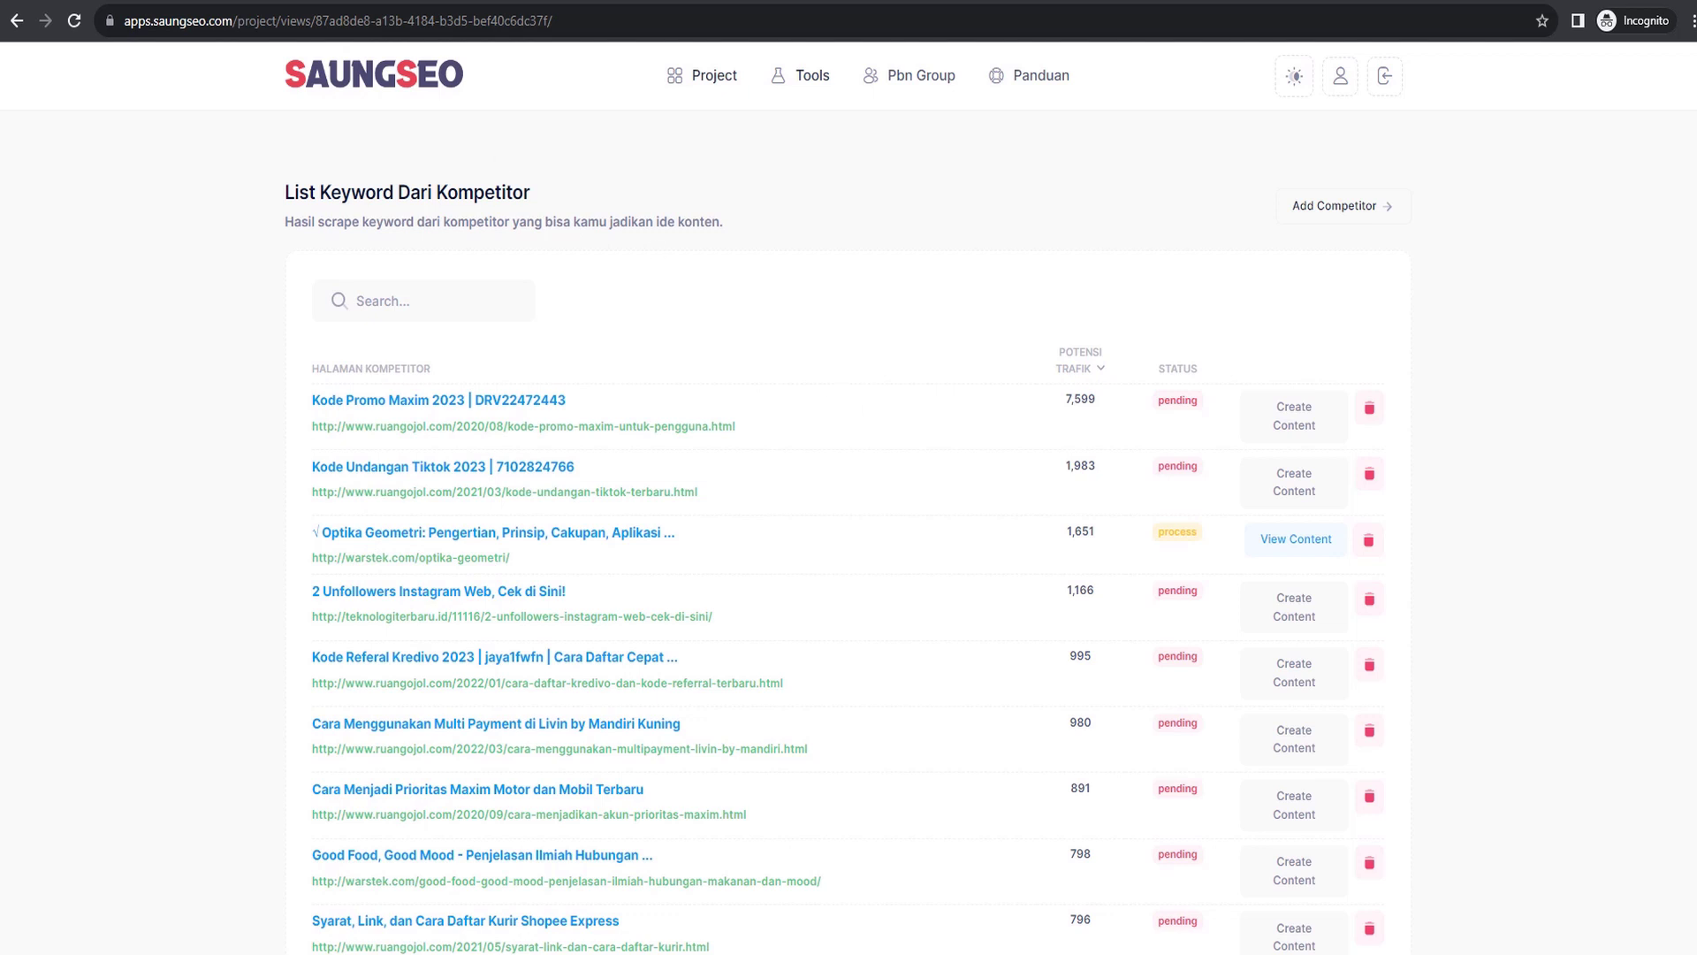
{"action": "key", "text": "ctrl+Tab"}
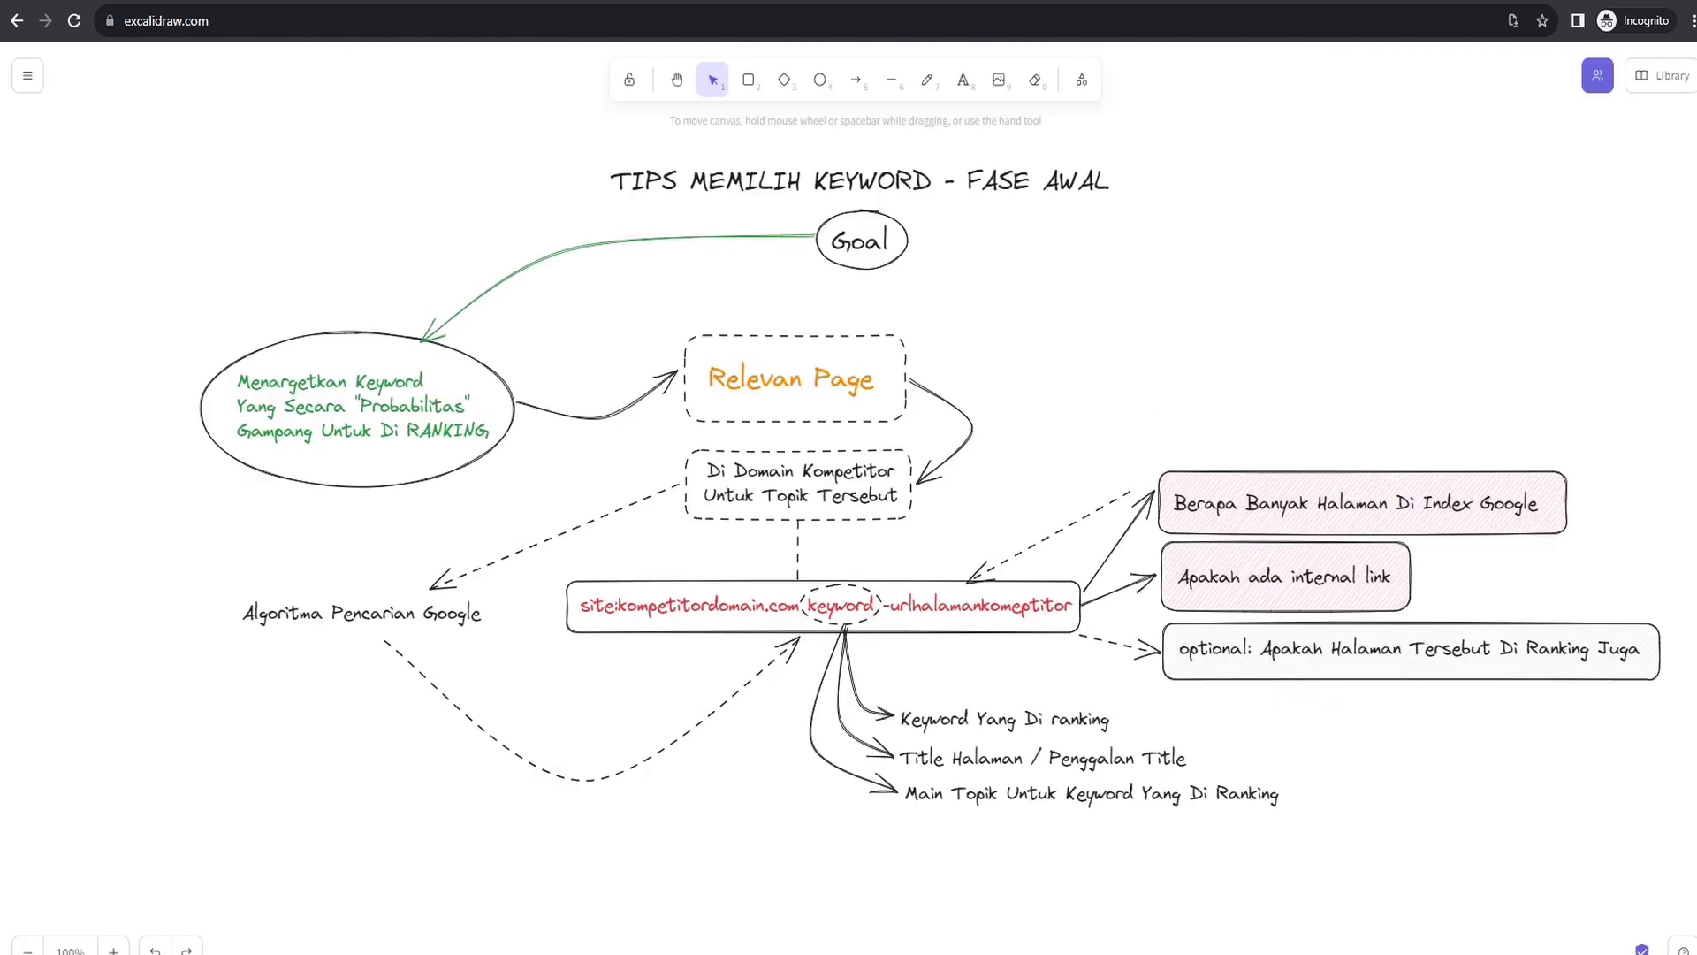
{"action": "double_click", "coordinate": [850, 610]}
{"action": "left_click", "coordinate": [850, 610]}
{"action": "left_click_drag", "start_coordinate": [807, 605], "coordinate": [876, 605]}
{"action": "left_click", "coordinate": [886, 671]}
{"action": "left_click", "coordinate": [936, 719]}
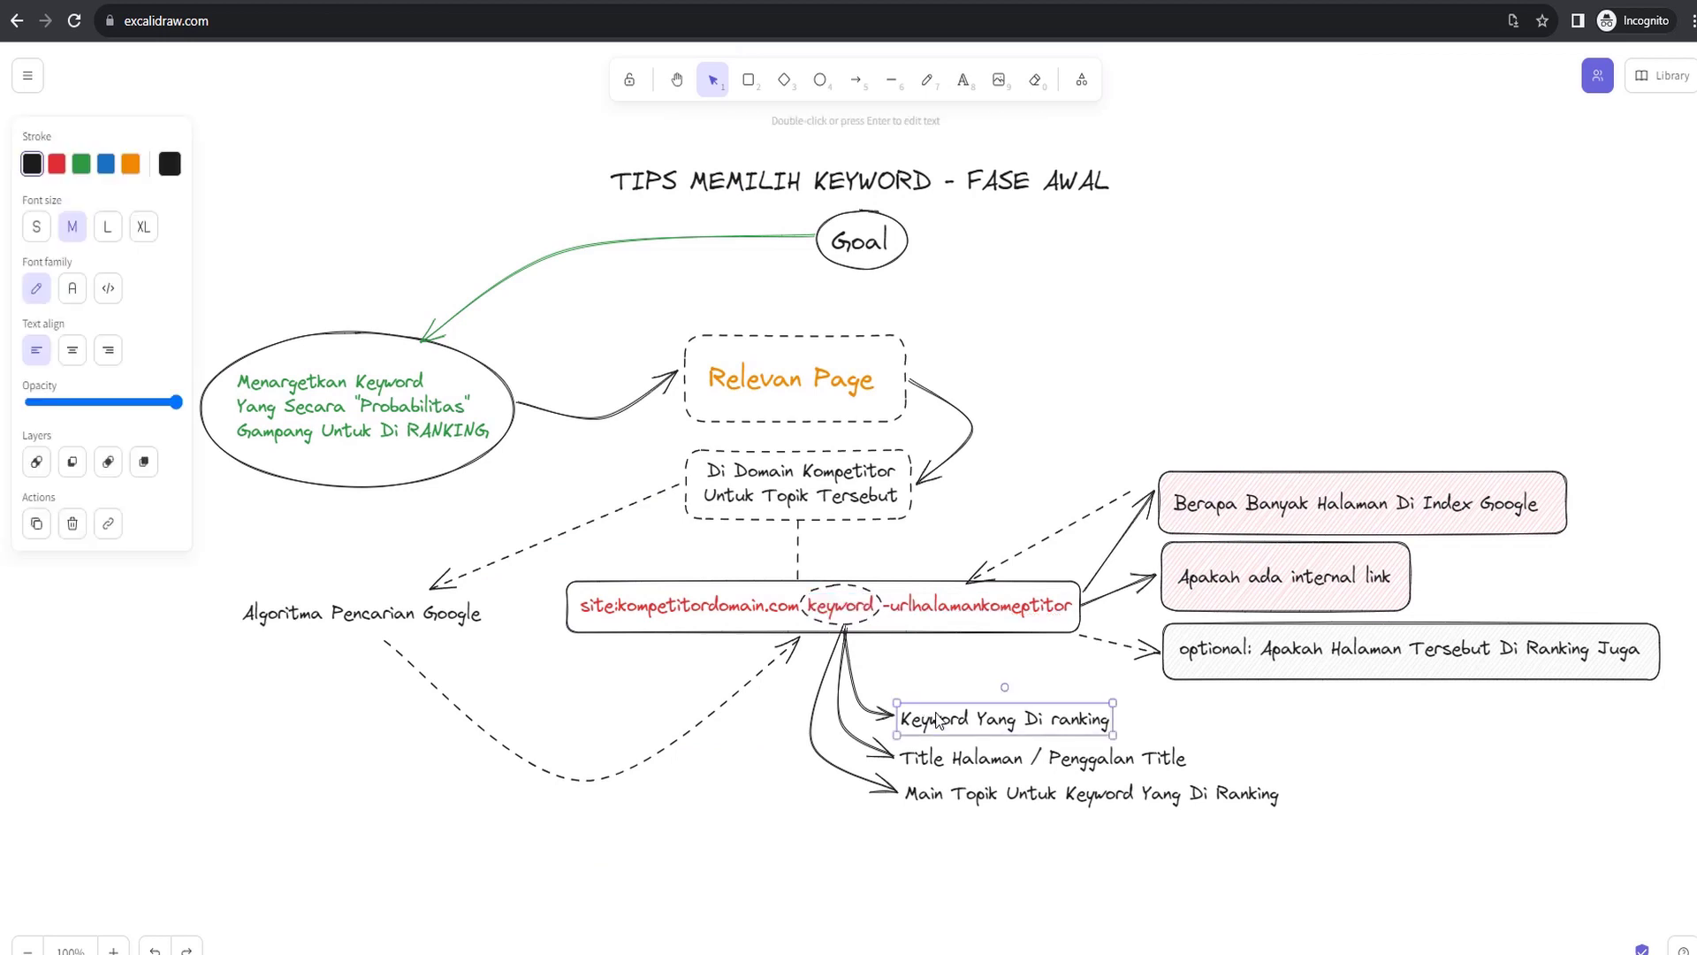
{"action": "left_click", "coordinate": [944, 756]}
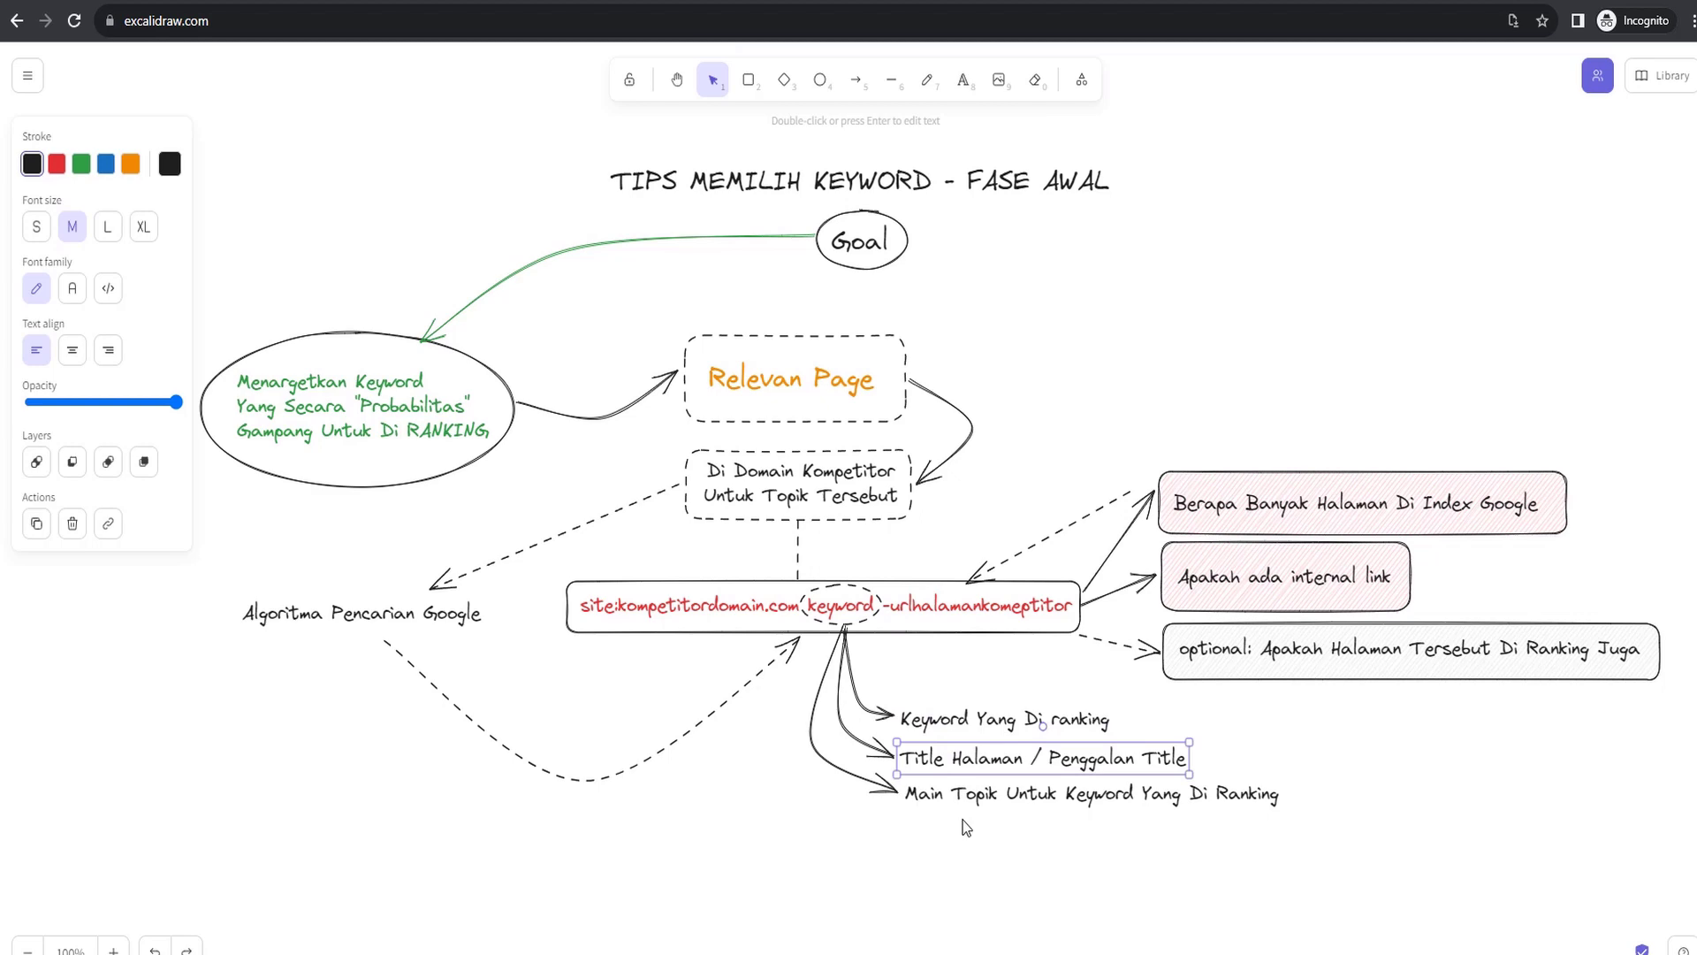
{"action": "key", "text": "ctrl+Tab"}
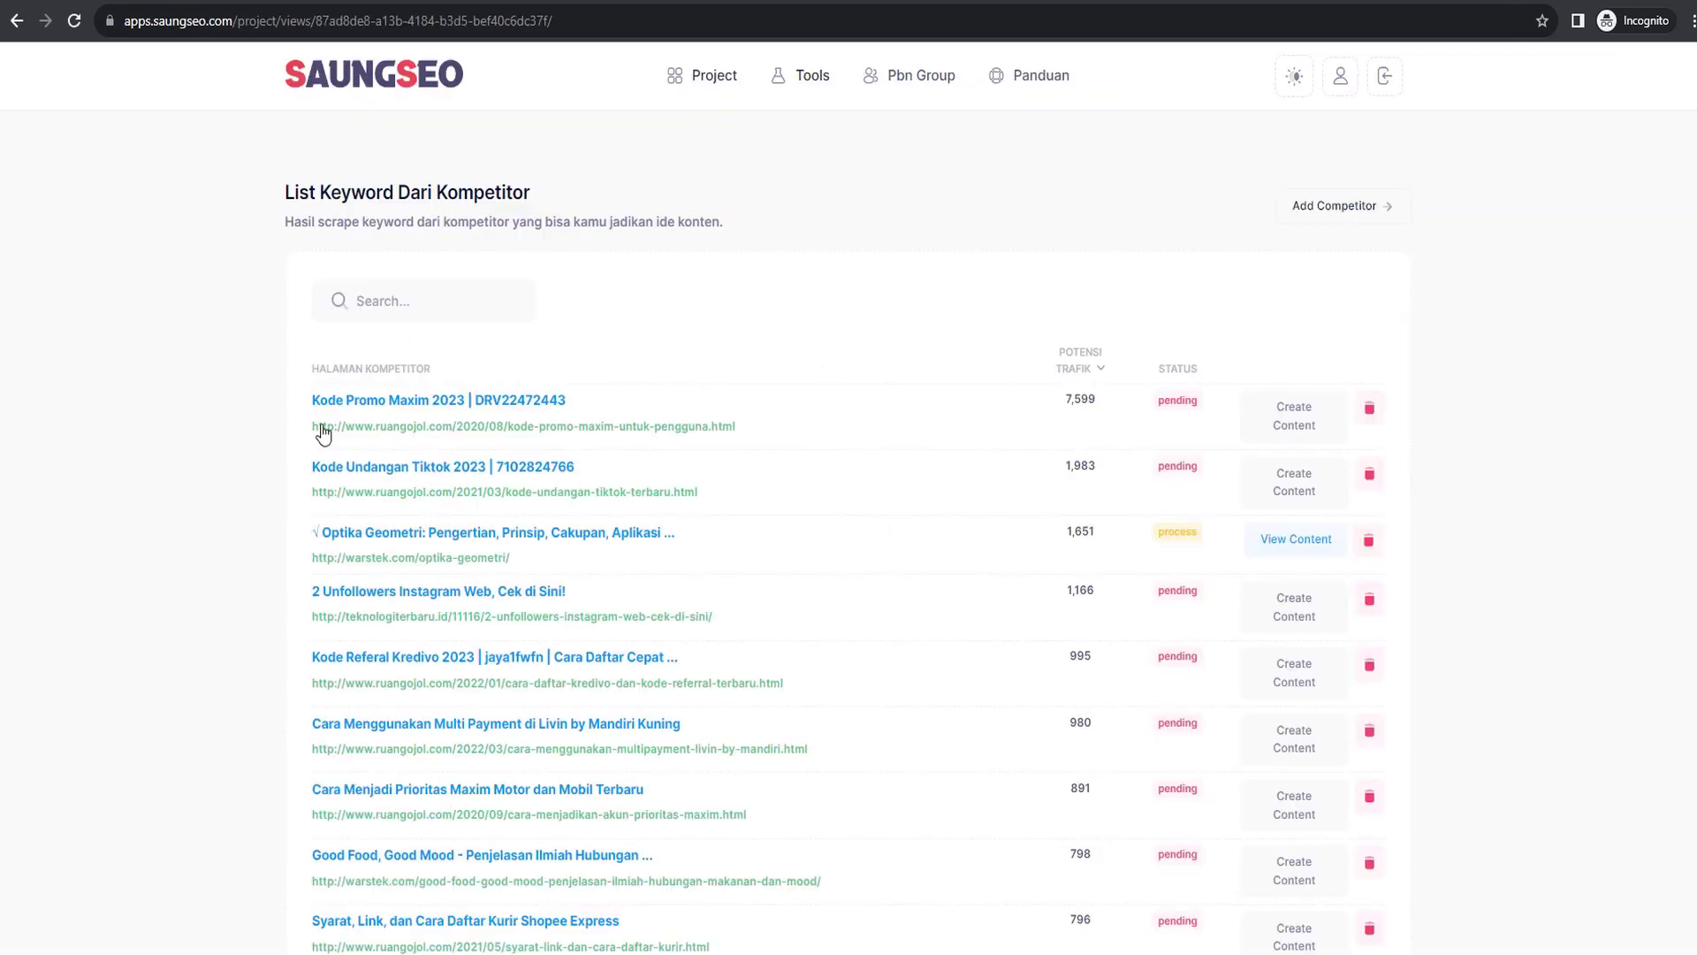
{"action": "key", "text": "ctrl+shift+Tab"}
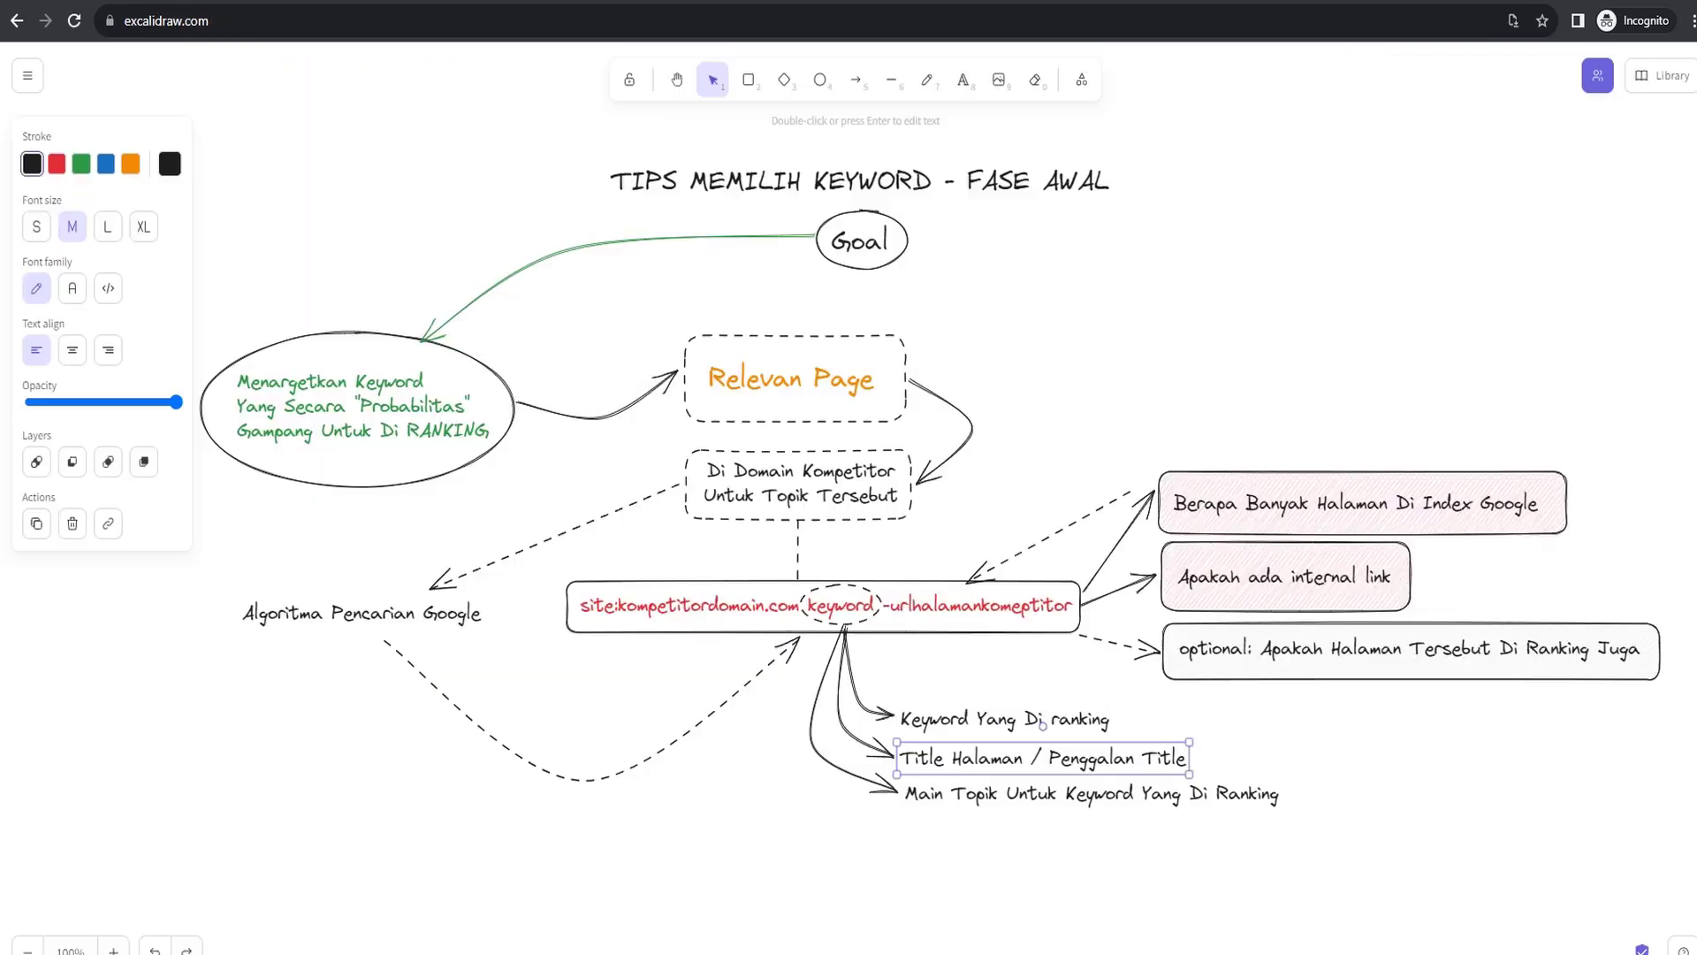
{"action": "left_click", "coordinate": [1008, 822]}
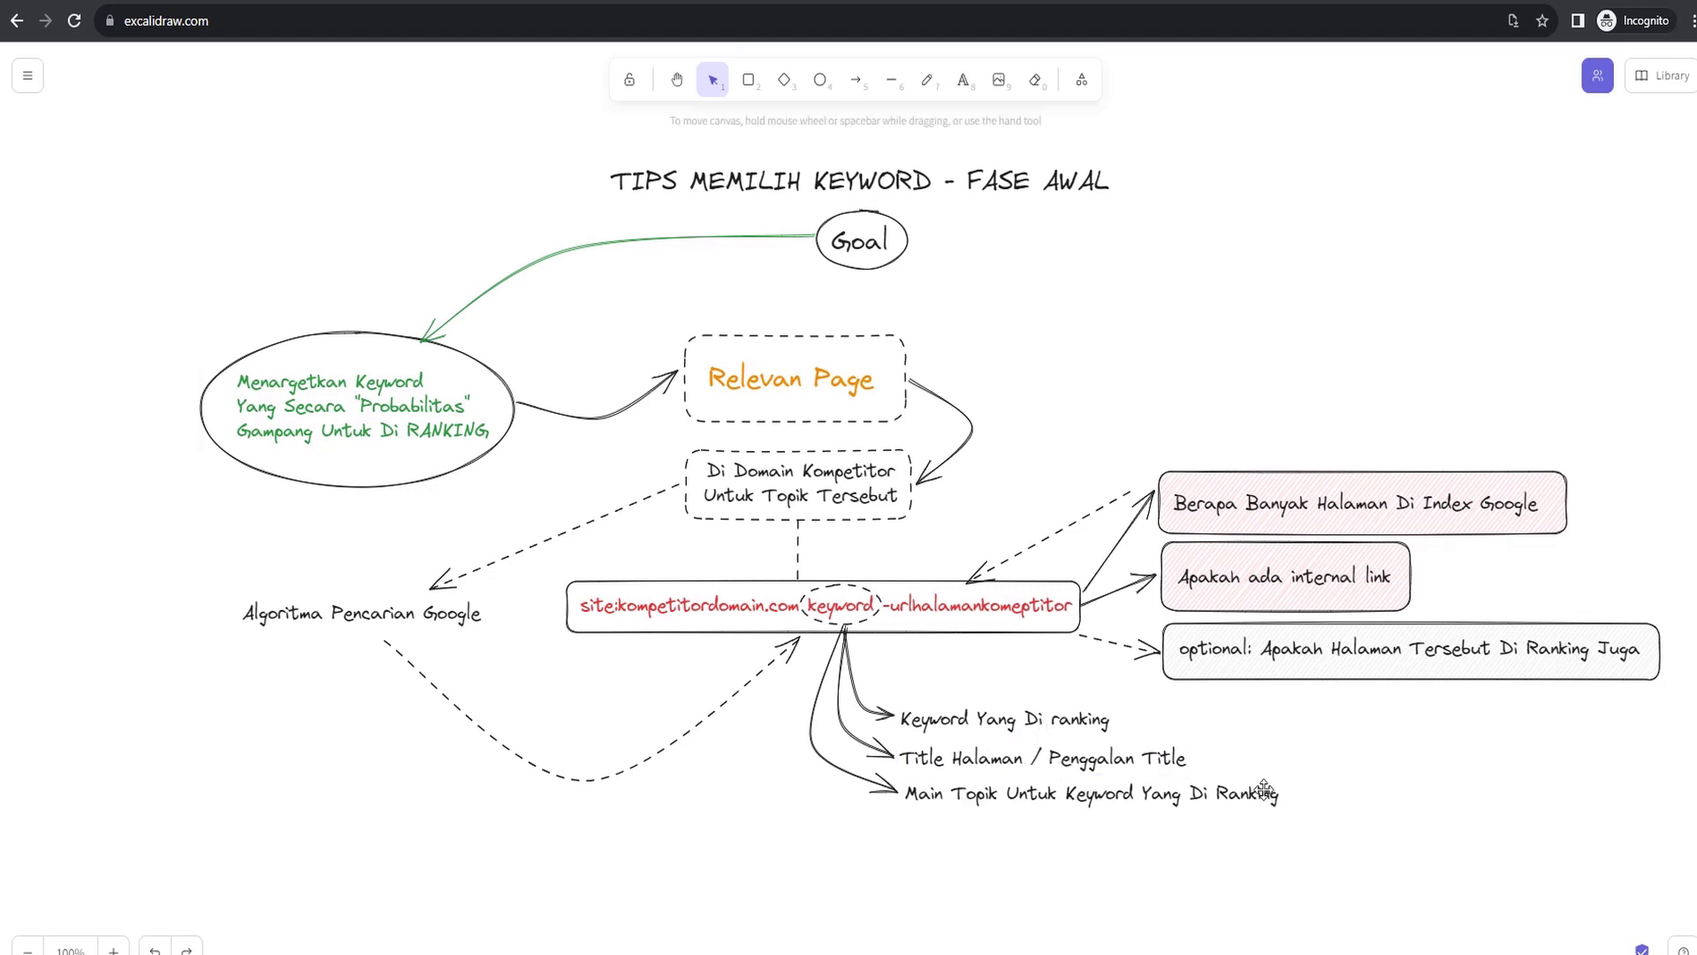
Open the content creation form for the Kode Promo Maxim 2023 page and examine its ranking keywords
{"action": "key", "text": "ctrl+Tab"}
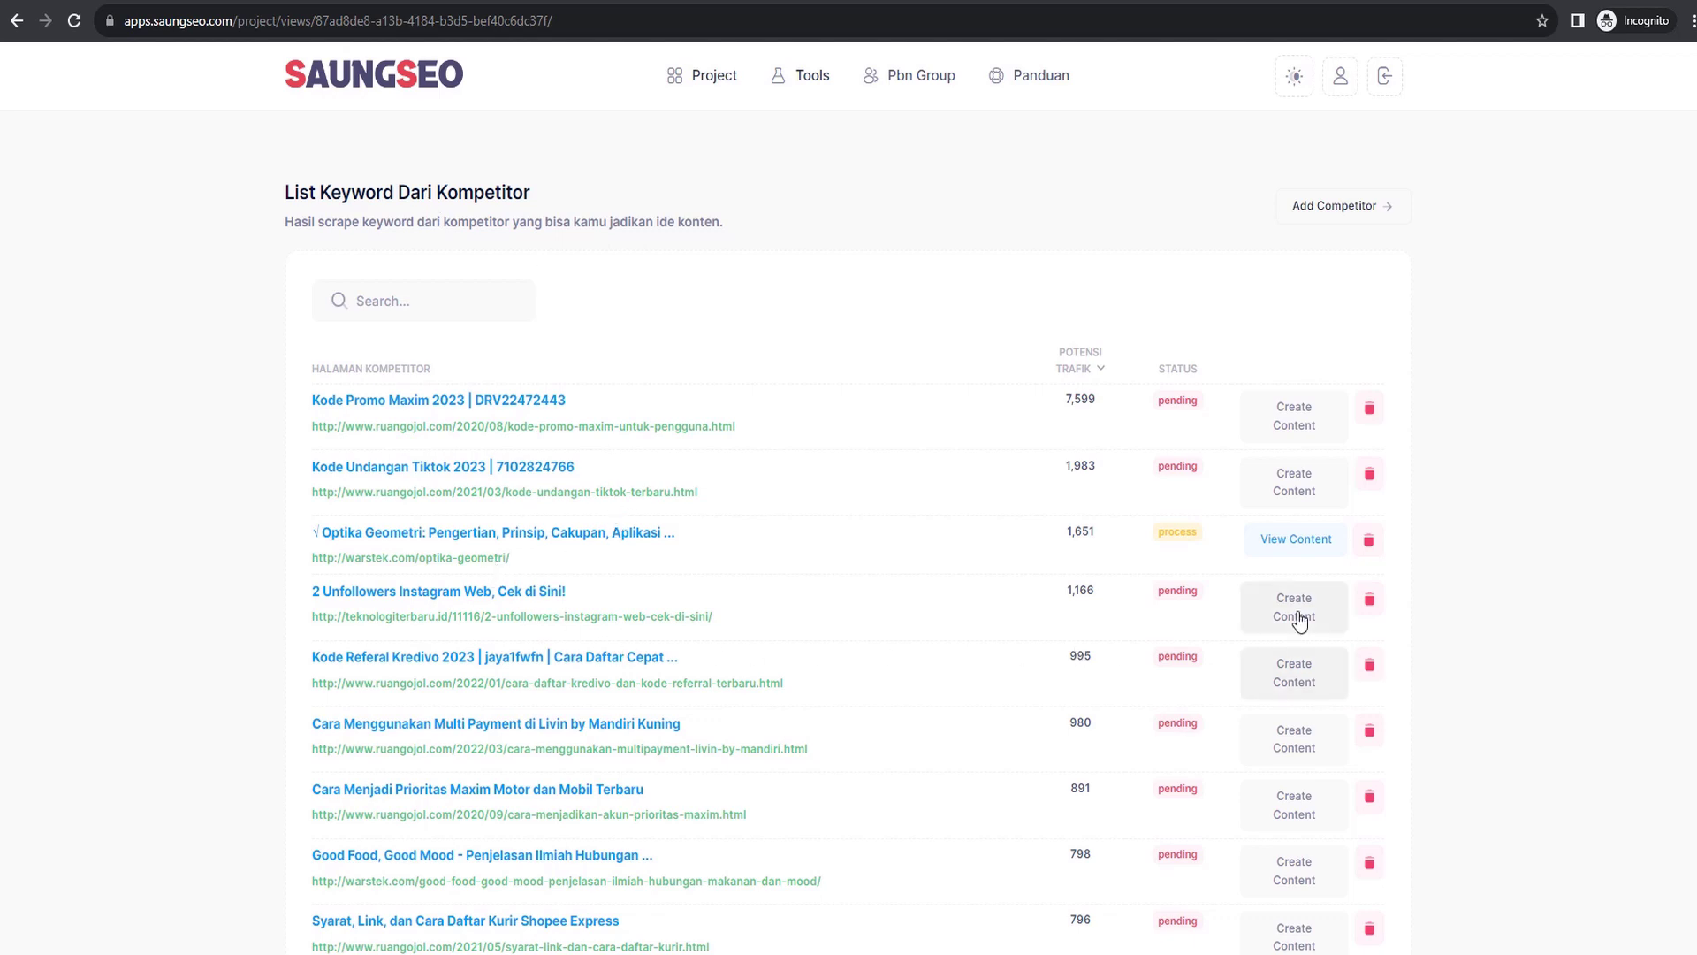
{"action": "left_click", "coordinate": [1287, 428]}
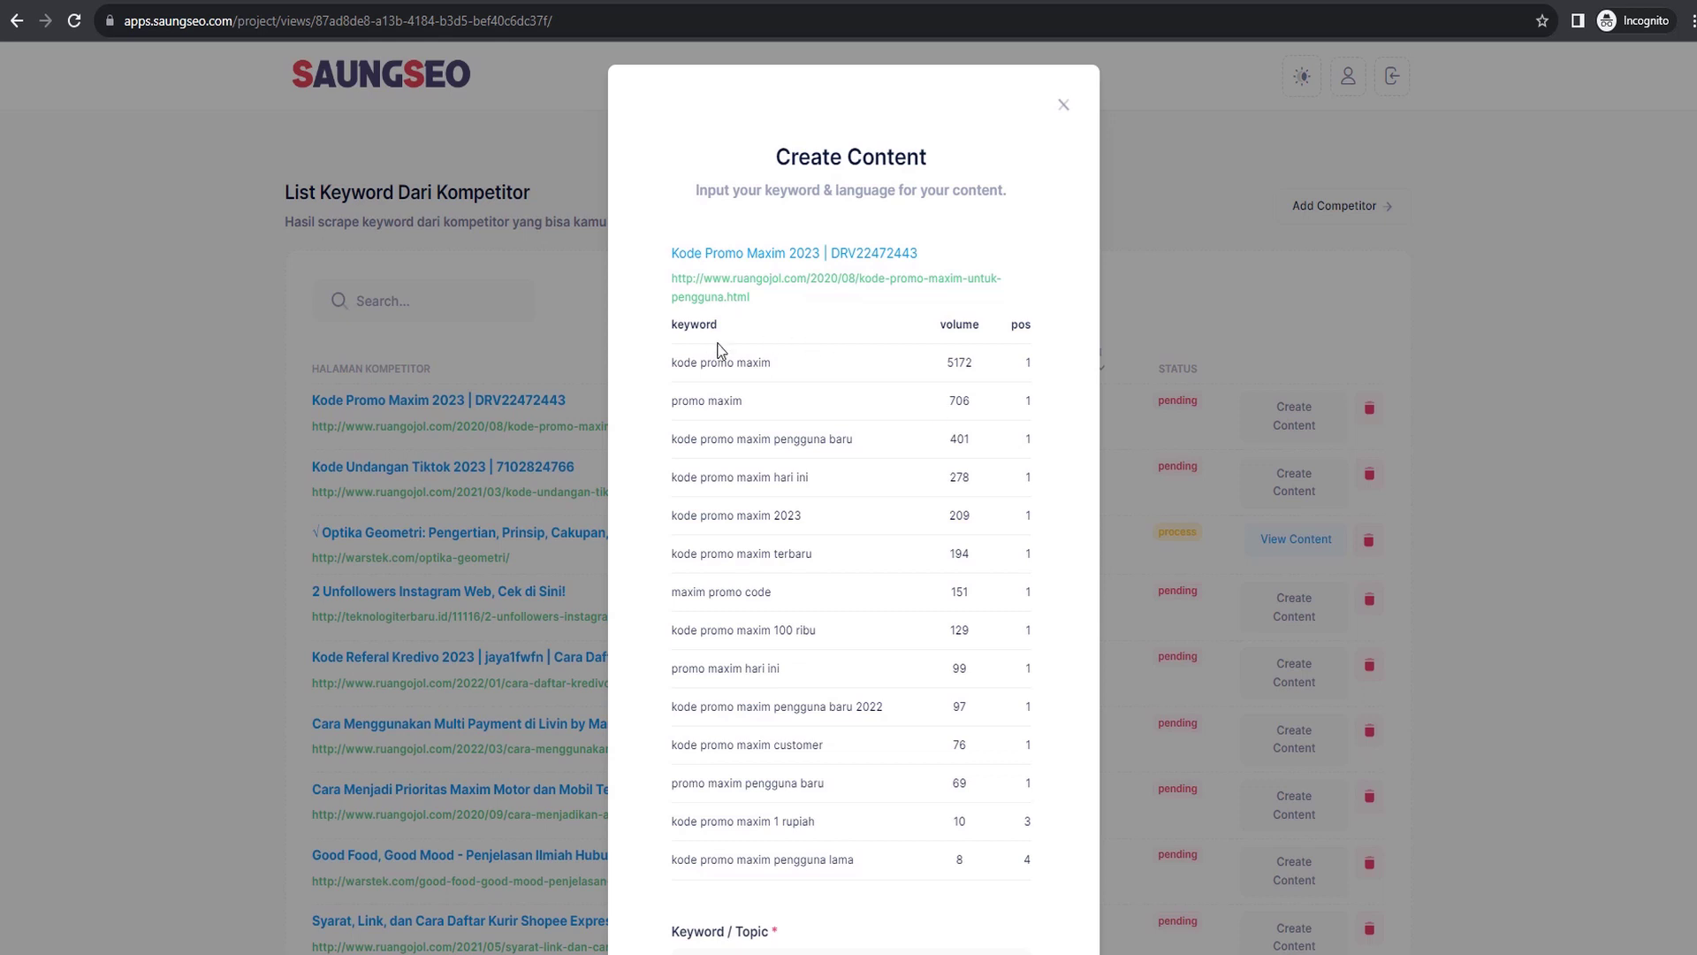
{"action": "scroll", "coordinate": [732, 380], "scroll_direction": "down", "scroll_amount": 3}
{"action": "scroll", "coordinate": [751, 493], "scroll_direction": "up", "scroll_amount": 2}
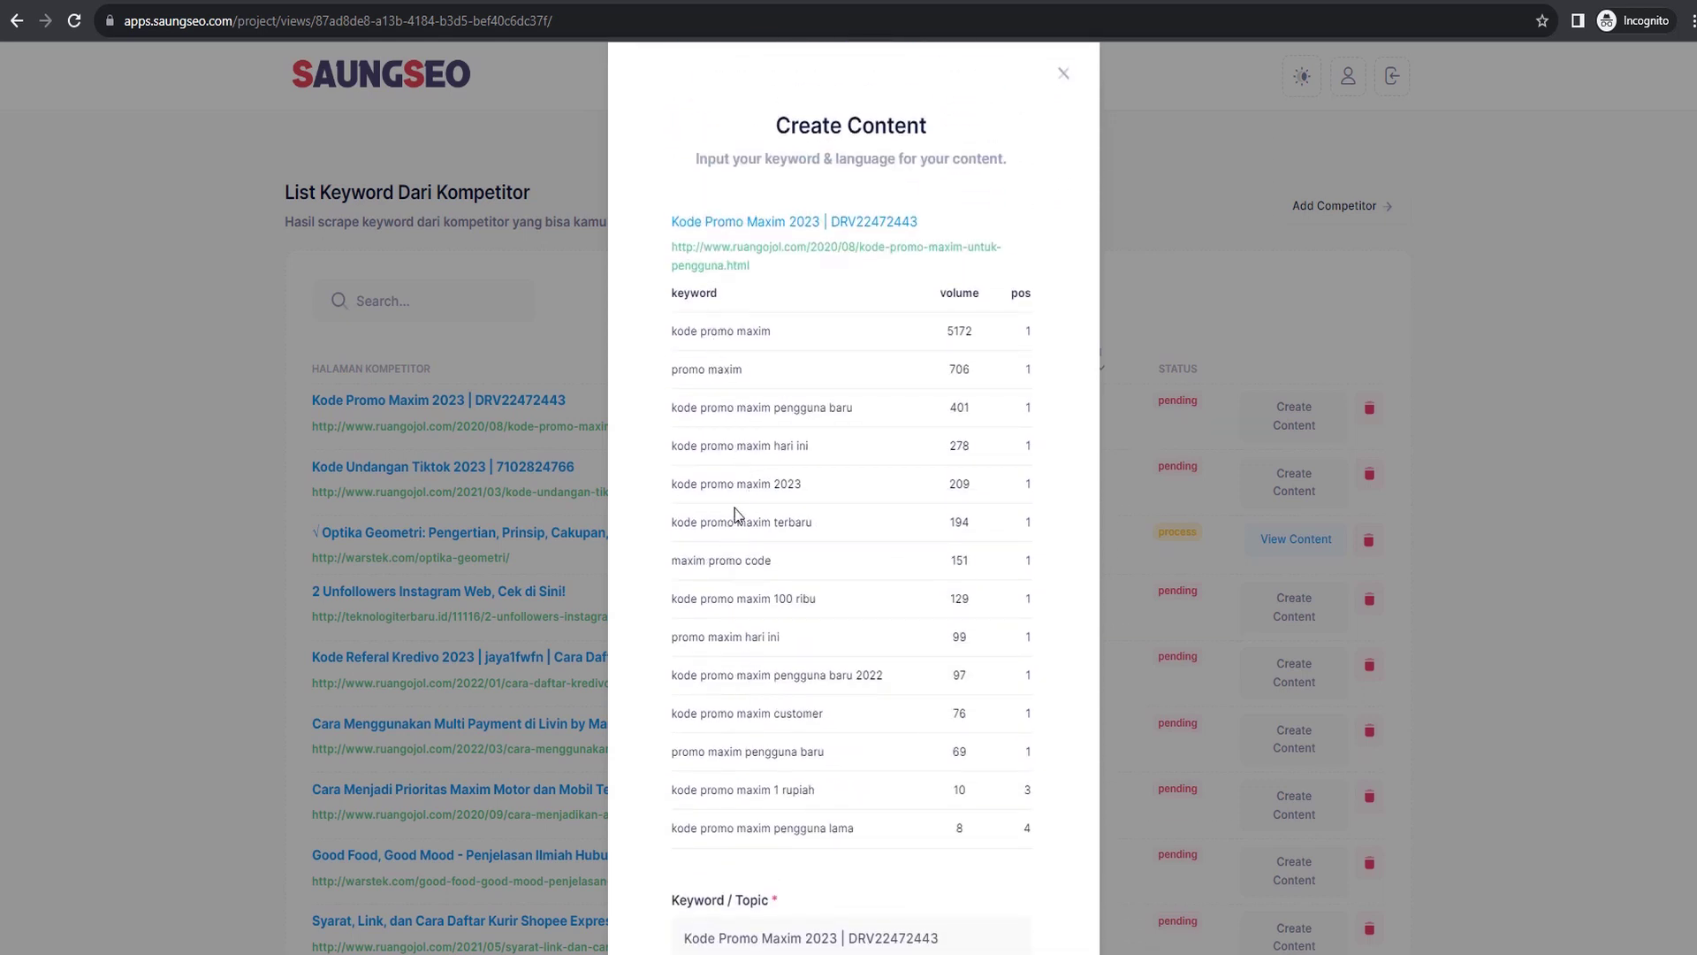
{"action": "left_click_drag", "start_coordinate": [674, 331], "coordinate": [771, 331]}
{"action": "left_click", "coordinate": [1028, 341]}
{"action": "left_click_drag", "start_coordinate": [679, 331], "coordinate": [763, 331]}
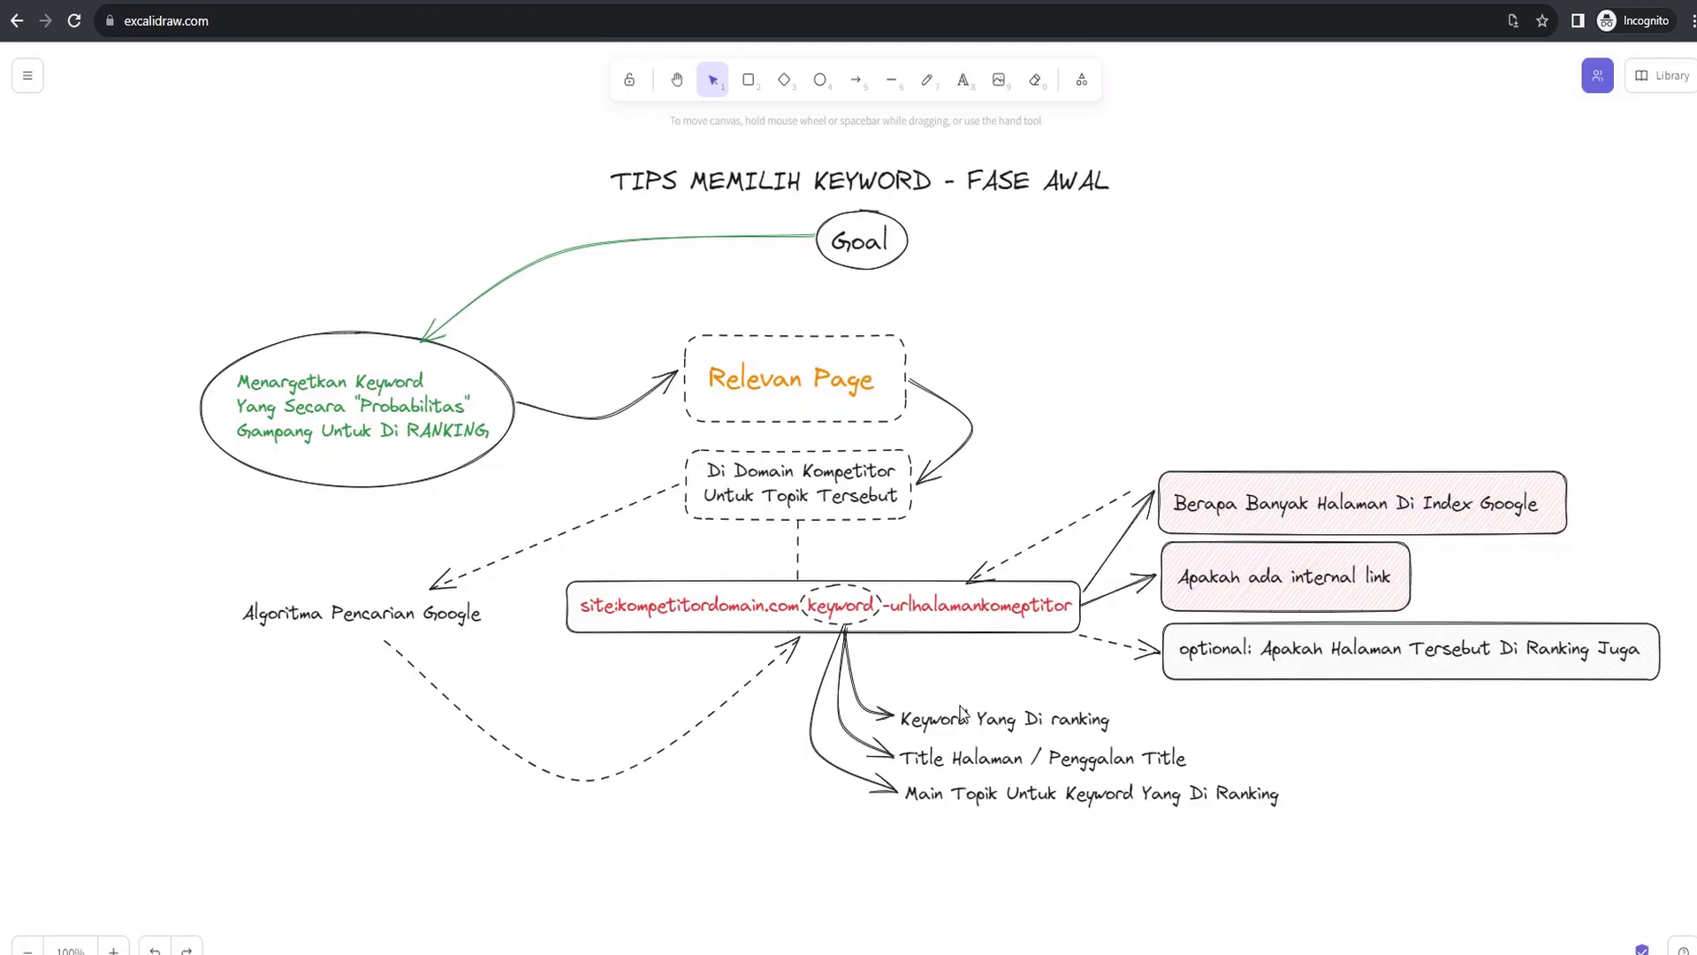
Compare the Kode Promo Maxim page title with the ranked-keyword and page-title options in the Excalidraw diagram
{"action": "left_click", "coordinate": [961, 716]}
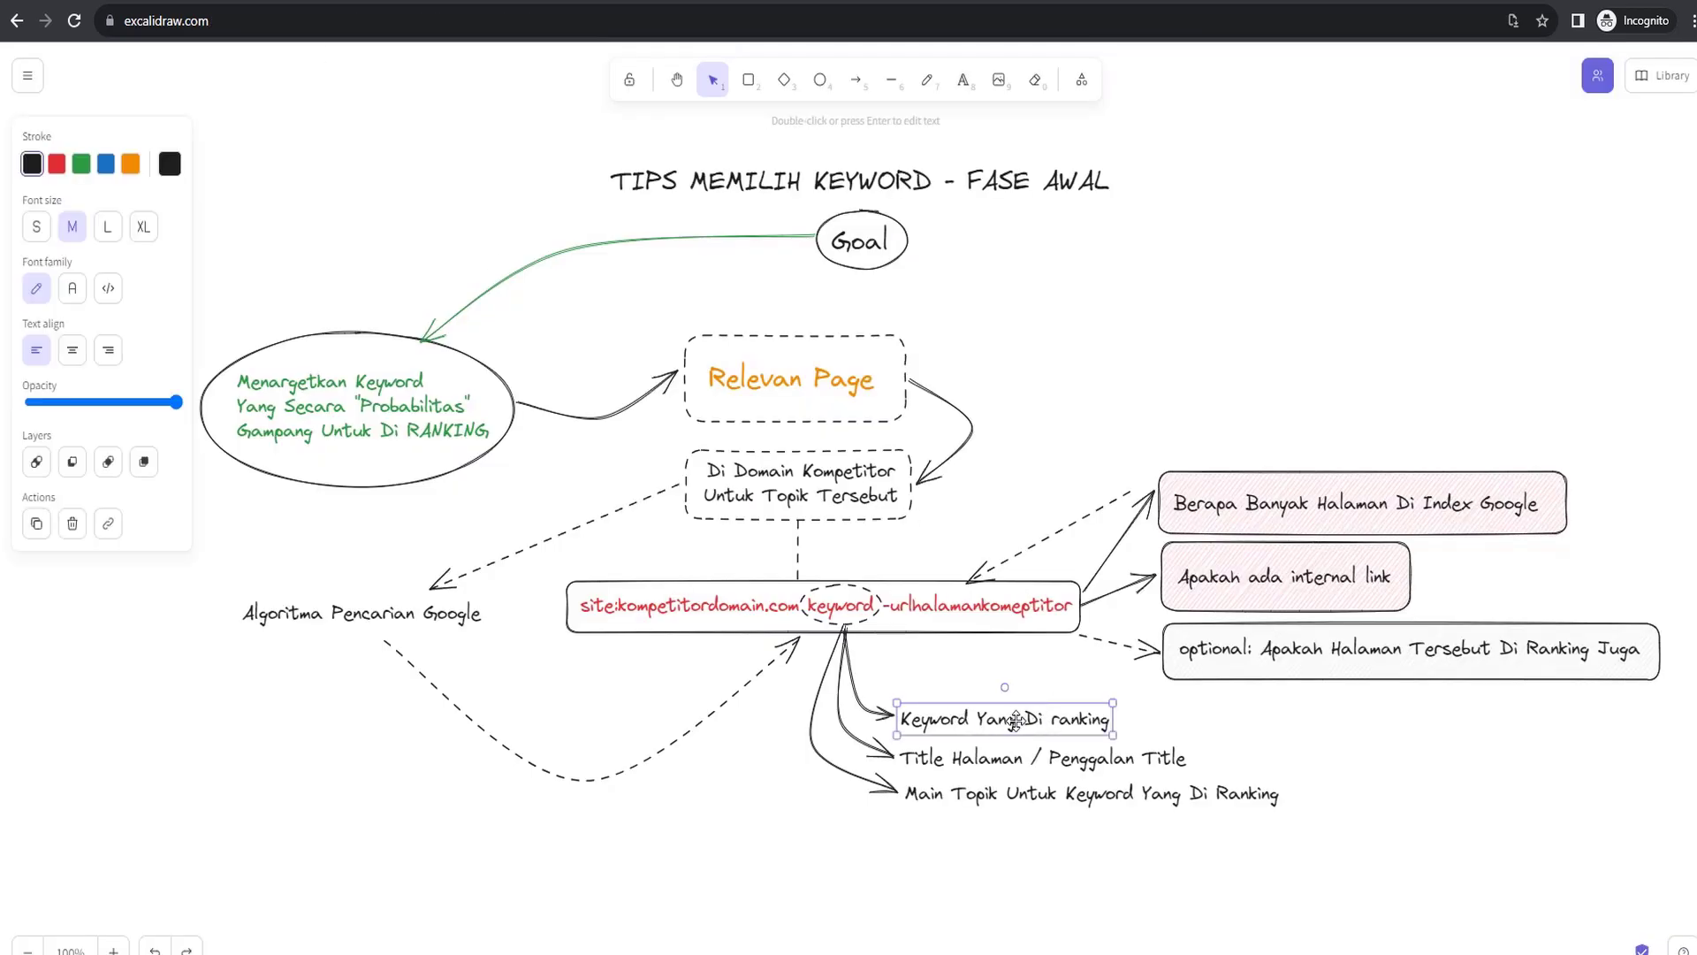
{"action": "left_click", "coordinate": [827, 607]}
{"action": "key", "text": "Escape"}
{"action": "left_click", "coordinate": [953, 750]}
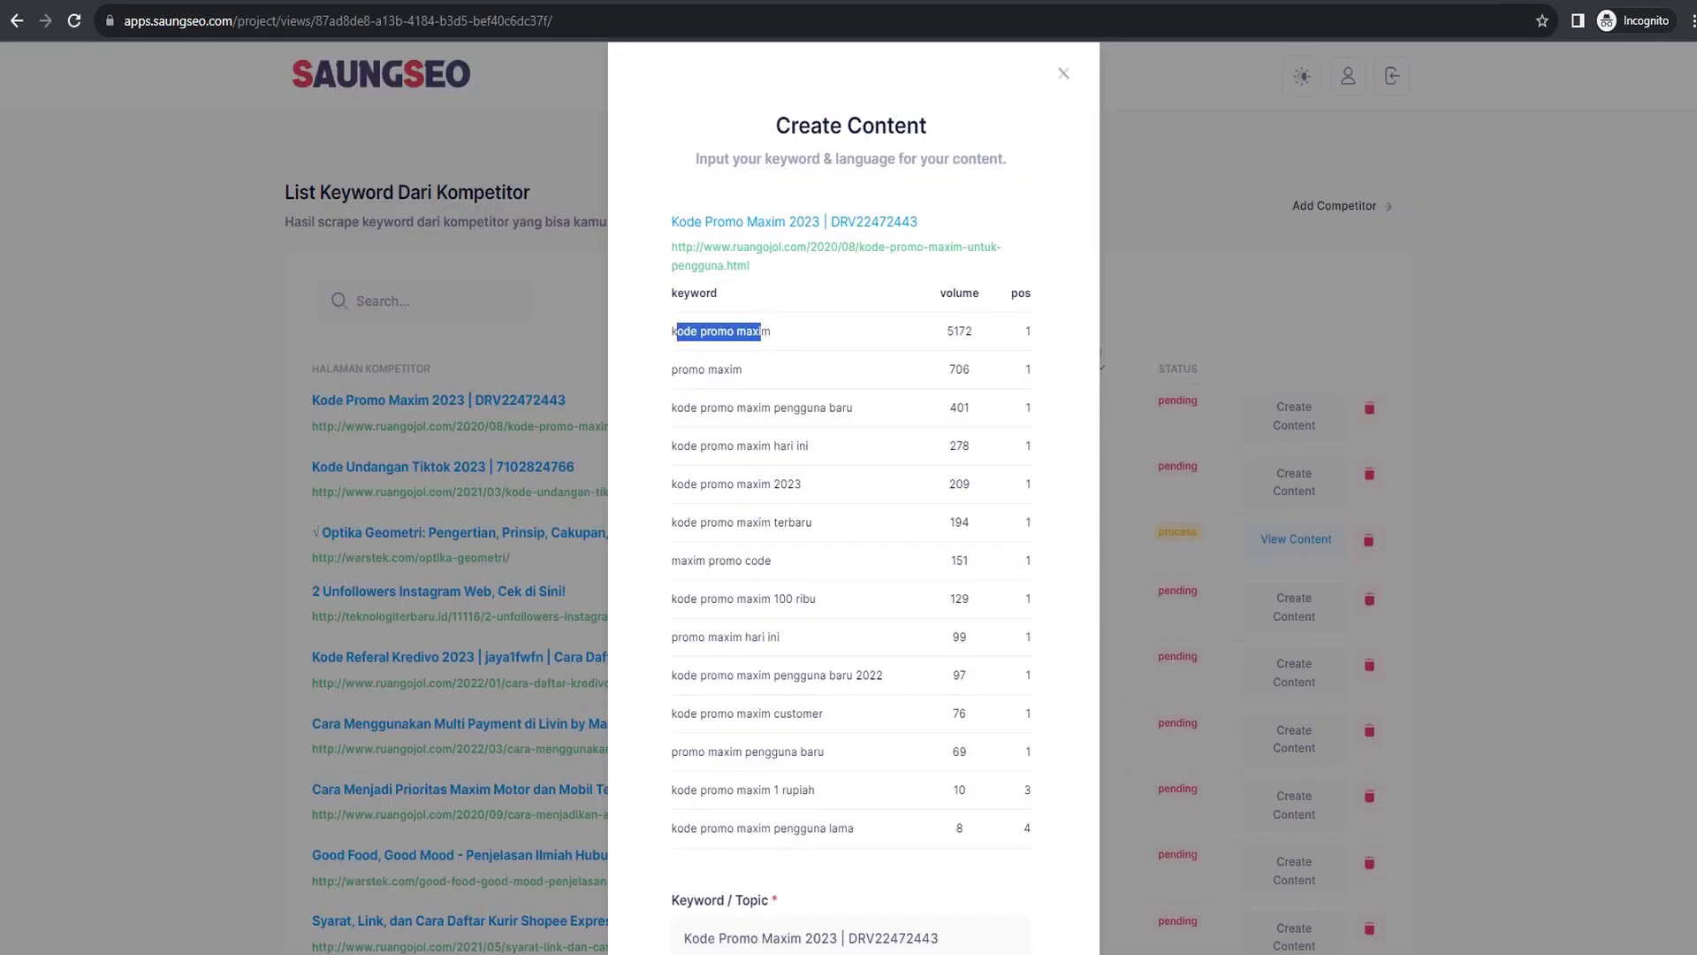
{"action": "left_click_drag", "start_coordinate": [673, 221], "coordinate": [917, 225]}
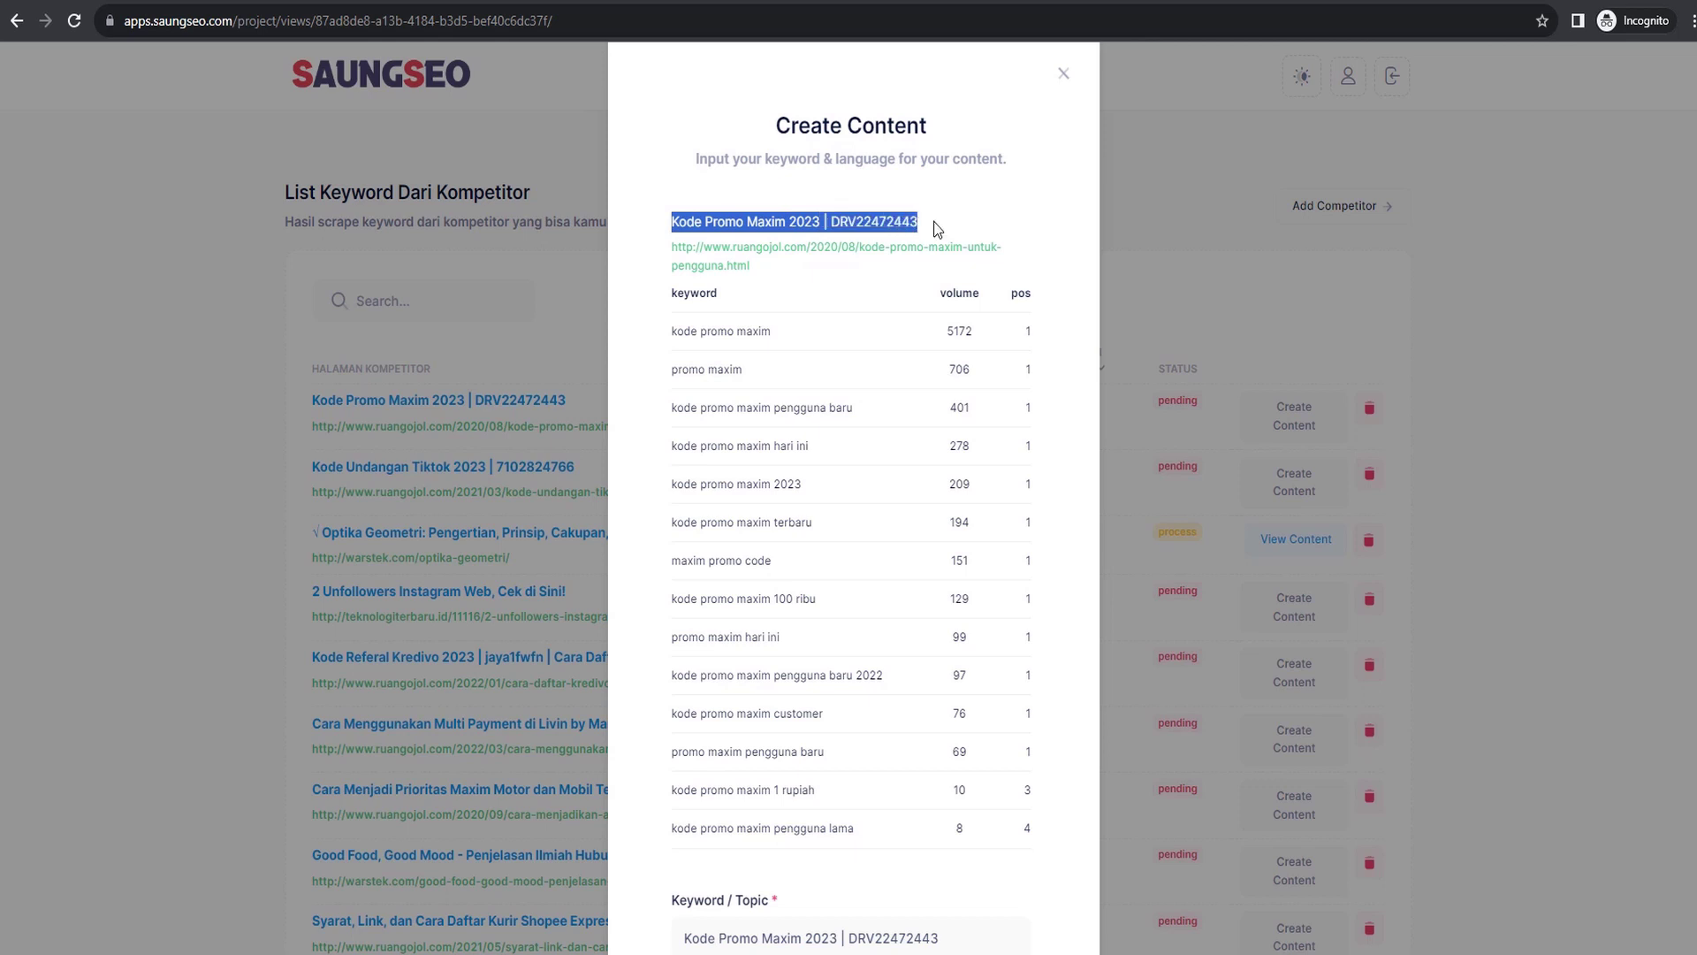
{"action": "left_click", "coordinate": [936, 228]}
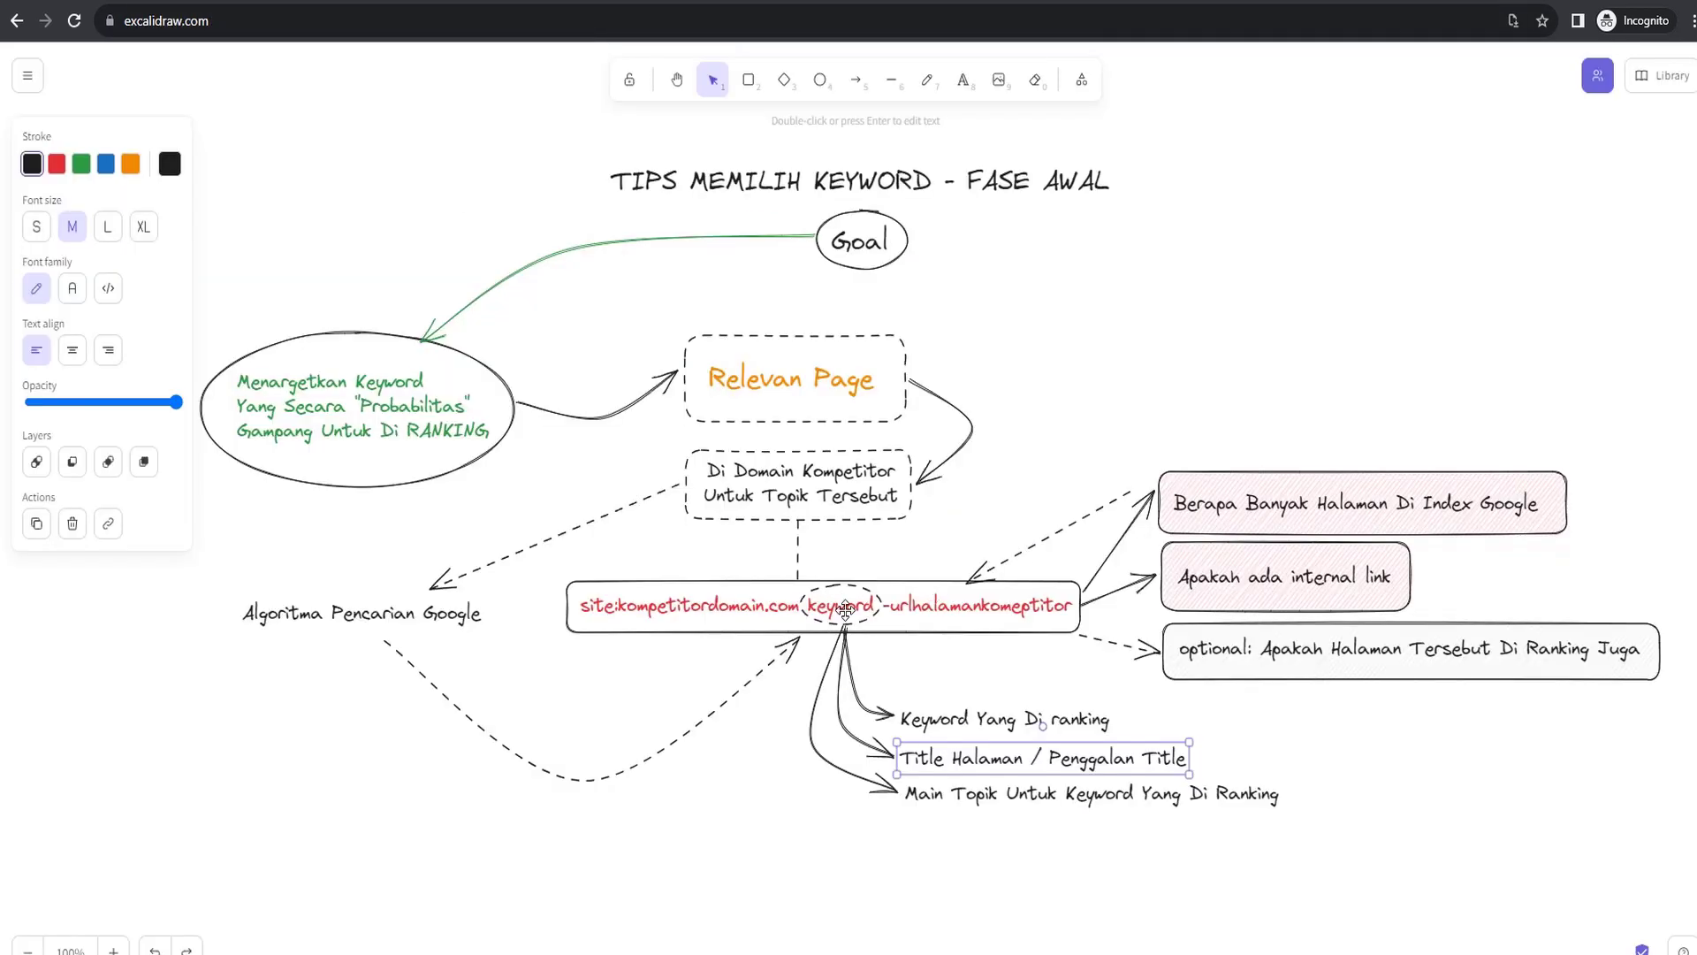
{"action": "left_click", "coordinate": [1000, 814]}
{"action": "left_click", "coordinate": [533, 98]}
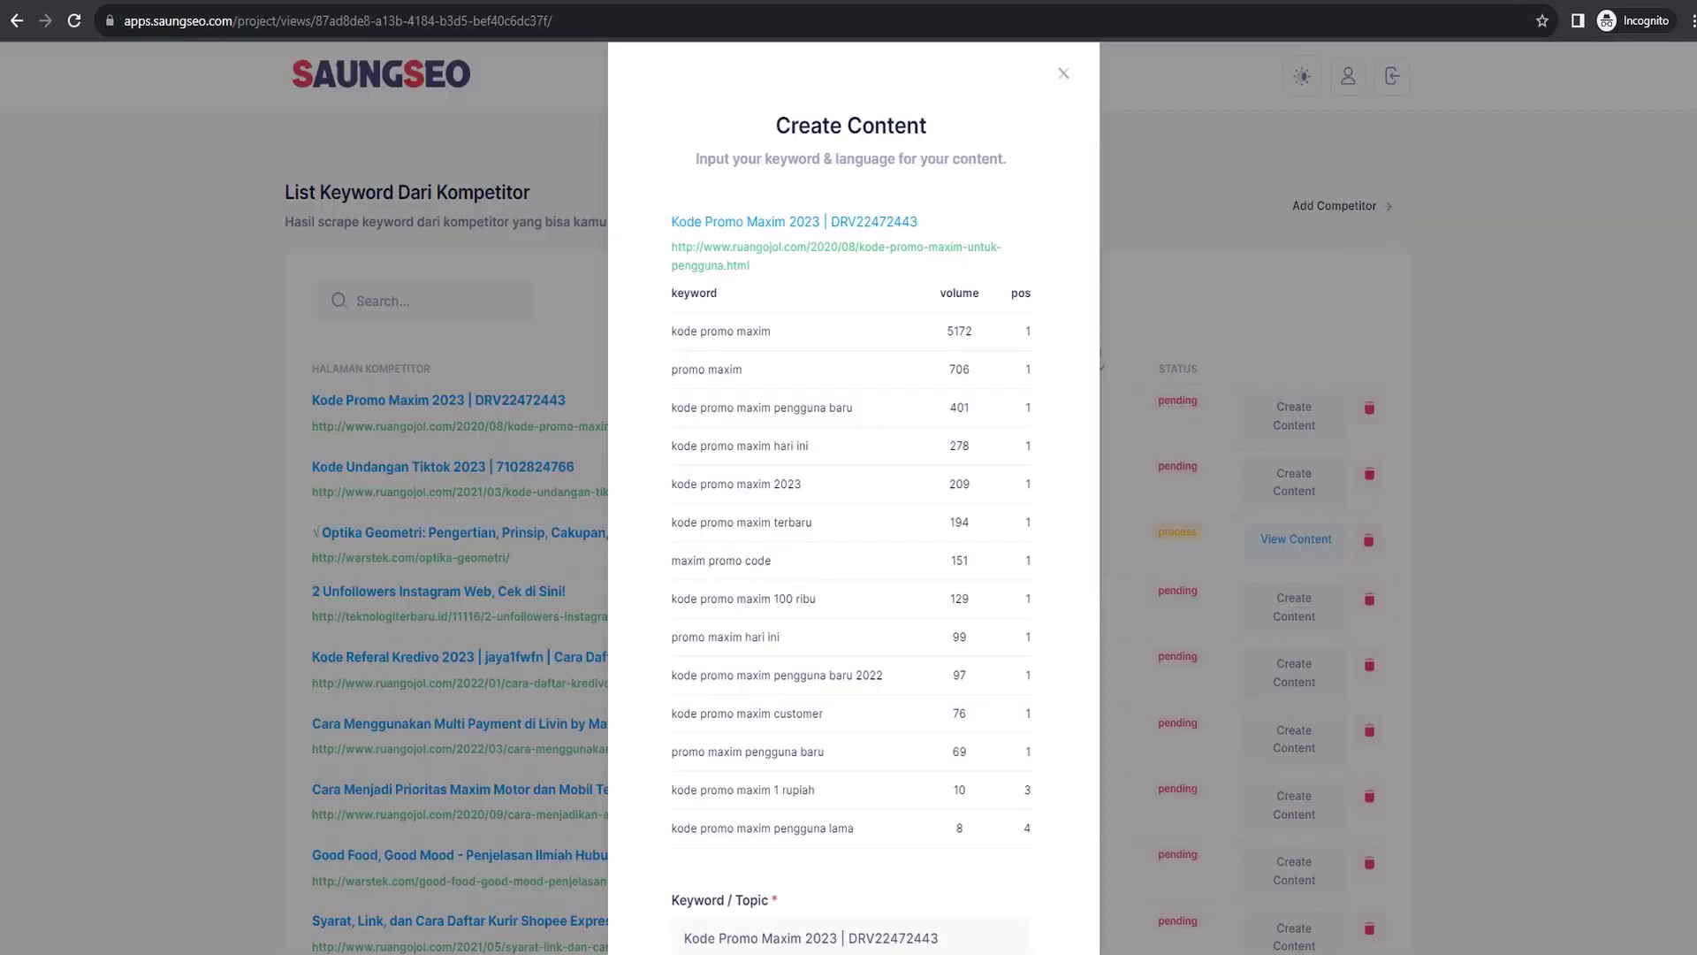
Review the internal link and optional ranking criteria in the Excalidraw diagram, and close the Kode Promo Maxim content form
{"action": "double_click", "coordinate": [754, 330]}
{"action": "key", "text": "ctrl+Tab"}
{"action": "key", "text": "ctrl+Tab"}
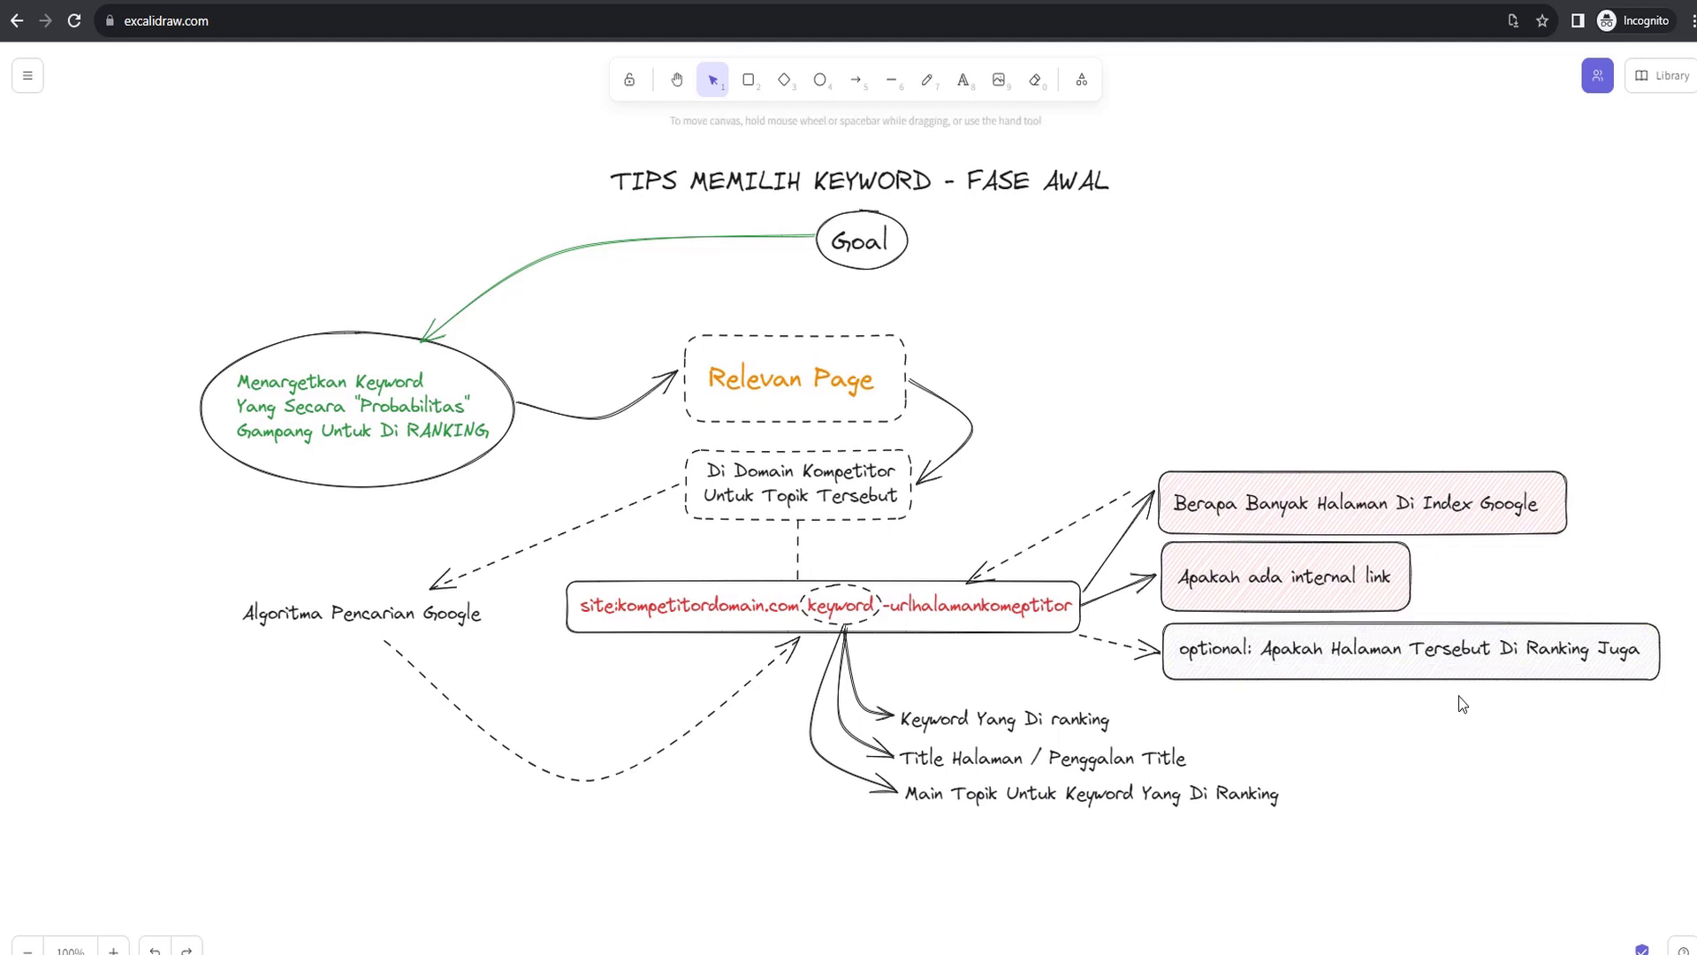
{"action": "left_click", "coordinate": [1492, 652]}
{"action": "left_click", "coordinate": [1342, 577]}
{"action": "left_click", "coordinate": [942, 609]}
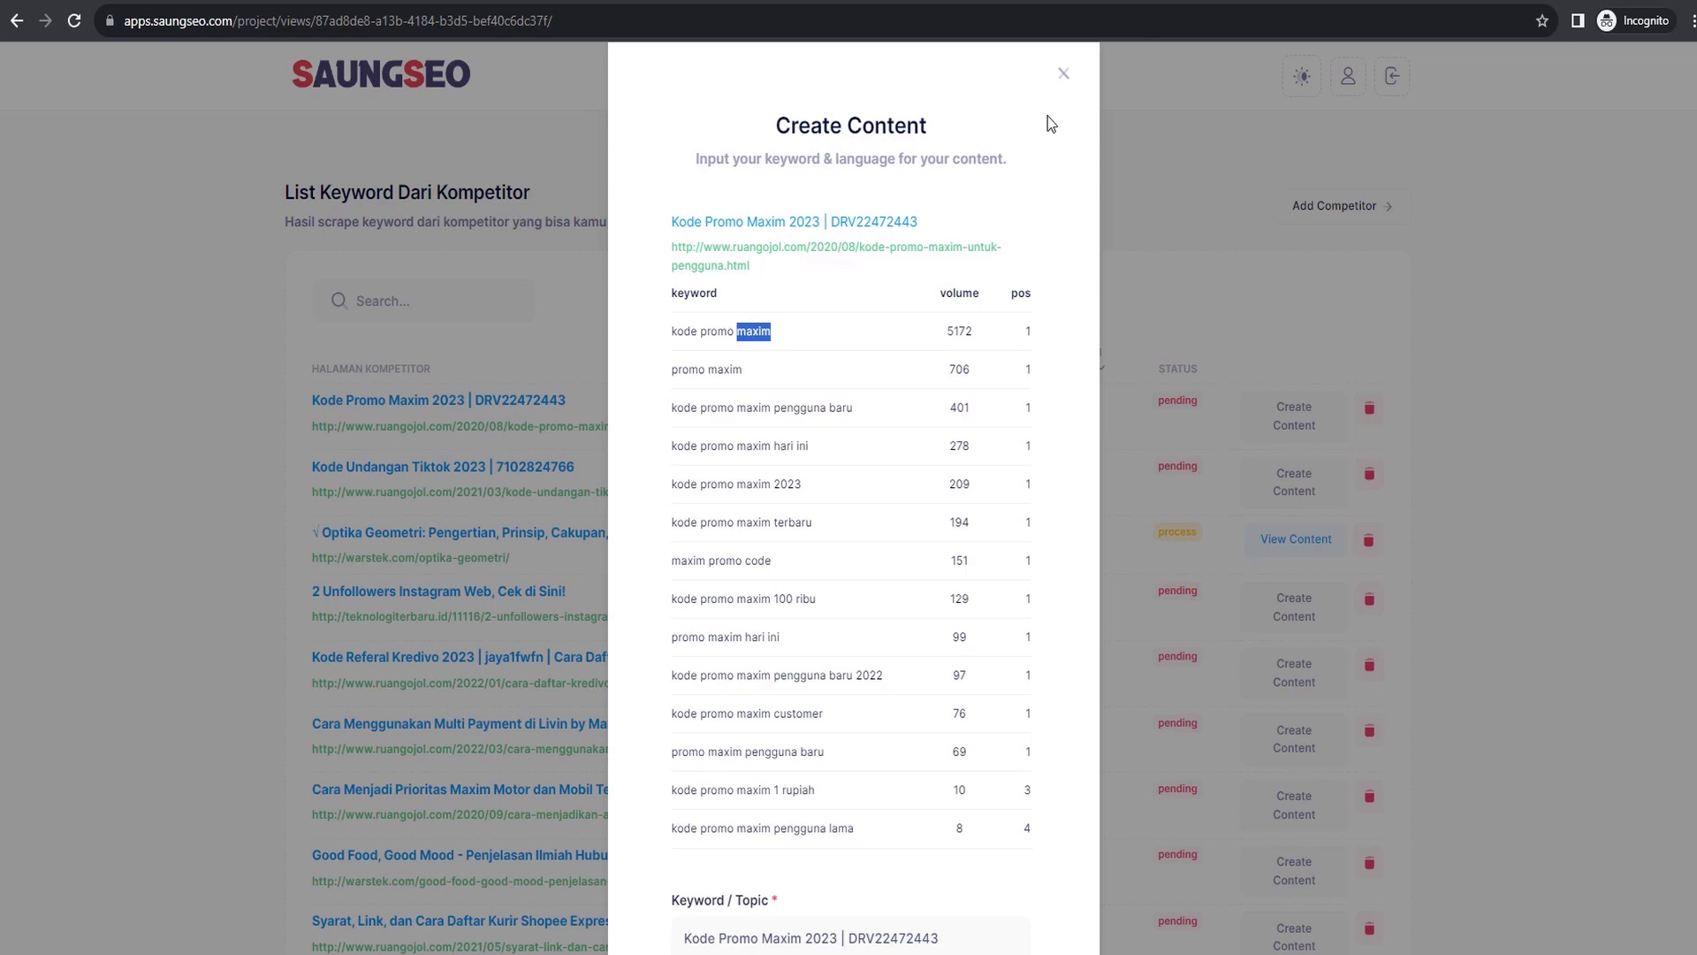
{"action": "left_click", "coordinate": [1063, 74]}
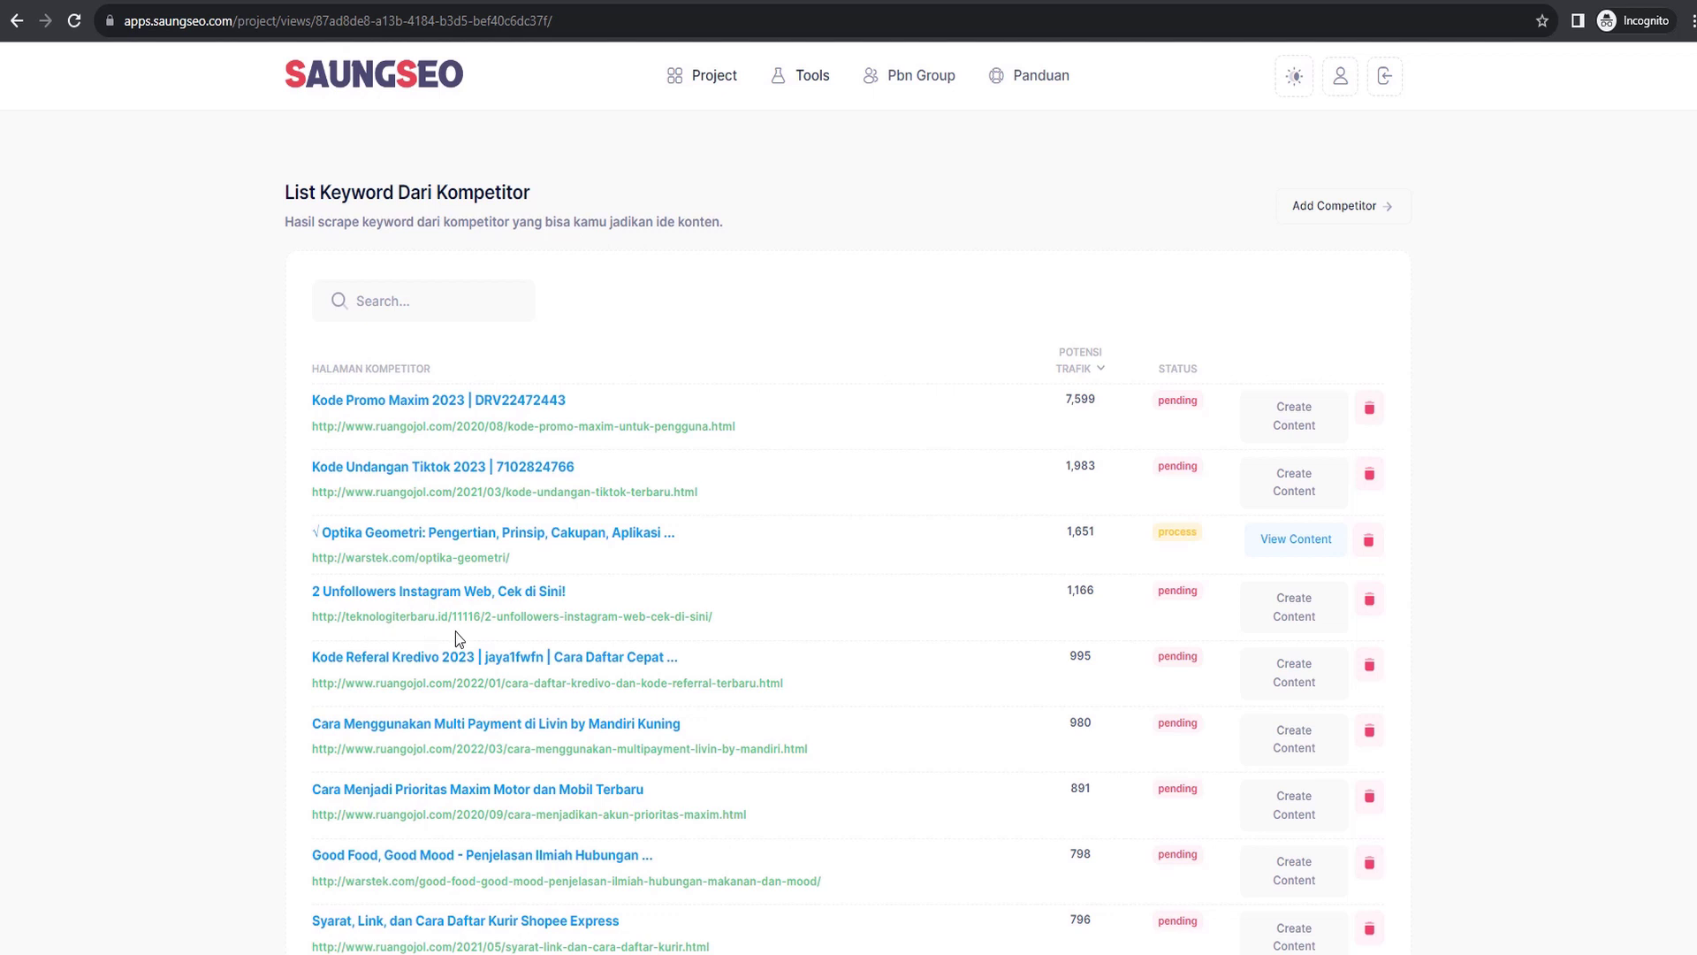
Filter the competitor keyword list by "teknologiterbaru"
{"action": "left_click", "coordinate": [438, 317]}
{"action": "type", "text": "teknologiterbar"}
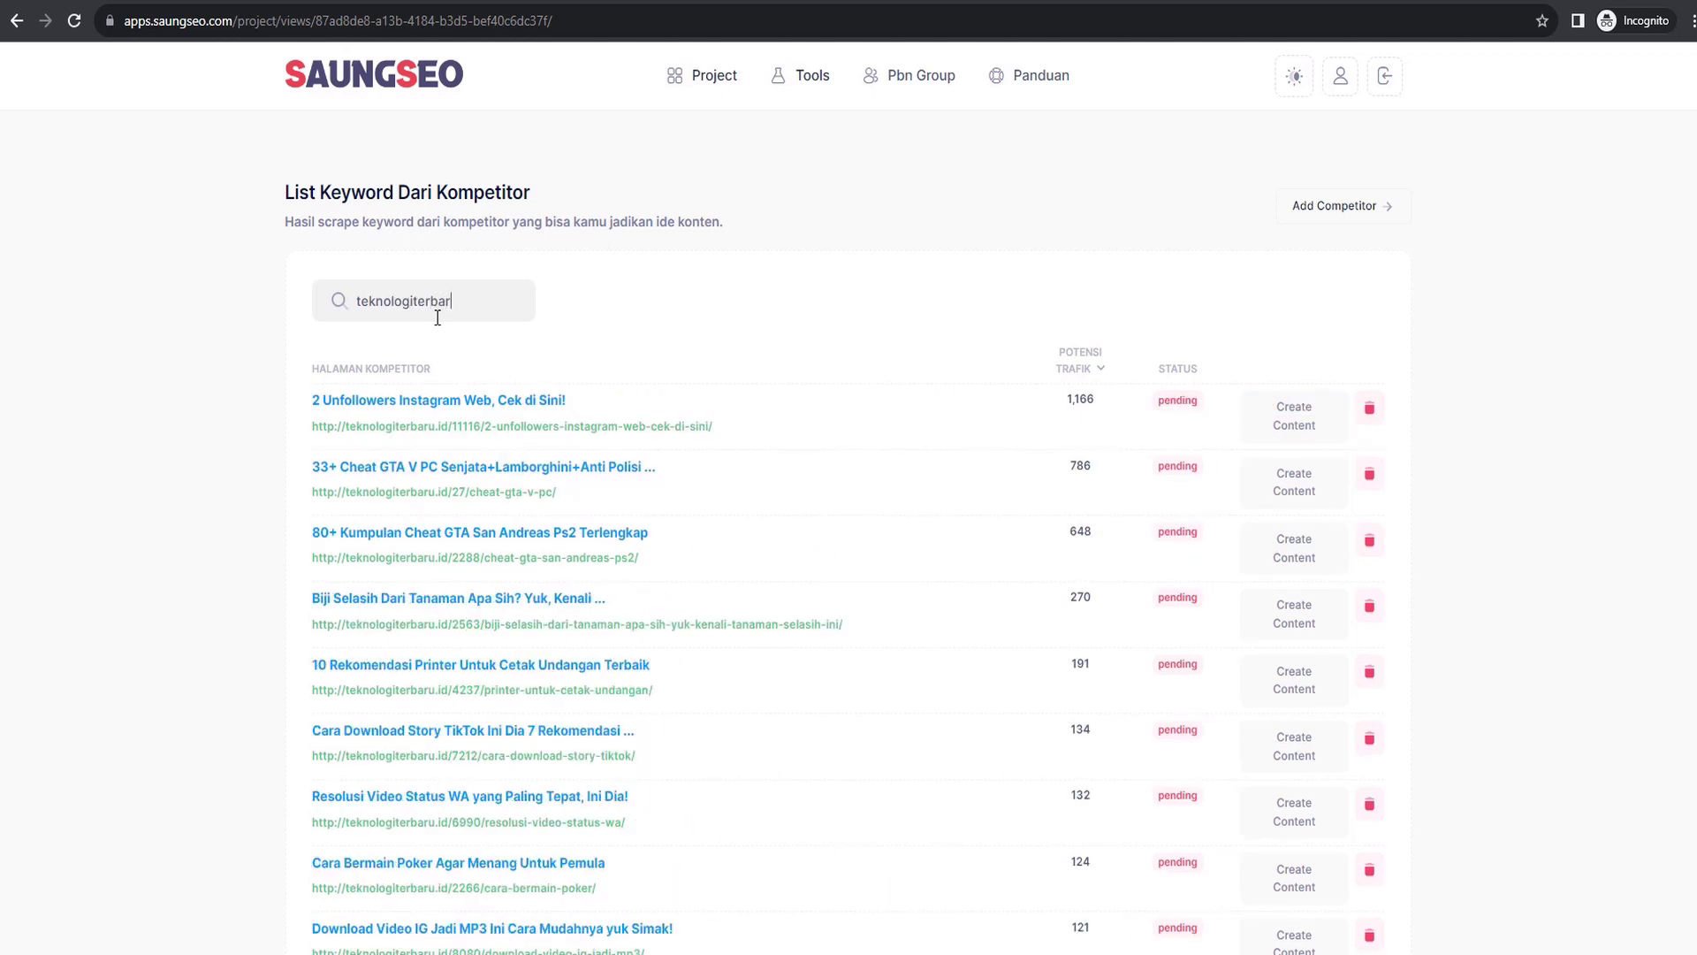
{"action": "type", "text": "u"}
{"action": "scroll", "coordinate": [561, 596], "scroll_direction": "down", "scroll_amount": 2}
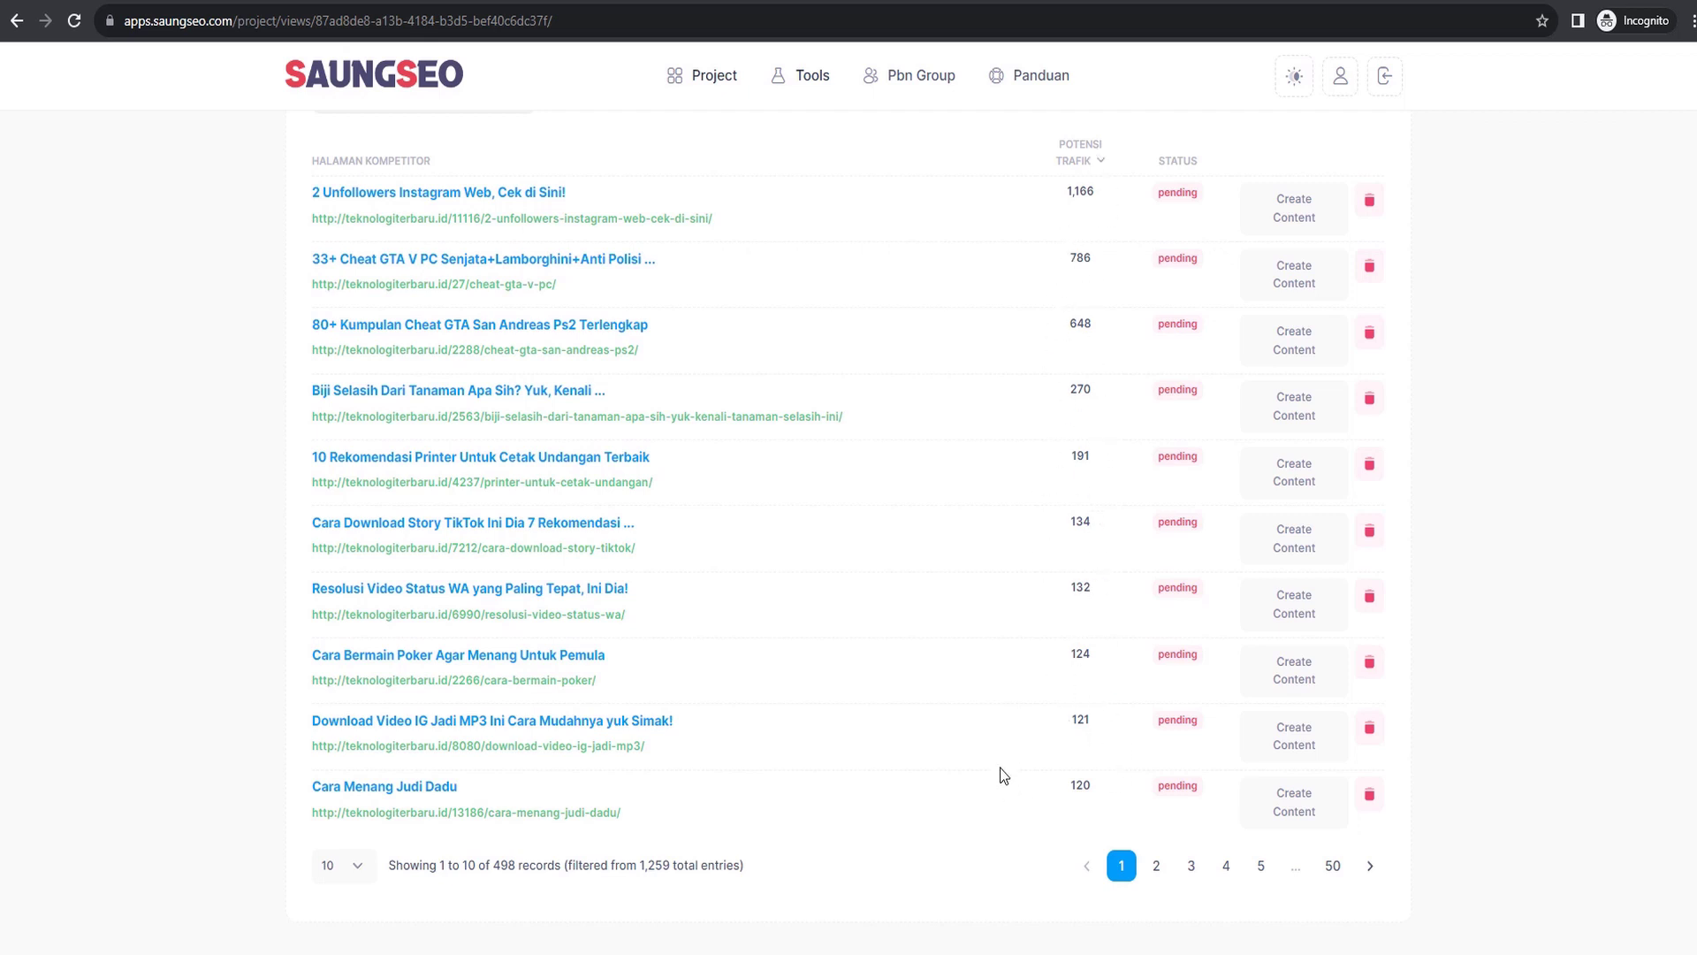
Review the keyword-targeting goal in the Excalidraw diagram and check the highest-traffic page in the filtered competitor list
{"action": "left_click", "coordinate": [313, 2]}
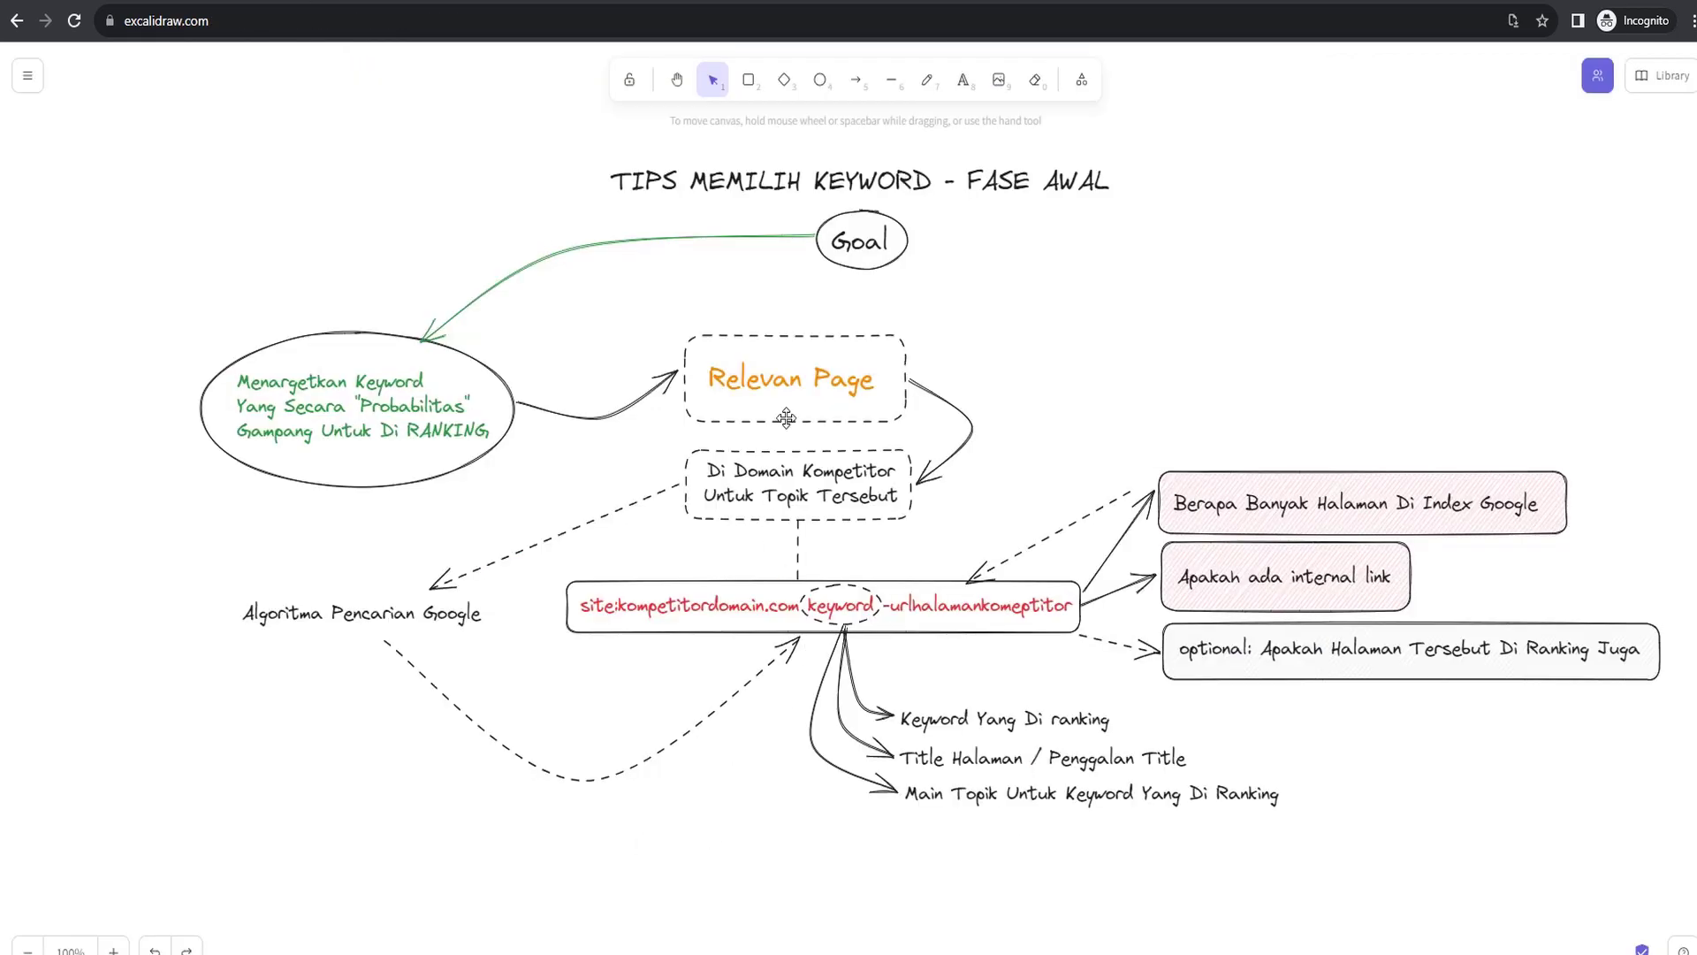
{"action": "left_click", "coordinate": [363, 419]}
{"action": "left_click", "coordinate": [341, 527]}
{"action": "left_click", "coordinate": [256, 2]}
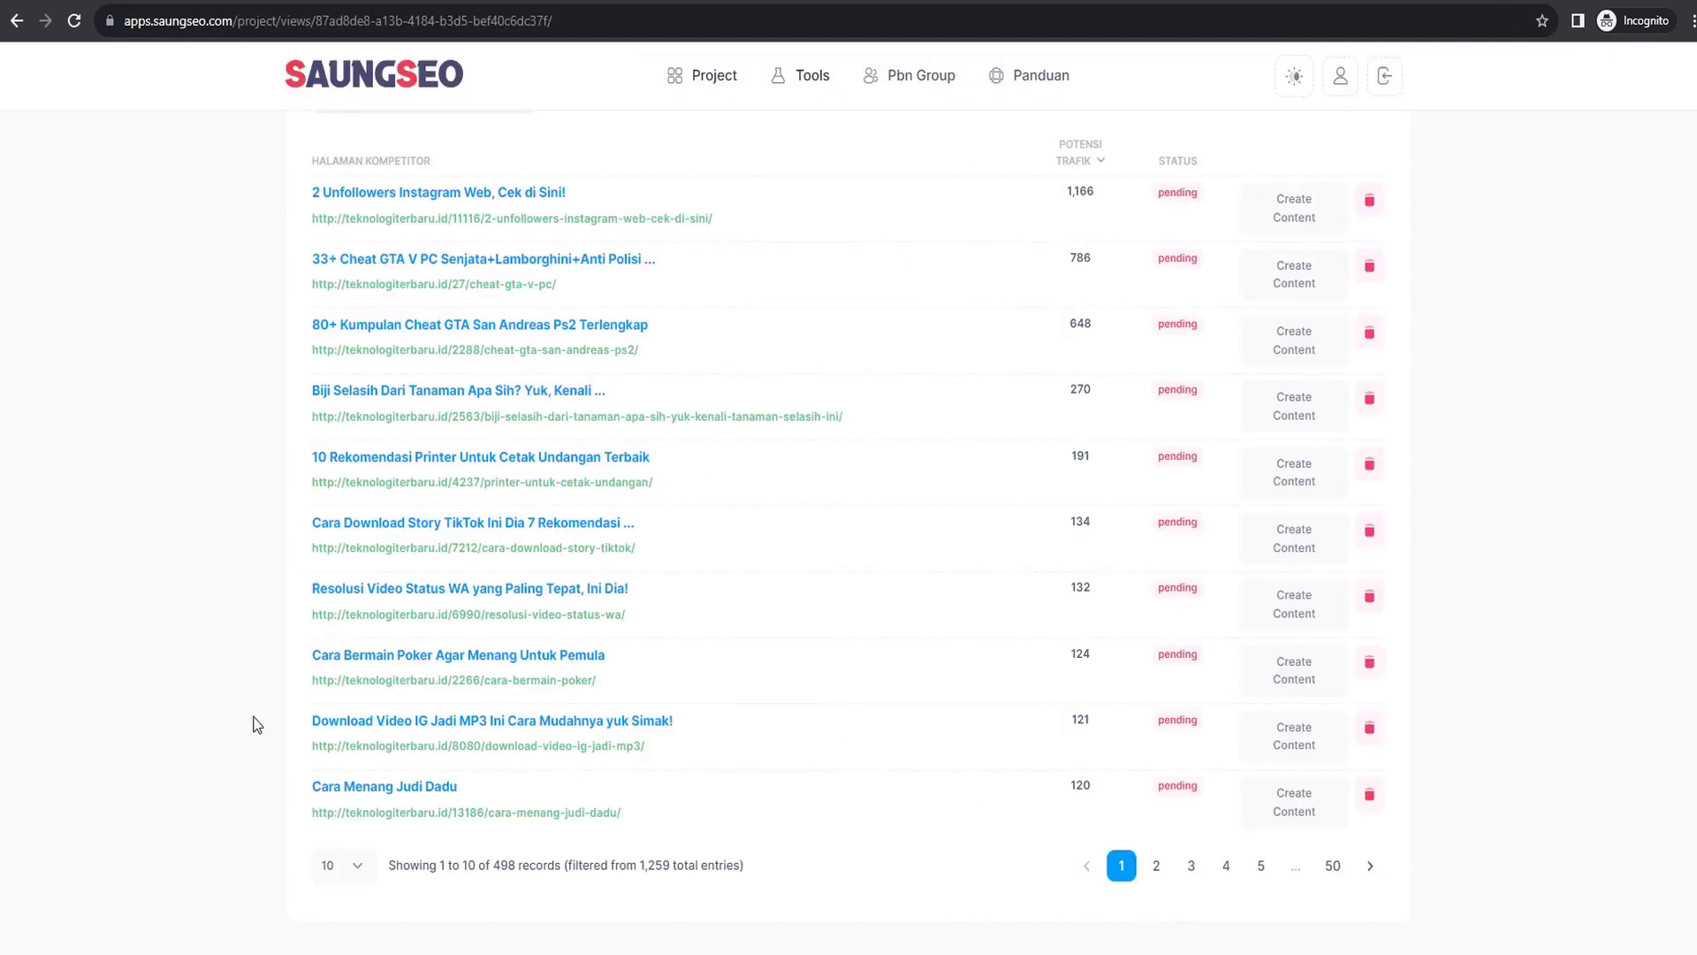
{"action": "scroll", "coordinate": [309, 530], "scroll_direction": "up", "scroll_amount": 1}
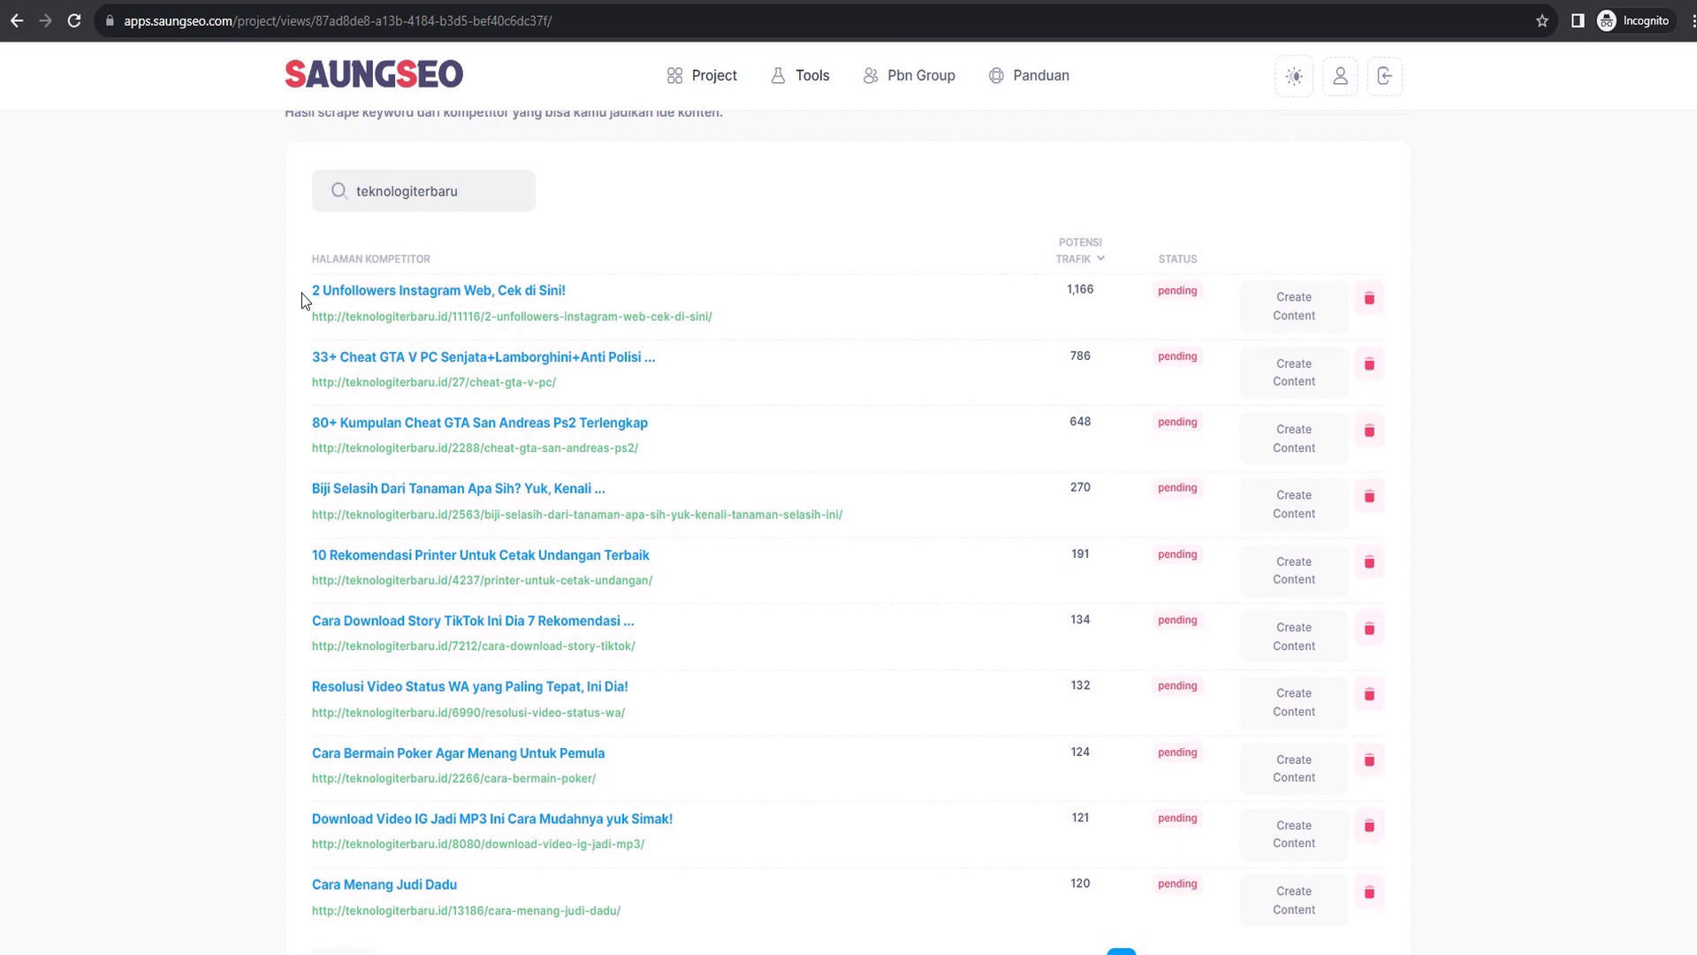
{"action": "left_click_drag", "start_coordinate": [310, 290], "coordinate": [432, 290]}
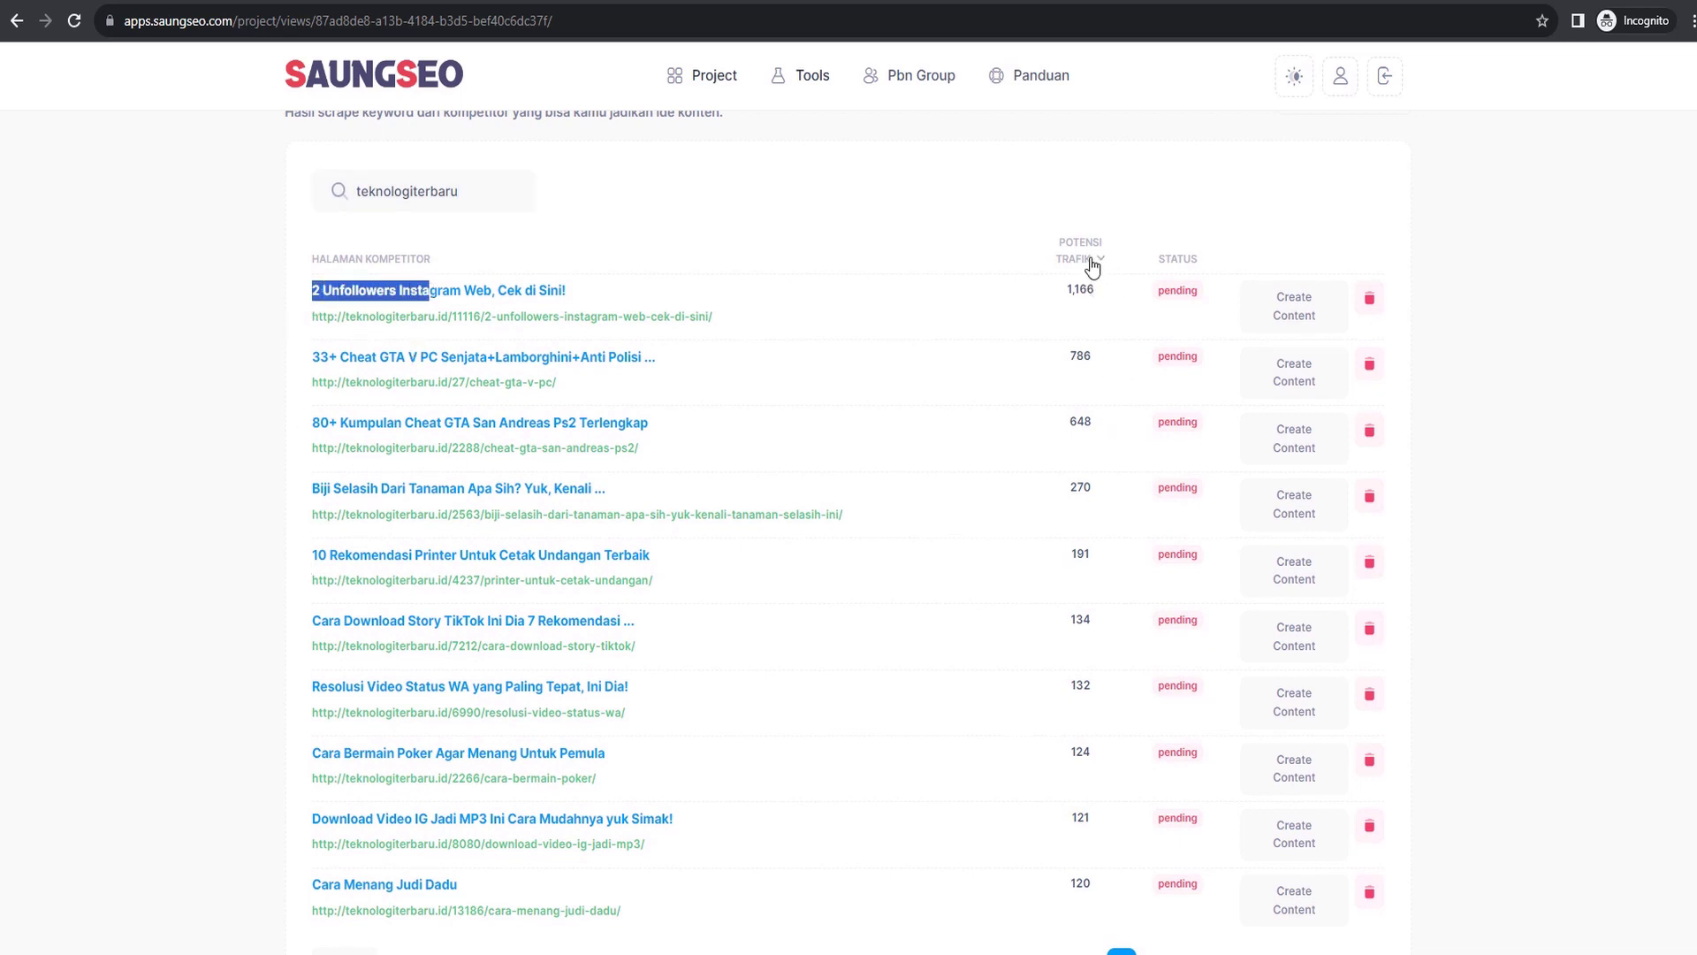
{"action": "left_click", "coordinate": [271, 298]}
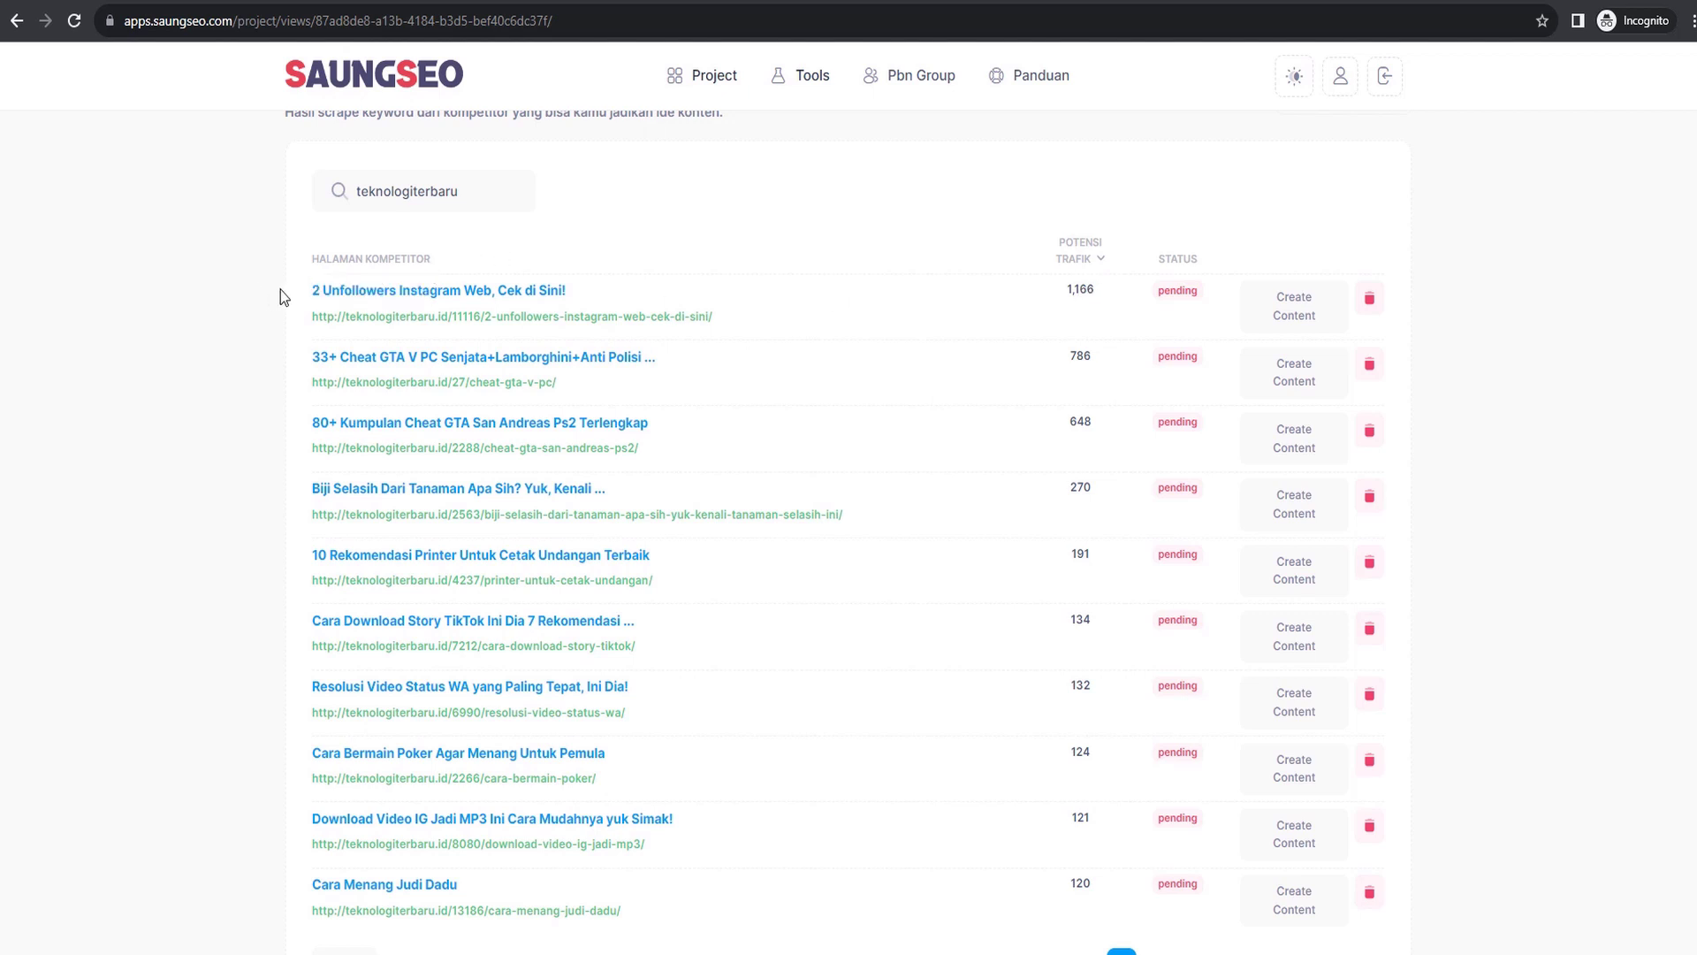
Open the content creation form for the 2 Unfollowers Instagram Web page and select its keyword "website unfollow instagram"
{"action": "left_click_drag", "start_coordinate": [312, 290], "coordinate": [475, 291]}
{"action": "left_click", "coordinate": [1288, 307]}
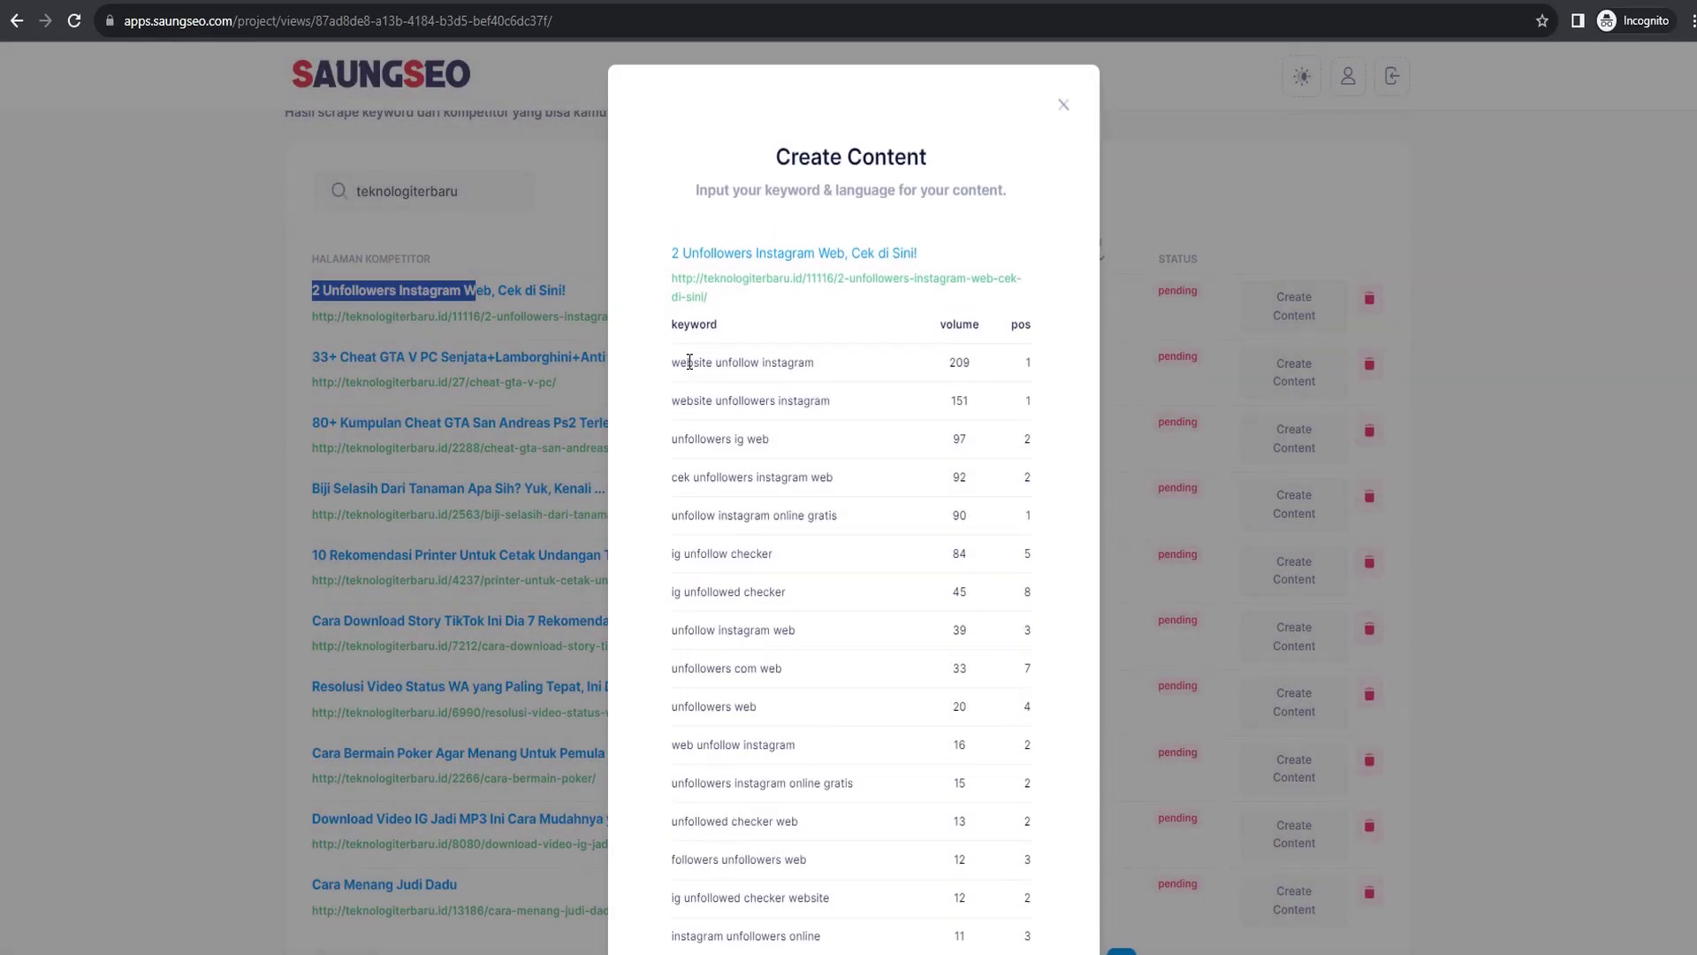
{"action": "left_click_drag", "start_coordinate": [690, 363], "coordinate": [804, 365]}
{"action": "triple_click", "coordinate": [817, 370]}
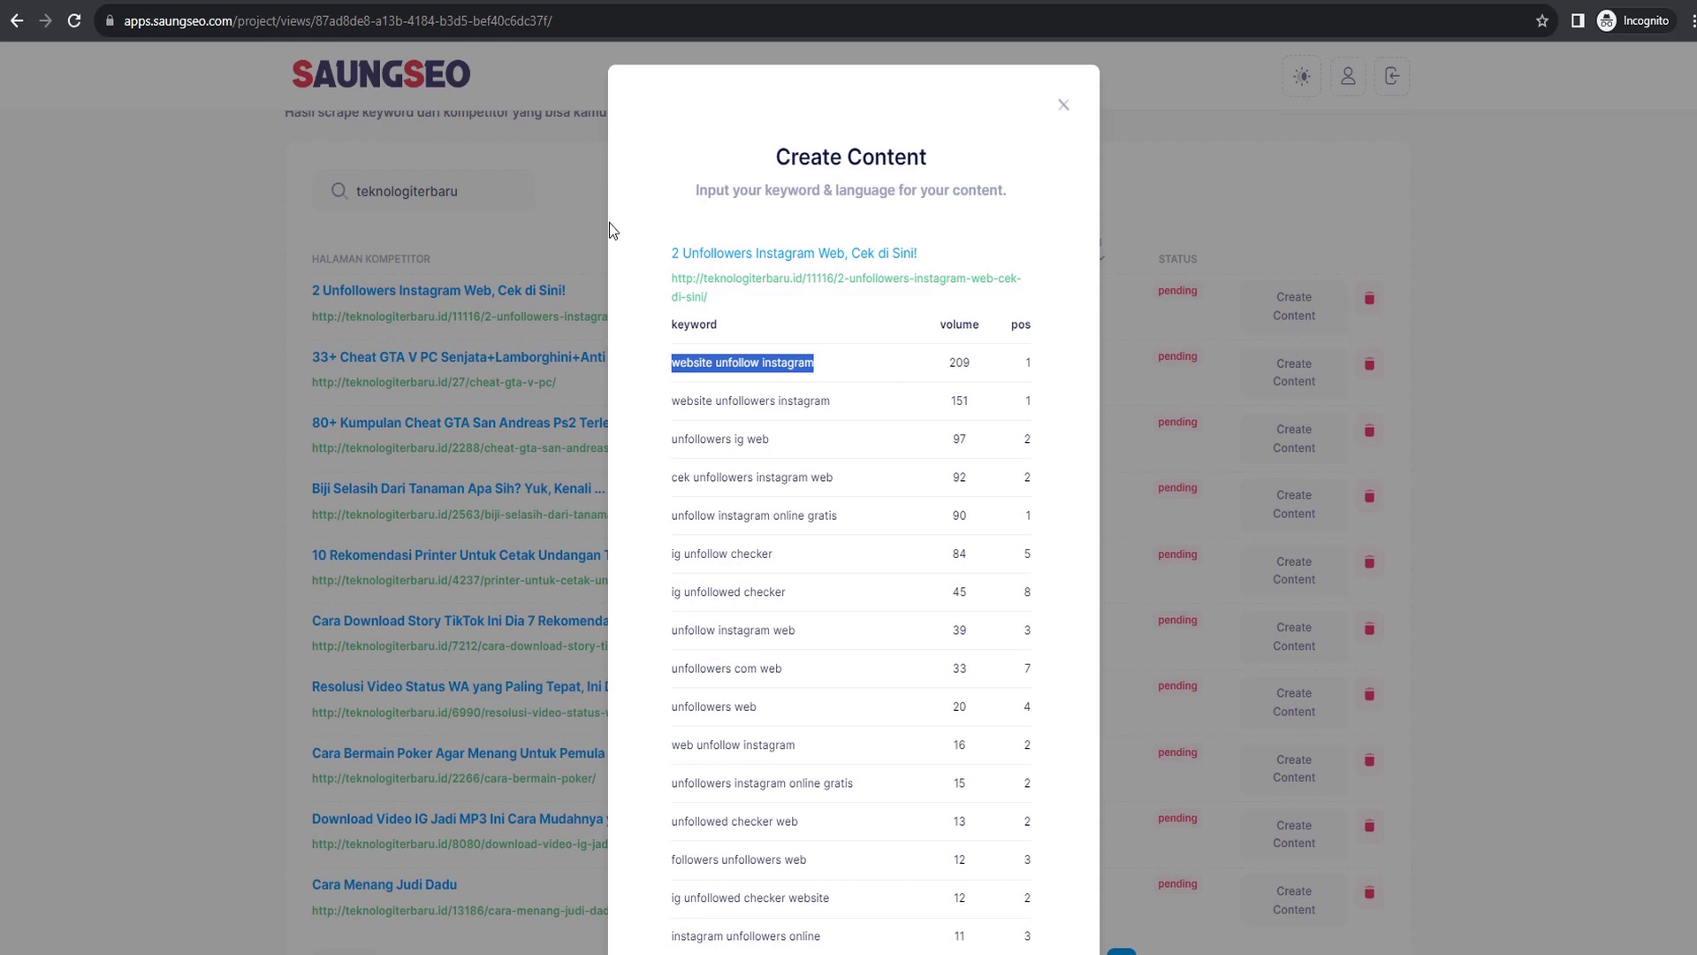
Copy the site:kompetitordomain.com query template from the Excalidraw diagram into the Google search box
{"action": "key", "text": "alt+Tab"}
{"action": "double_click", "coordinate": [763, 602]}
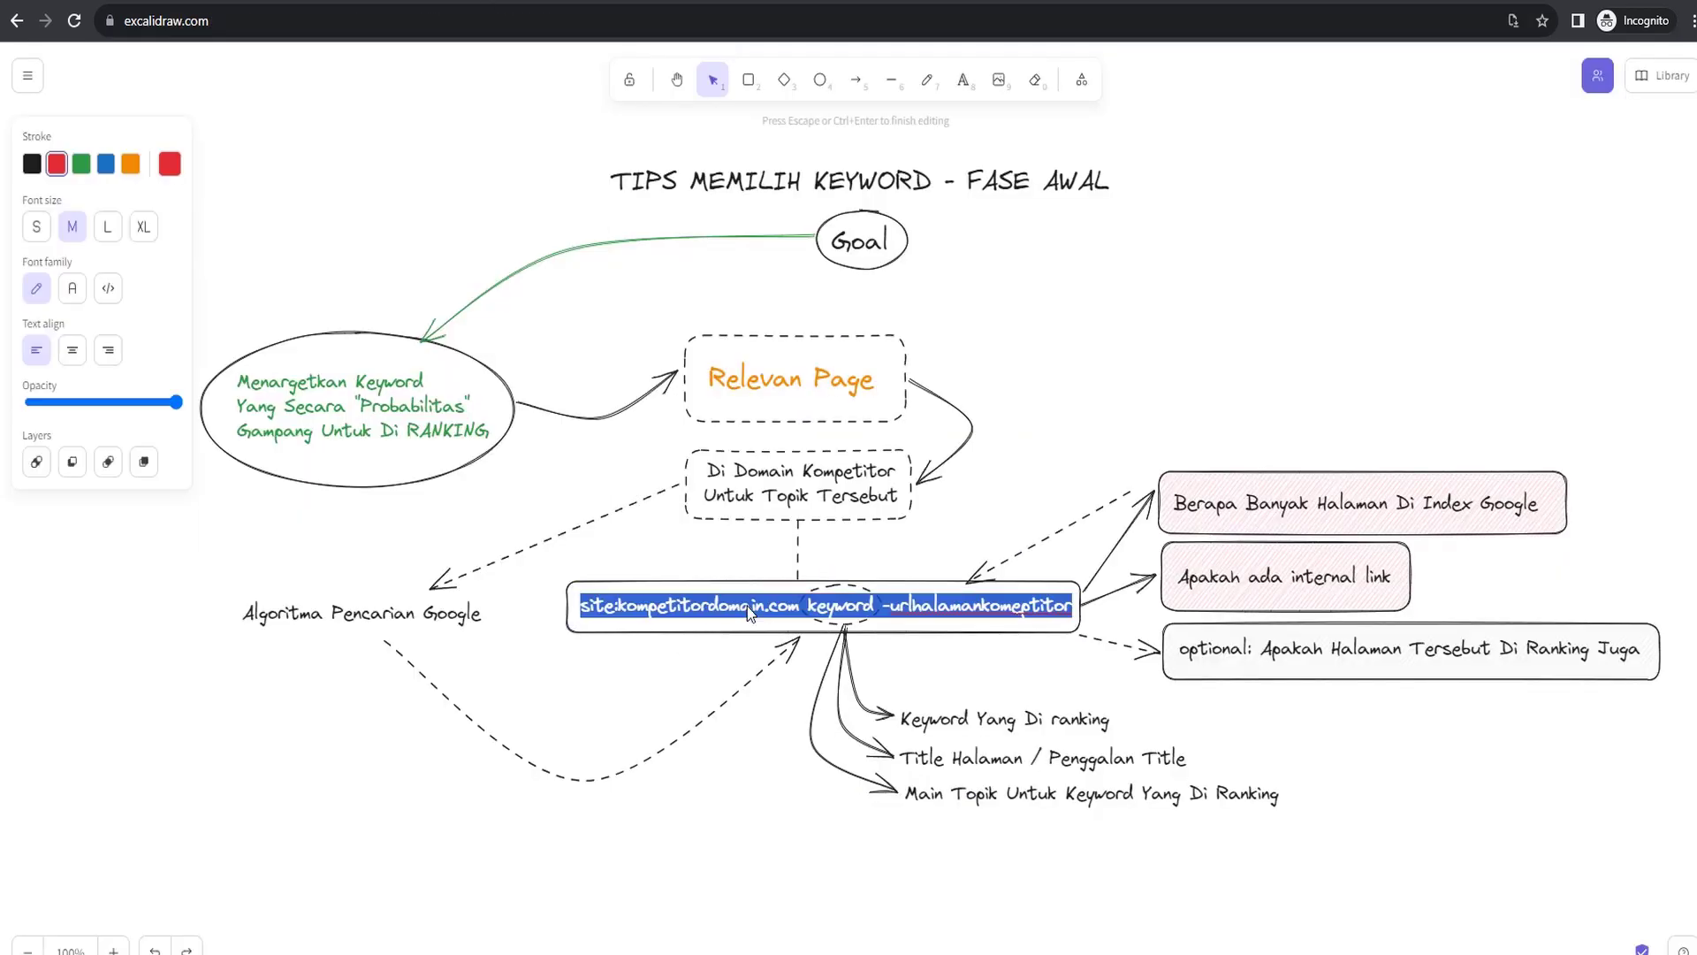
{"action": "key", "text": "ctrl+c"}
{"action": "key", "text": "alt+Tab"}
{"action": "left_click", "coordinate": [652, 432]}
{"action": "key", "text": "ctrl+v"}
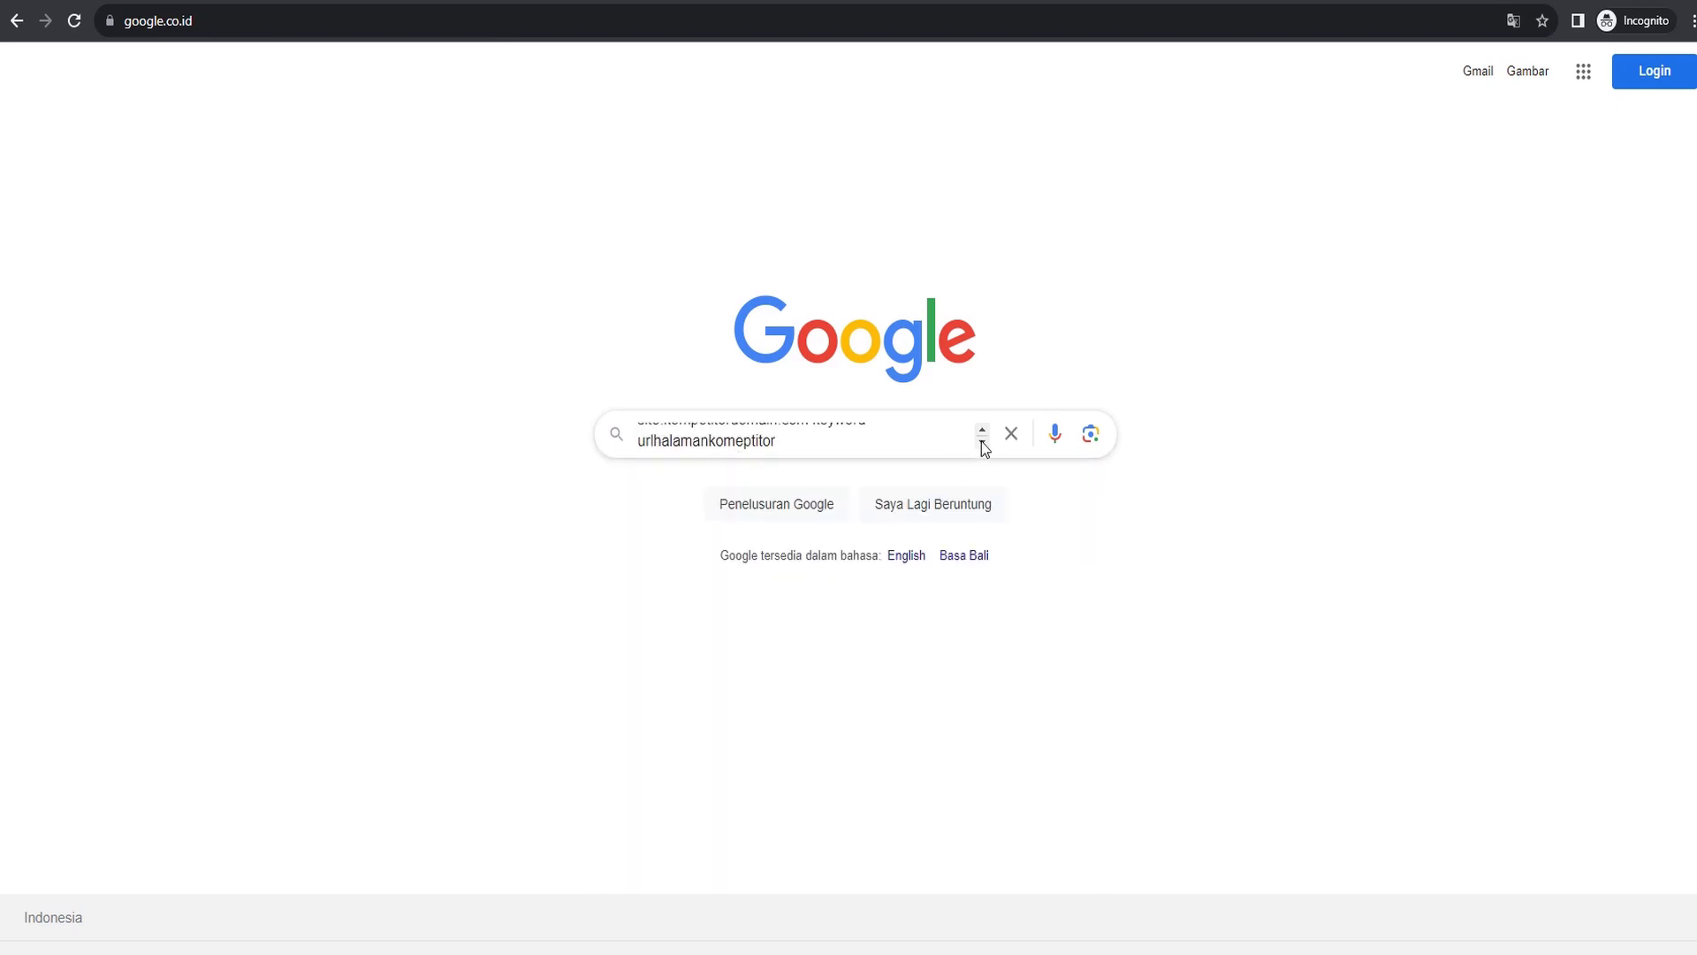
{"action": "scroll", "coordinate": [965, 436], "scroll_direction": "up", "scroll_amount": 1}
Replace the competitor domain placeholder in the Google query with teknologiterbaru.id, copied from the page URL in SaungSEO
{"action": "double_click", "coordinate": [693, 432]}
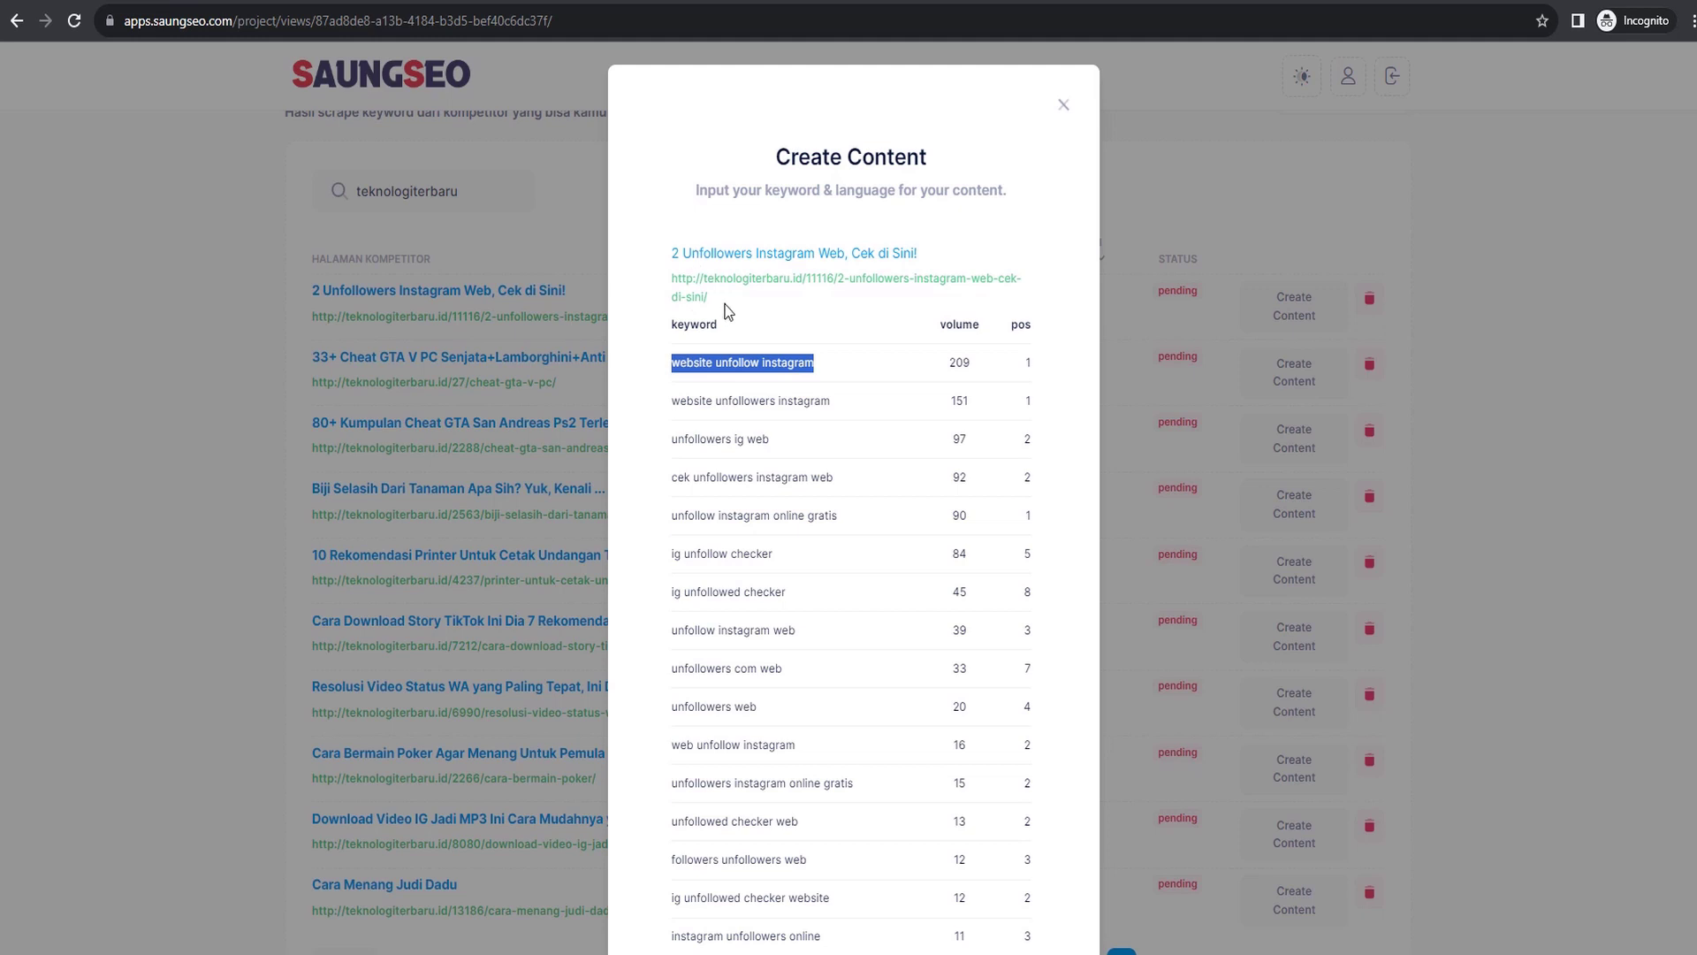
{"action": "left_click_drag", "start_coordinate": [704, 278], "coordinate": [804, 280]}
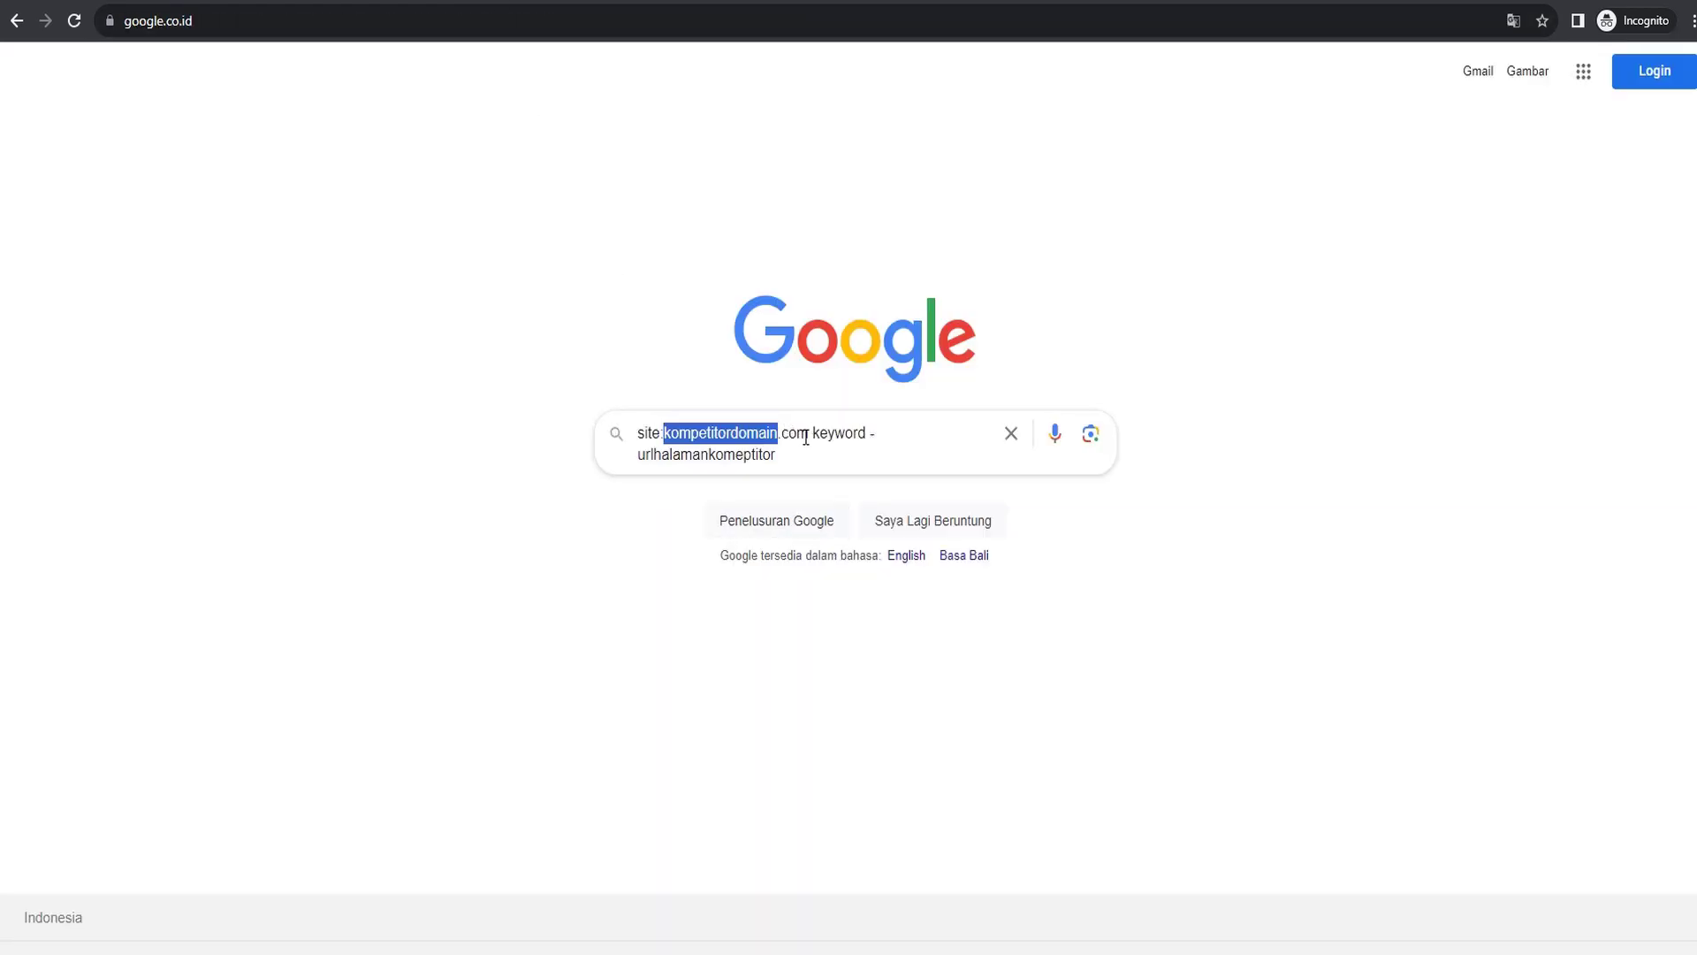
{"action": "key", "text": "ctrl+v"}
Replace the keyword placeholder in the Google query with "website unfollow instagram", copied from the page's keyword list in SaungSEO
{"action": "double_click", "coordinate": [816, 434]}
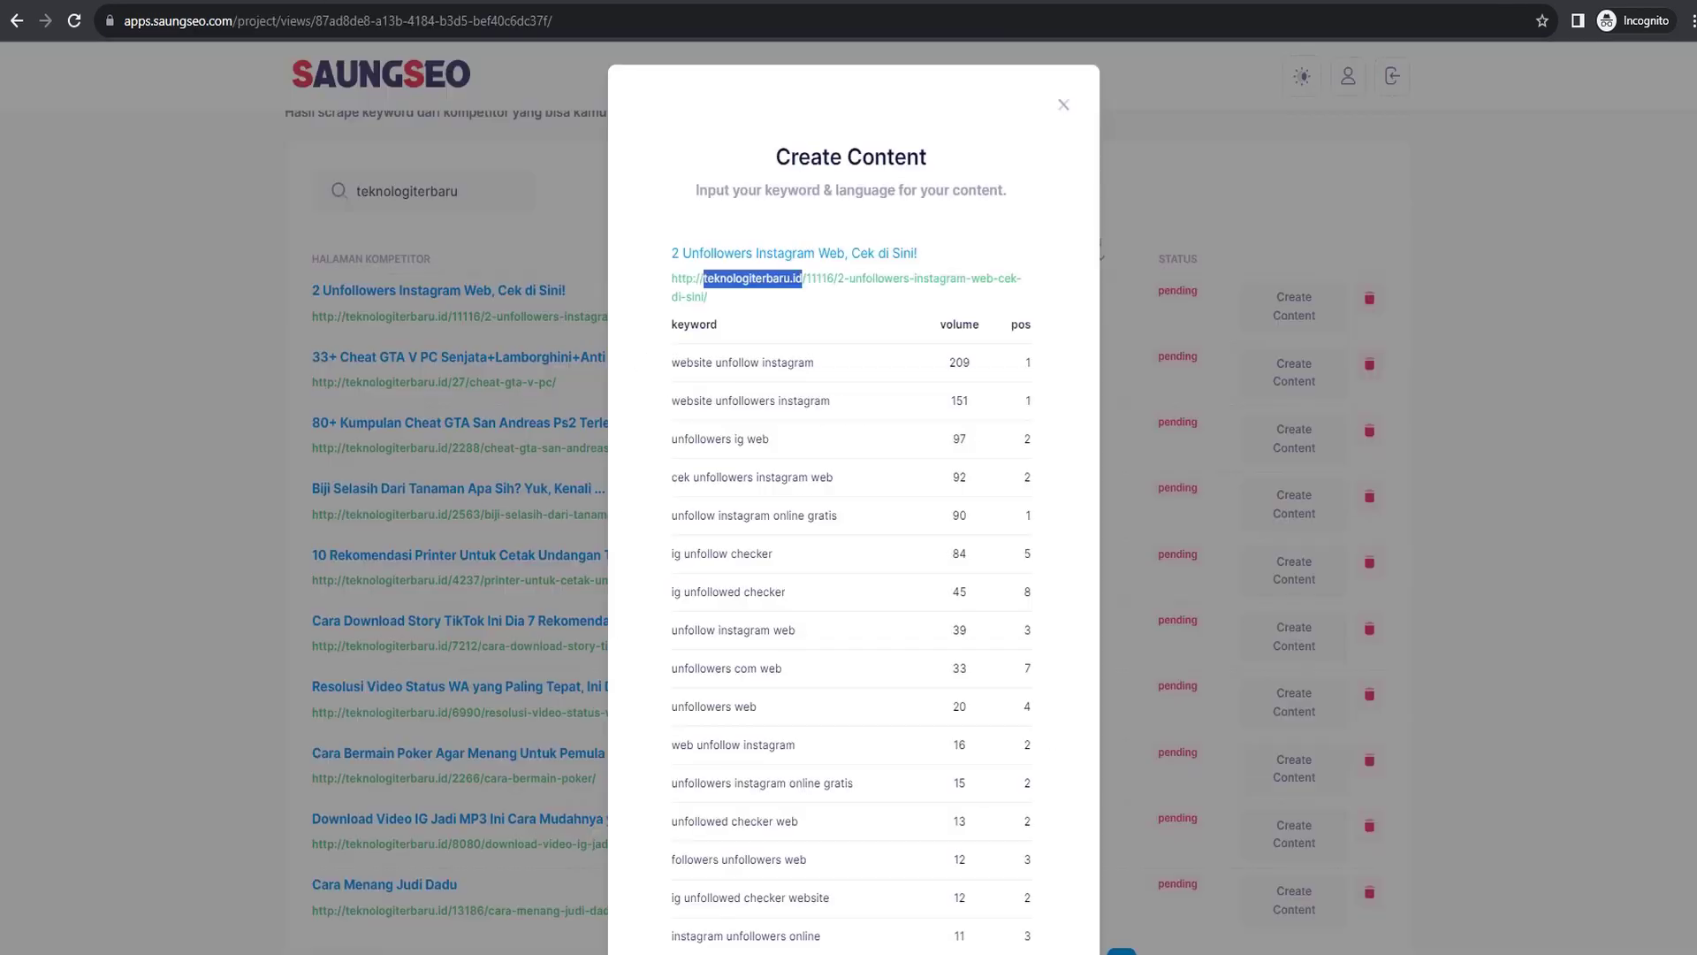
{"action": "left_click_drag", "start_coordinate": [675, 365], "coordinate": [816, 365]}
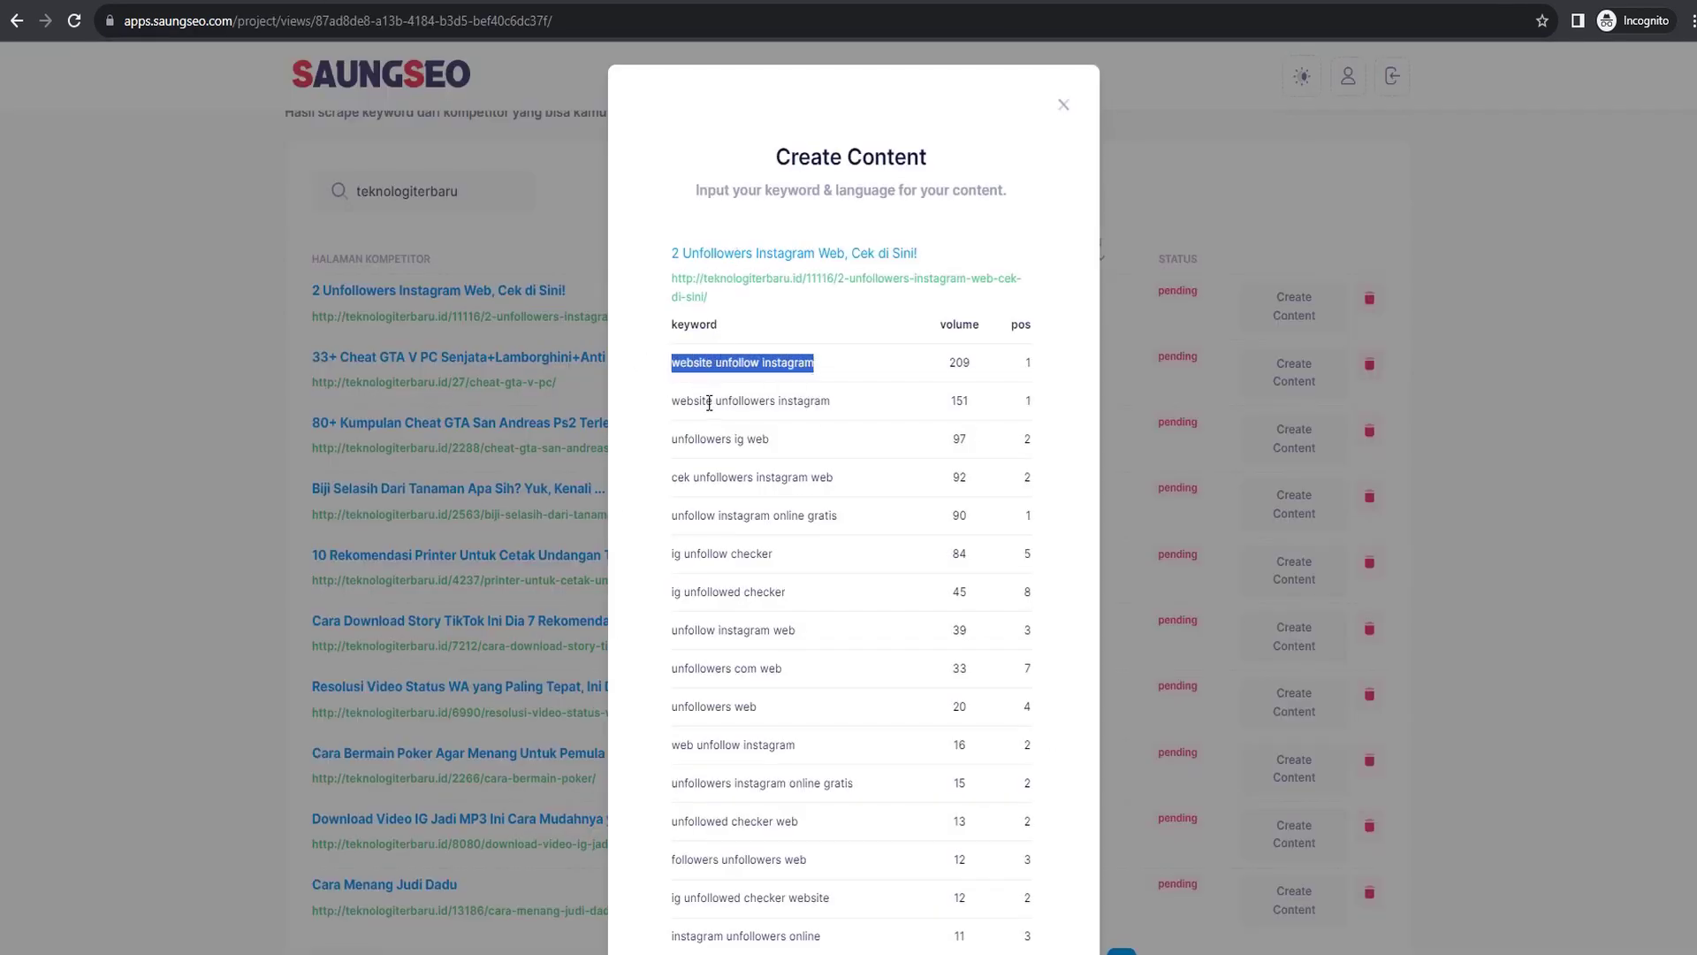
{"action": "left_click_drag", "start_coordinate": [674, 402], "coordinate": [830, 396]}
{"action": "left_click_drag", "start_coordinate": [677, 362], "coordinate": [817, 363]}
{"action": "key", "text": "ctrl+c"}
{"action": "key", "text": "alt+Tab"}
{"action": "key", "text": "ctrl+v"}
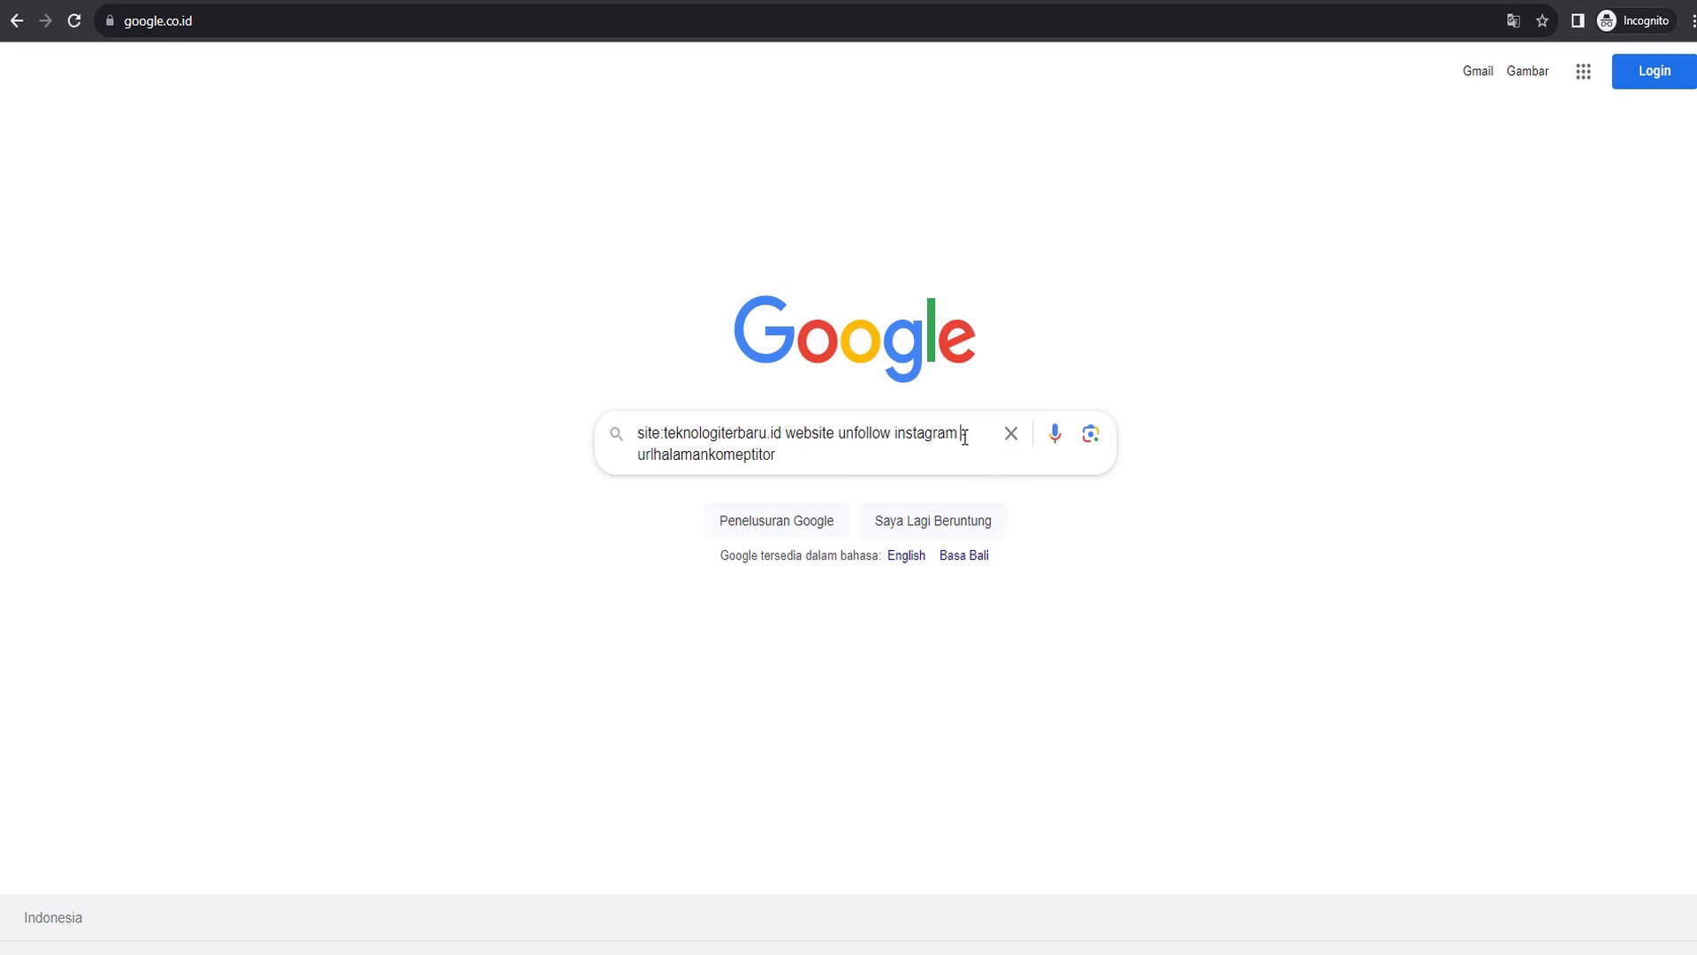
Replace the excluded-page placeholder with the 2 Unfollowers Instagram Web page's URL, copied from its opened page, and run the Google search
{"action": "key", "text": "alt+Tab"}
{"action": "key", "text": "alt+Tab"}
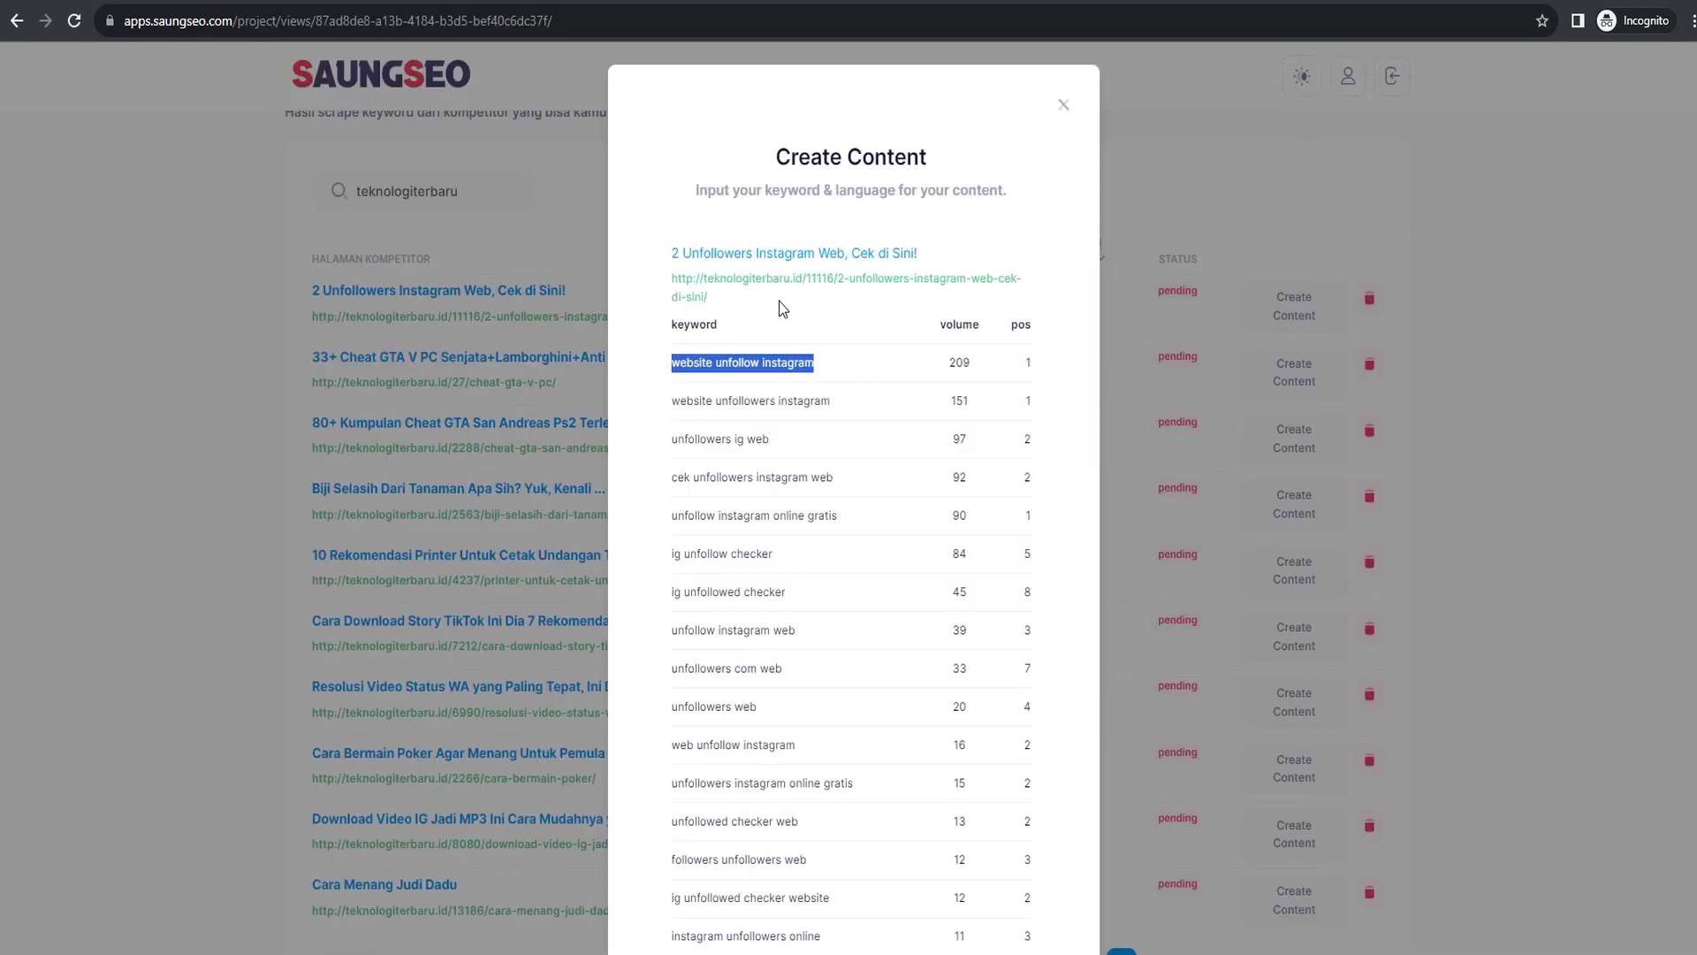
{"action": "left_click_drag", "start_coordinate": [675, 276], "coordinate": [733, 304]}
{"action": "left_click", "coordinate": [1063, 104]}
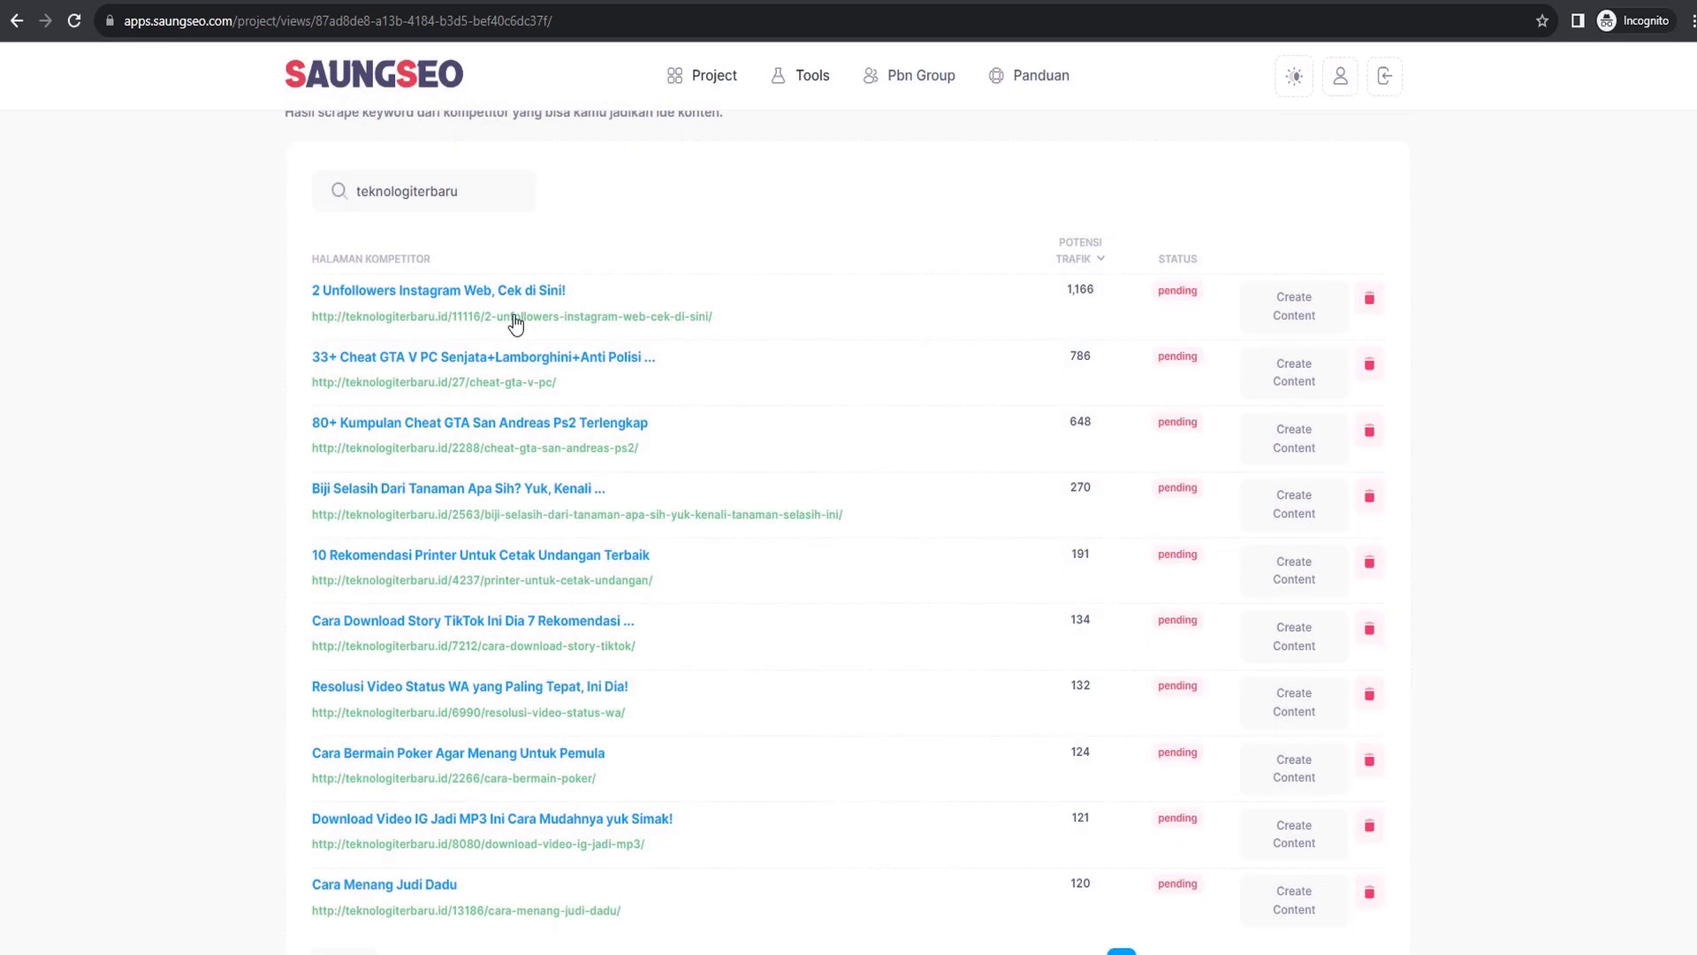
{"action": "left_click", "coordinate": [515, 316]}
{"action": "key", "text": "ctrl+l"}
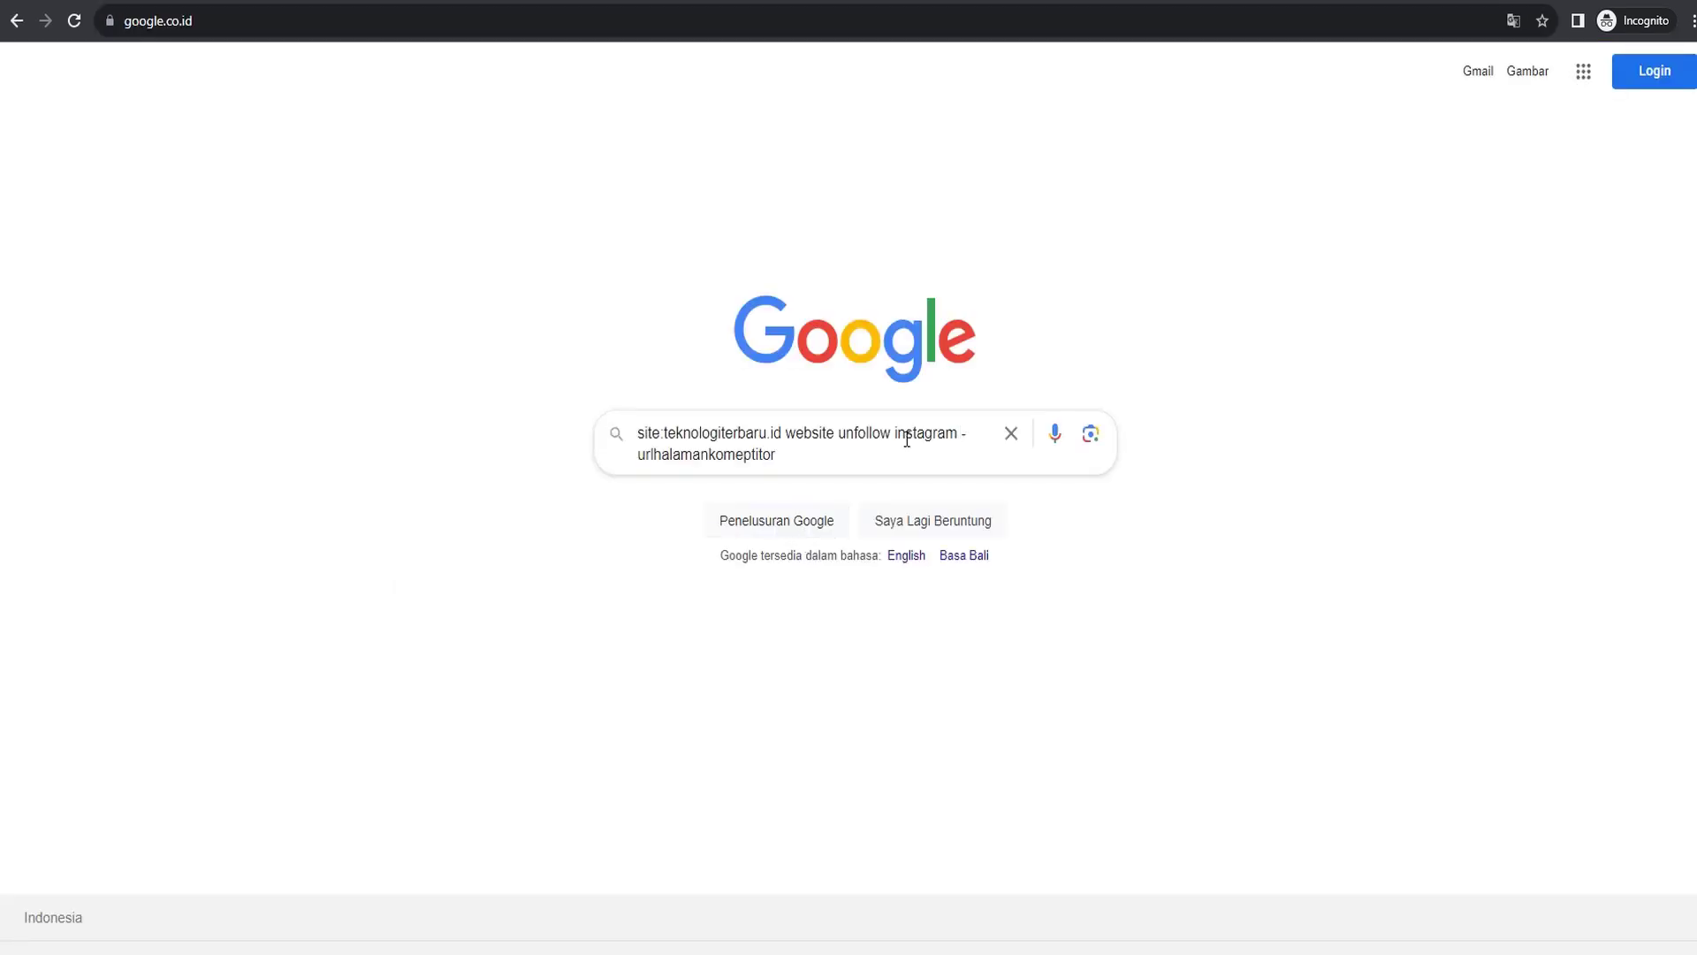
{"action": "double_click", "coordinate": [976, 448]}
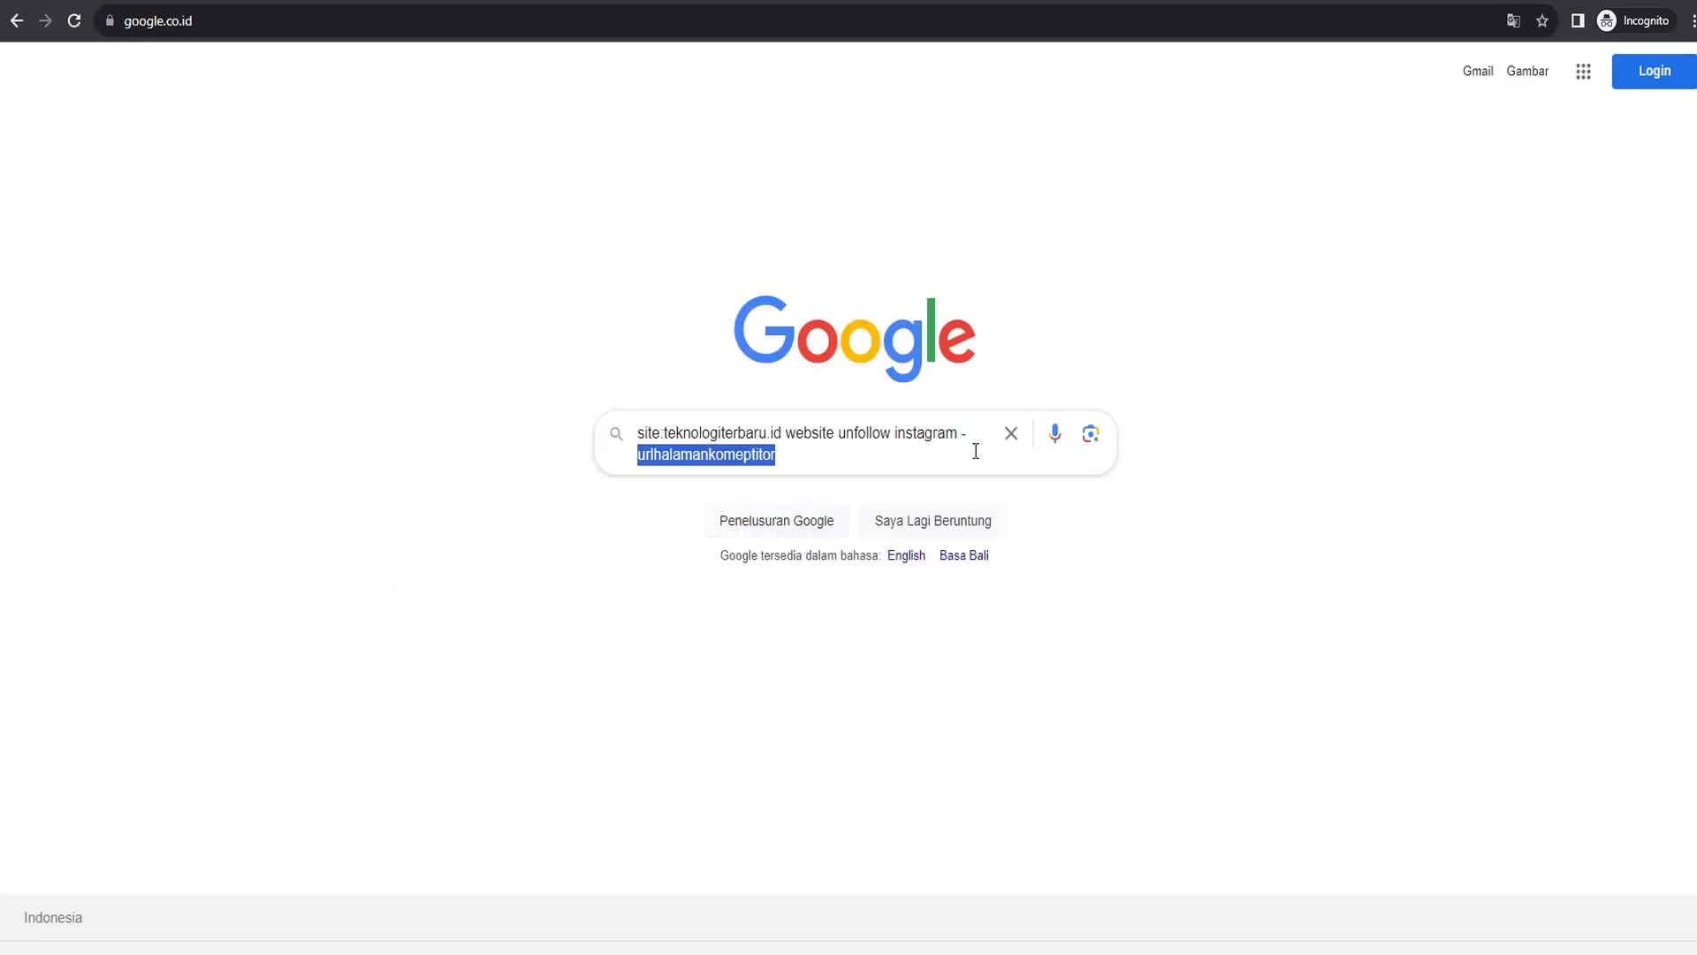
{"action": "key", "text": "ctrl+v"}
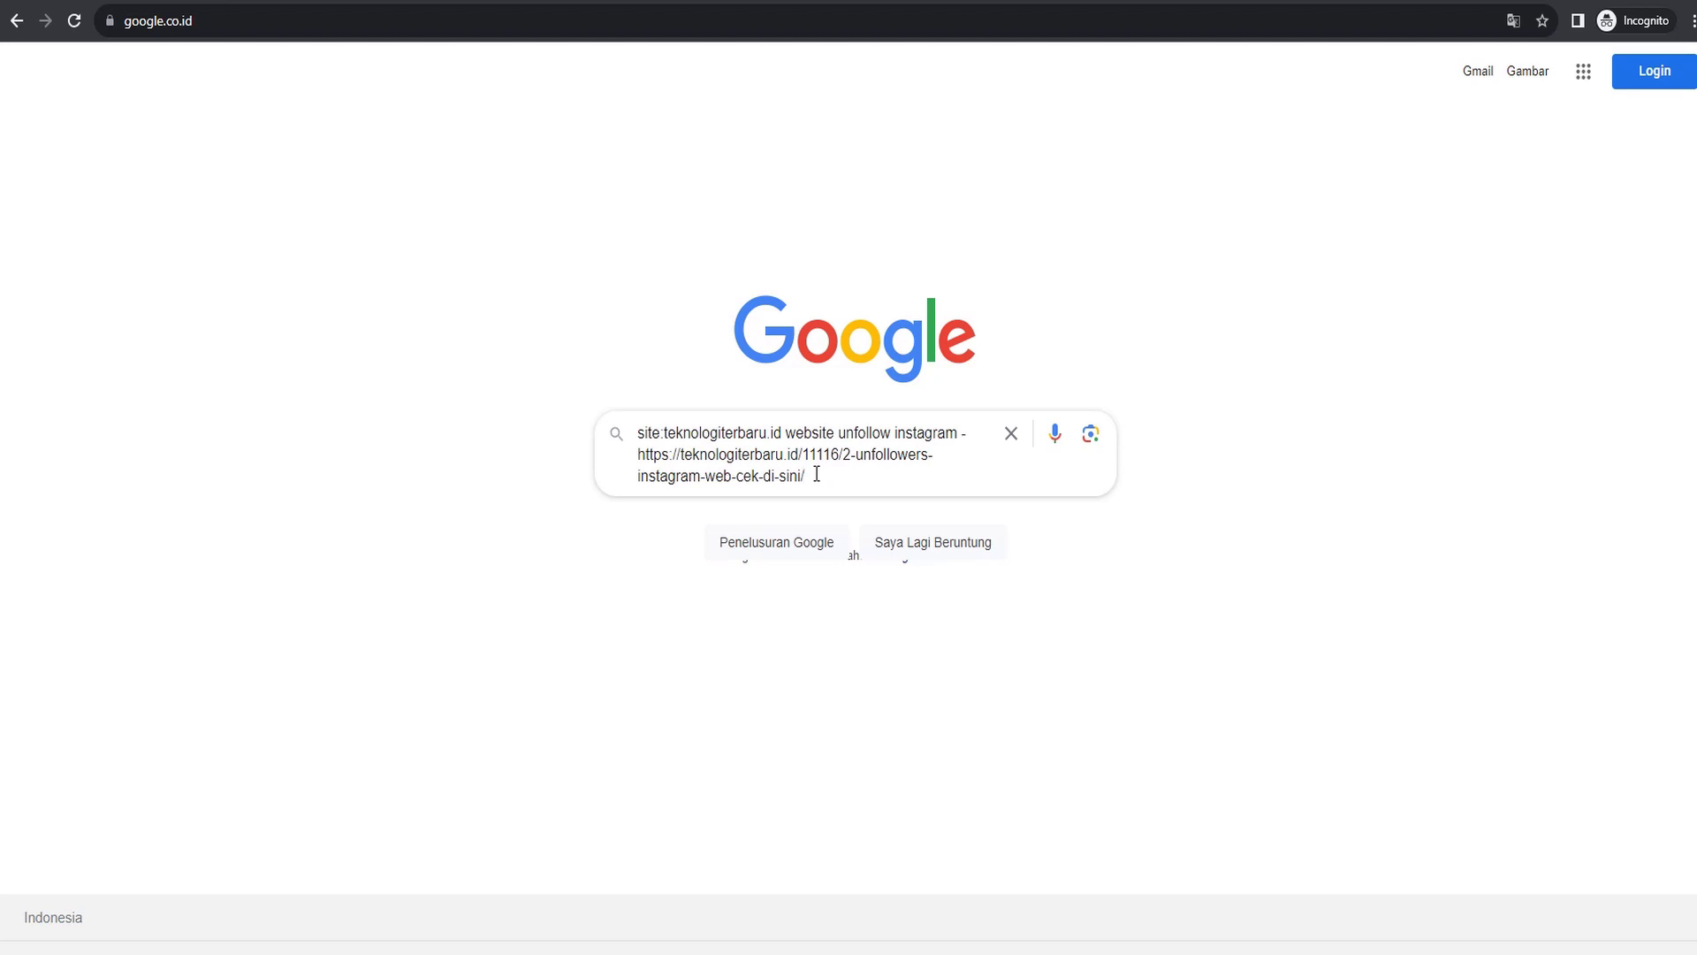
{"action": "key", "text": "Return"}
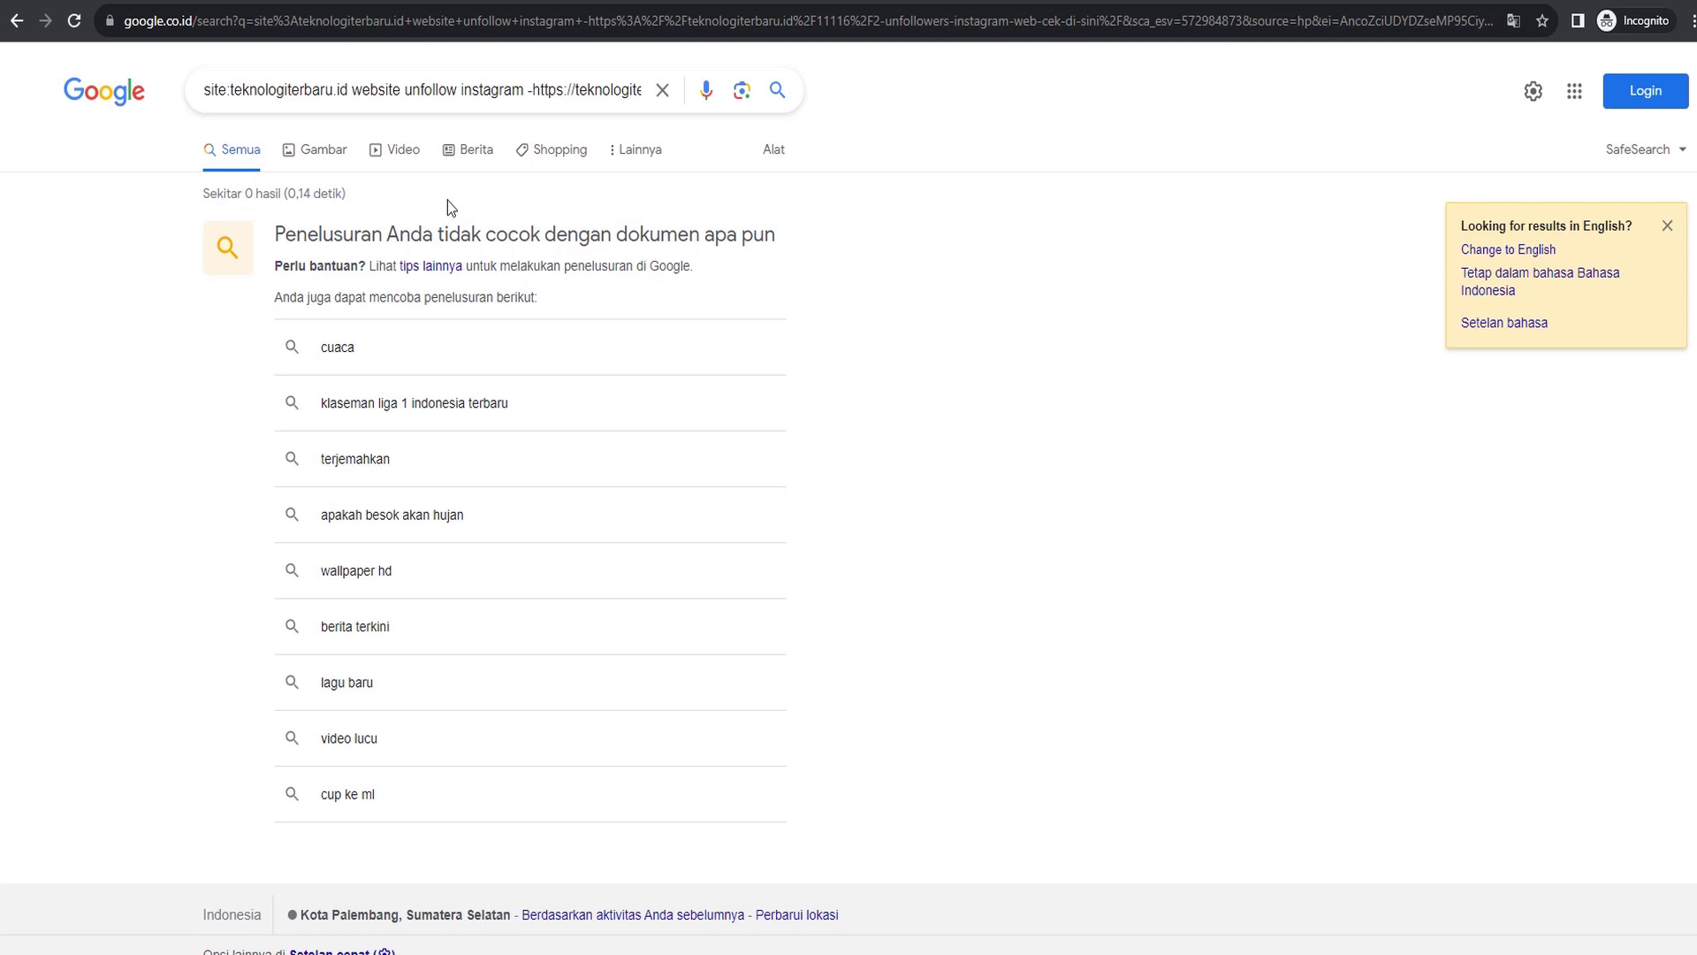
Examine the keyword, competitor domain and excluded URL that make up the submitted query
{"action": "left_click_drag", "start_coordinate": [360, 97], "coordinate": [525, 92]}
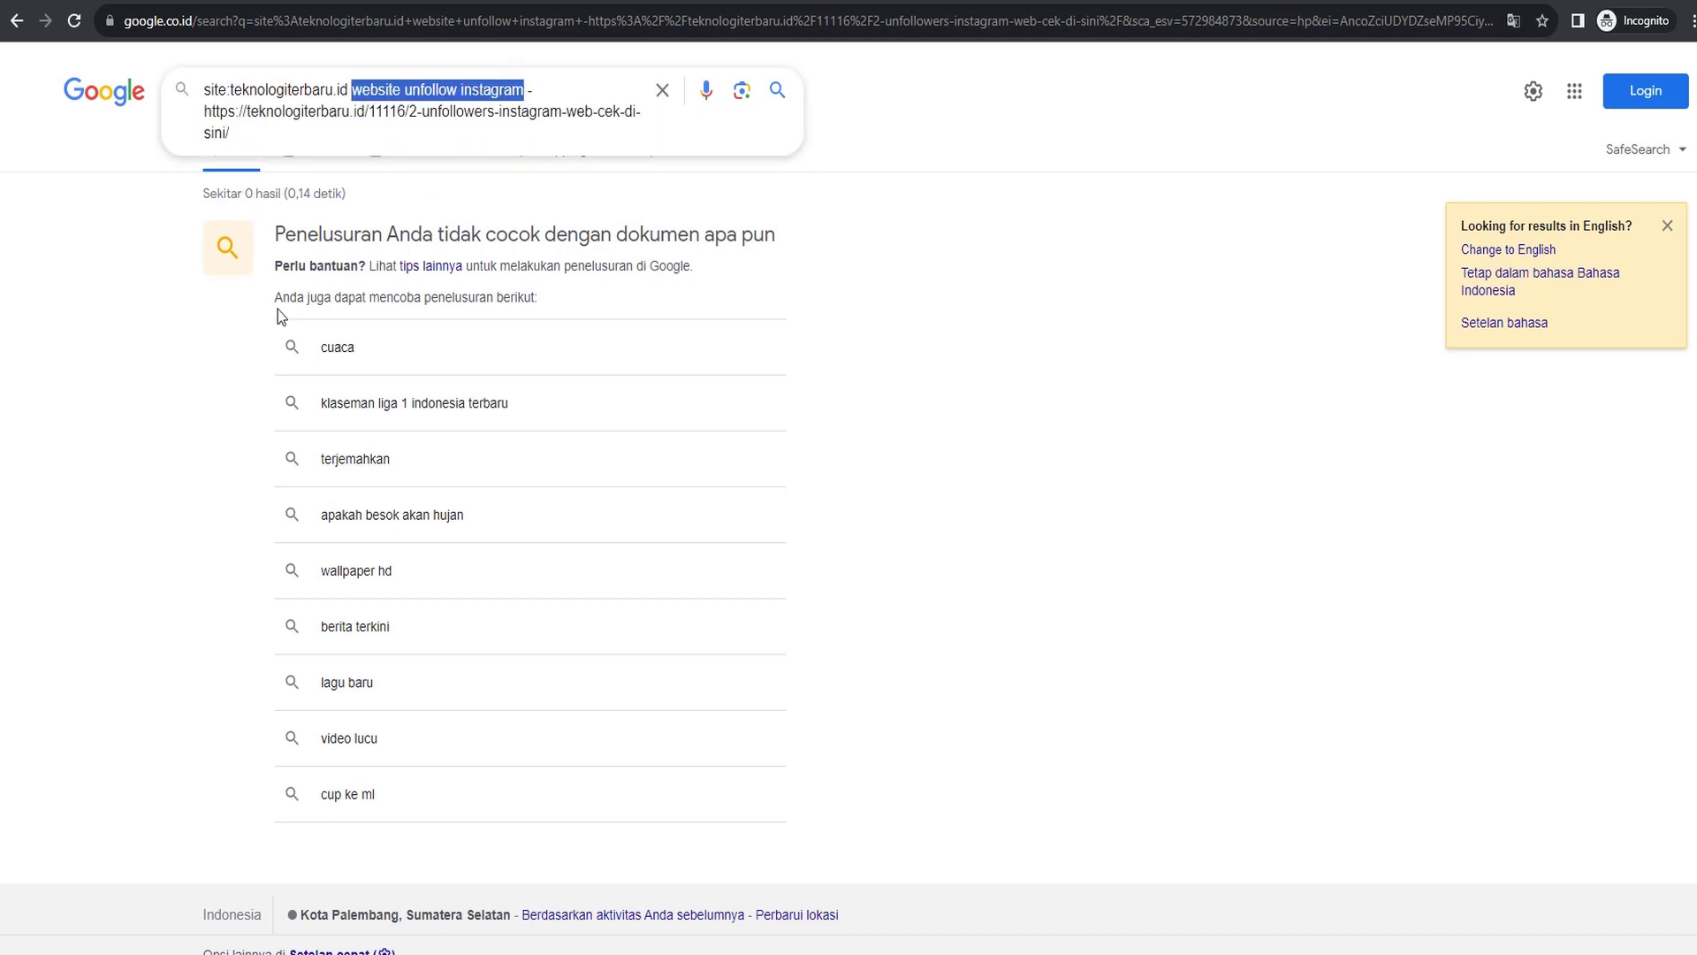
{"action": "left_click", "coordinate": [250, 210]}
{"action": "left_click_drag", "start_coordinate": [276, 90], "coordinate": [335, 89]}
{"action": "left_click", "coordinate": [342, 89]}
{"action": "left_click", "coordinate": [181, 395]}
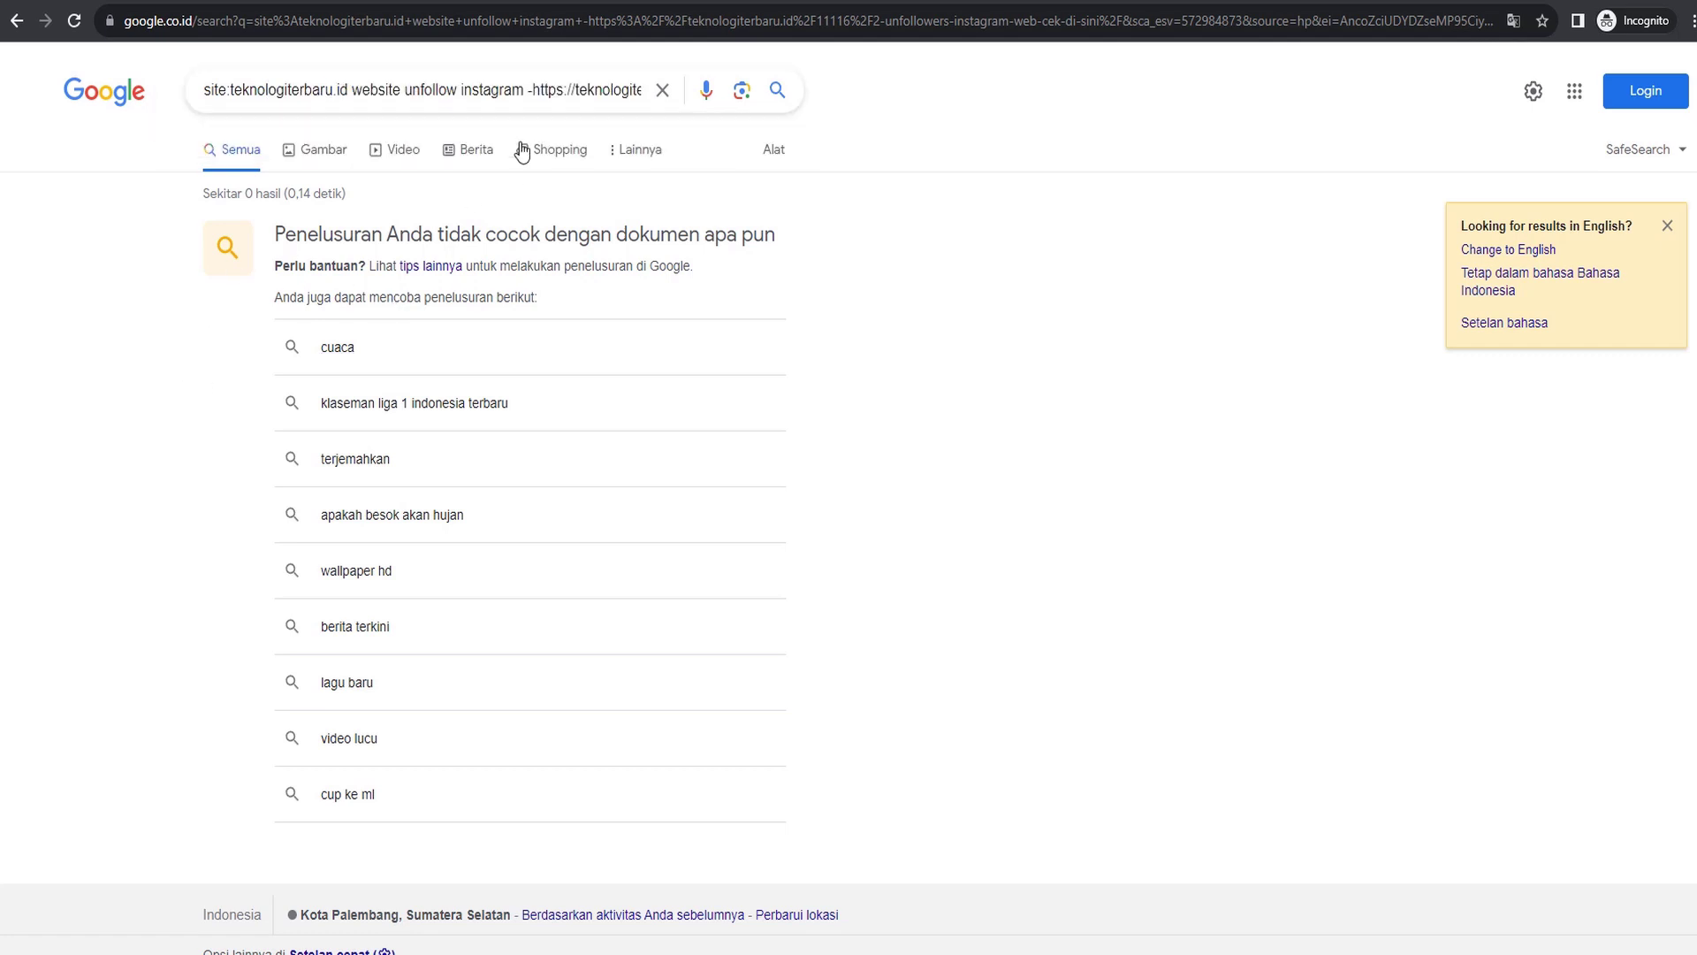
{"action": "left_click_drag", "start_coordinate": [554, 93], "coordinate": [658, 92]}
{"action": "left_click", "coordinate": [983, 173]}
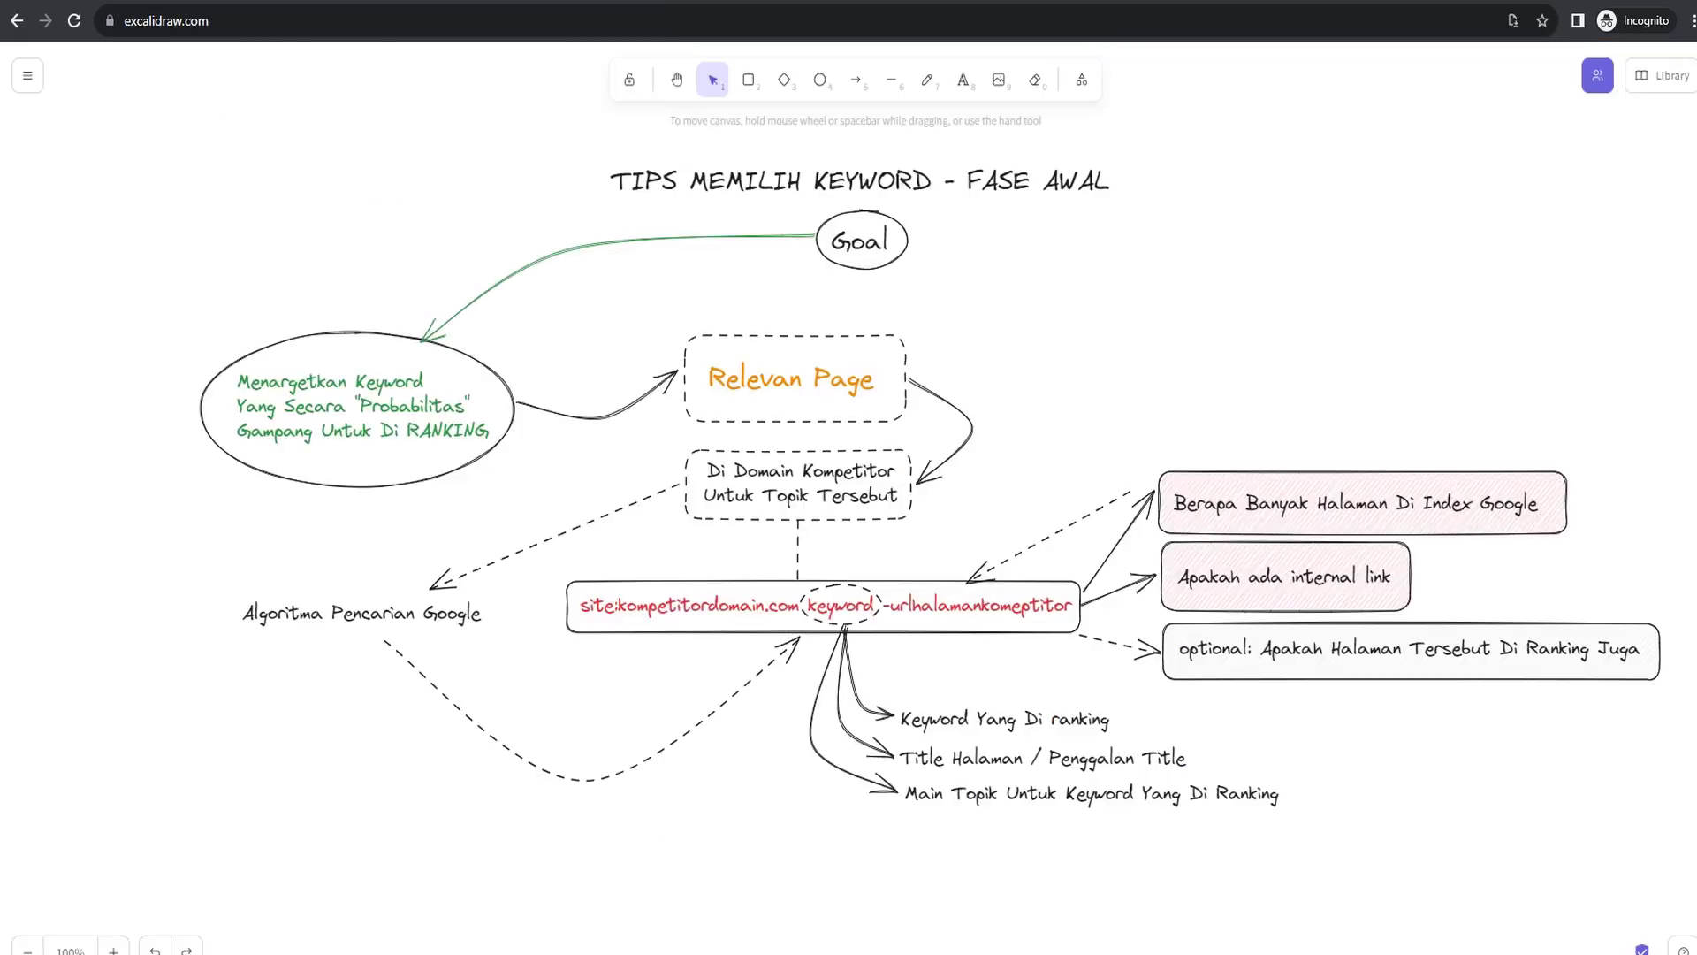
In the Excalidraw diagram, draw a curved arrow from "Title Halaman / Penggalan Title" to the "Apakah ada internal link" box
{"action": "left_click", "coordinate": [971, 756]}
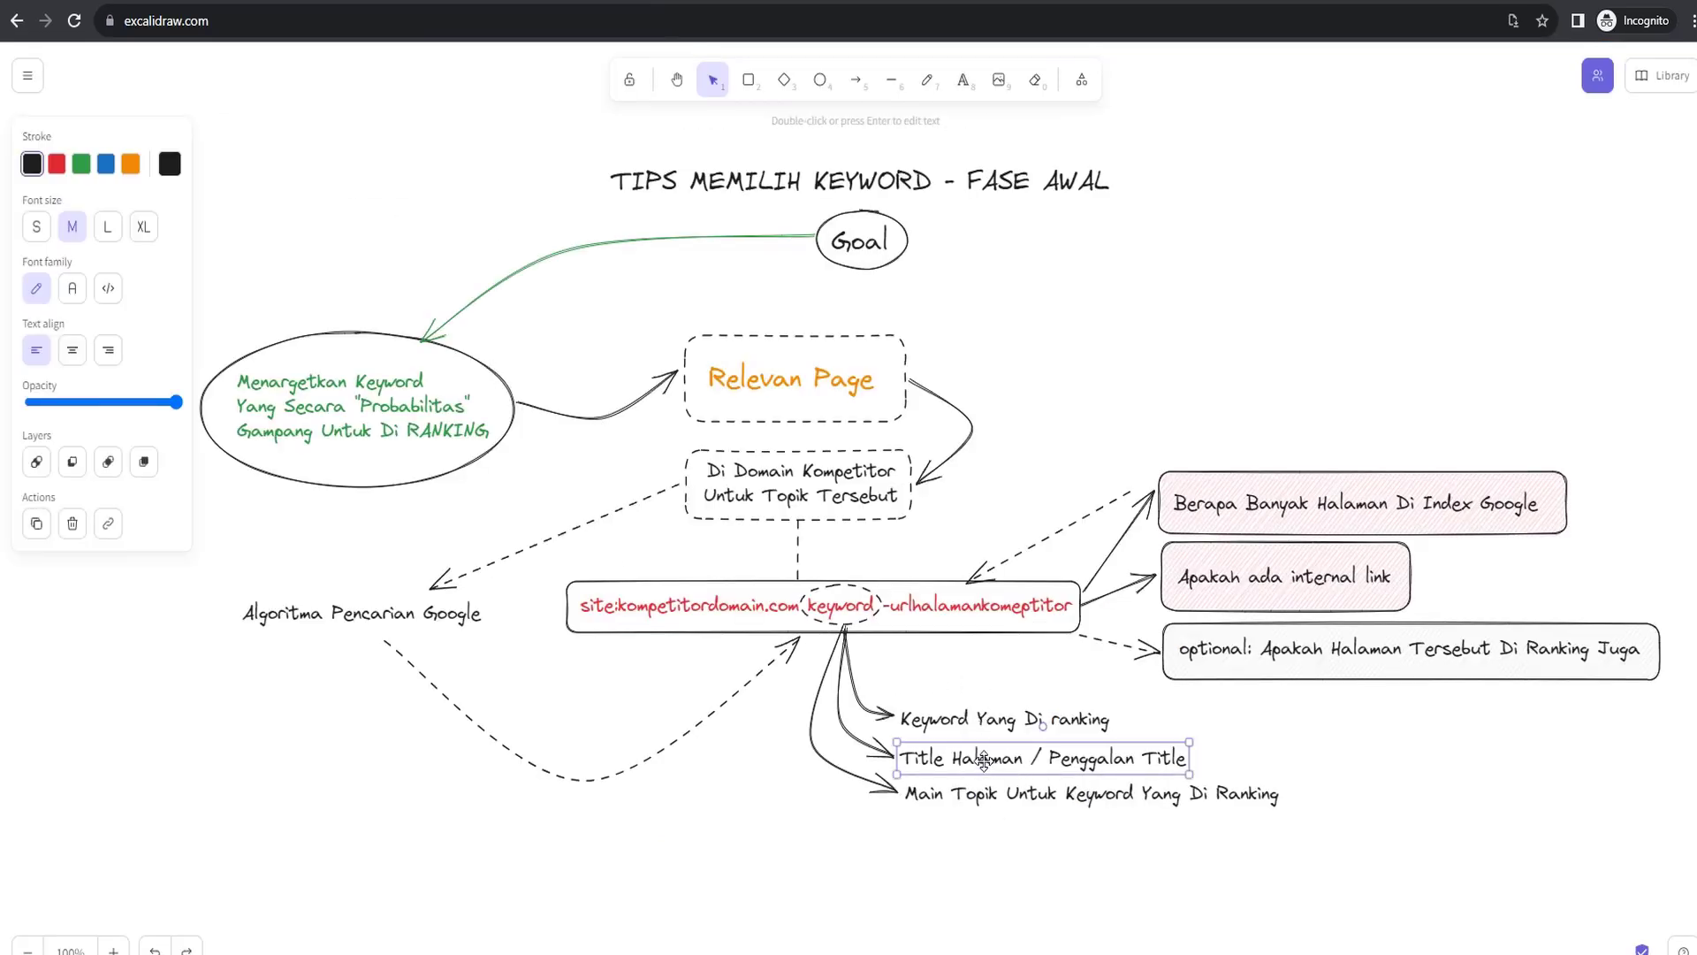
{"action": "left_click", "coordinate": [1263, 762]}
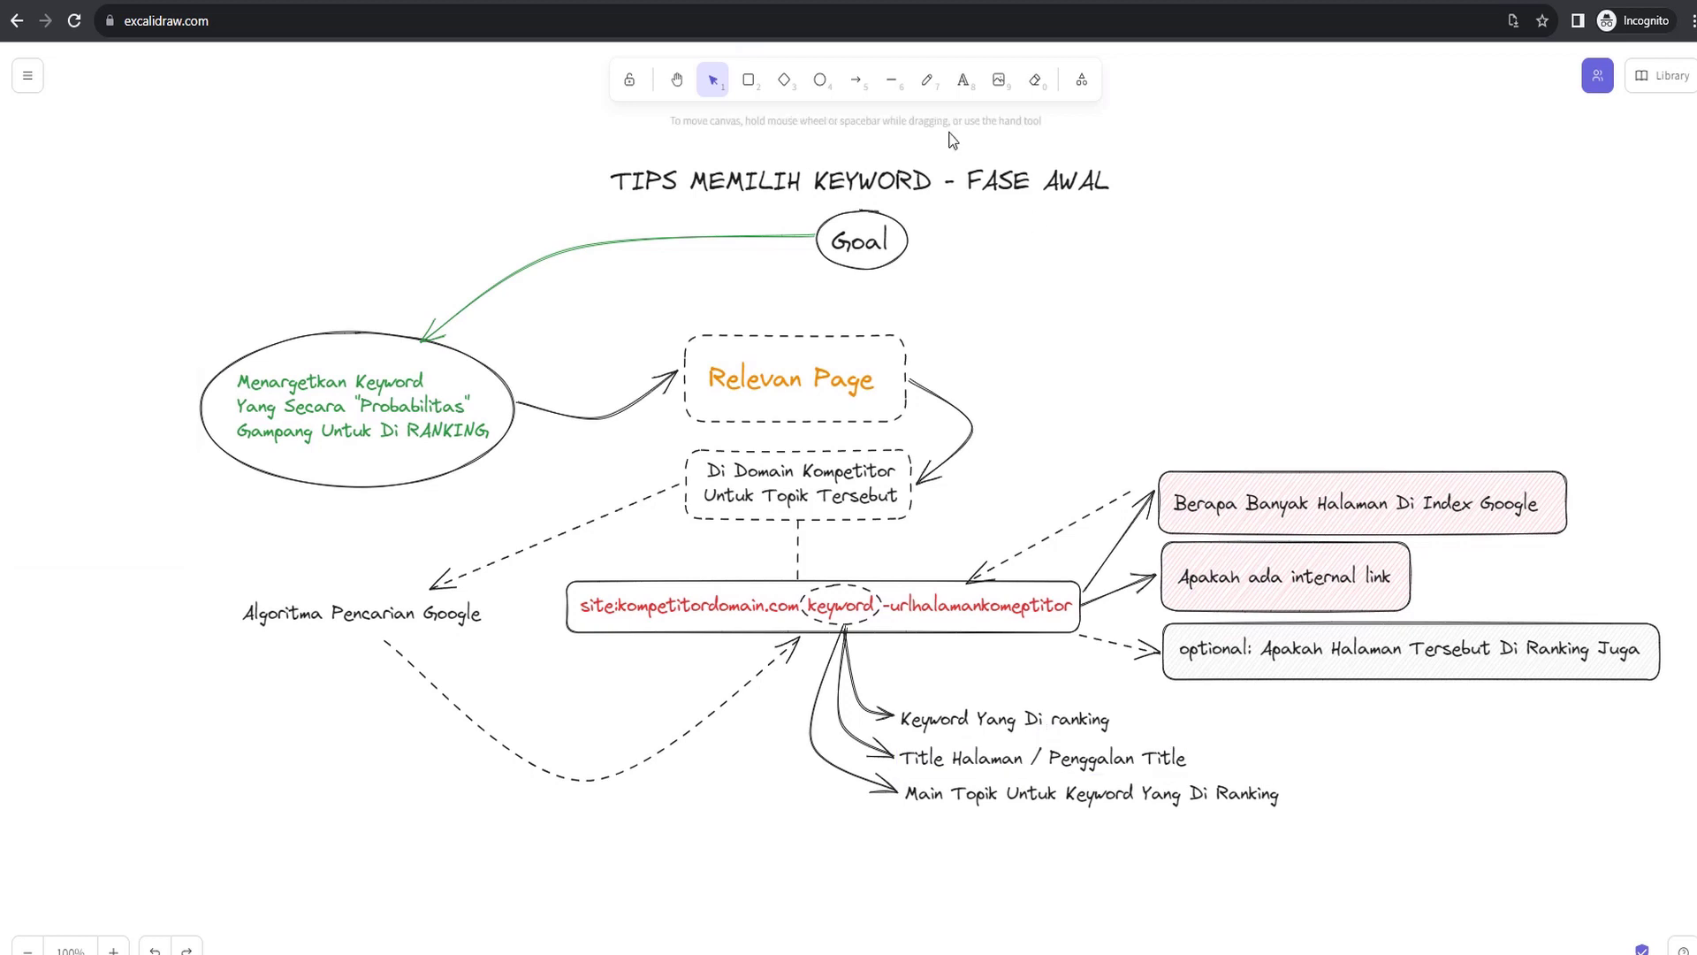
{"action": "left_click", "coordinate": [856, 80]}
{"action": "left_click_drag", "start_coordinate": [1184, 747], "coordinate": [1165, 579]}
{"action": "left_click_drag", "start_coordinate": [1179, 673], "coordinate": [1092, 664]}
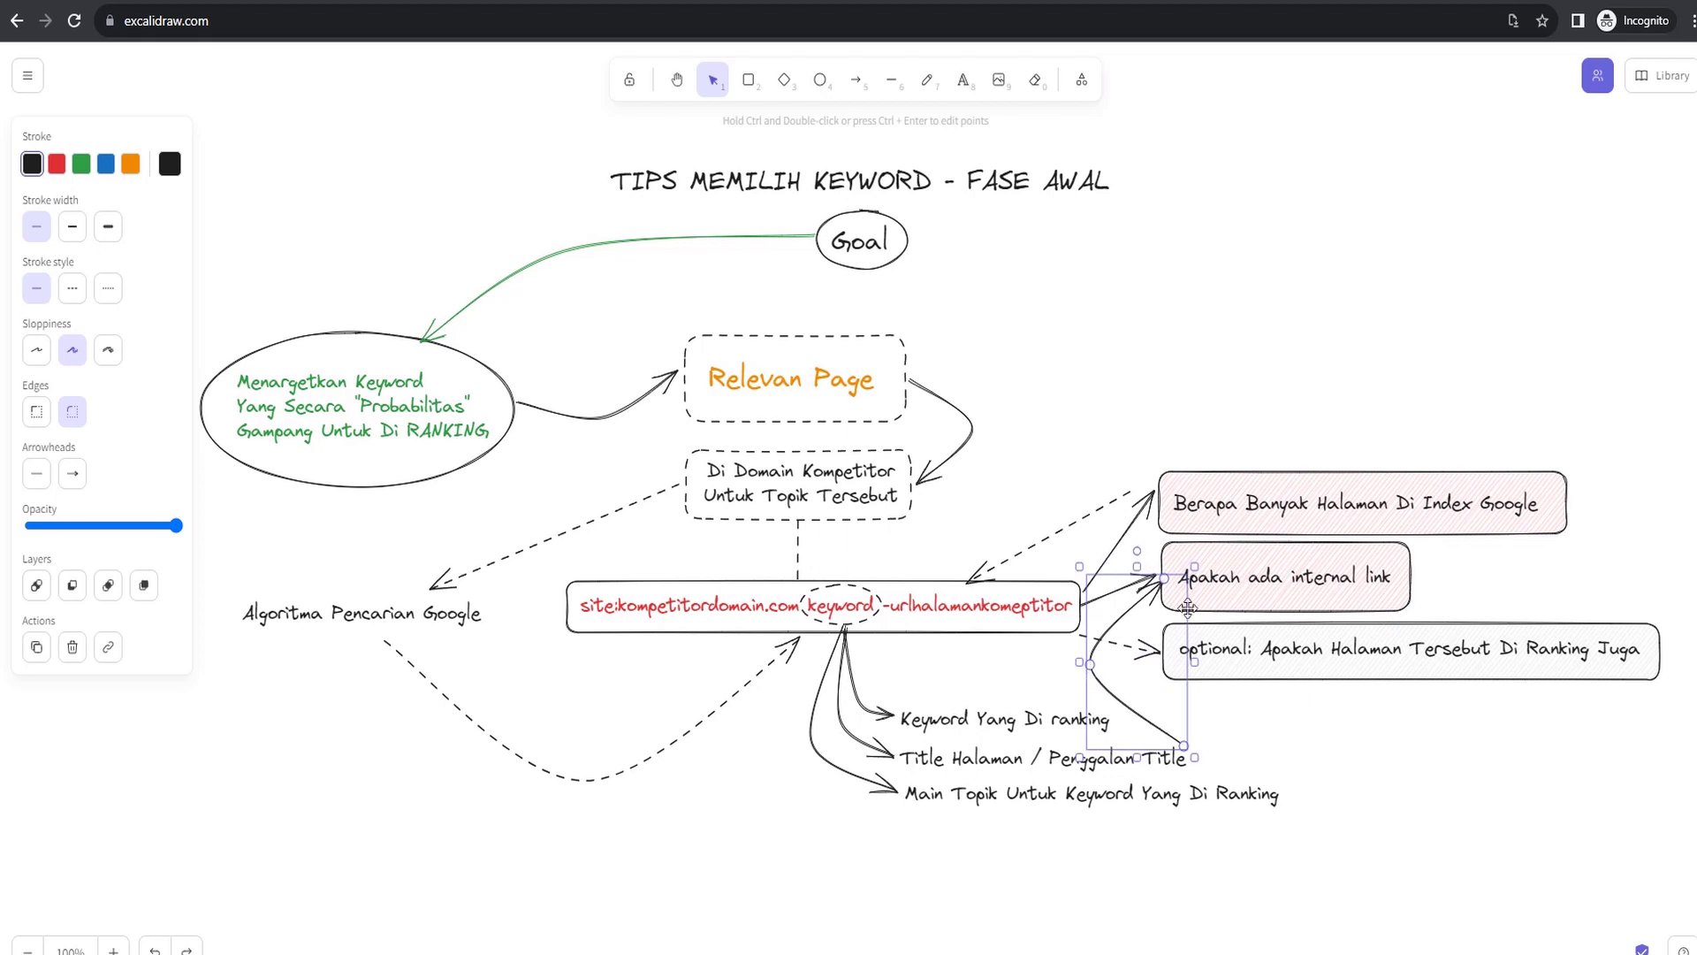
{"action": "left_click", "coordinate": [1255, 732]}
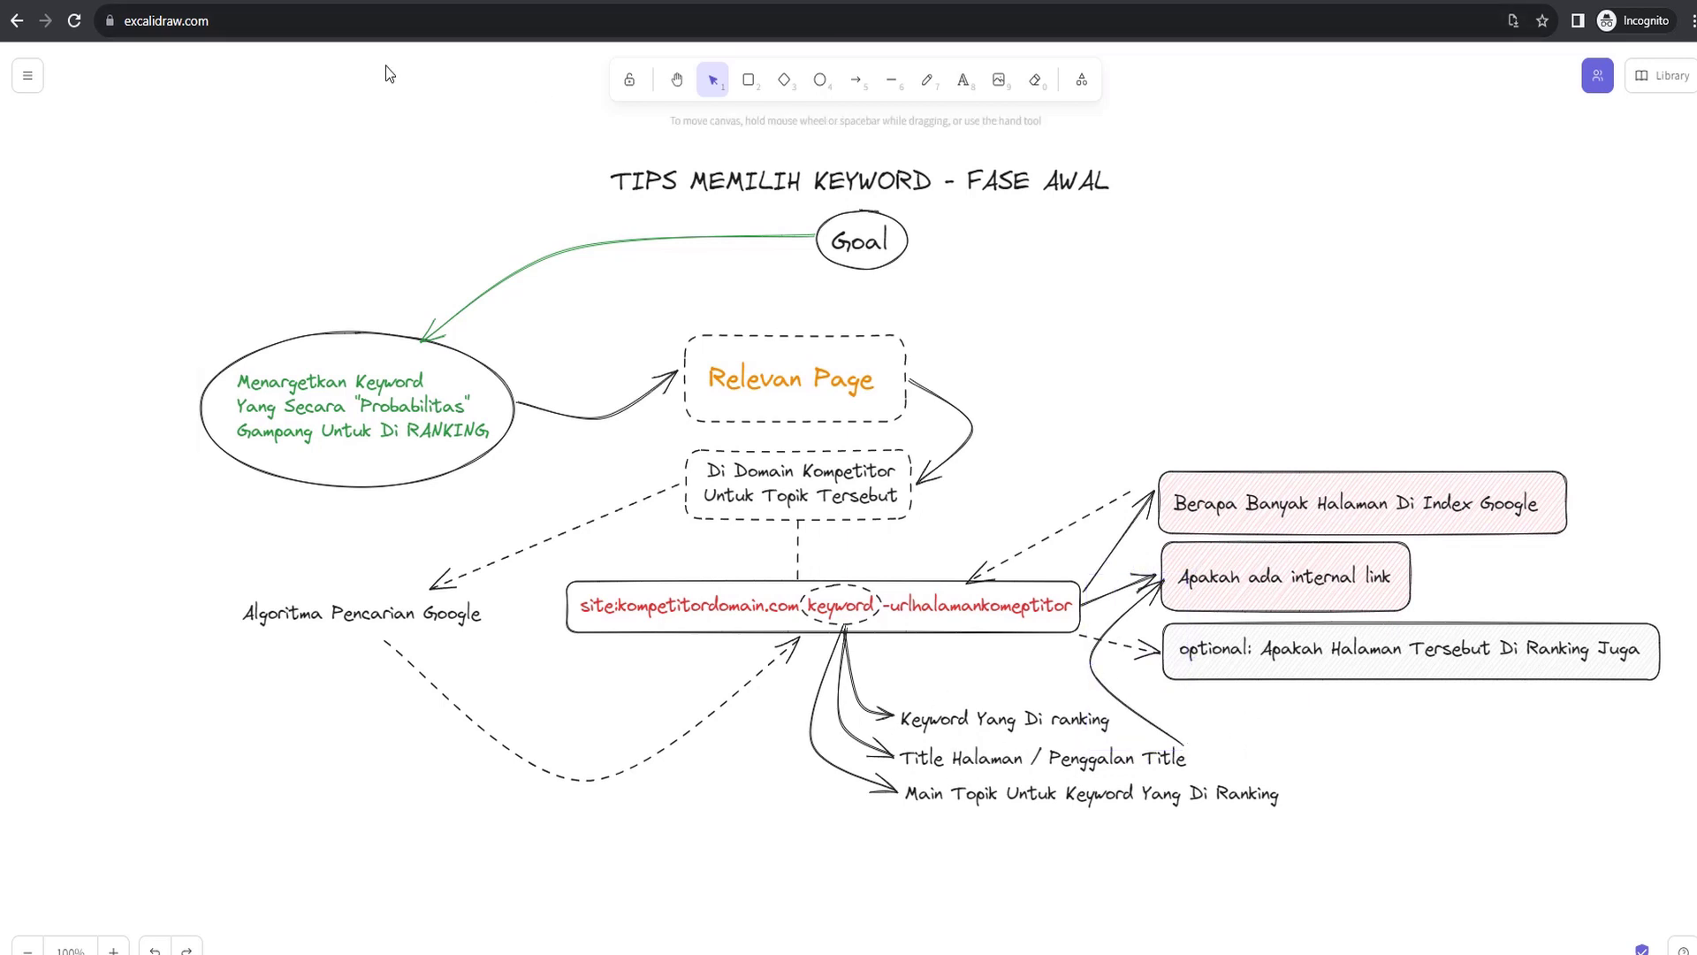
Replace the query's keyword with the title fragment "2 Unfollowers Instagram Web", copied from SaungSEO, and run the Google search
{"action": "key", "text": "alt+Tab"}
{"action": "left_click_drag", "start_coordinate": [311, 291], "coordinate": [490, 296]}
{"action": "key", "text": "ctrl+c"}
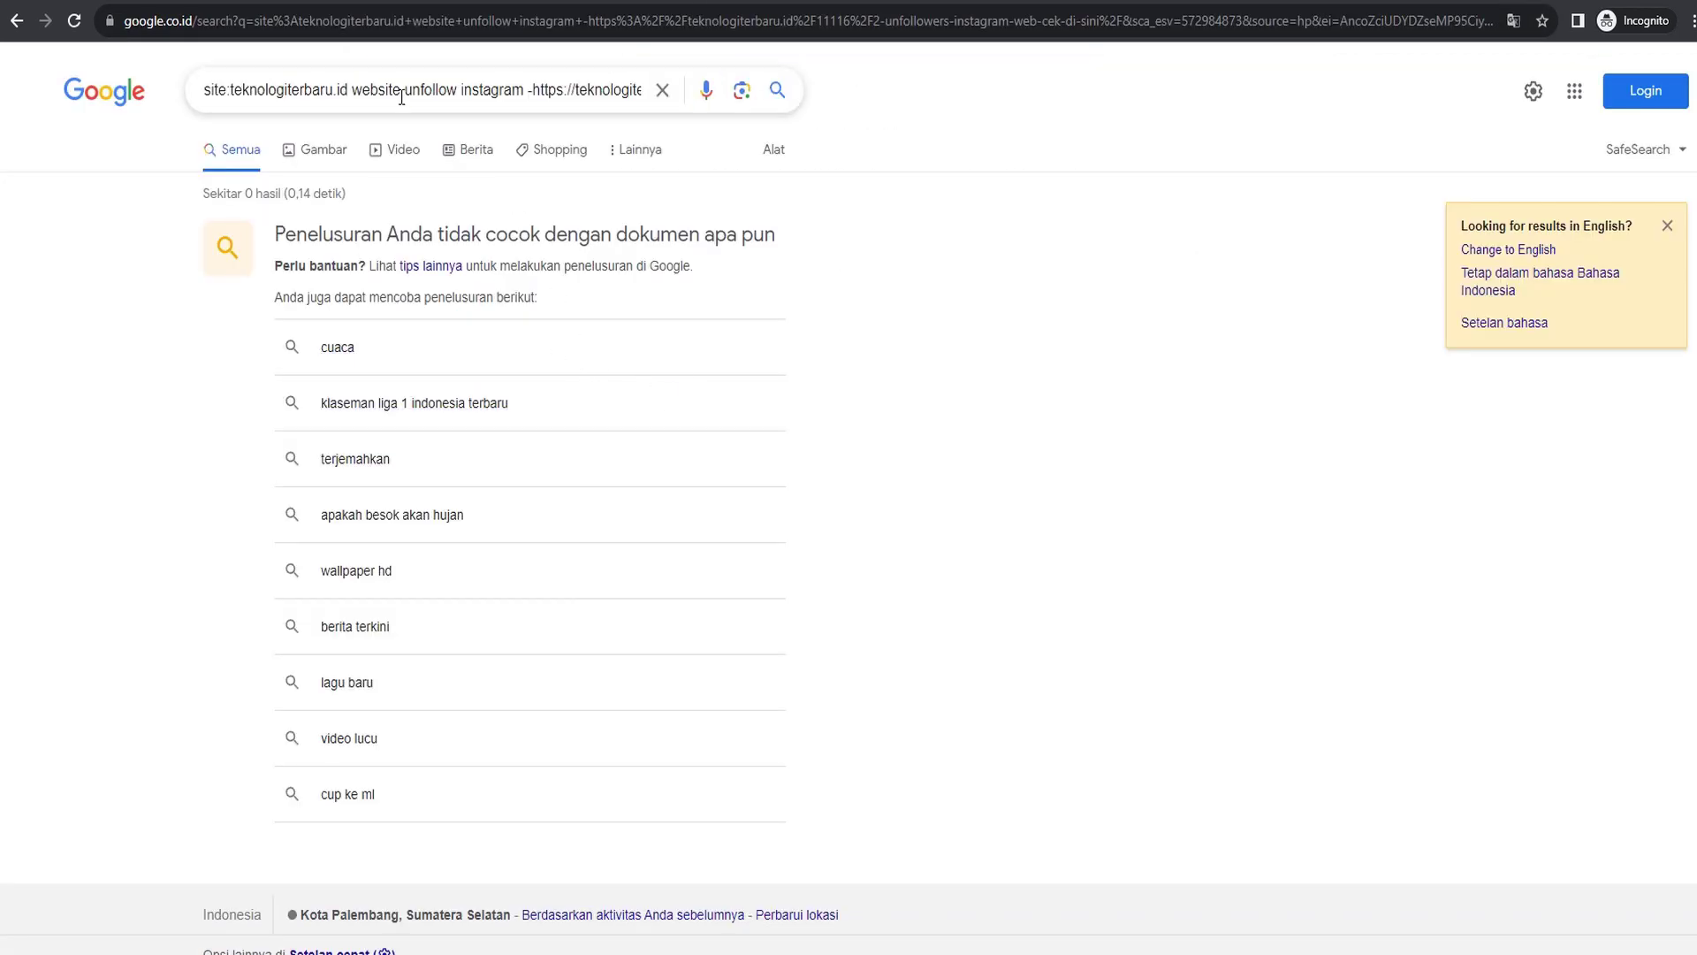
{"action": "double_click", "coordinate": [376, 90]}
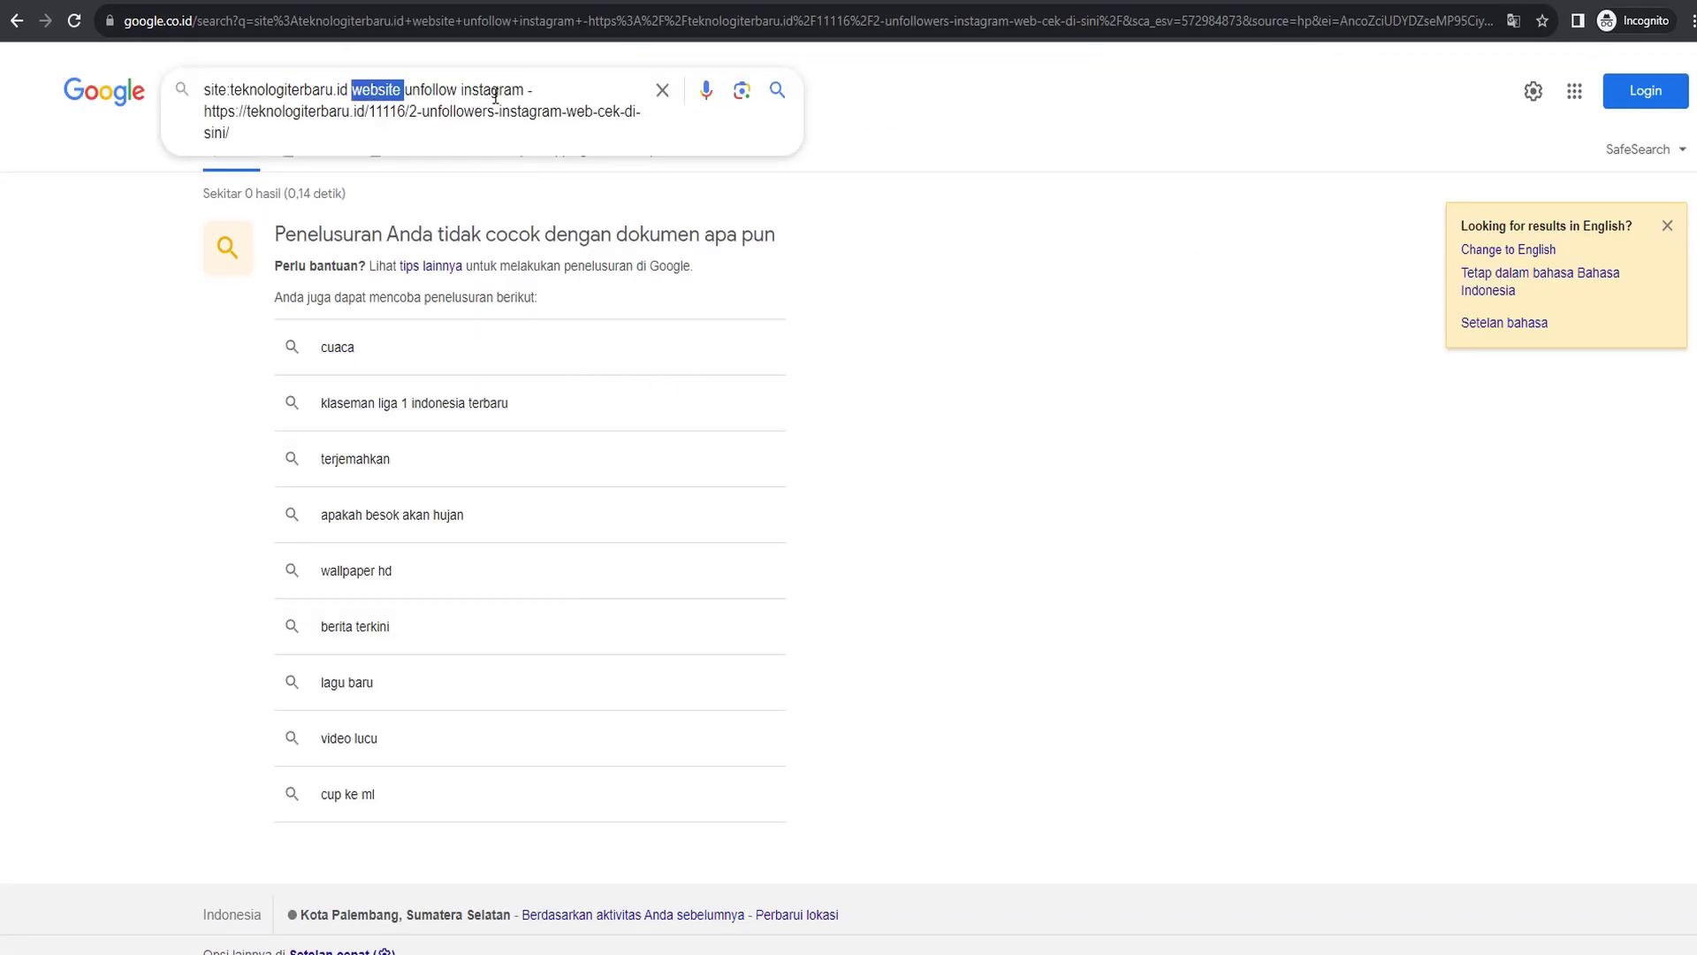
{"action": "left_click_drag", "start_coordinate": [518, 91], "coordinate": [538, 106]}
{"action": "key", "text": "ctrl+v"}
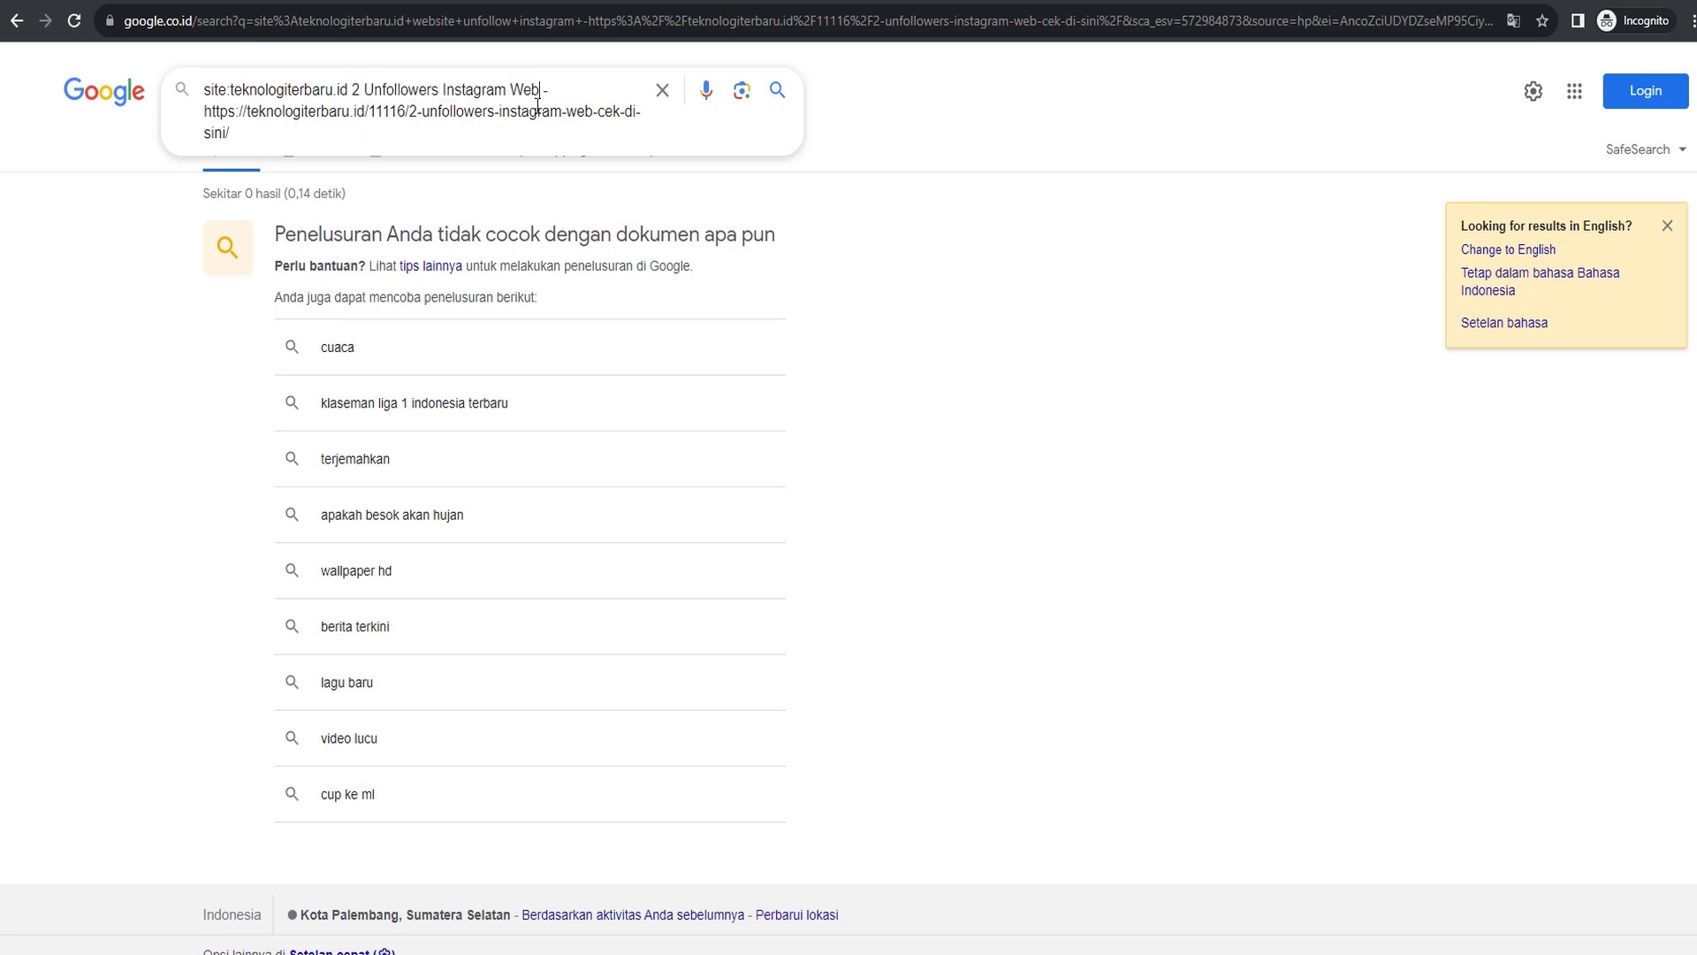
{"action": "key", "text": "Return"}
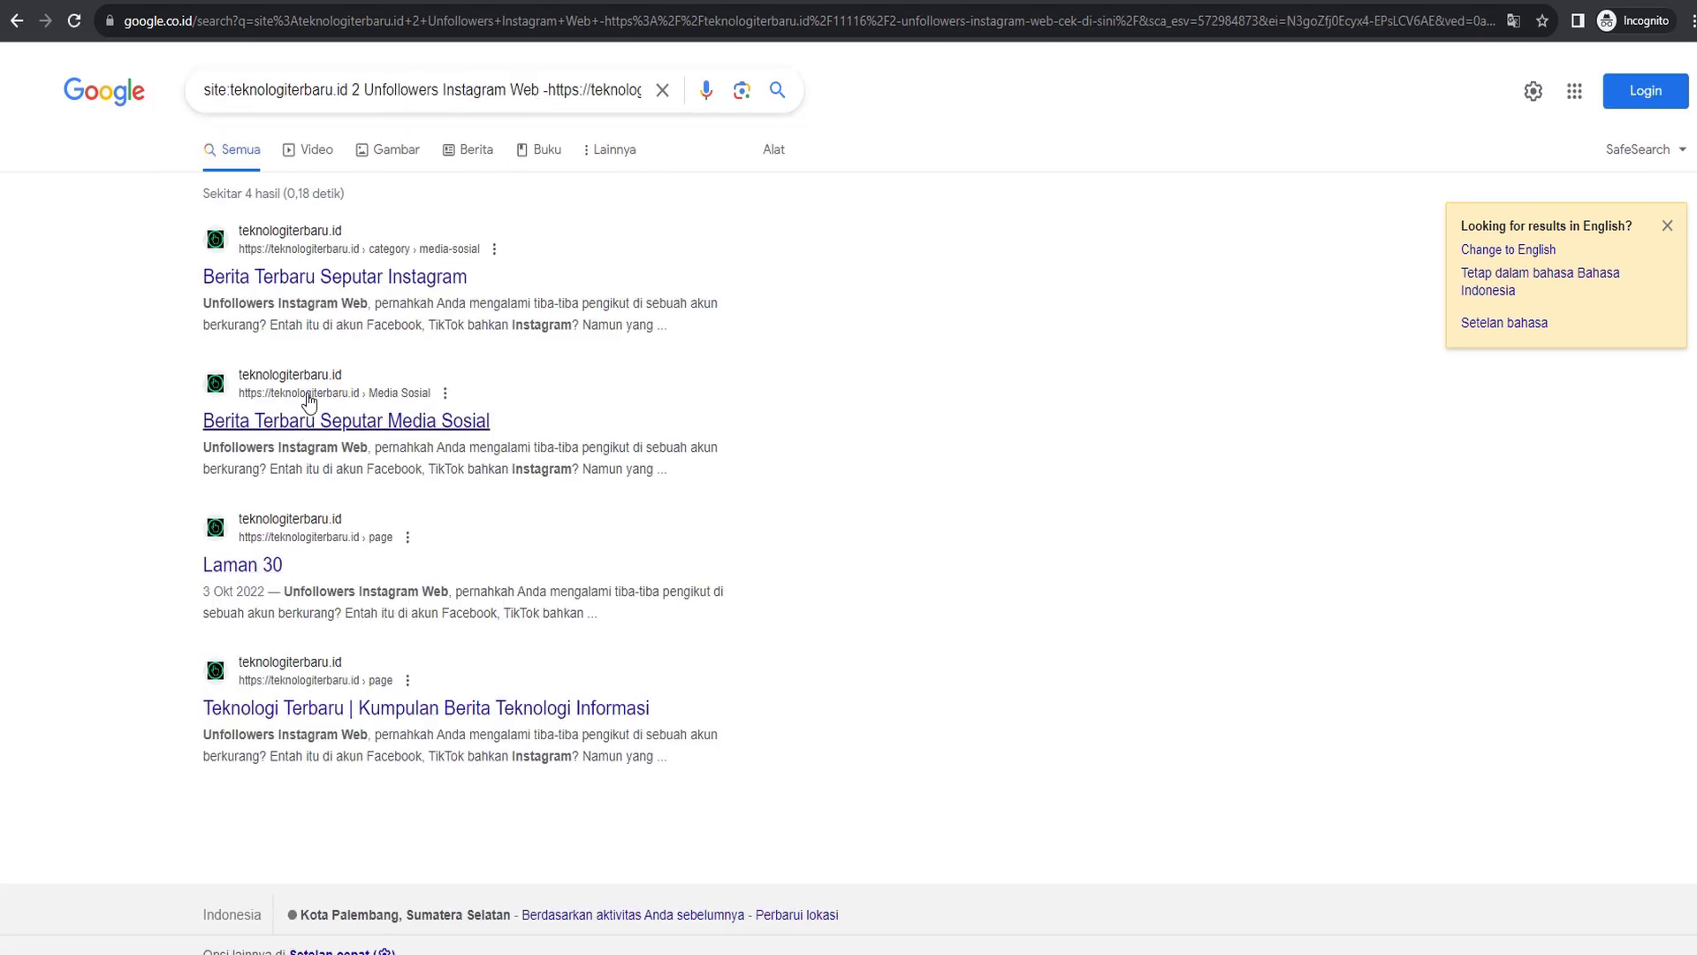
Examine the matched title words in the snippets of the Google results
{"action": "left_click_drag", "start_coordinate": [205, 308], "coordinate": [364, 311]}
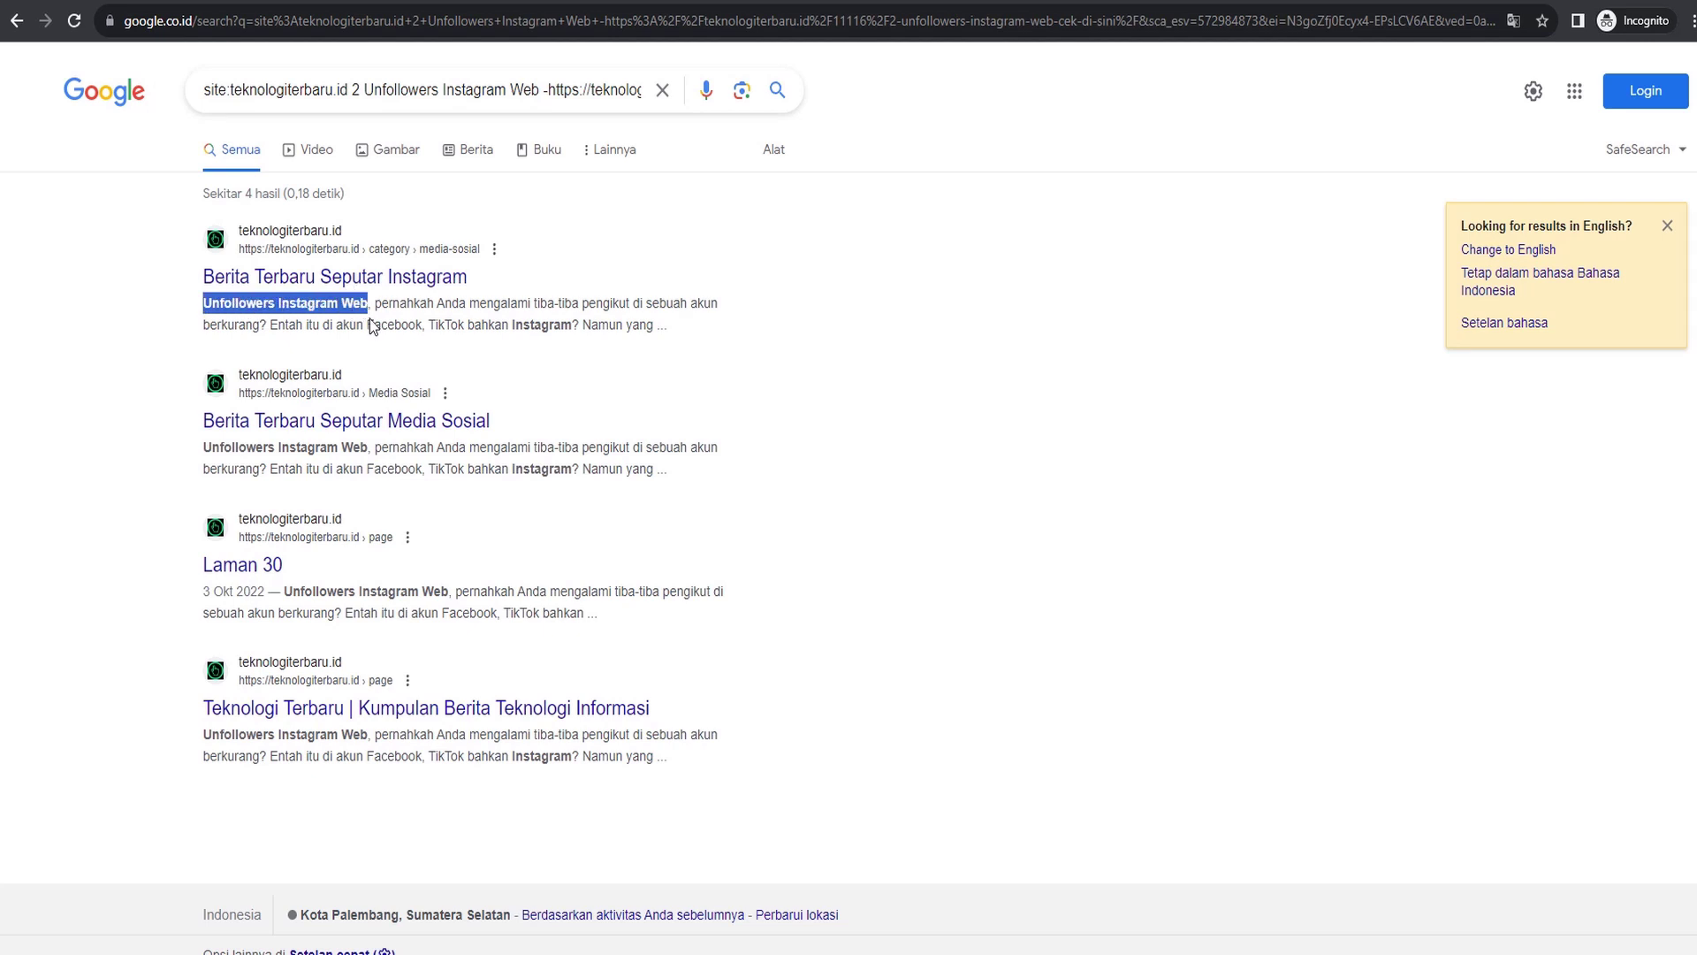
{"action": "double_click", "coordinate": [530, 324]}
{"action": "double_click", "coordinate": [535, 469]}
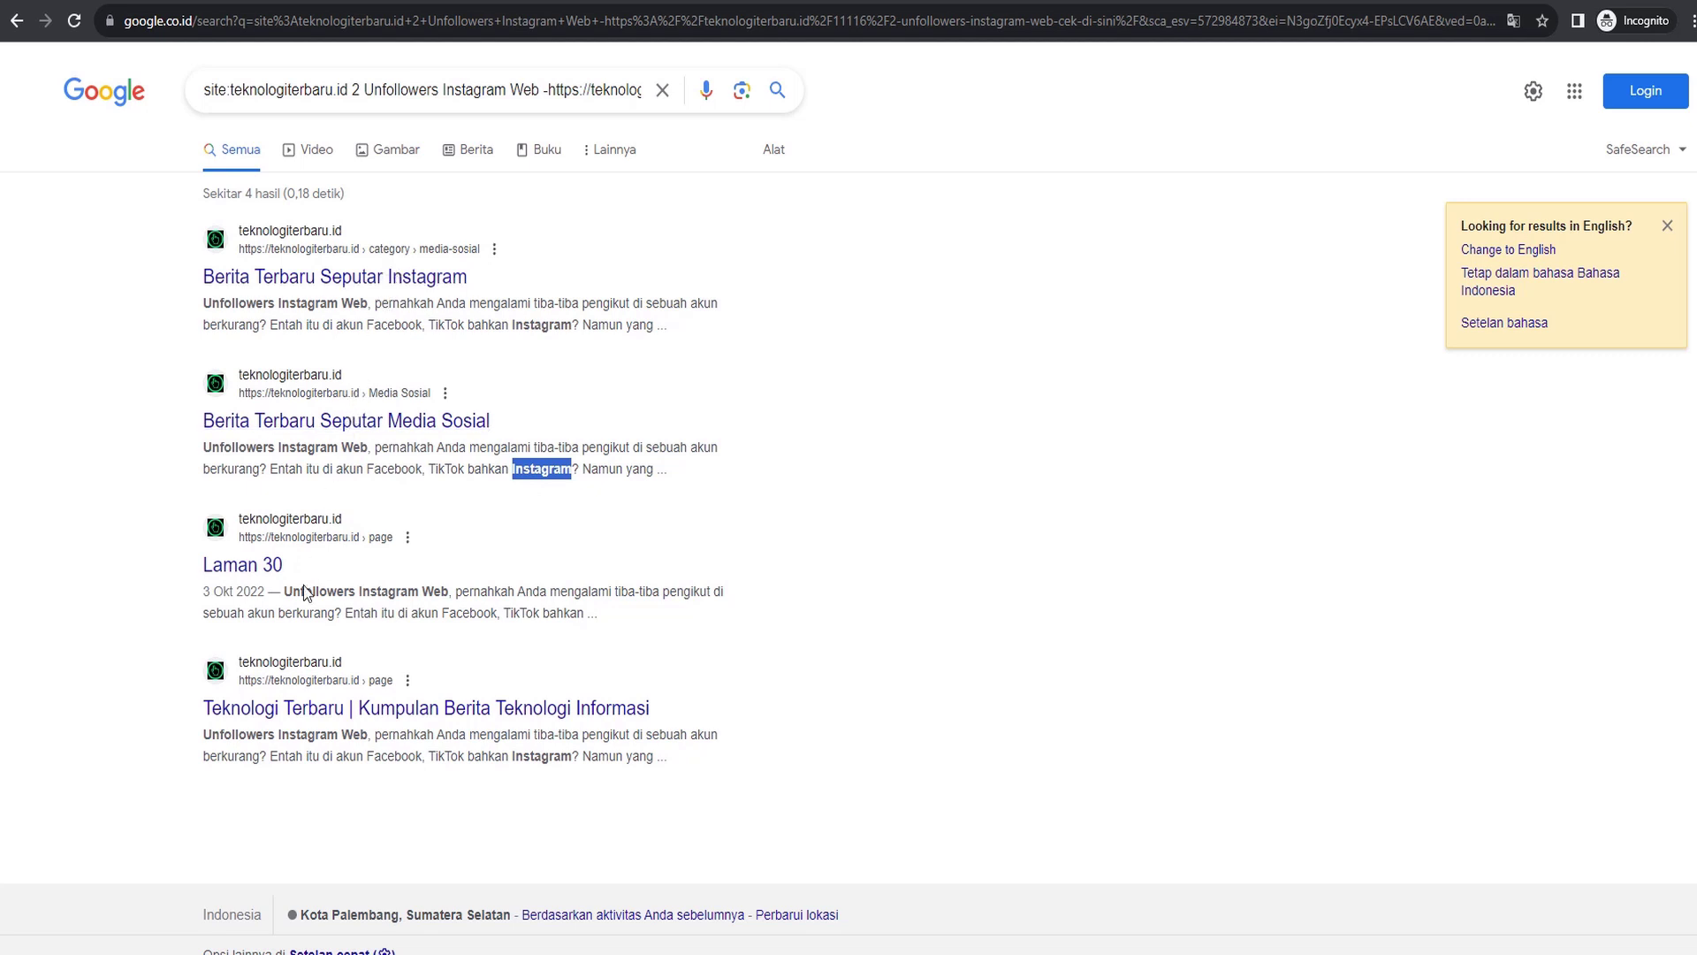
{"action": "left_click", "coordinate": [159, 654]}
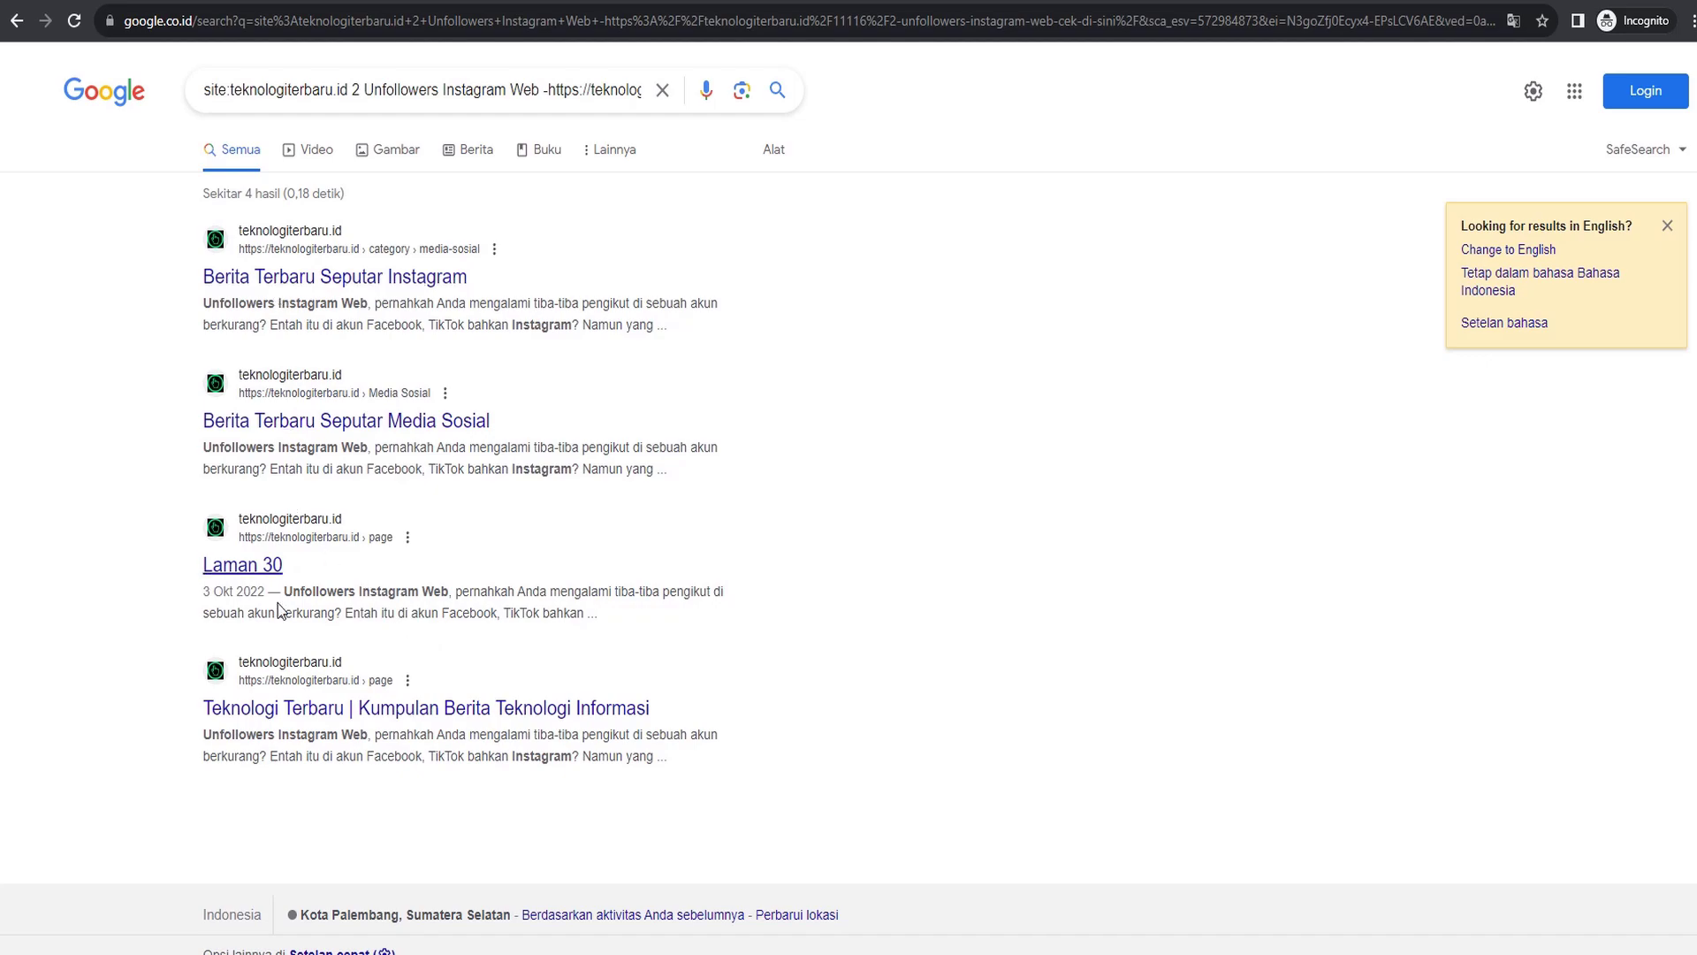
Open the "Berita Terbaru Seputar Instagram" result, check its article list for the competitor page, and return to the results
{"action": "right_click", "coordinate": [329, 276]}
{"action": "key", "text": "Escape"}
{"action": "left_click", "coordinate": [353, 252]}
{"action": "scroll", "coordinate": [786, 616], "scroll_direction": "down", "scroll_amount": 3}
{"action": "scroll", "coordinate": [787, 616], "scroll_direction": "down", "scroll_amount": 10}
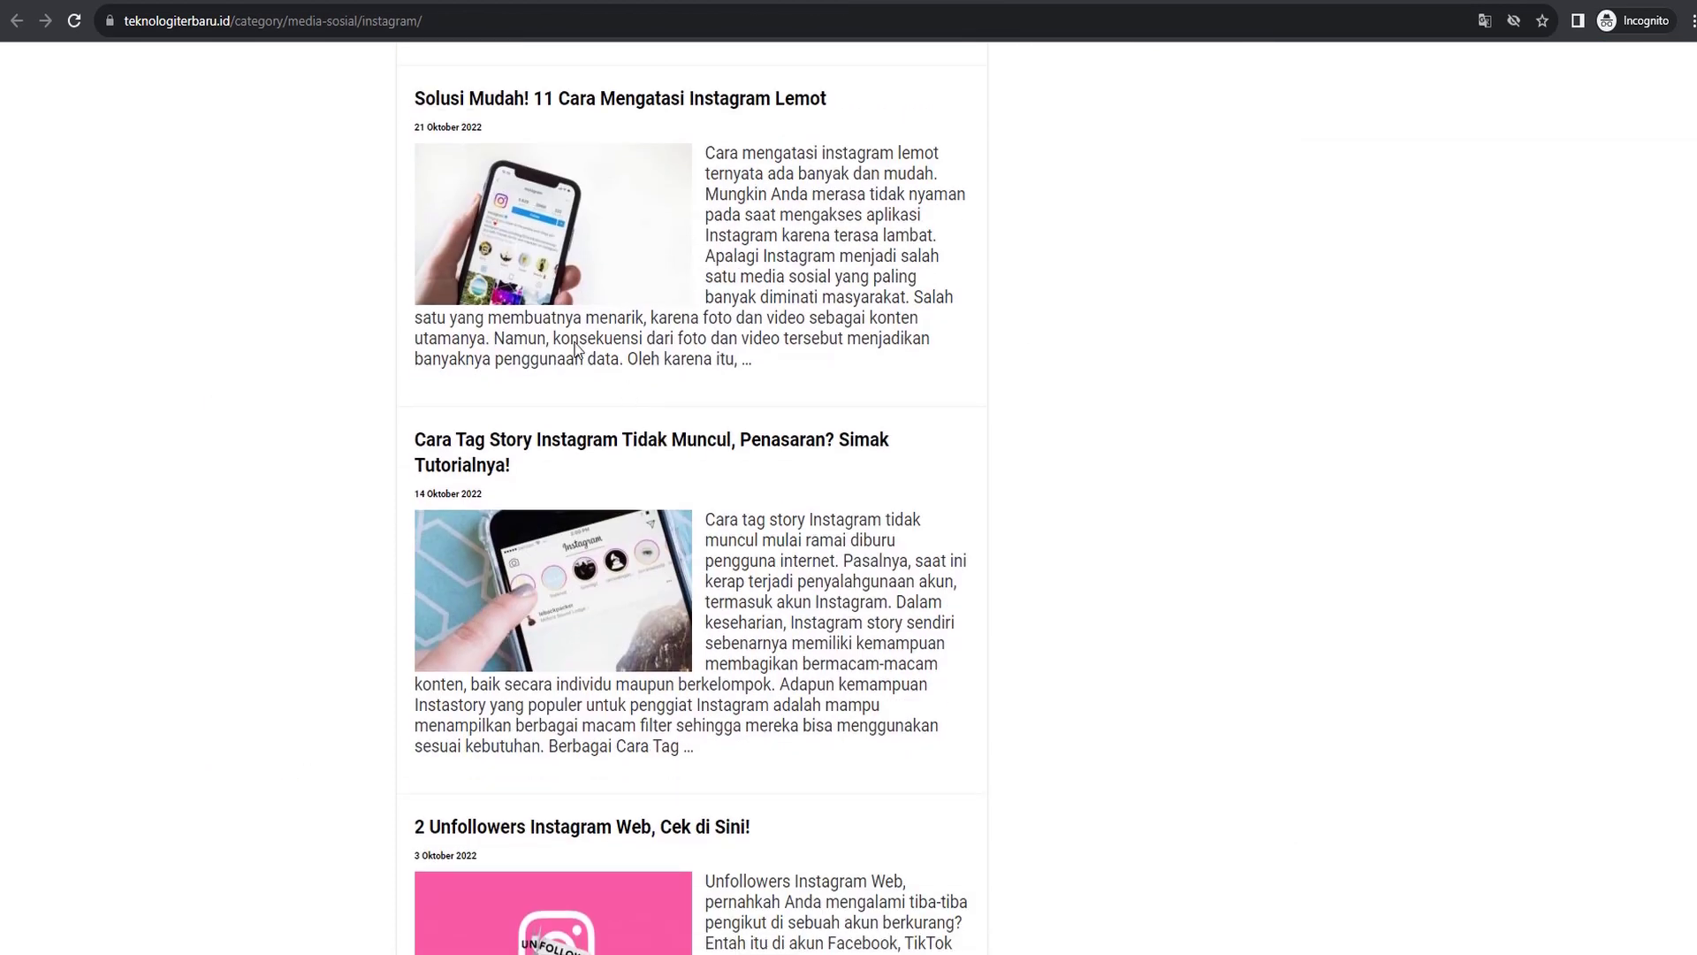
{"action": "scroll", "coordinate": [628, 390], "scroll_direction": "up", "scroll_amount": 3}
{"action": "double_click", "coordinate": [309, 25]}
{"action": "left_click", "coordinate": [215, 181]}
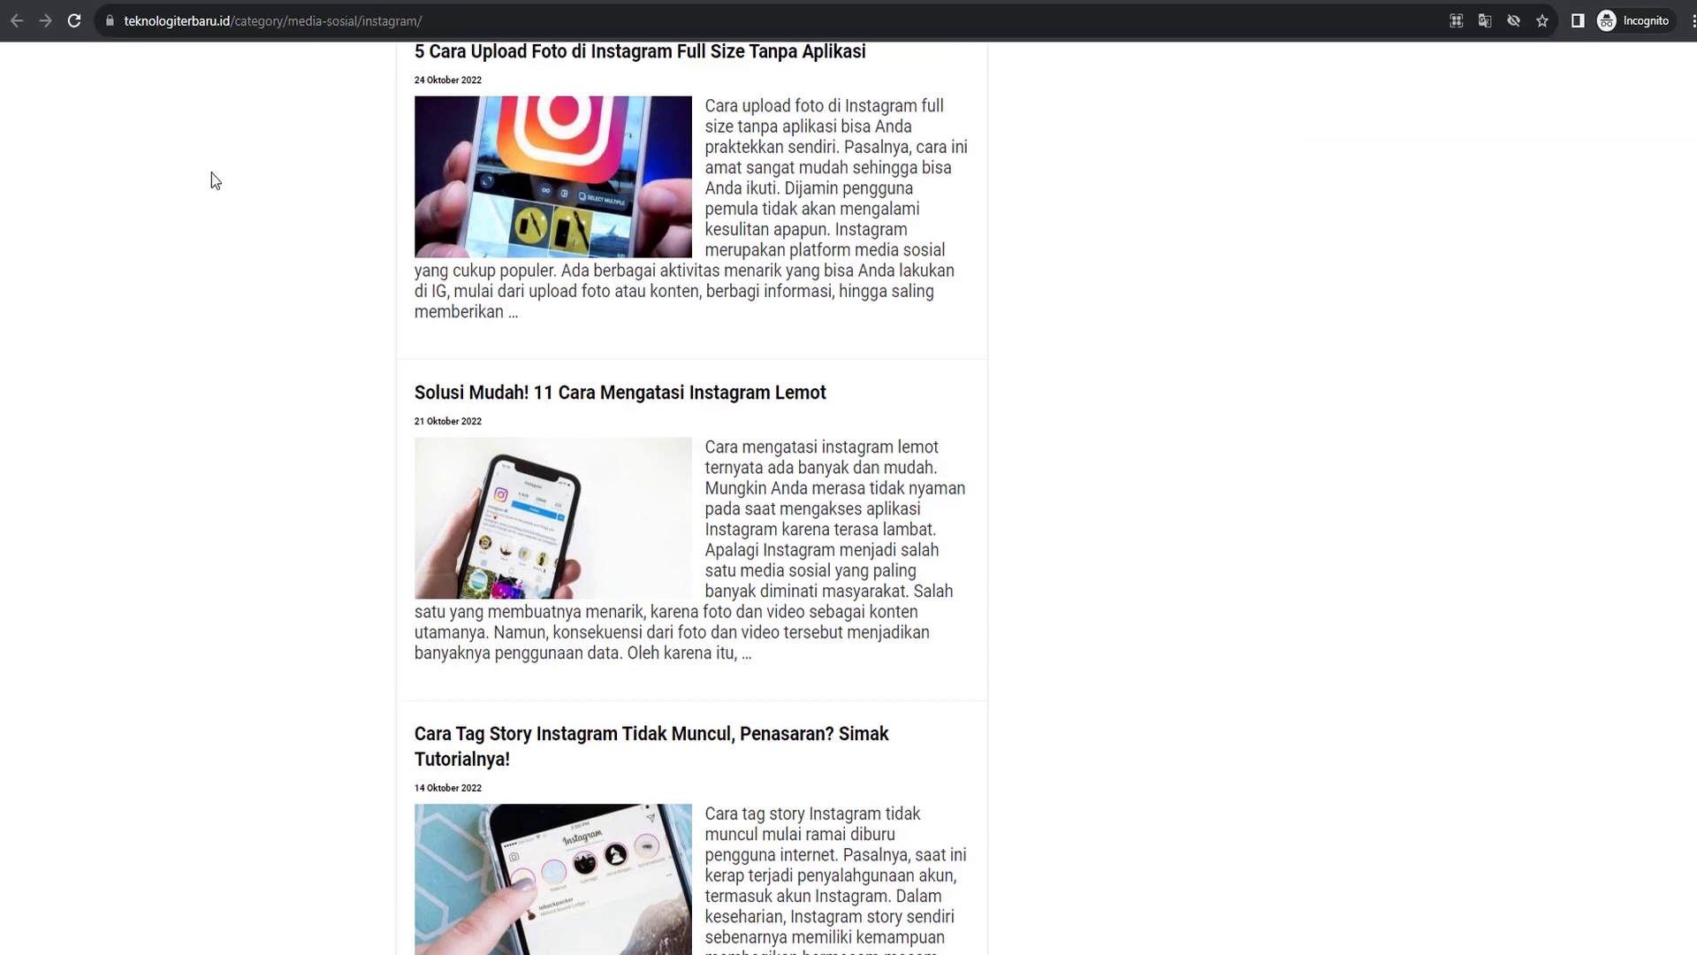
{"action": "key", "text": "alt+Left"}
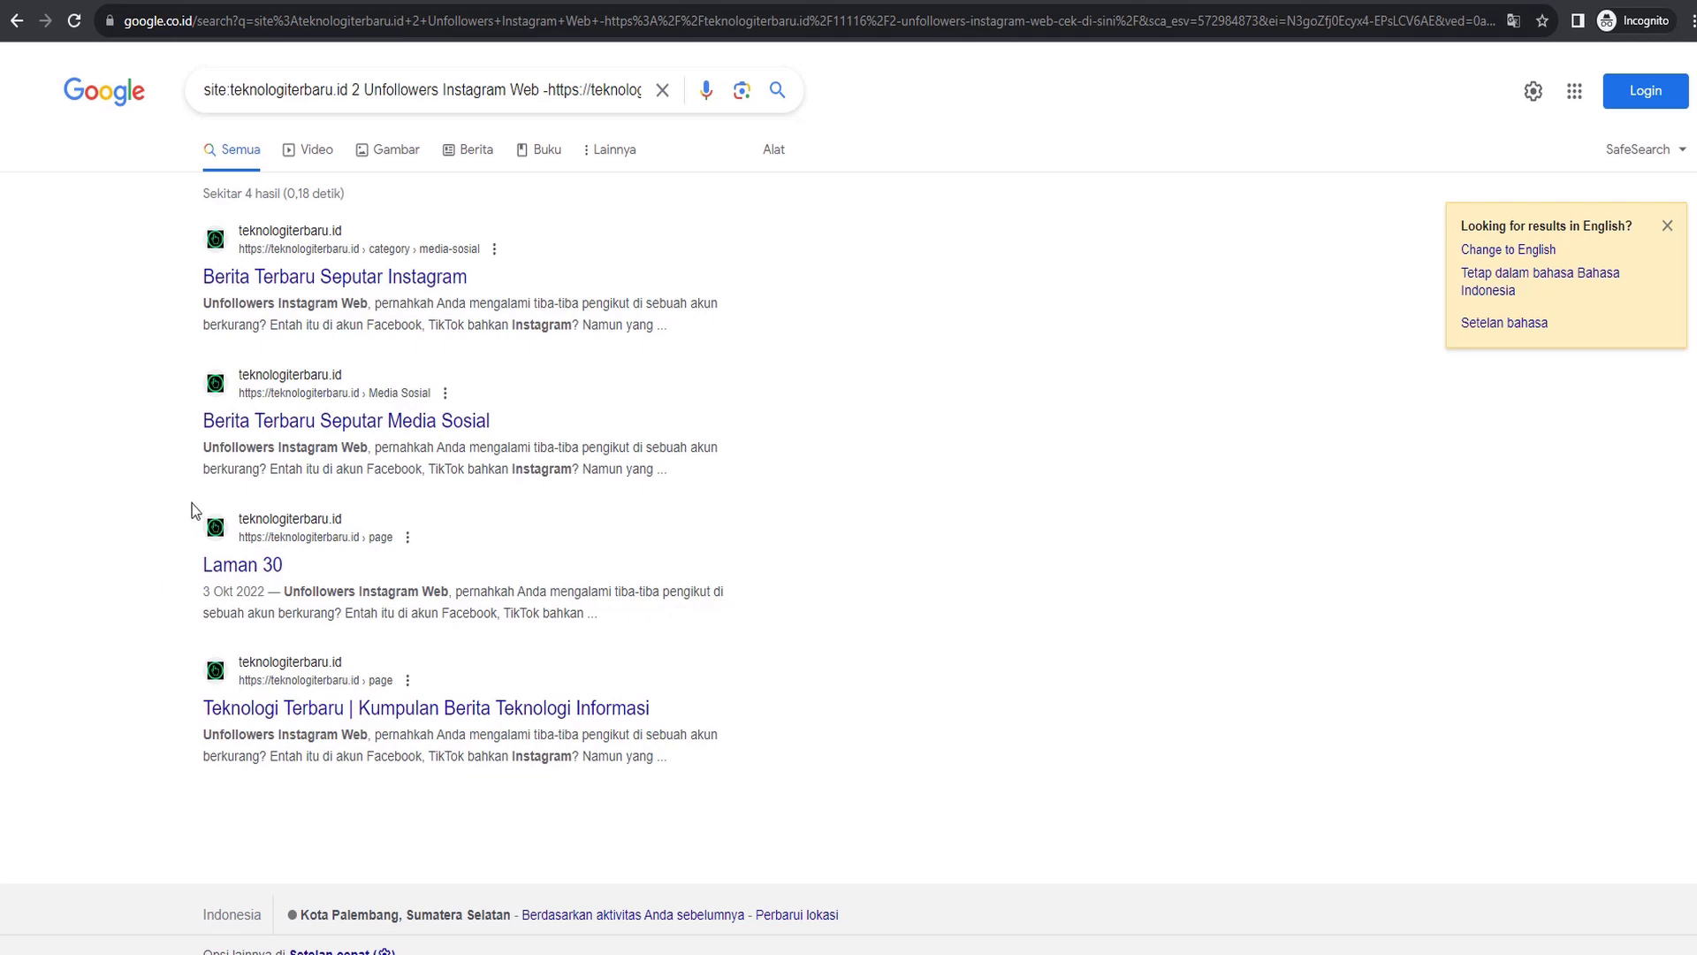
Review the "Main Topik Untuk Keyword Yang Di Ranking" option in the Excalidraw diagram and return to the SaungSEO competitor list
{"action": "key", "text": "ctrl+Tab"}
{"action": "key", "text": "ctrl+Tab"}
{"action": "key", "text": "ctrl+Tab"}
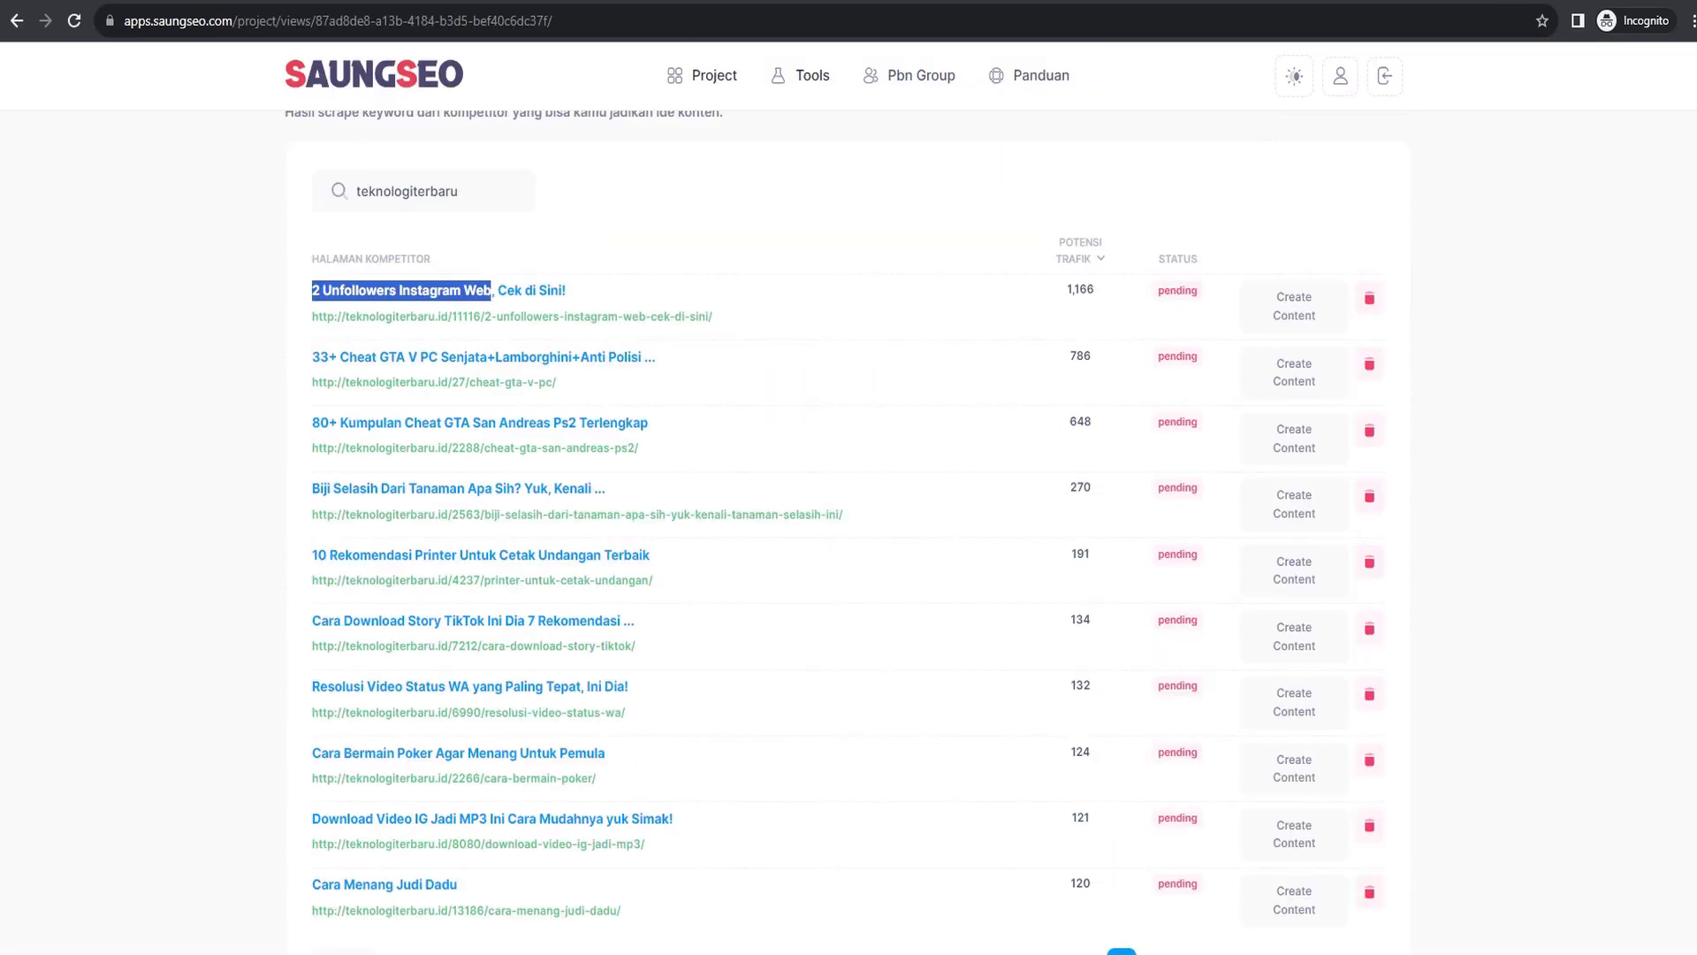
{"action": "key", "text": "ctrl+shift+Tab"}
{"action": "double_click", "coordinate": [985, 796]}
{"action": "left_click", "coordinate": [990, 835]}
{"action": "left_click", "coordinate": [1006, 810]}
{"action": "key", "text": "ctrl+shift+Tab"}
{"action": "key", "text": "ctrl+Tab"}
{"action": "key", "text": "ctrl+Tab"}
Open the content creation form for the 2 Unfollowers Instagram Web page and examine its keywords for the shared main topic
{"action": "left_click", "coordinate": [1295, 306]}
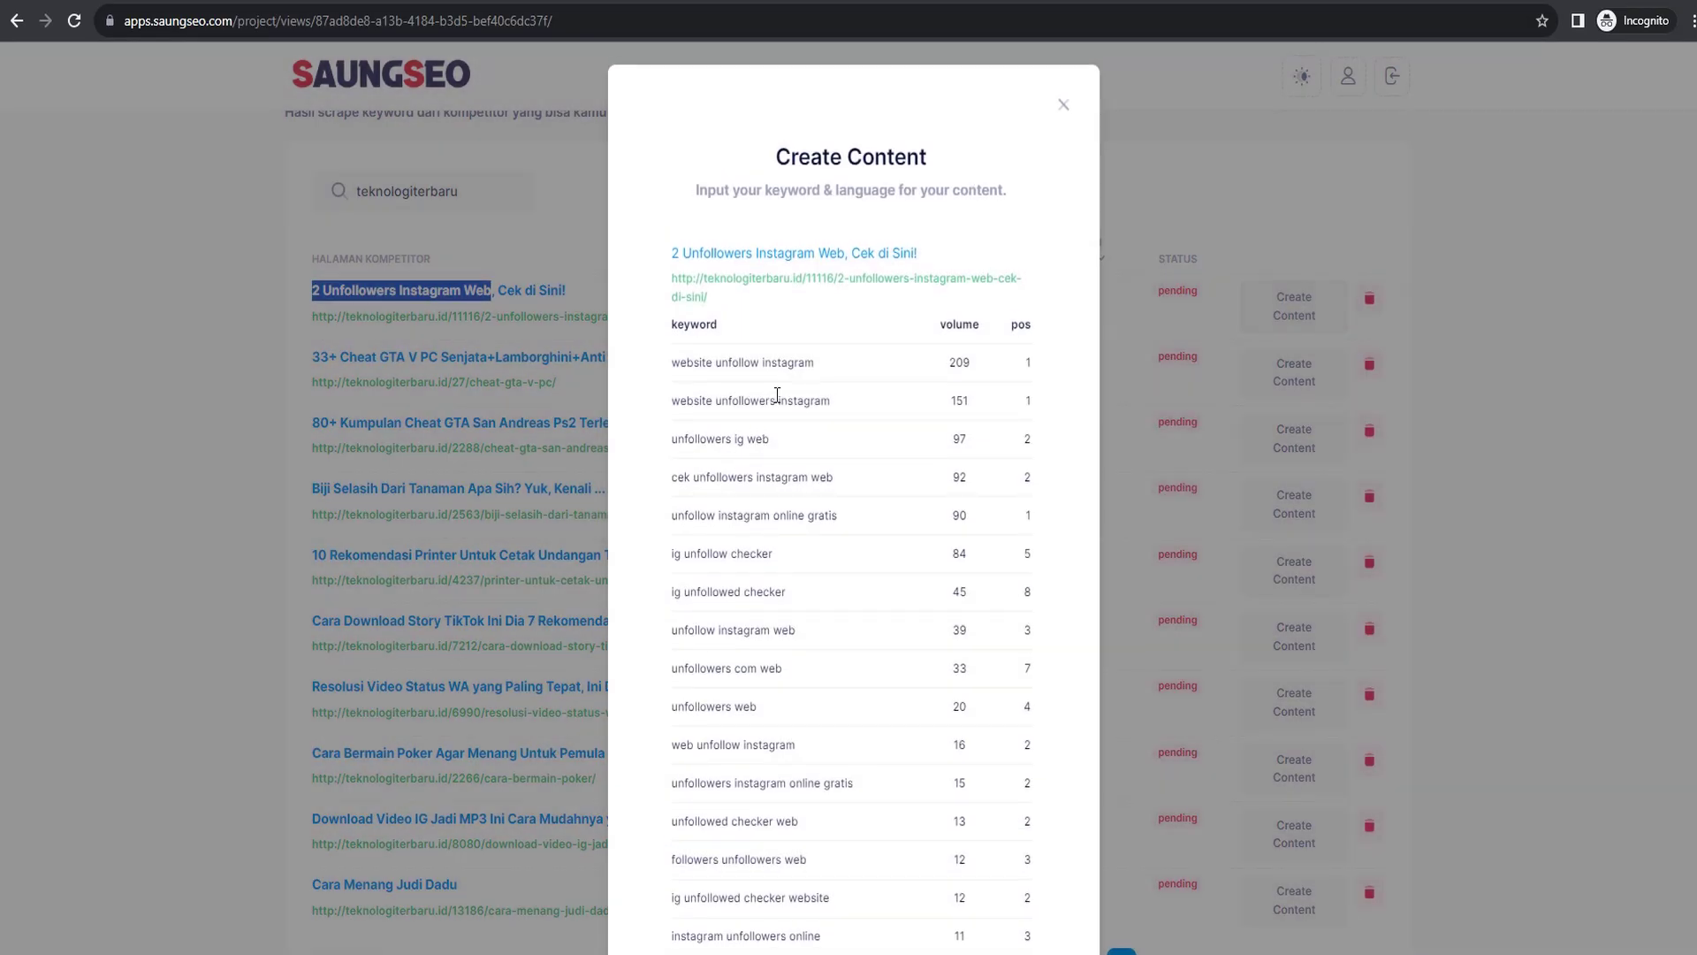
{"action": "double_click", "coordinate": [778, 366]}
{"action": "double_click", "coordinate": [790, 404]}
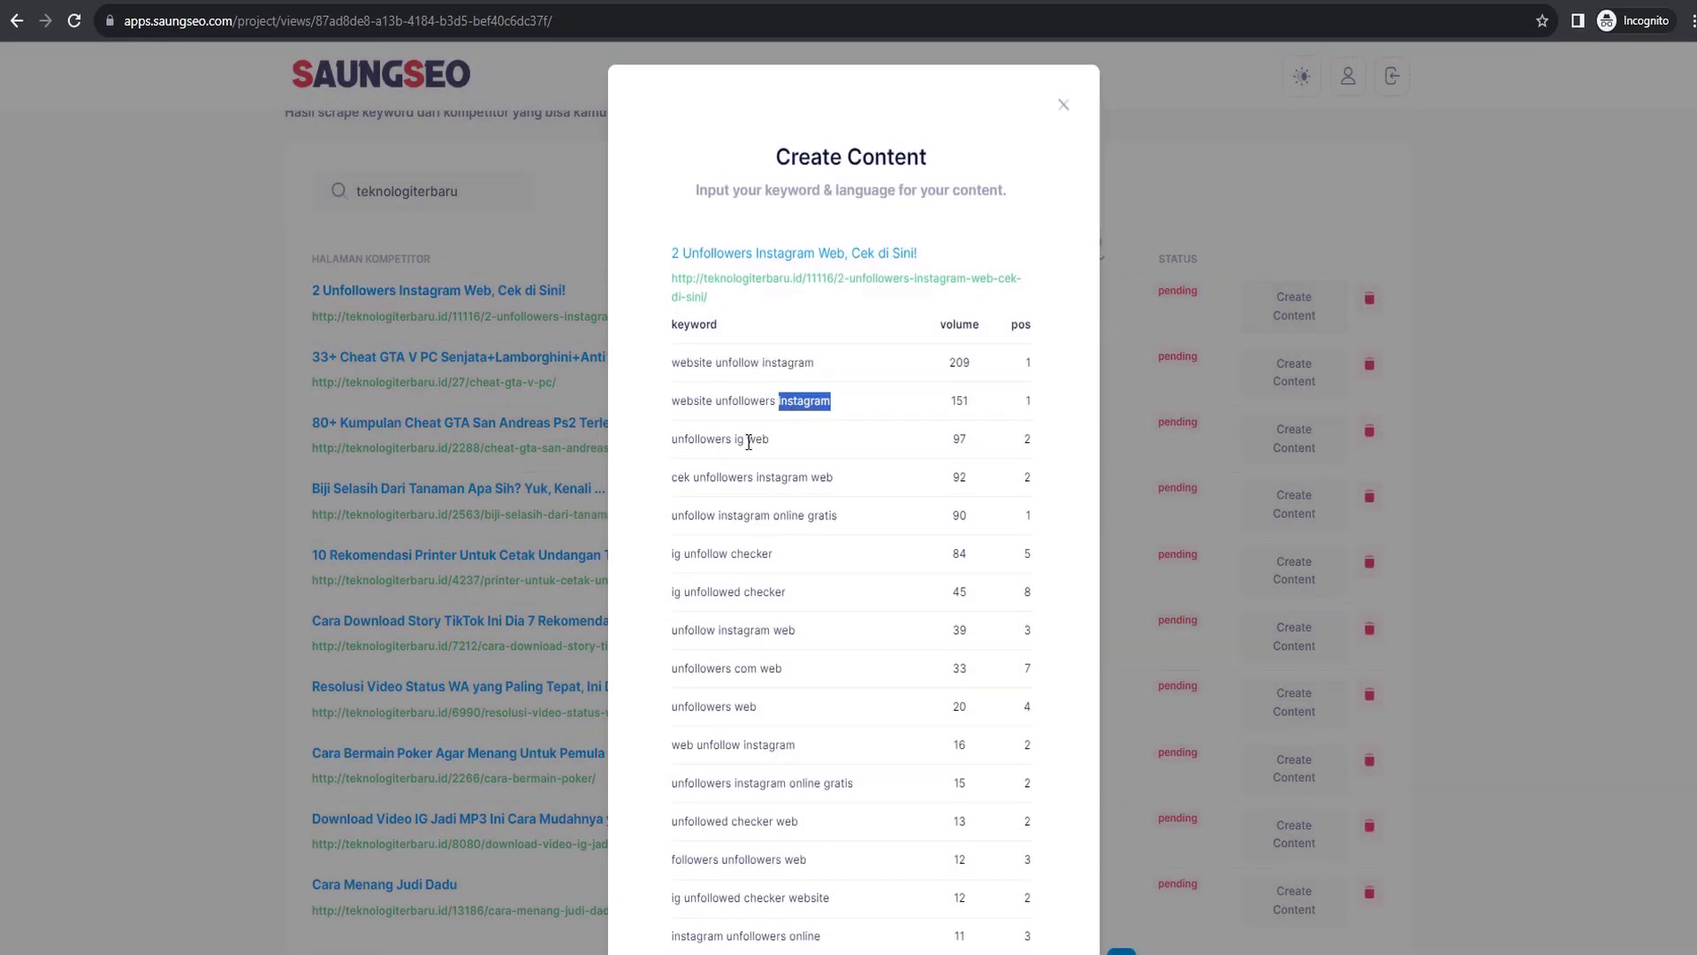
{"action": "scroll", "coordinate": [793, 672], "scroll_direction": "down", "scroll_amount": 3}
{"action": "scroll", "coordinate": [793, 680], "scroll_direction": "up", "scroll_amount": 3}
{"action": "left_click", "coordinate": [162, 386]}
Shorten the Google query's keyword part to "2 Instagram" by removing "Unfollowers" and "Web", and run the search
{"action": "key", "text": "ctrl+Tab"}
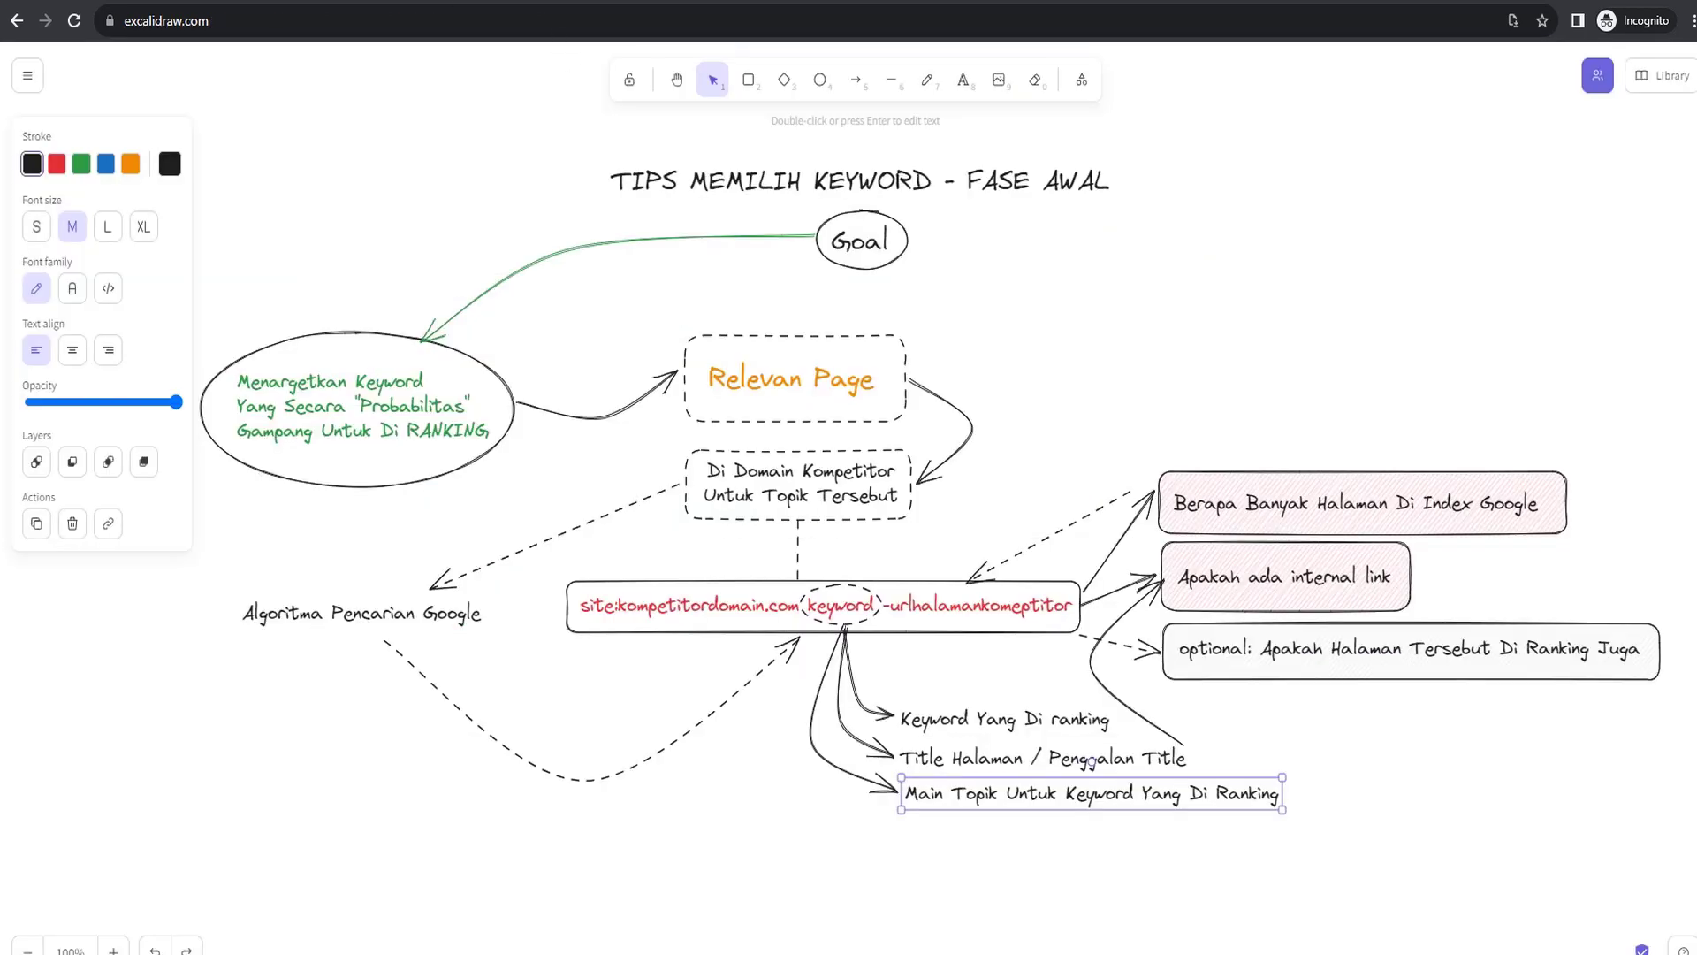
{"action": "key", "text": "ctrl+Tab"}
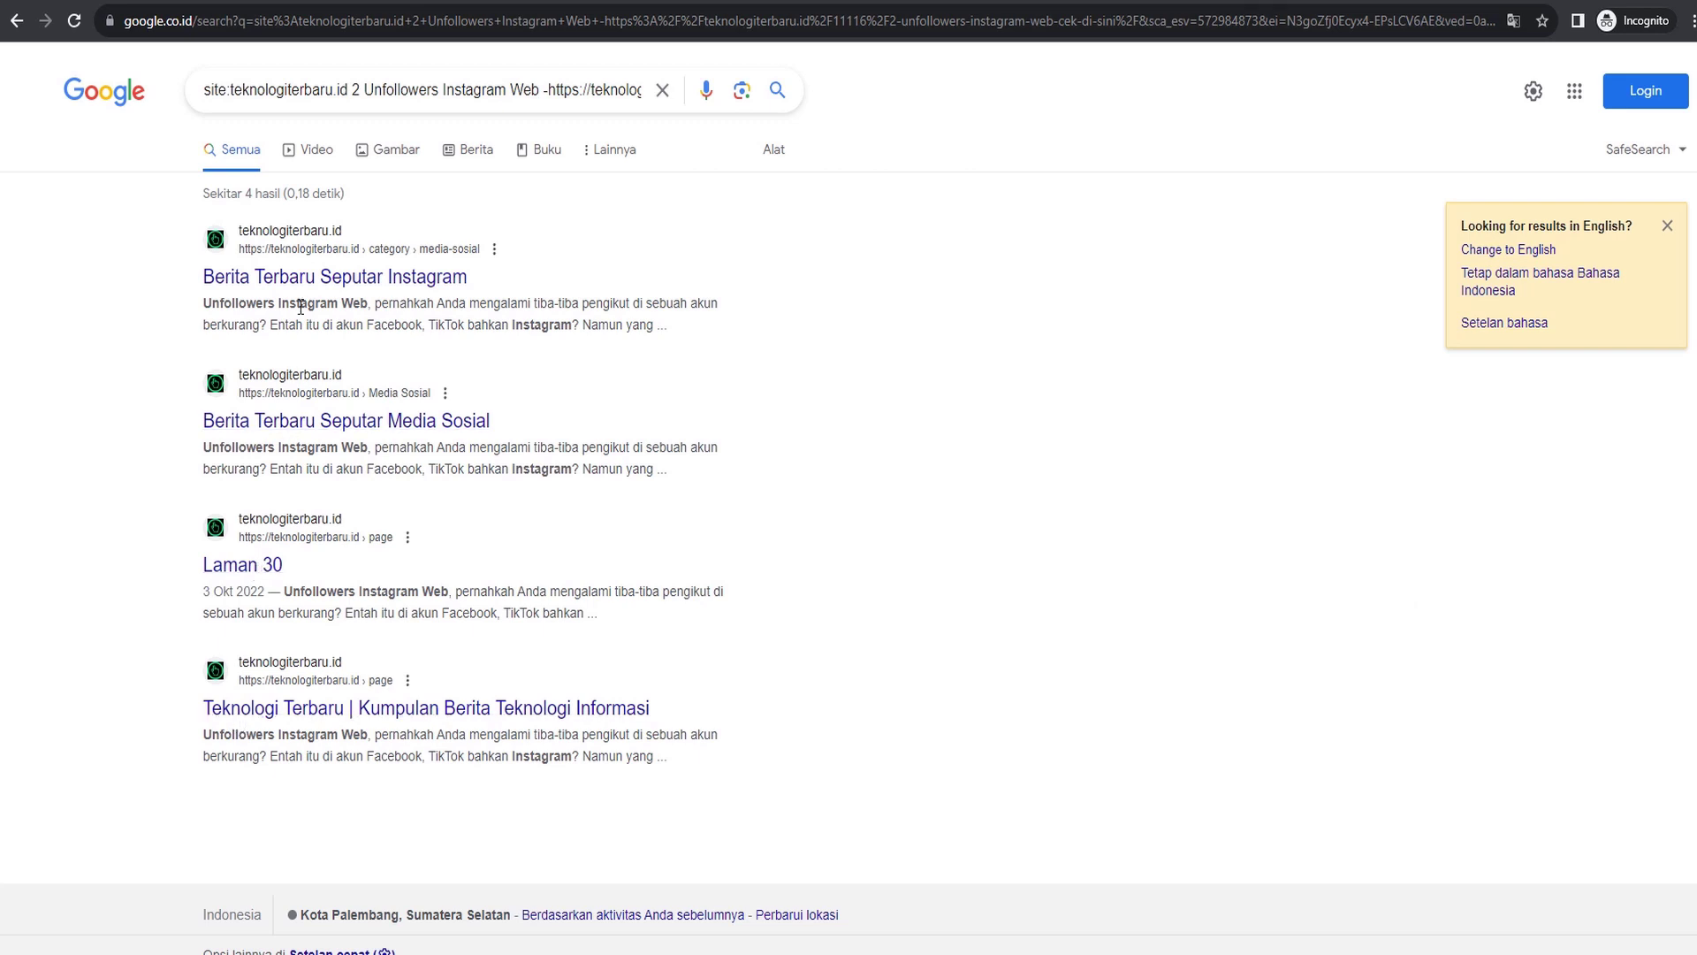
{"action": "double_click", "coordinate": [384, 93]}
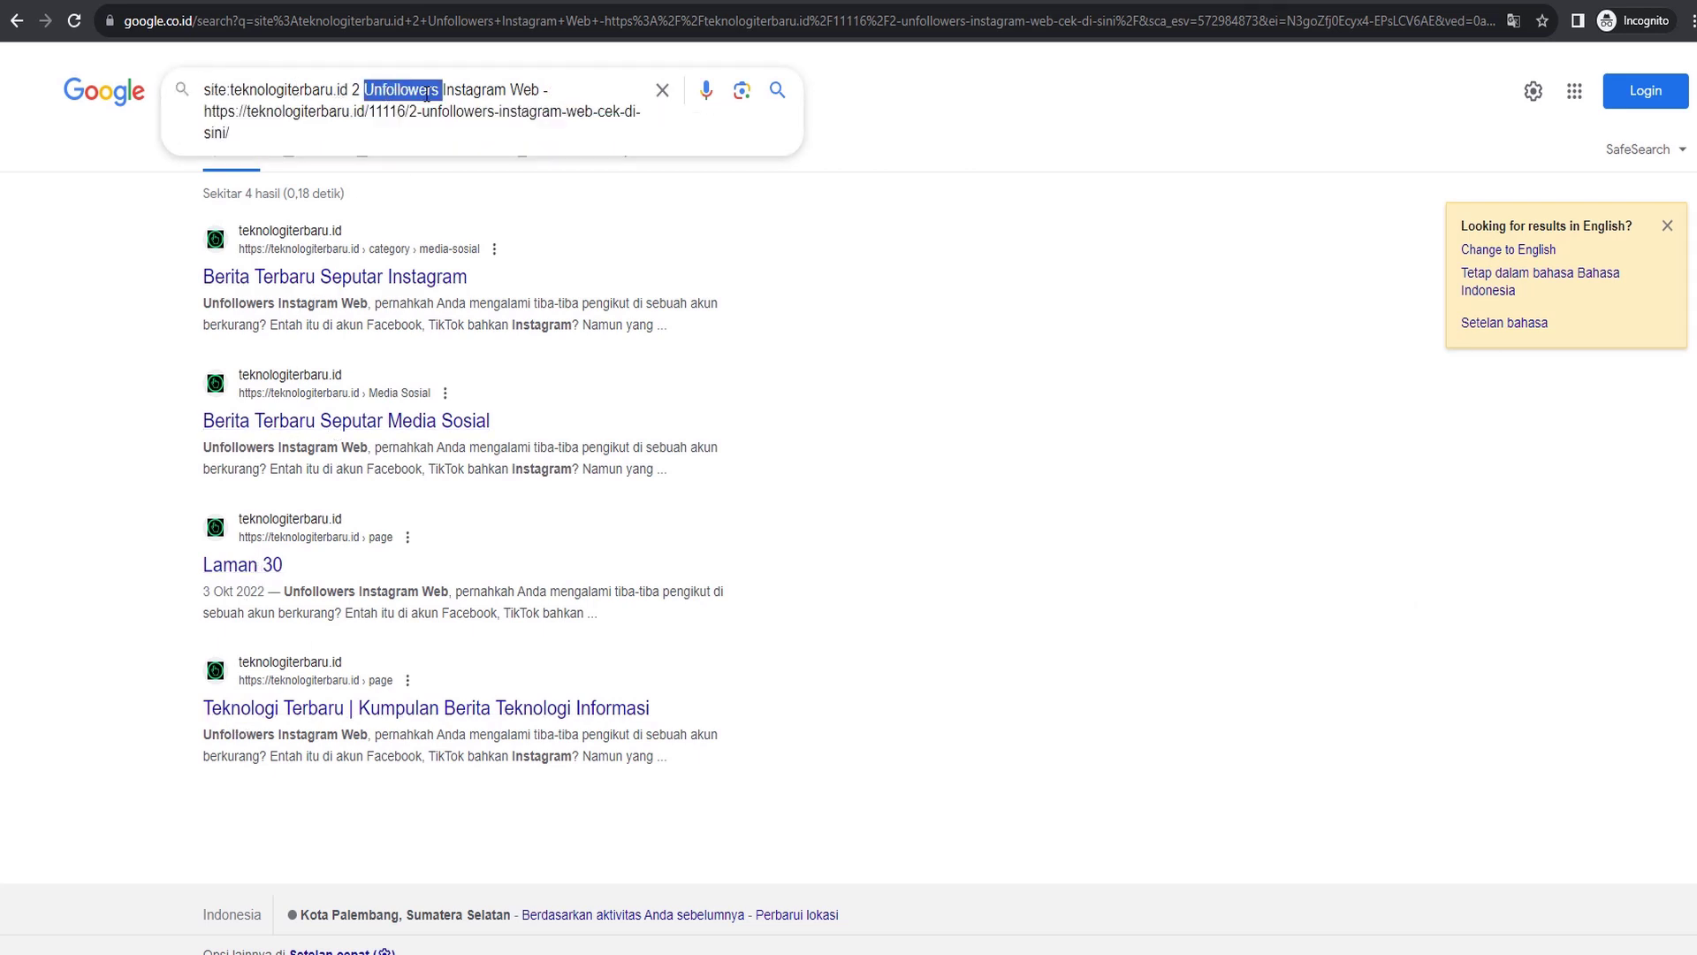
{"action": "left_click_drag", "start_coordinate": [537, 91], "coordinate": [539, 92]}
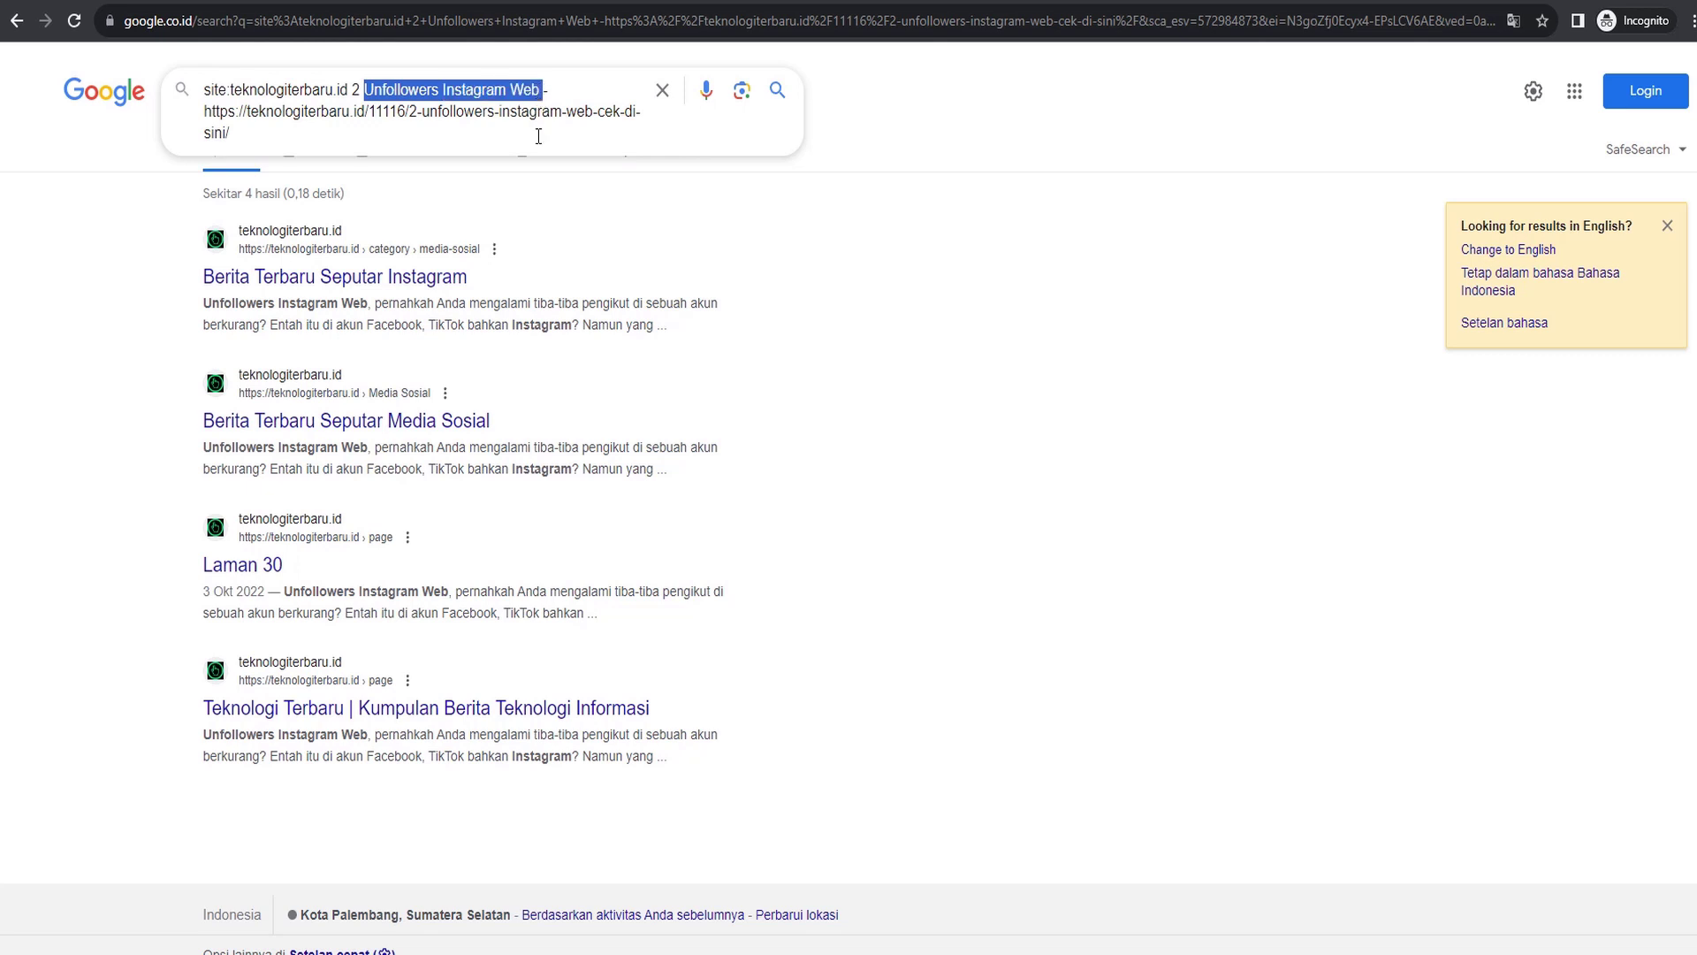
{"action": "double_click", "coordinate": [441, 88]}
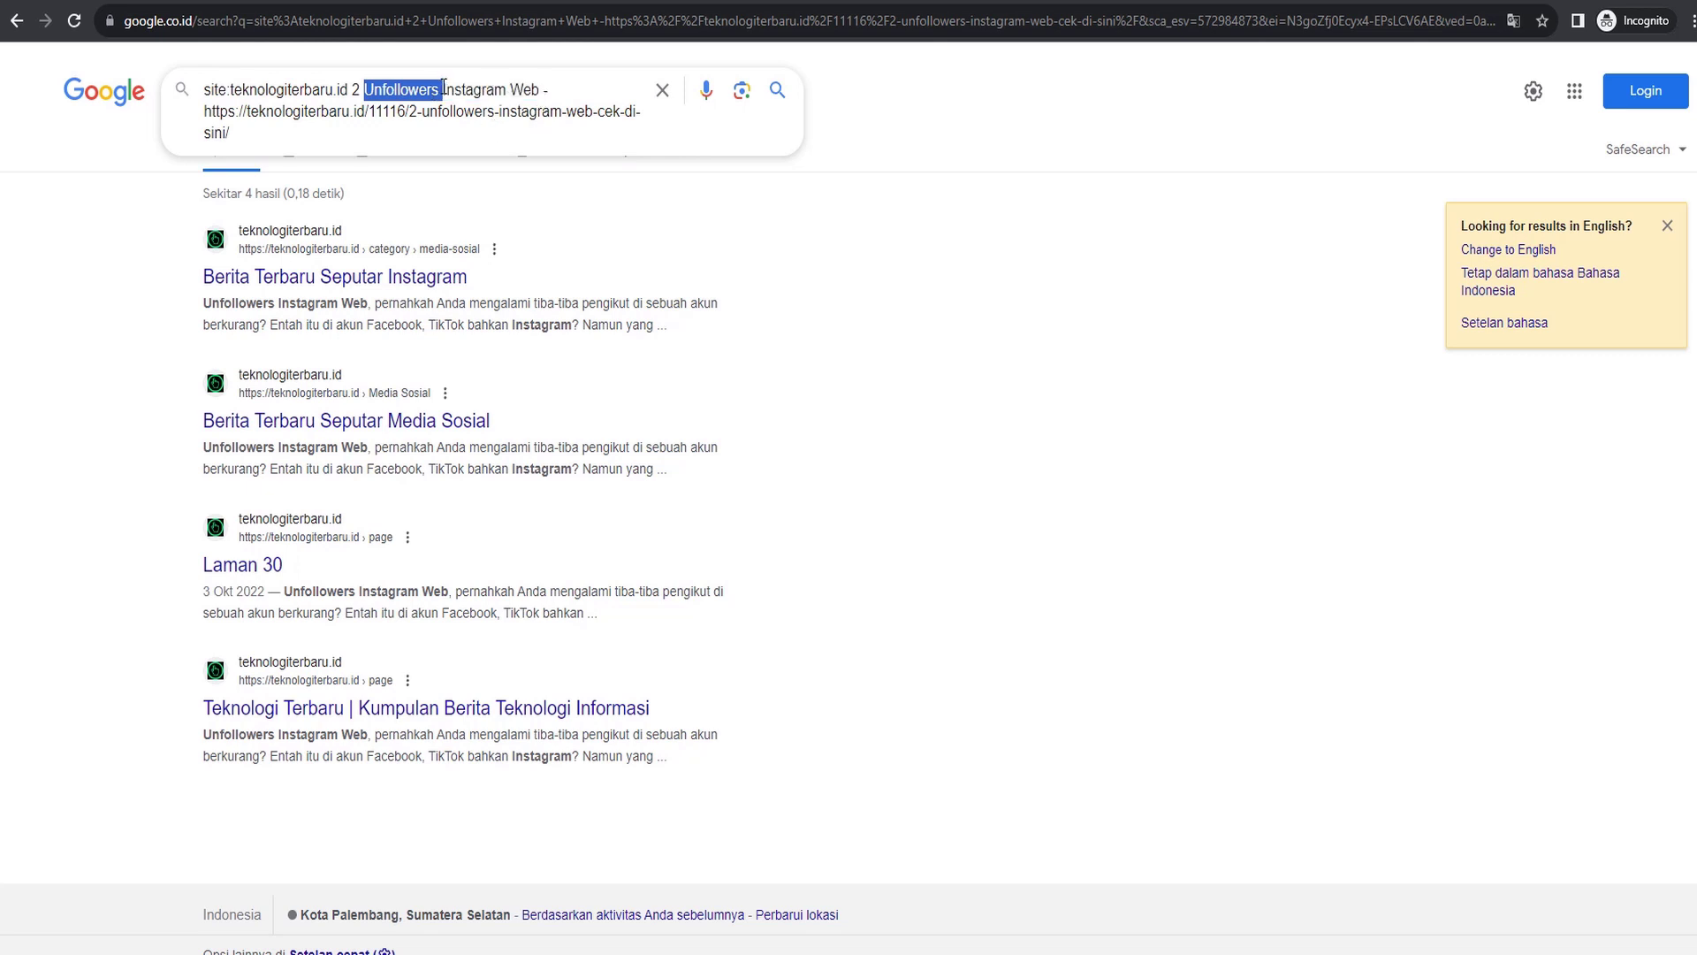
{"action": "key", "text": "BackSpace"}
{"action": "double_click", "coordinate": [447, 89]}
{"action": "key", "text": "BackSpace"}
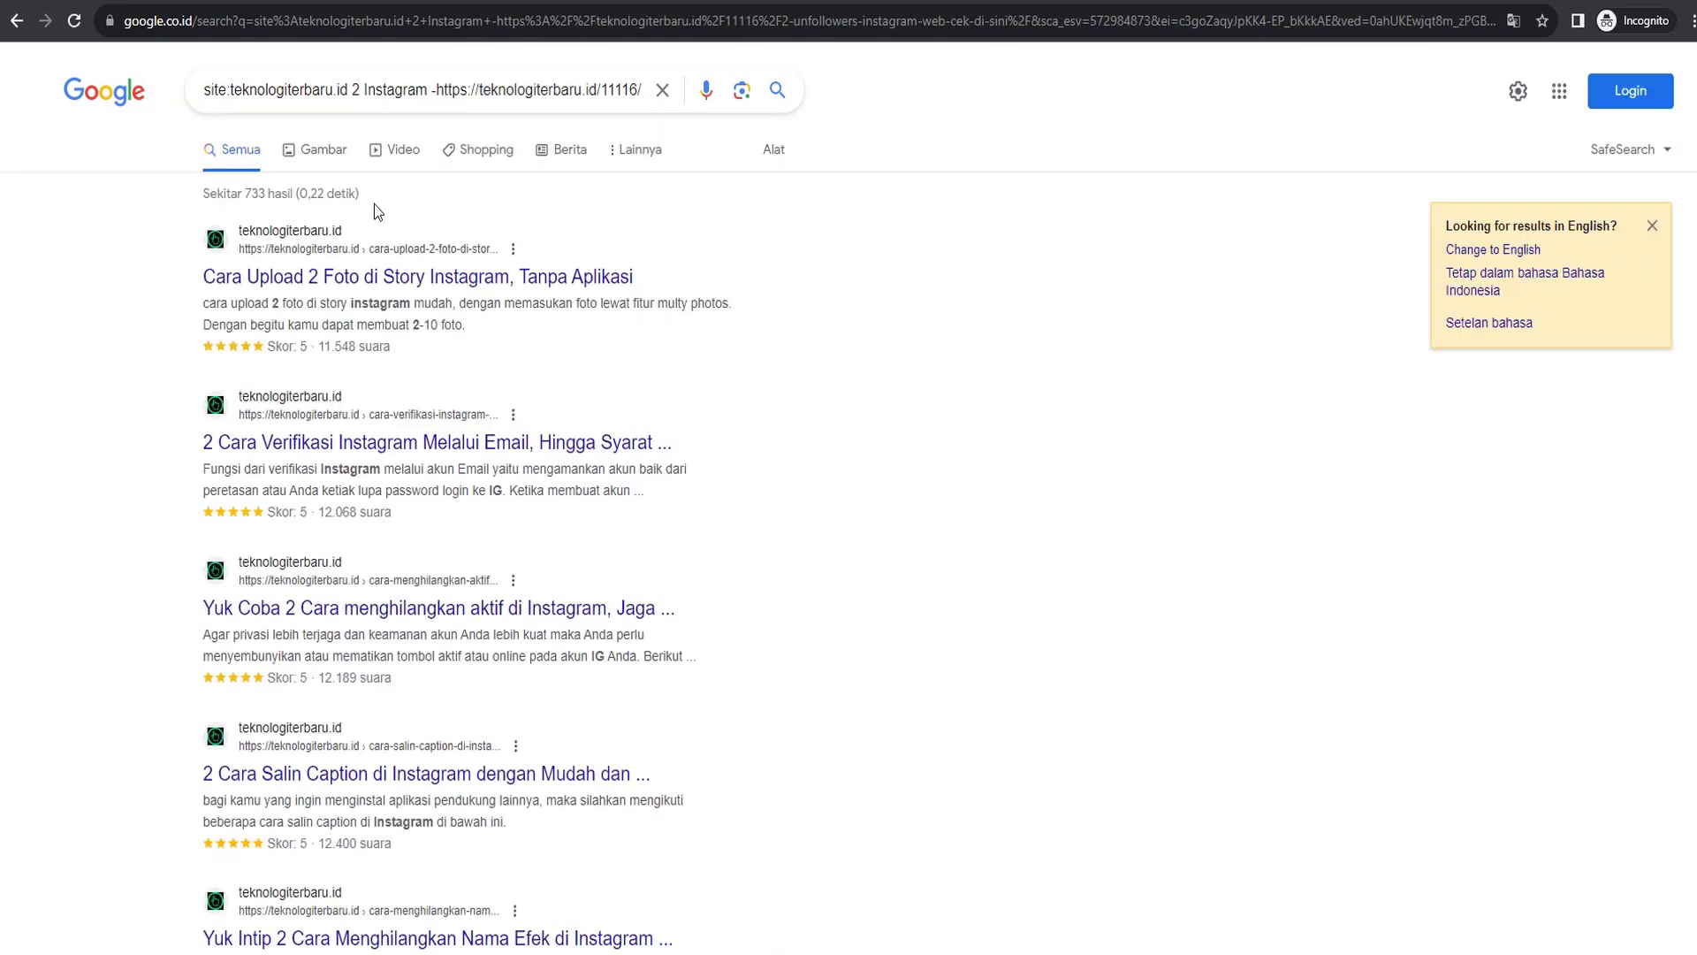
Shorten the Google query's keyword part to "Instagram" by removing the "2", and run the search
{"action": "left_click", "coordinate": [365, 91]}
{"action": "key", "text": "BackSpace"}
{"action": "key", "text": "BackSpace"}
{"action": "key", "text": "Return"}
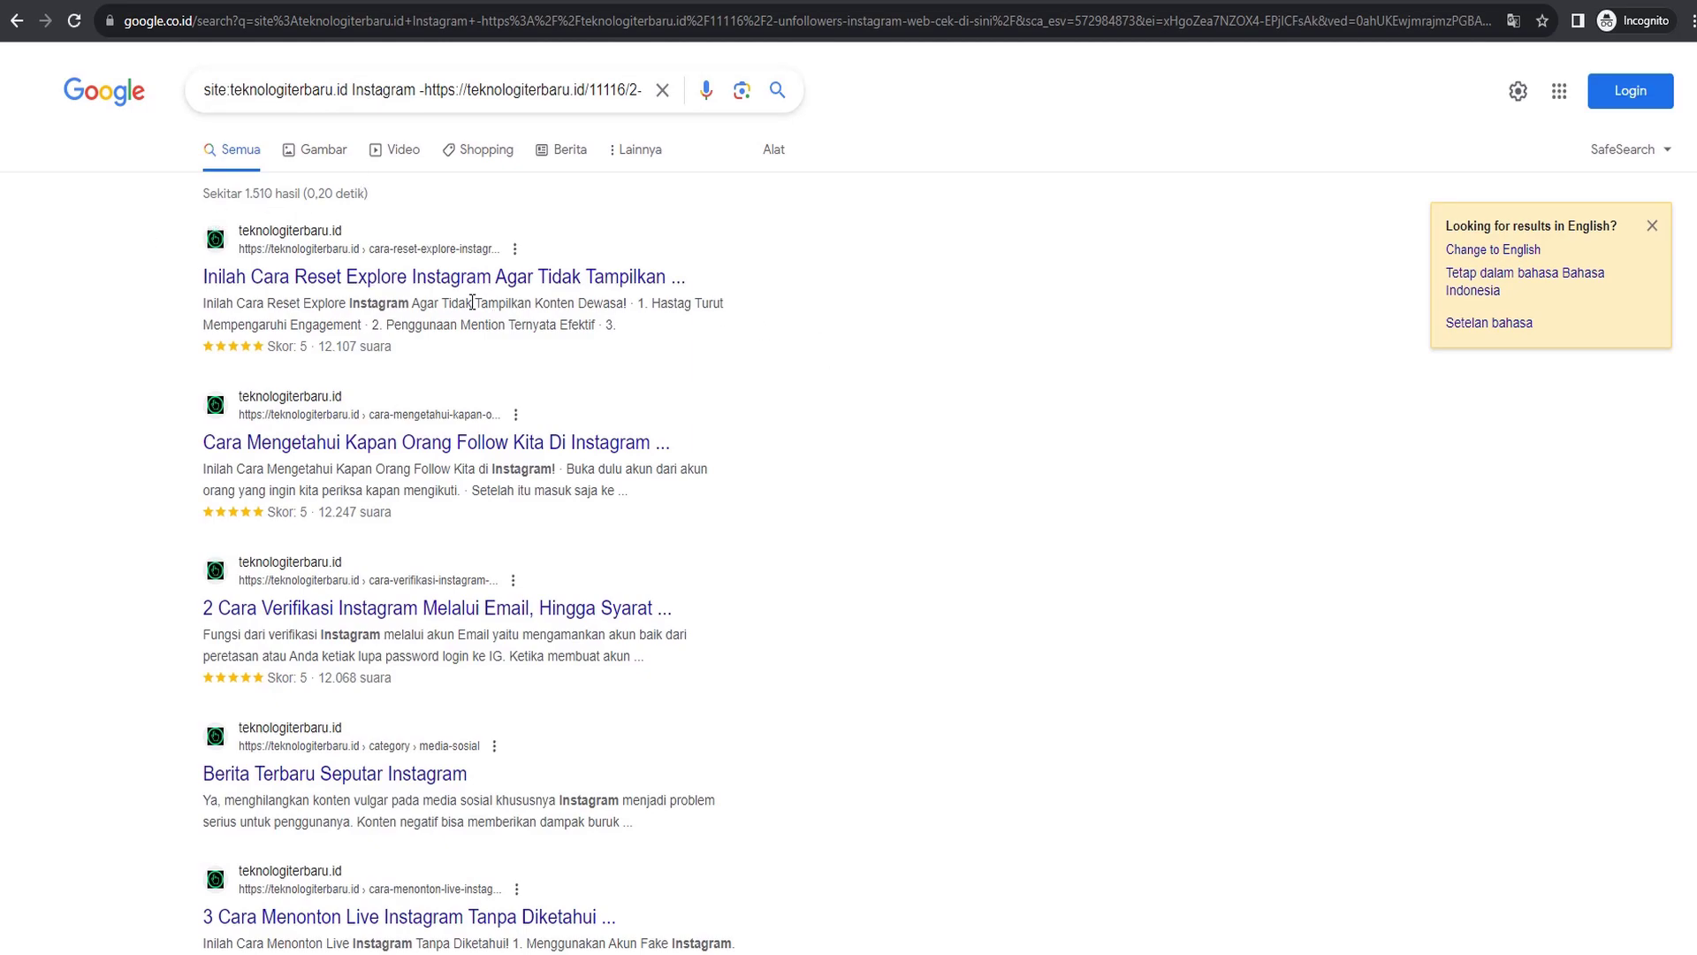
Look through the Instagram pages listed for teknologiterbaru.id and return to the start of the results
{"action": "scroll", "coordinate": [473, 303], "scroll_direction": "down", "scroll_amount": 20}
{"action": "scroll", "coordinate": [544, 624], "scroll_direction": "down", "scroll_amount": 20}
{"action": "scroll", "coordinate": [530, 703], "scroll_direction": "down", "scroll_amount": 20}
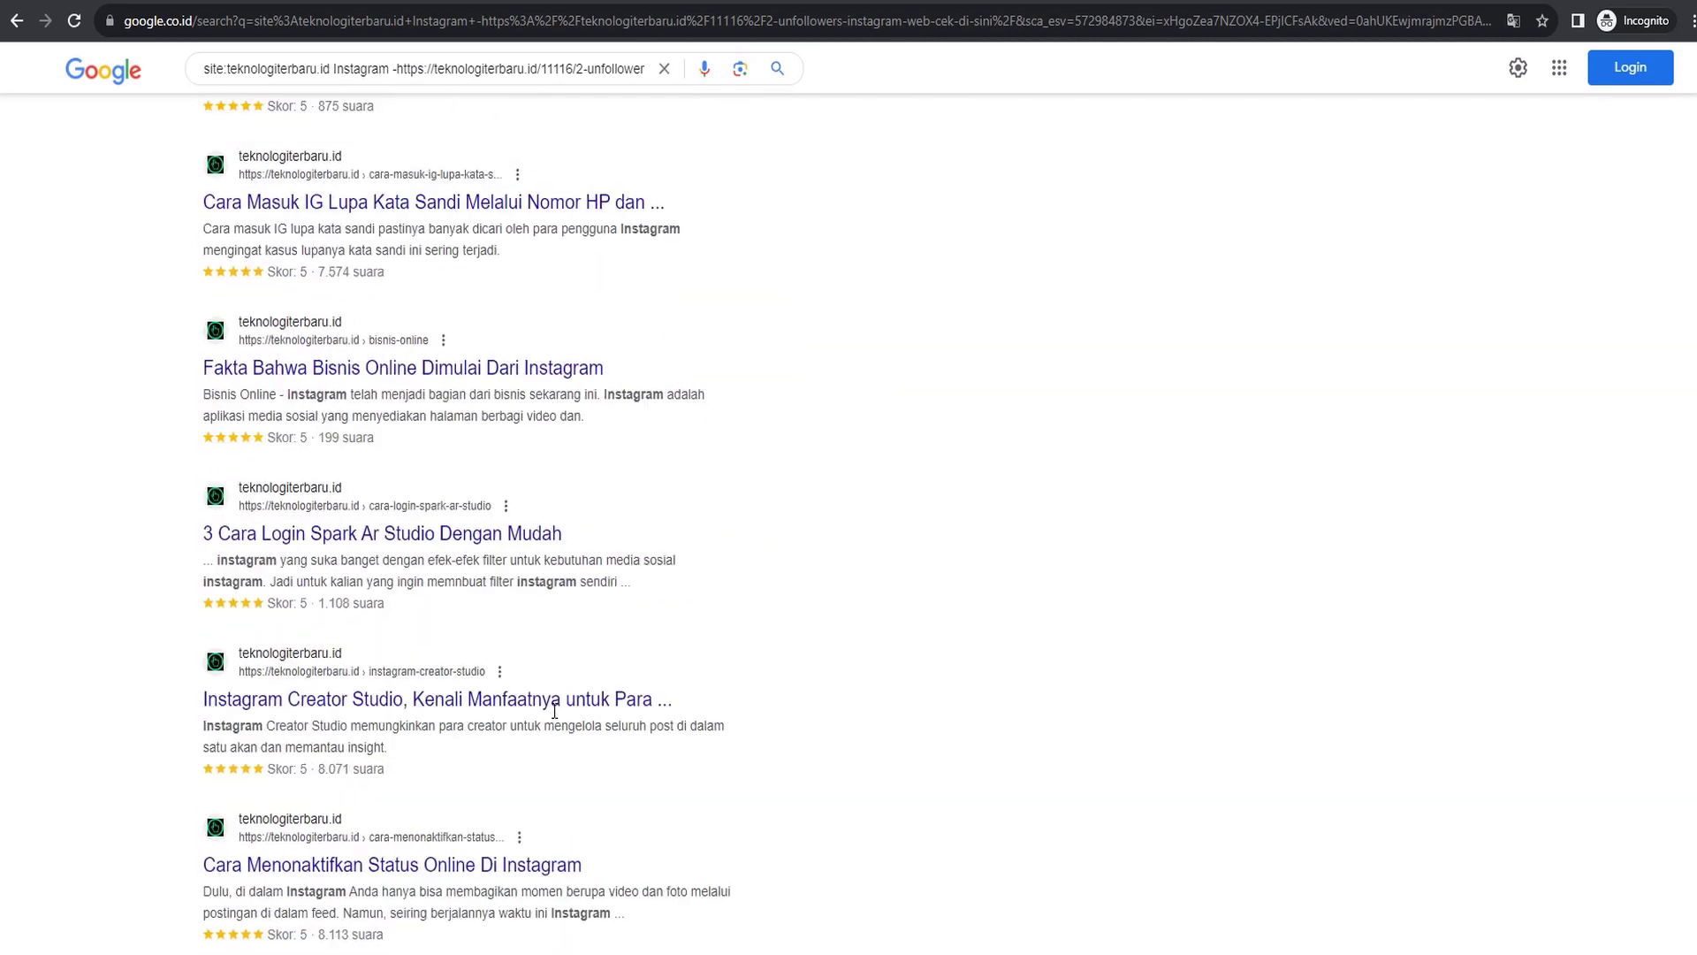
{"action": "scroll", "coordinate": [555, 710], "scroll_direction": "down", "scroll_amount": 7}
{"action": "left_click", "coordinate": [549, 809]}
{"action": "scroll", "coordinate": [398, 586], "scroll_direction": "down", "scroll_amount": 18}
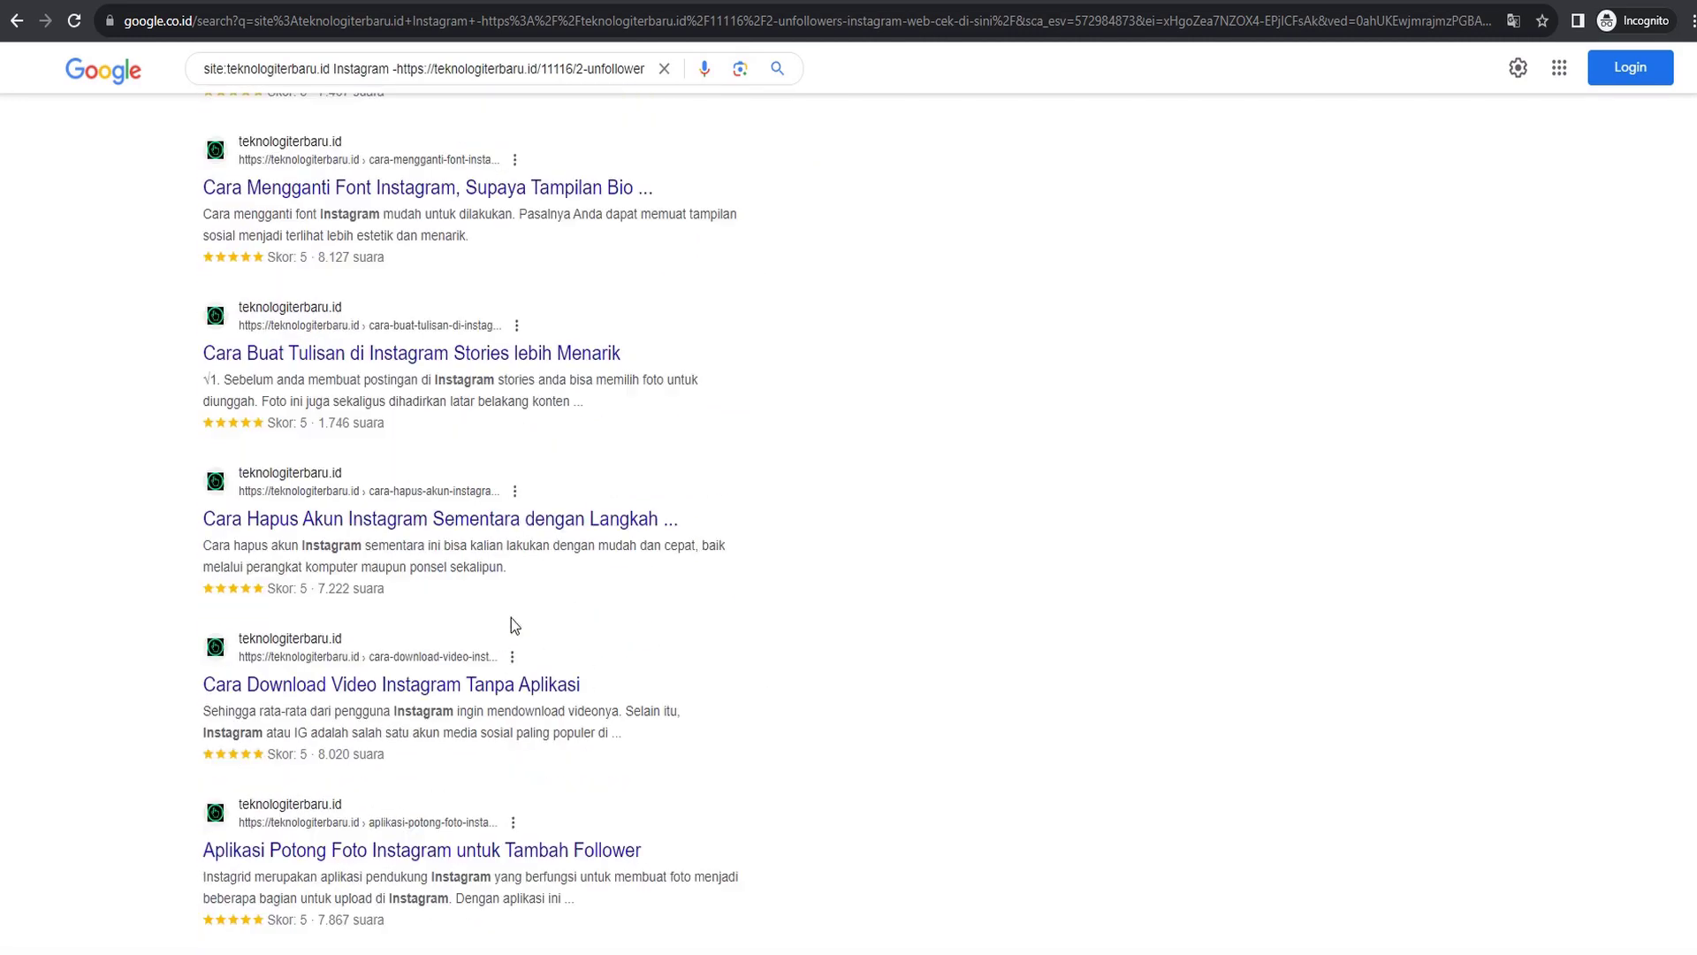
{"action": "scroll", "coordinate": [1463, 83], "scroll_direction": "up", "scroll_amount": 20}
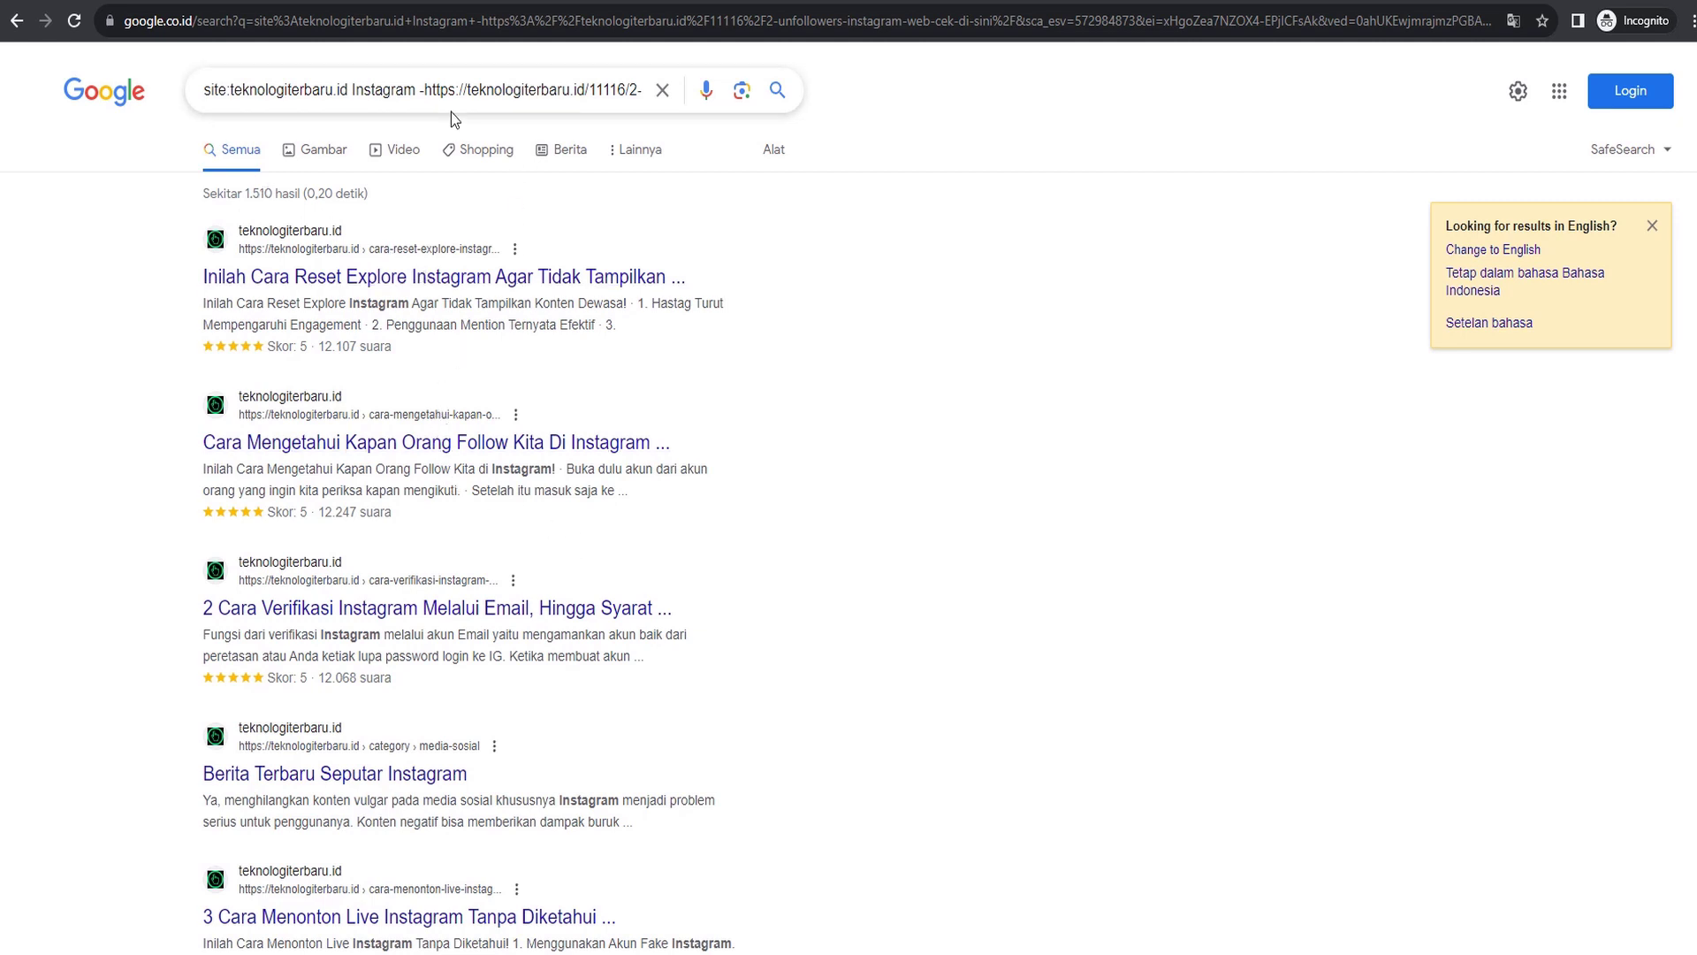
Highlight the teknologiterbaru.id domain in the query and review how relevant the listed pages are to Instagram
{"action": "double_click", "coordinate": [410, 92]}
{"action": "double_click", "coordinate": [281, 89]}
{"action": "left_click", "coordinate": [163, 280]}
{"action": "left_click_drag", "start_coordinate": [255, 90], "coordinate": [353, 90]}
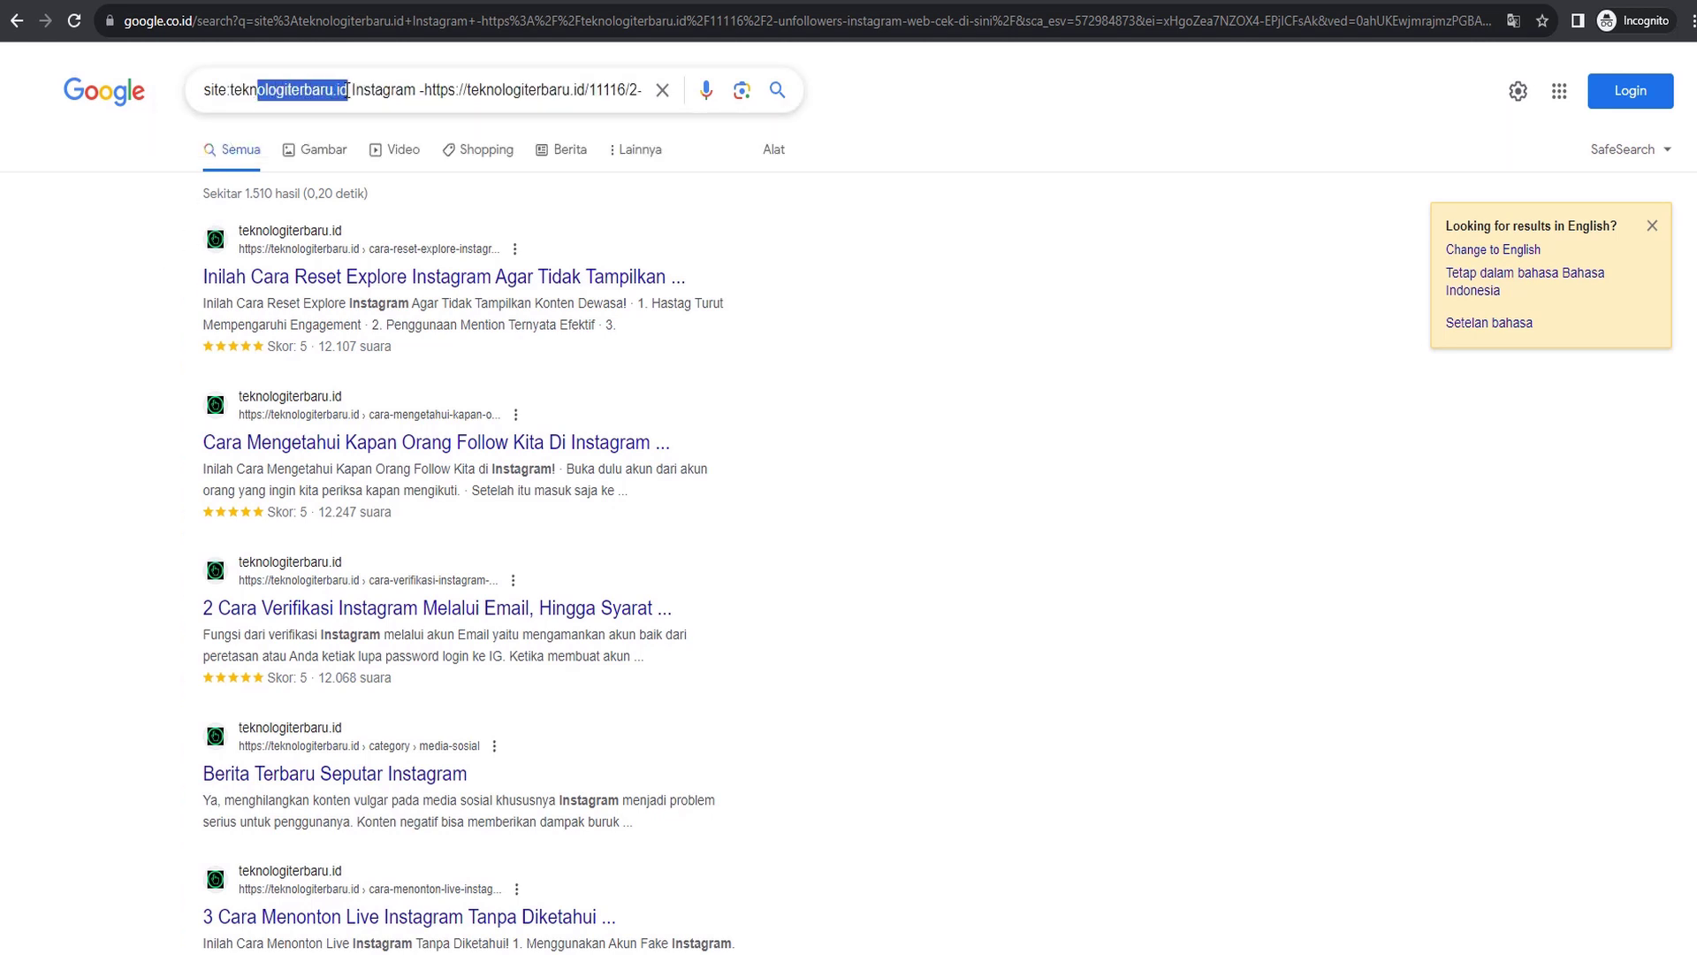
{"action": "left_click", "coordinate": [114, 272]}
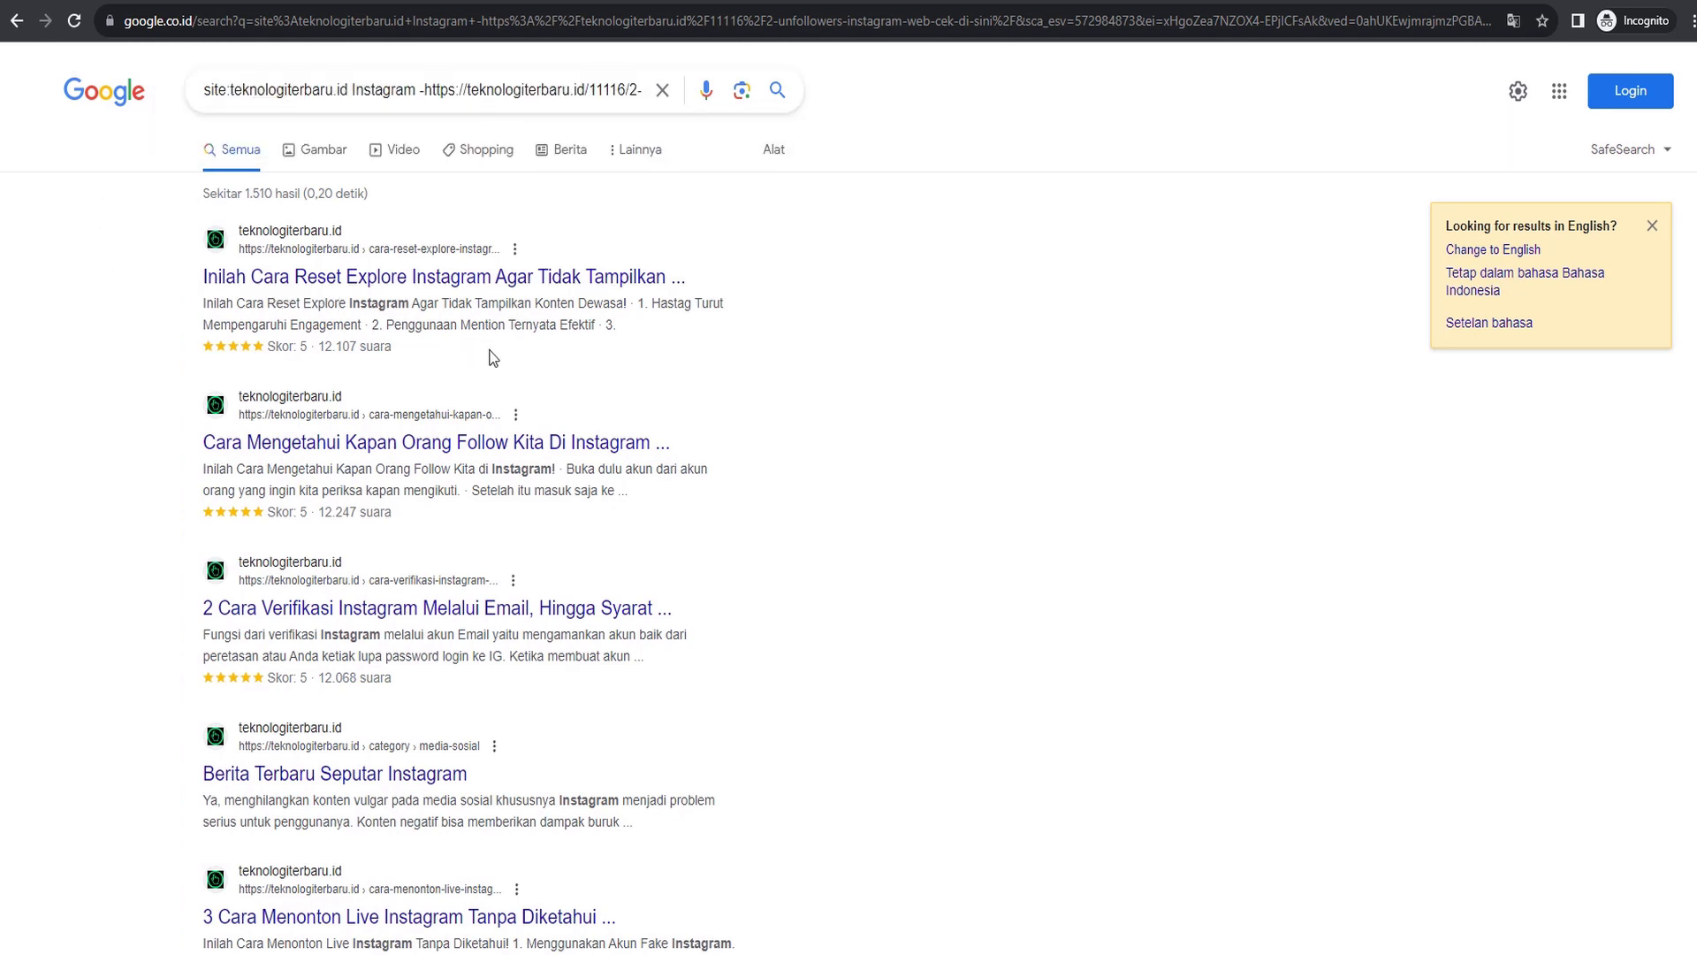
{"action": "scroll", "coordinate": [477, 416], "scroll_direction": "down", "scroll_amount": 3}
{"action": "scroll", "coordinate": [481, 428], "scroll_direction": "up", "scroll_amount": 3}
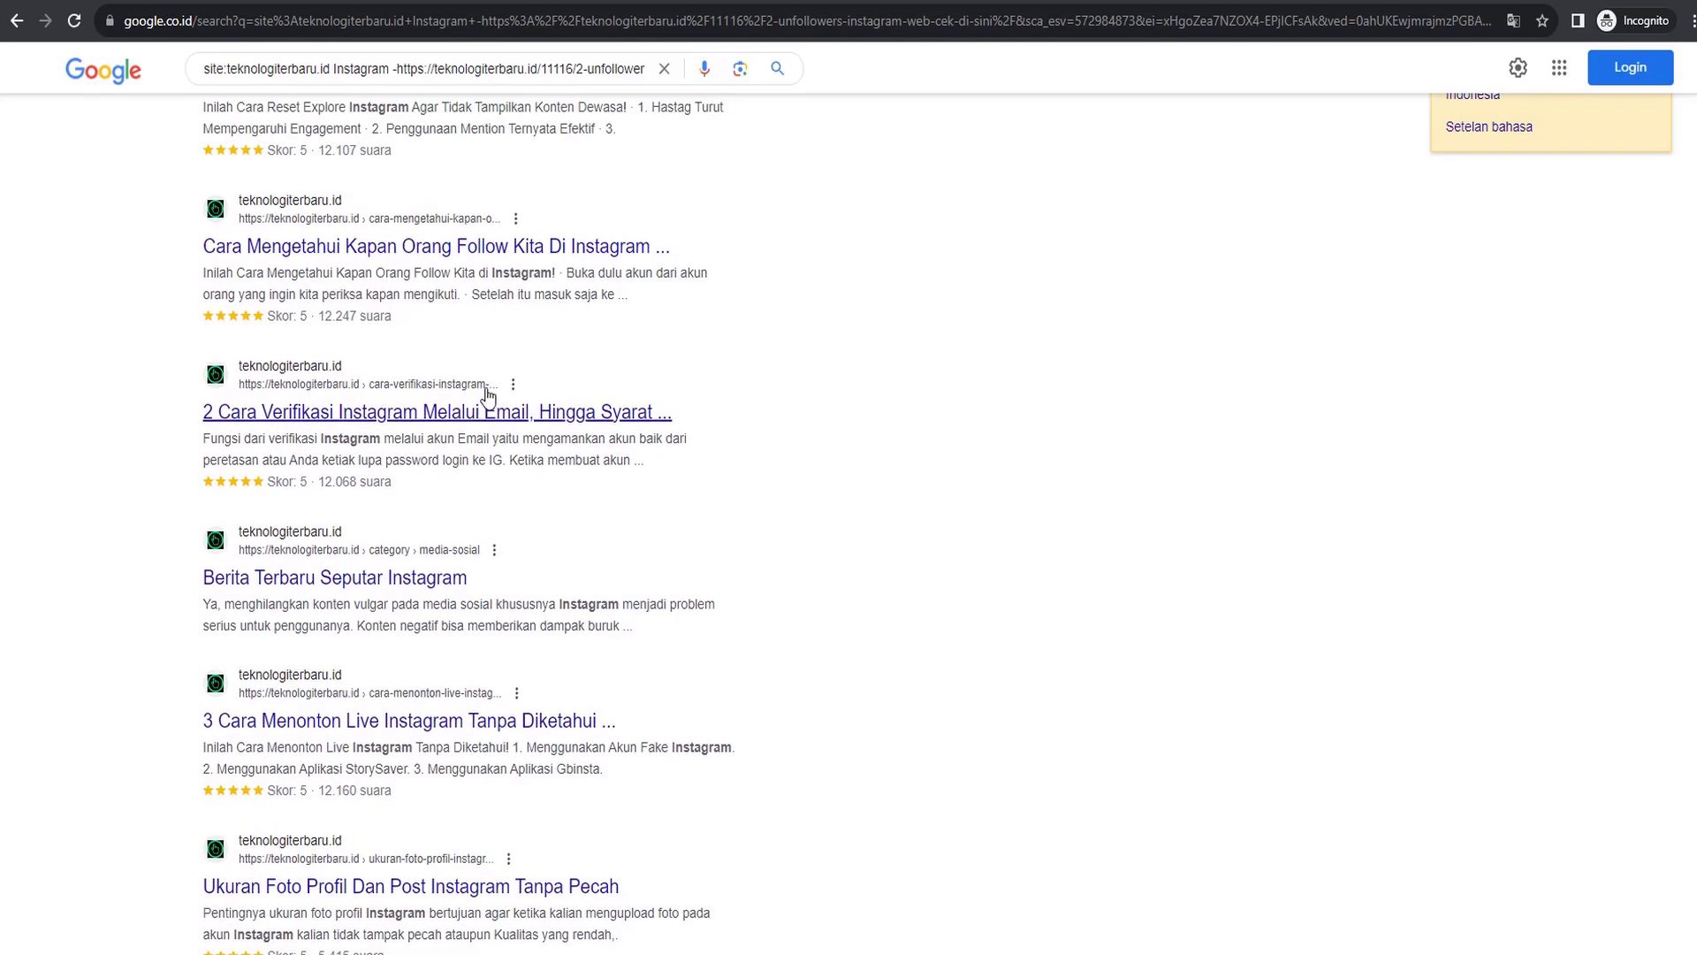
{"action": "scroll", "coordinate": [407, 590], "scroll_direction": "down", "scroll_amount": 6}
{"action": "scroll", "coordinate": [410, 591], "scroll_direction": "down", "scroll_amount": 3}
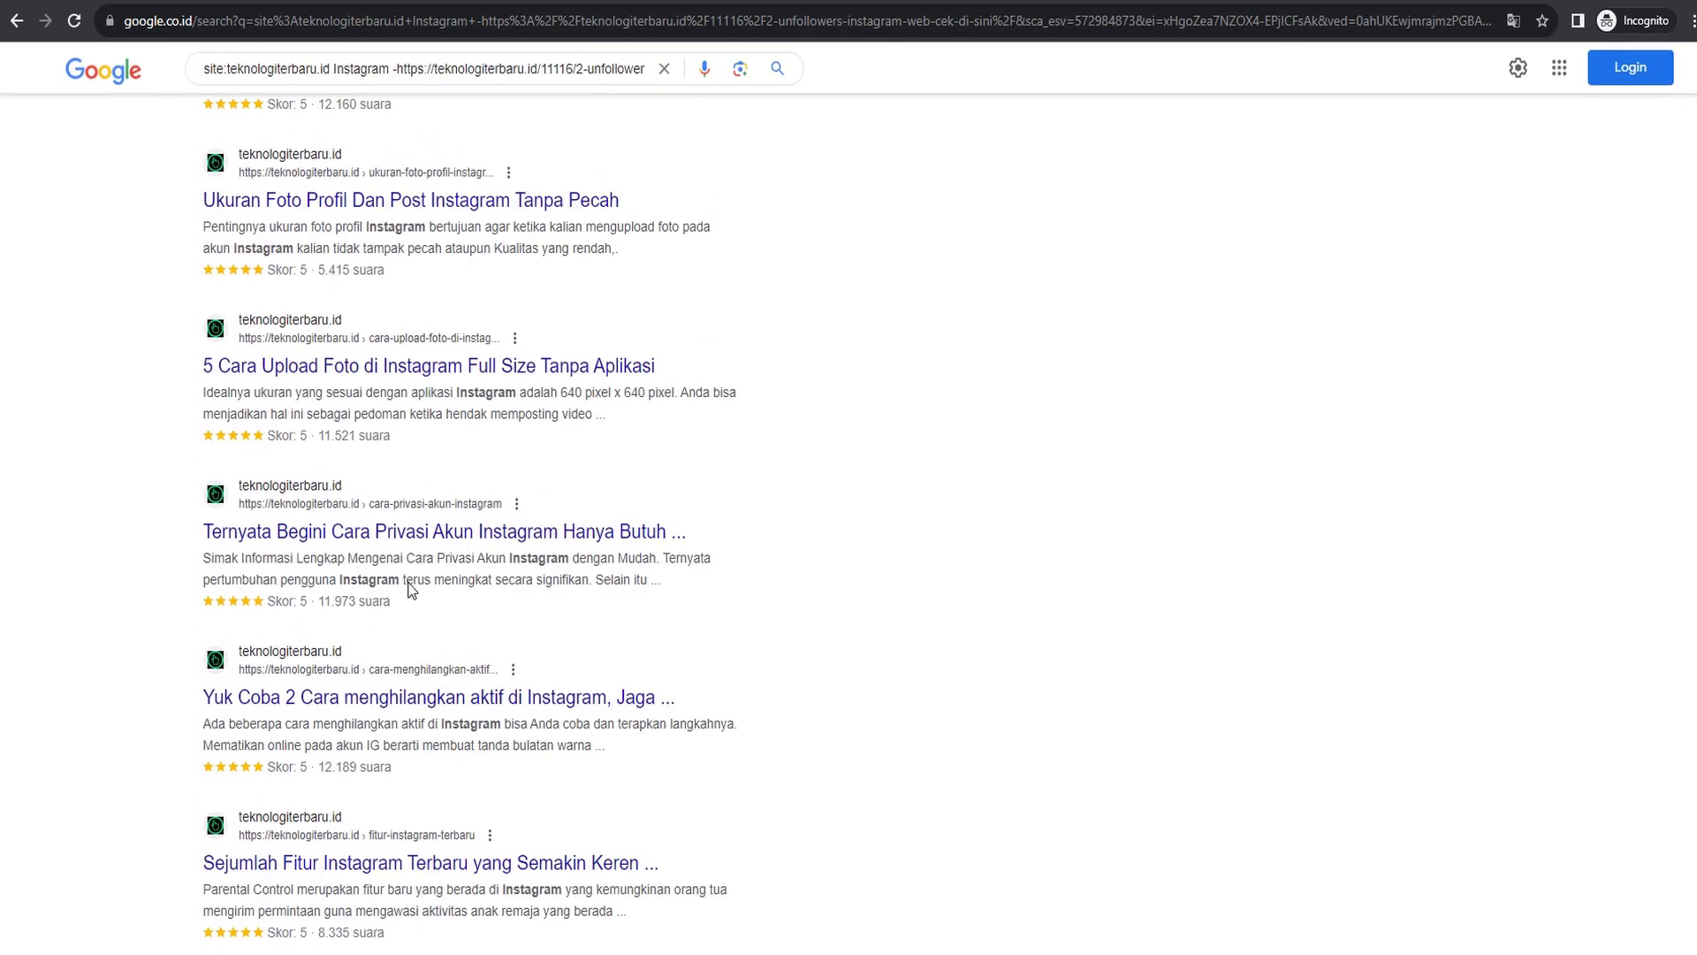
{"action": "scroll", "coordinate": [410, 590], "scroll_direction": "up", "scroll_amount": 10}
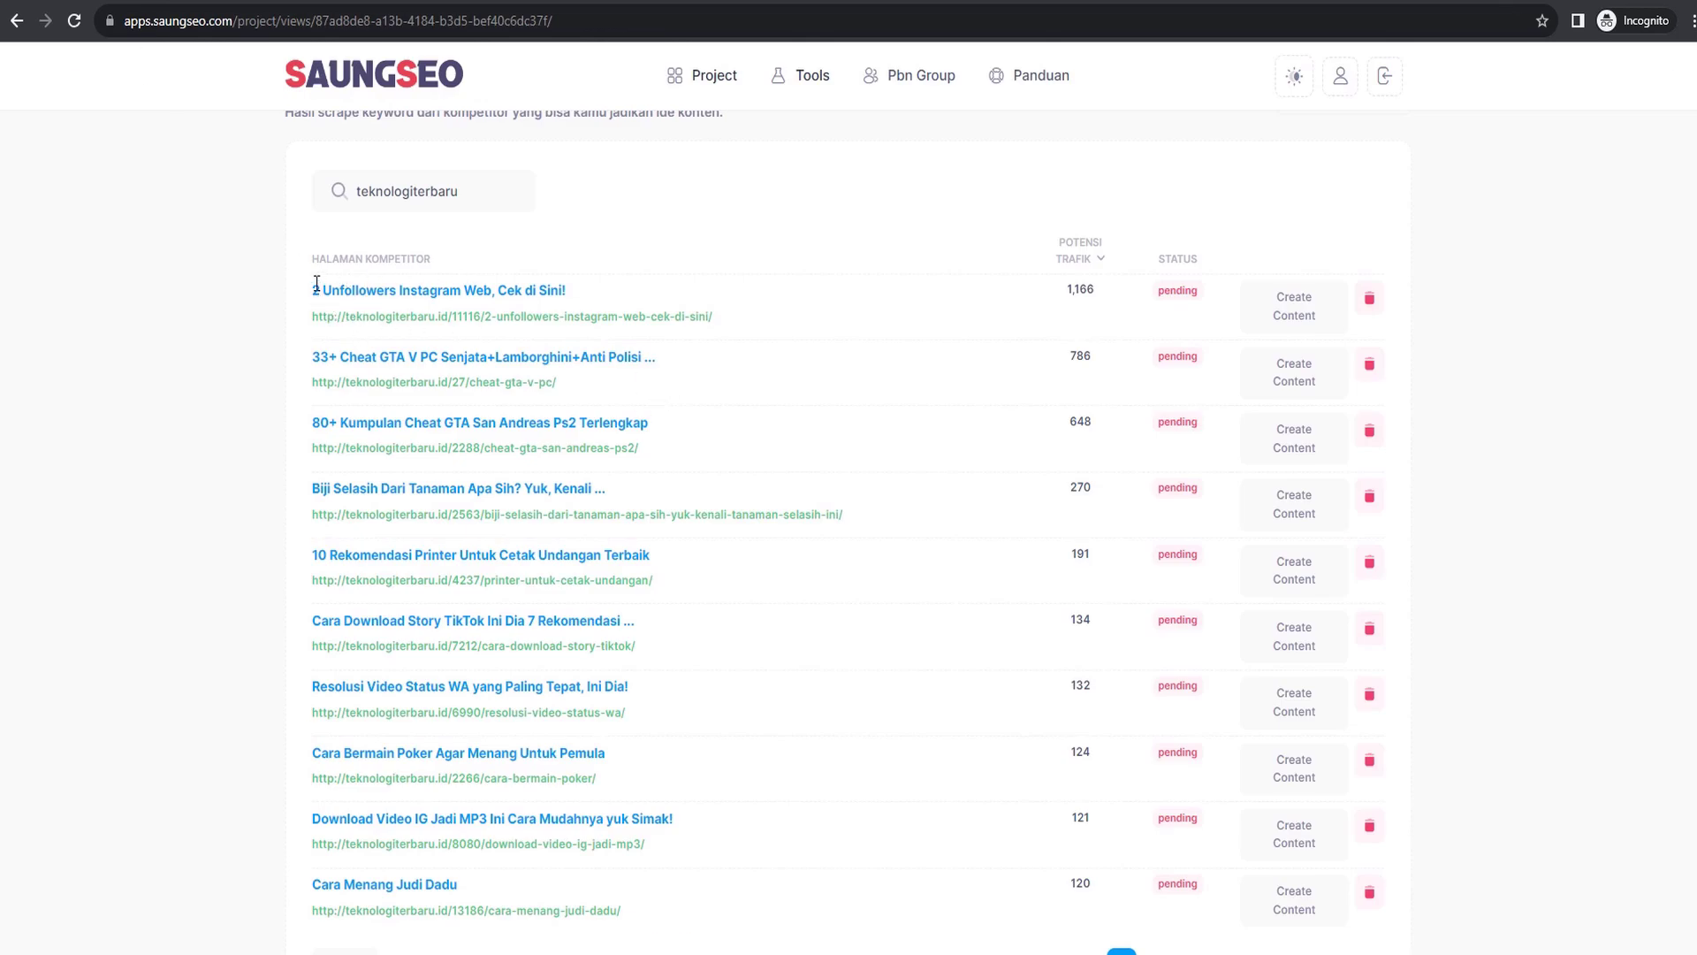
Copy "website unfollow instagram" from the 2 Unfollowers Instagram Web page's keywords, search Google for it separately, and check the competitor's ranking
{"action": "left_click", "coordinate": [1255, 299]}
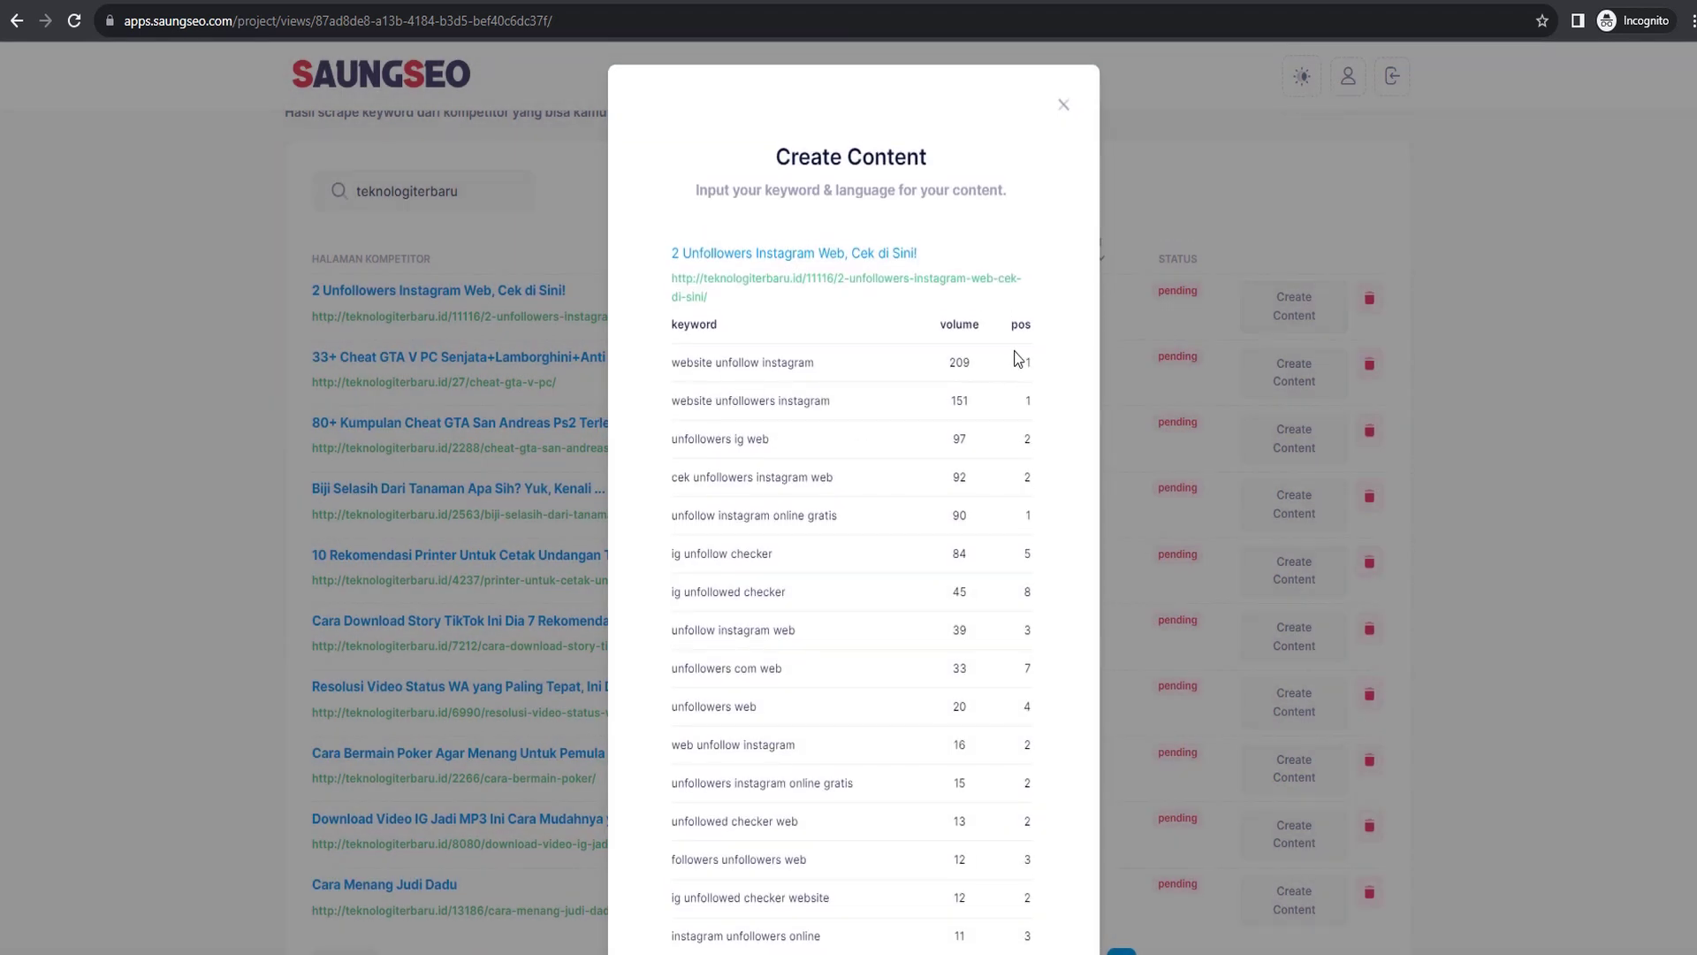
{"action": "left_click_drag", "start_coordinate": [677, 364], "coordinate": [815, 367]}
{"action": "key", "text": "ctrl+c"}
{"action": "key", "text": "ctrl+t"}
{"action": "key", "text": "ctrl+v"}
{"action": "key", "text": "Return"}
{"action": "scroll", "coordinate": [79, 504], "scroll_direction": "down", "scroll_amount": 3}
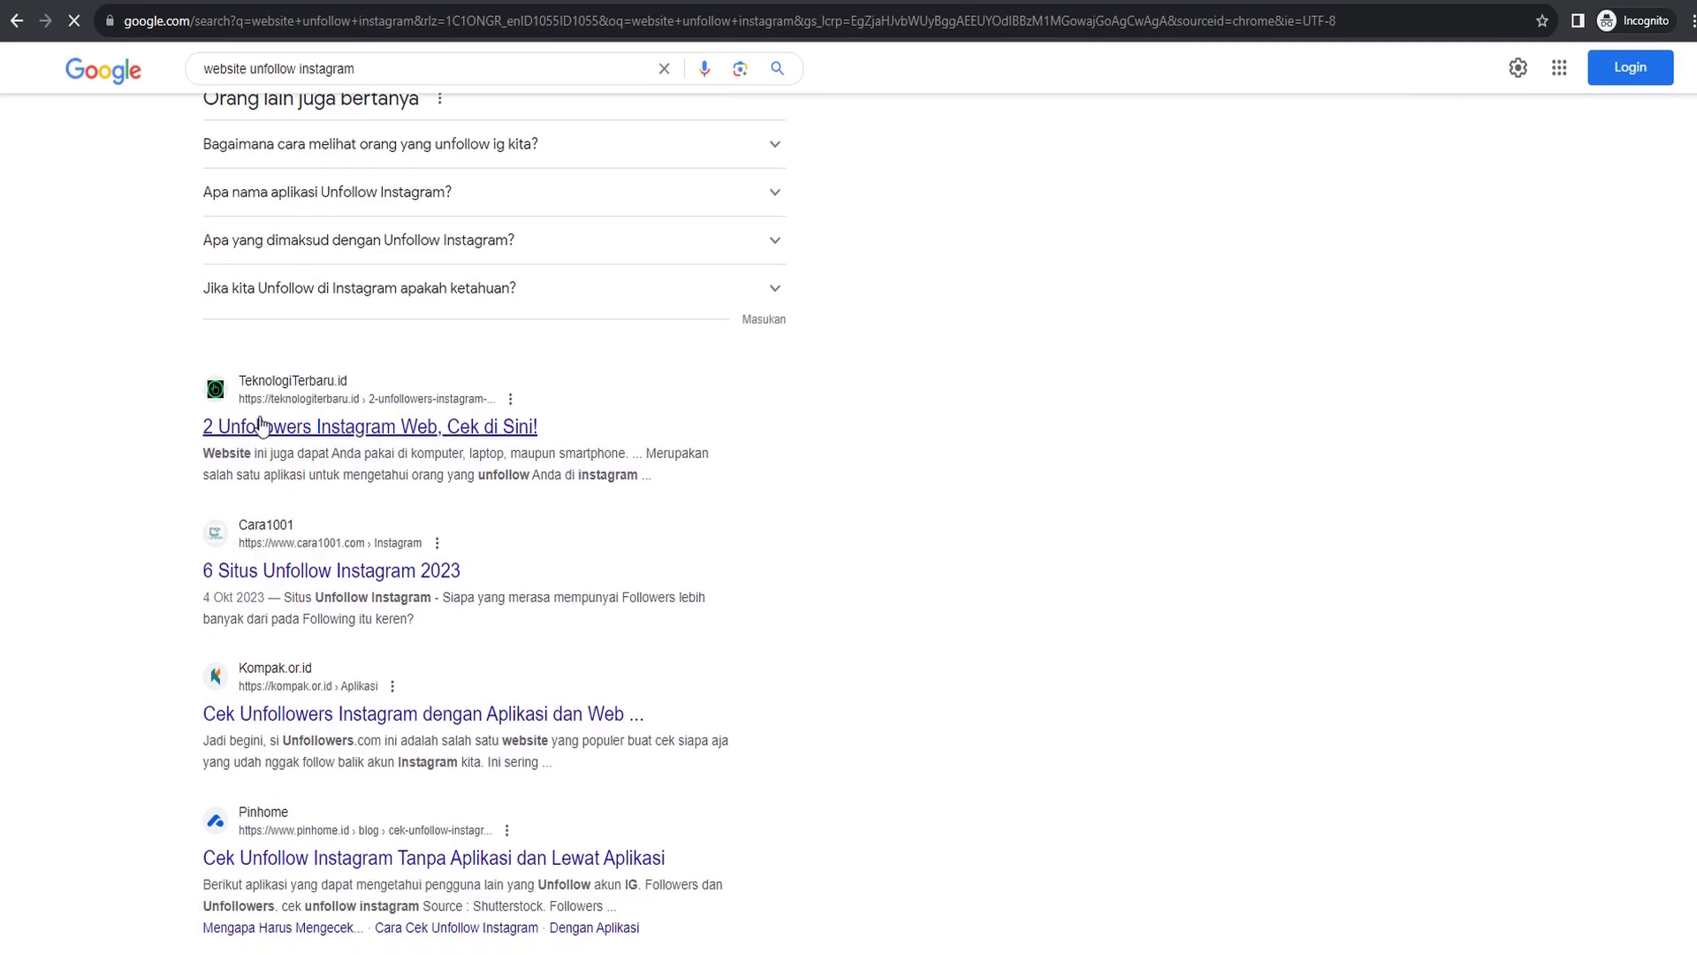
{"action": "scroll", "coordinate": [168, 433], "scroll_direction": "up", "scroll_amount": 3}
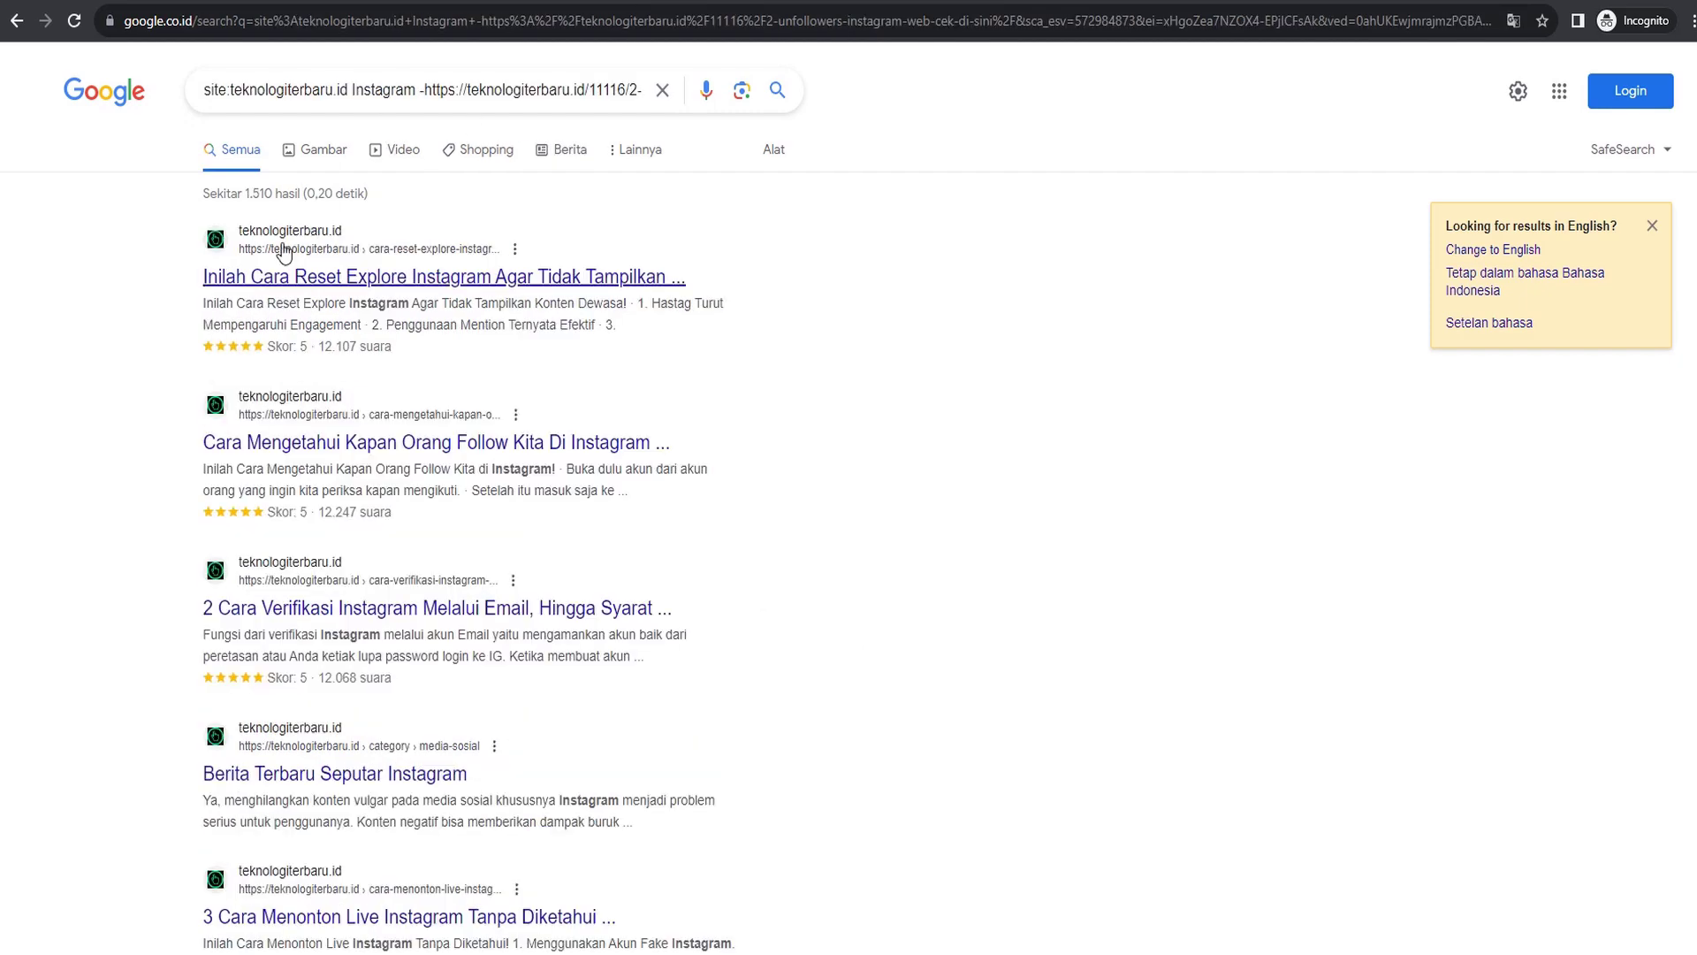
Recheck the domain in the site: query and review the list of supporting Instagram pages again
{"action": "scroll", "coordinate": [265, 536], "scroll_direction": "down", "scroll_amount": 3}
{"action": "scroll", "coordinate": [265, 536], "scroll_direction": "down", "scroll_amount": 8}
{"action": "scroll", "coordinate": [265, 536], "scroll_direction": "up", "scroll_amount": 11}
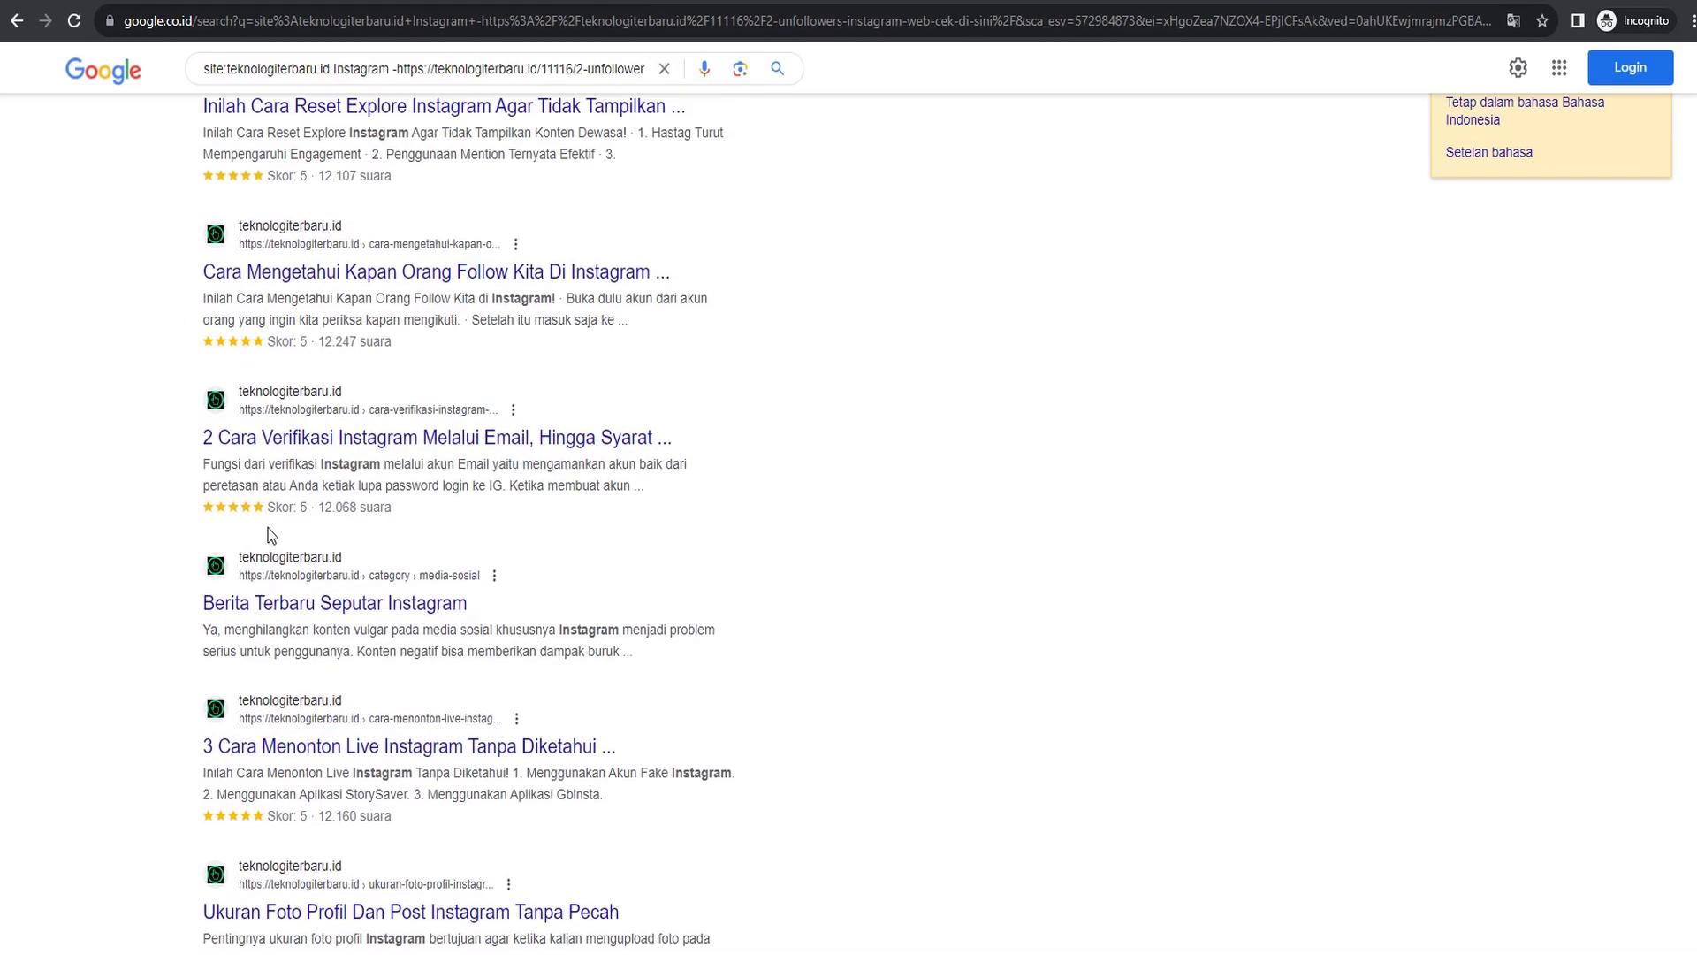
{"action": "left_click", "coordinate": [273, 89]}
{"action": "double_click", "coordinate": [281, 90]}
{"action": "left_click", "coordinate": [347, 92]}
{"action": "left_click", "coordinate": [115, 268]}
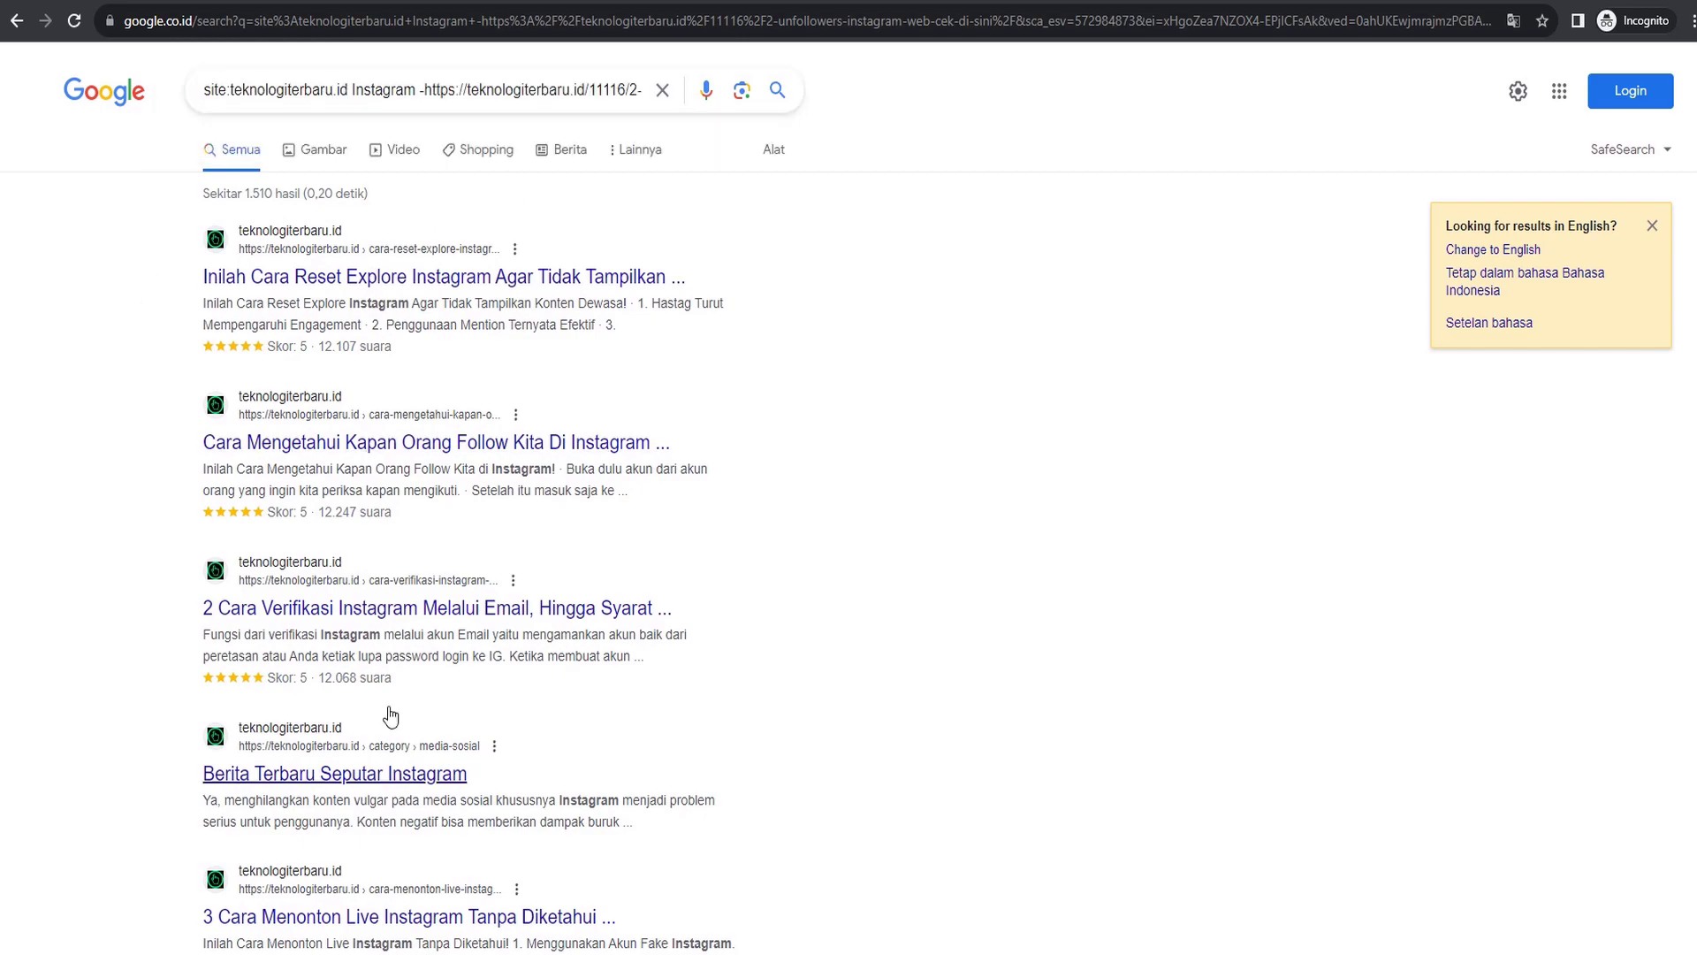
{"action": "scroll", "coordinate": [217, 710], "scroll_direction": "down", "scroll_amount": 10}
{"action": "scroll", "coordinate": [216, 710], "scroll_direction": "up", "scroll_amount": 10}
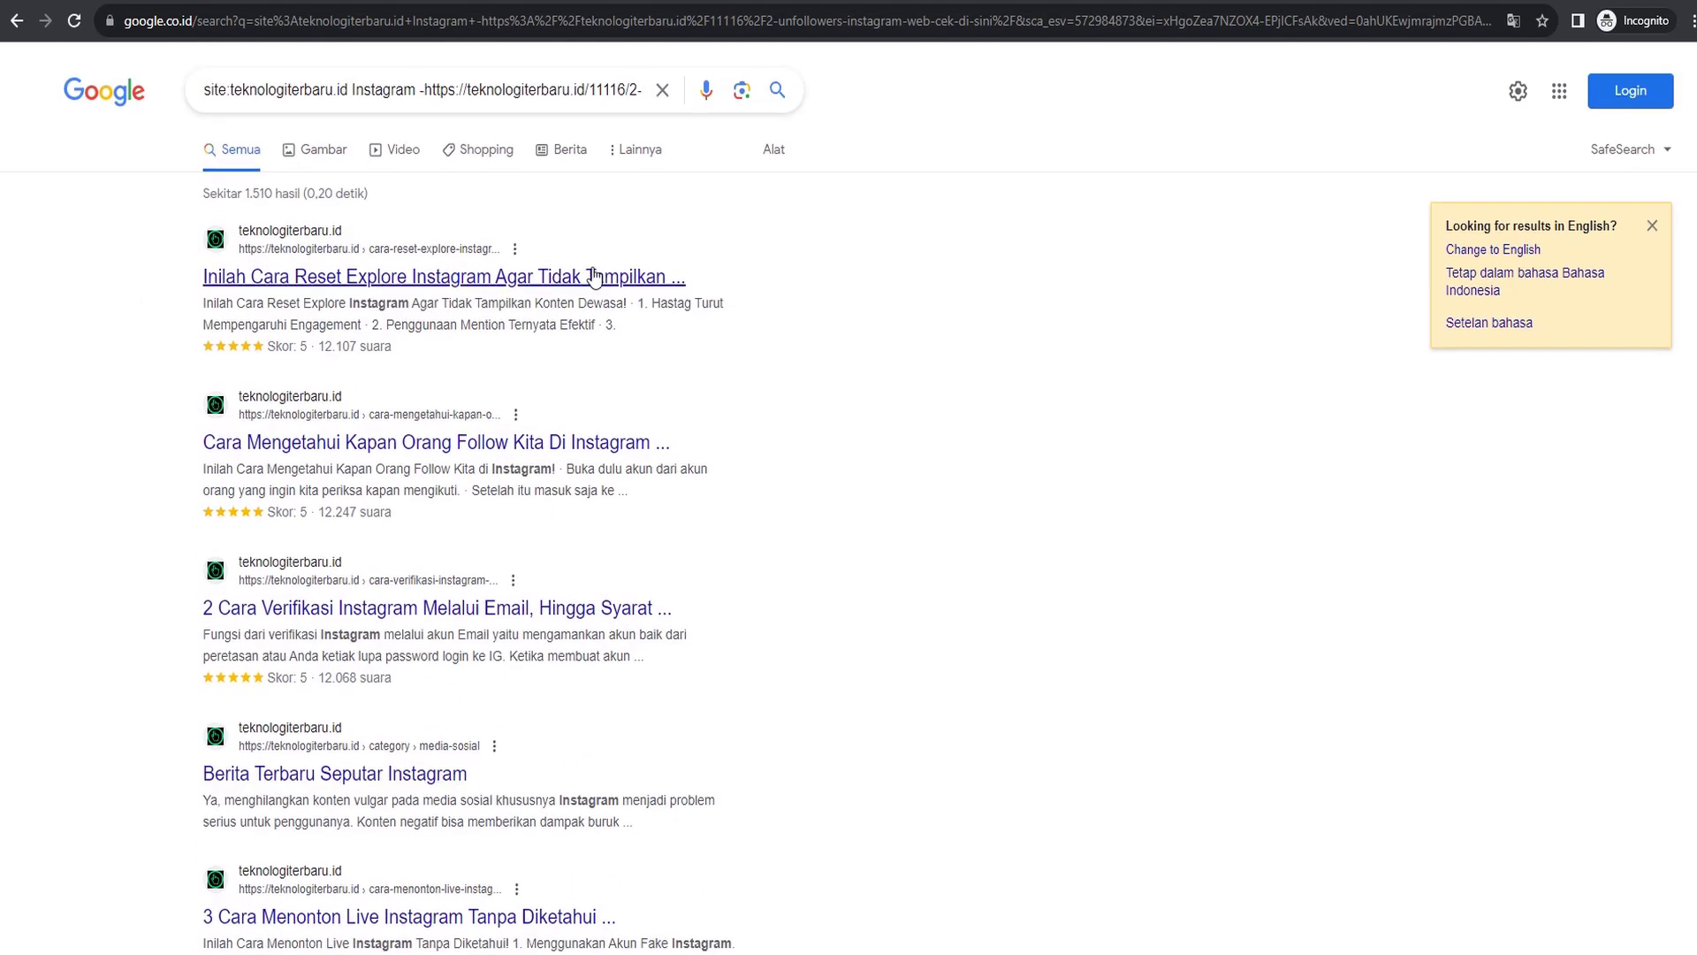
Open the "Inilah Cara Reset Explore Instagram" result separately and look through its page
{"action": "right_click", "coordinate": [518, 286]}
{"action": "left_click", "coordinate": [485, 387]}
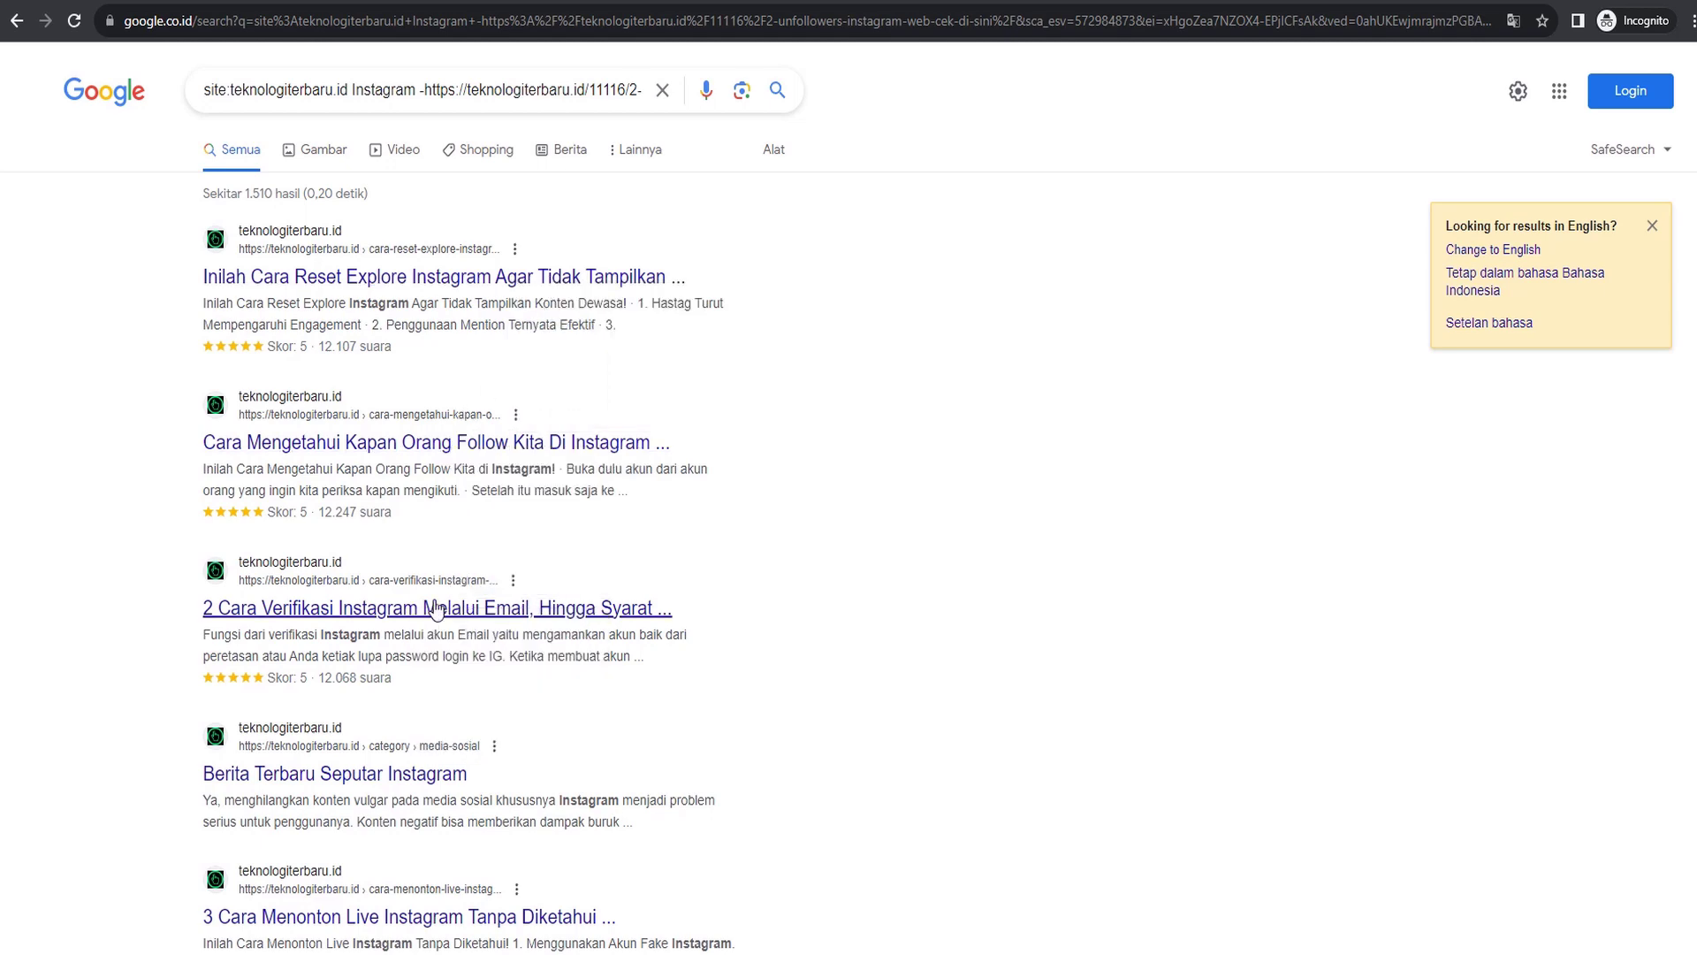
{"action": "key", "text": "ctrl+Tab"}
{"action": "scroll", "coordinate": [838, 627], "scroll_direction": "down", "scroll_amount": 10}
{"action": "scroll", "coordinate": [787, 490], "scroll_direction": "up", "scroll_amount": 7}
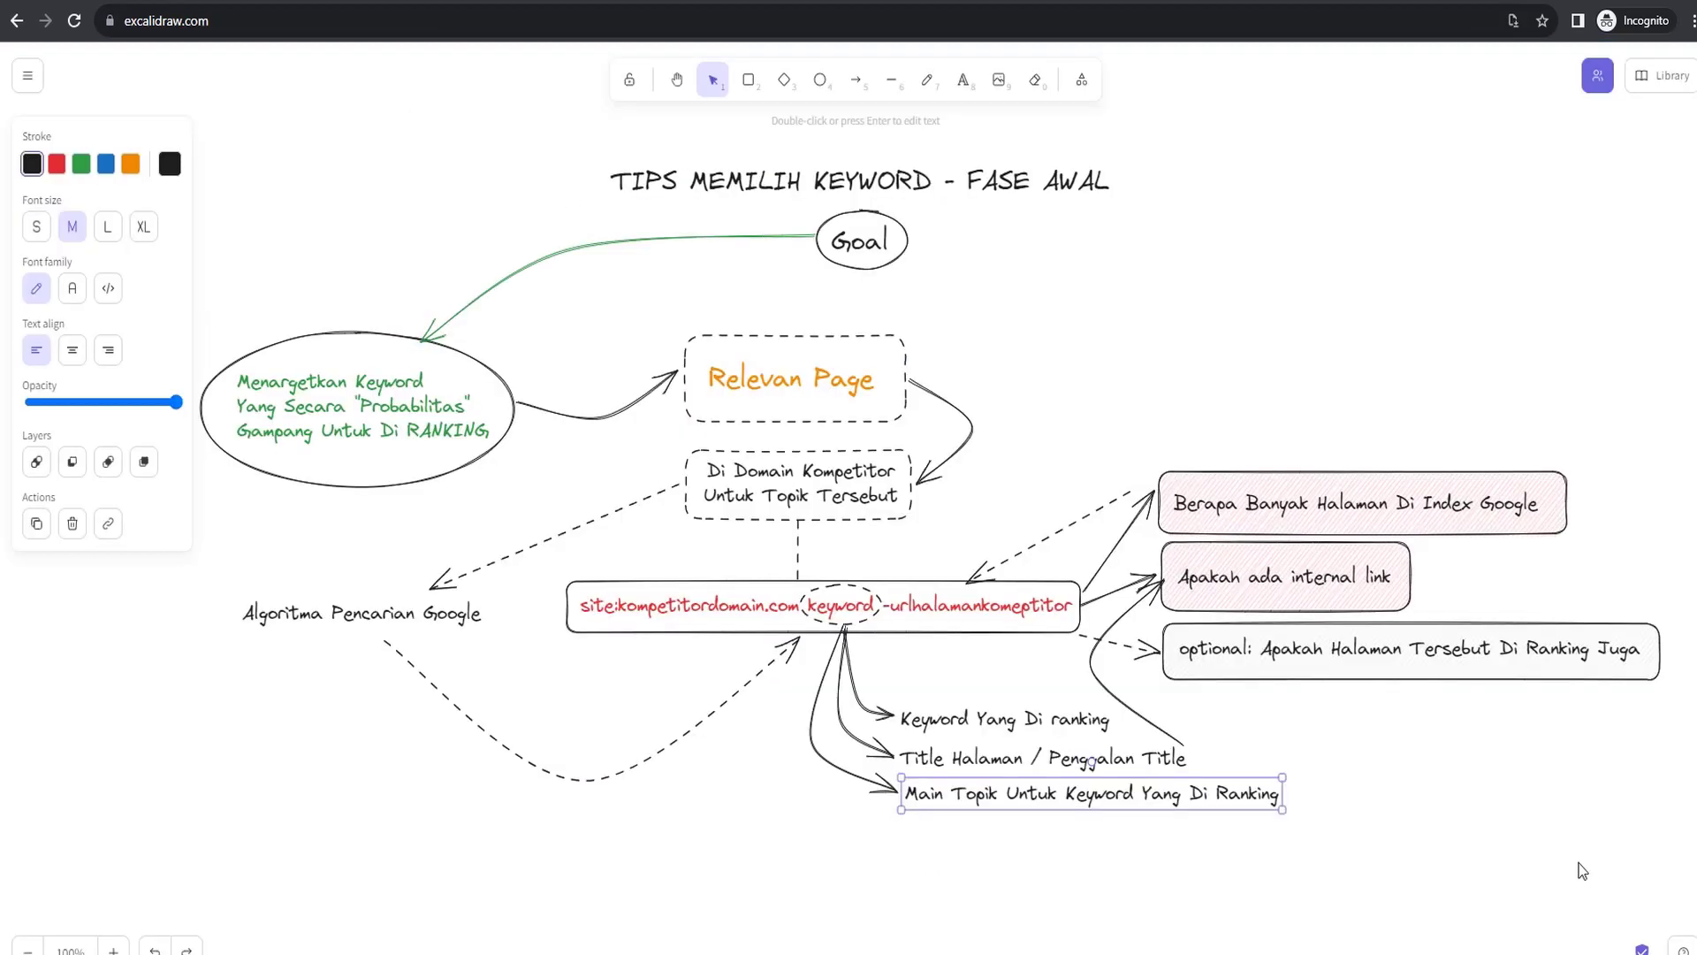
Review the "optional: Apakah Halaman Tersebut Di Ranking Juga" note in the Excalidraw keyword diagram
{"action": "left_click", "coordinate": [1321, 659]}
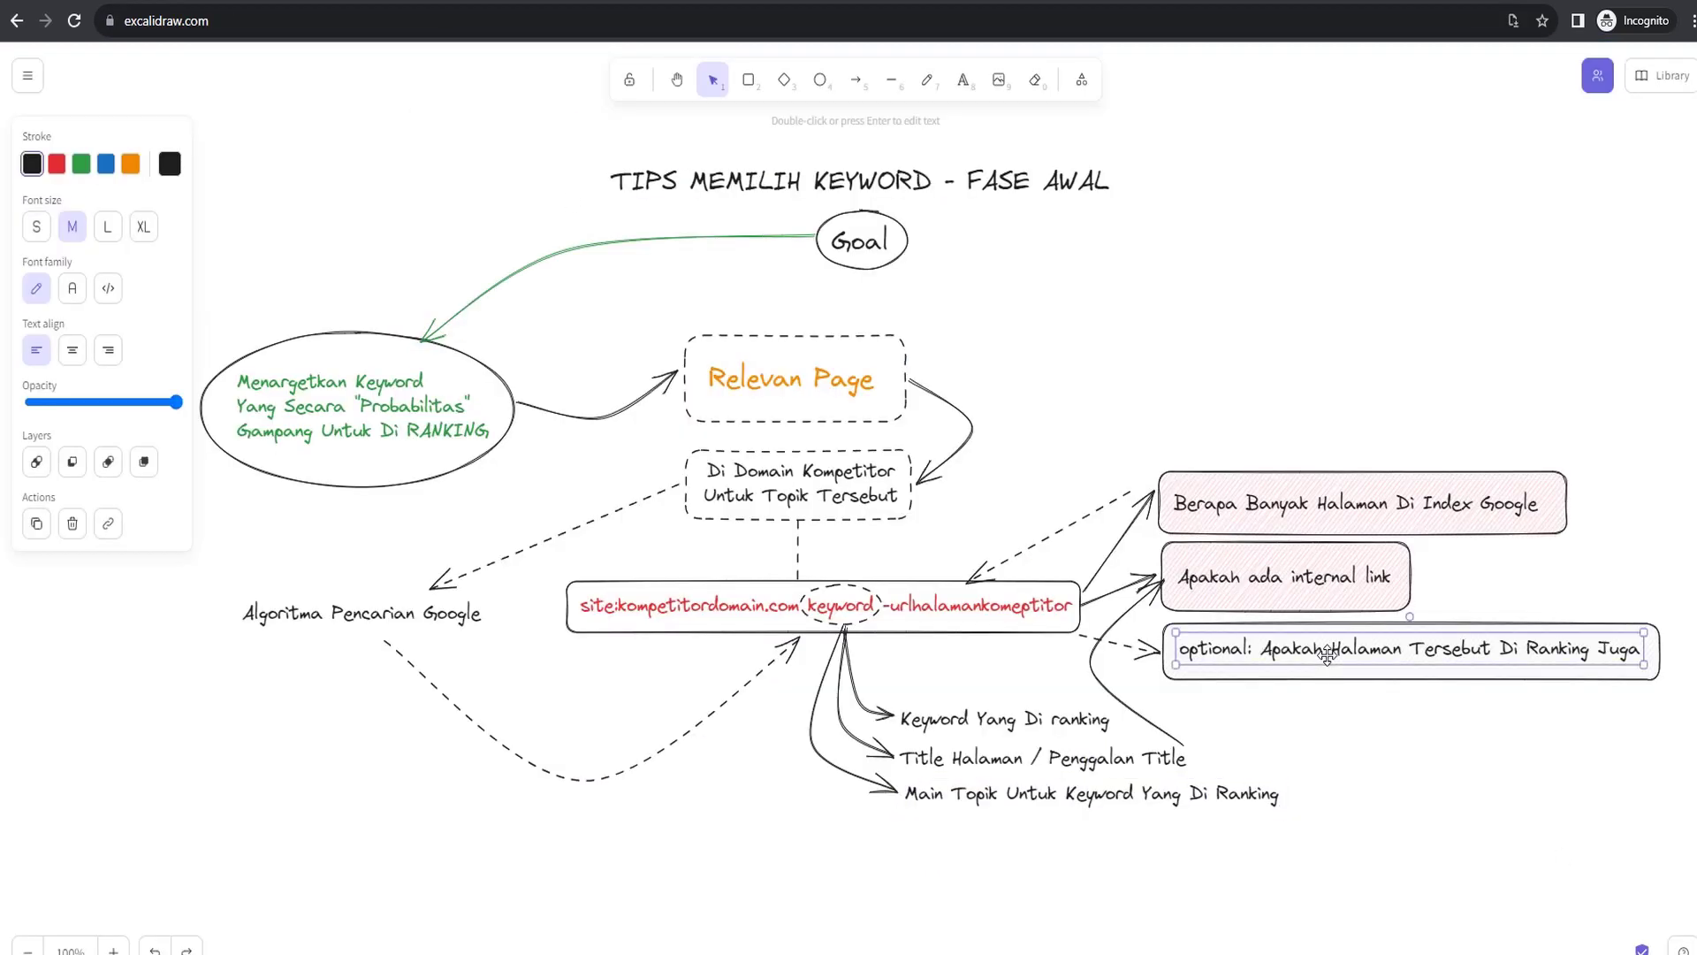
{"action": "left_click", "coordinate": [1467, 607]}
{"action": "left_click", "coordinate": [1457, 645]}
{"action": "left_click", "coordinate": [1494, 601]}
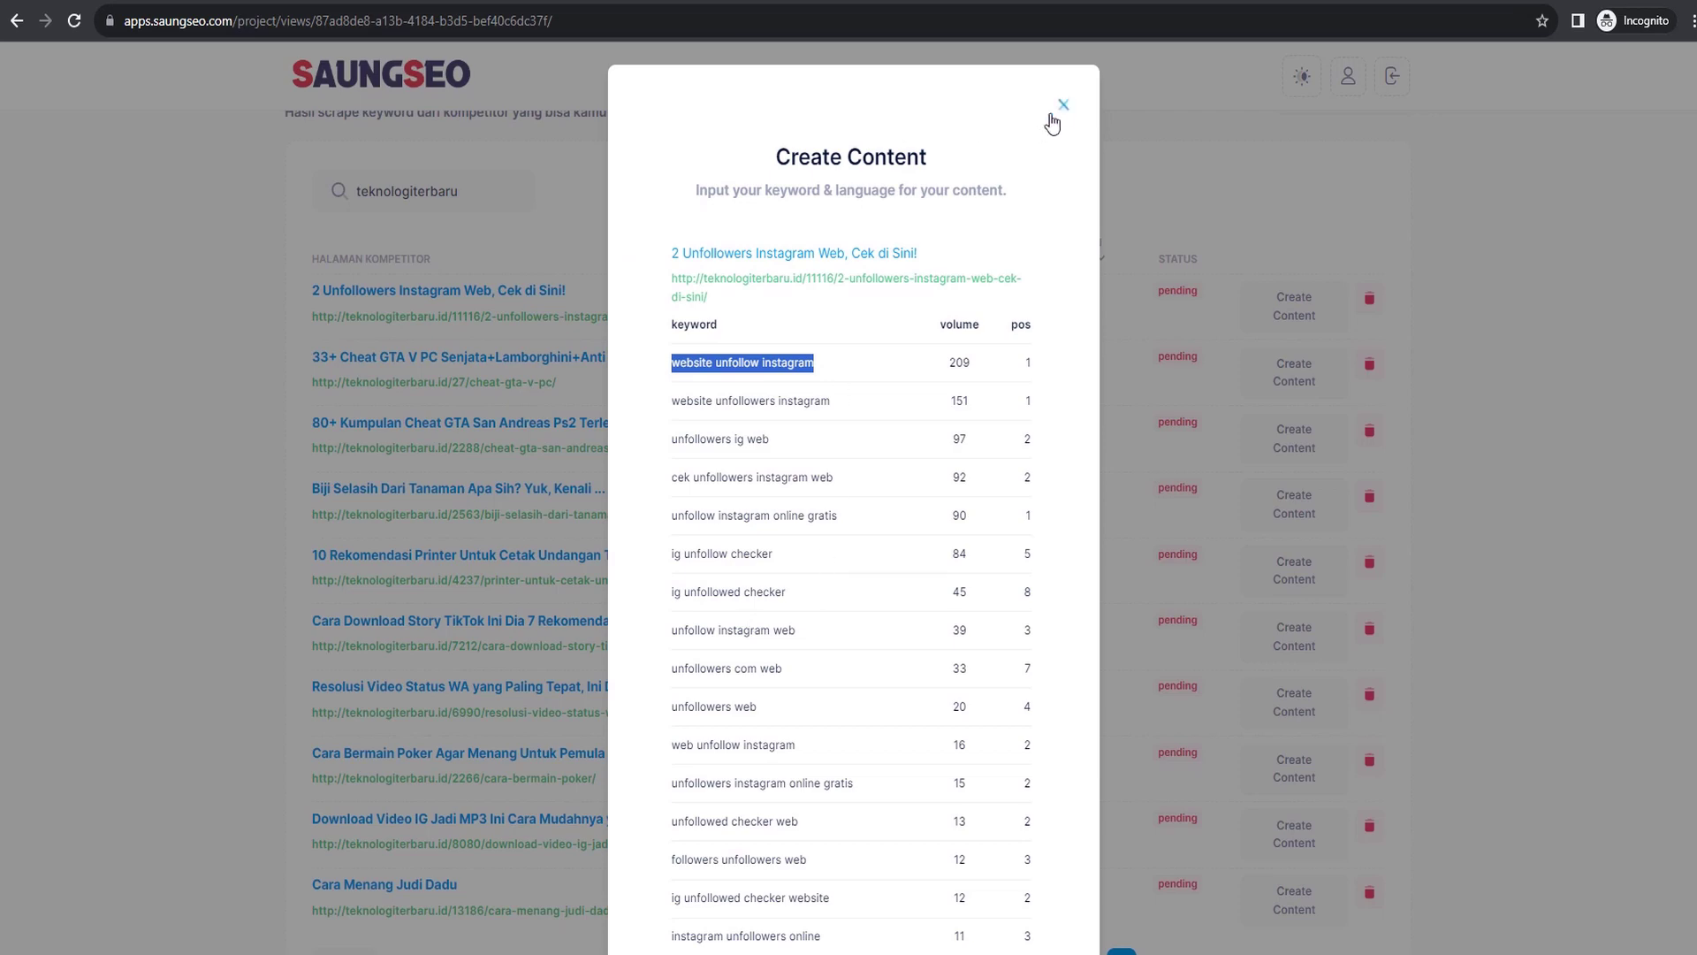
Close the content creation form in SaungSEO and filter the competitor page list by "instagram"
{"action": "left_click", "coordinate": [1056, 108]}
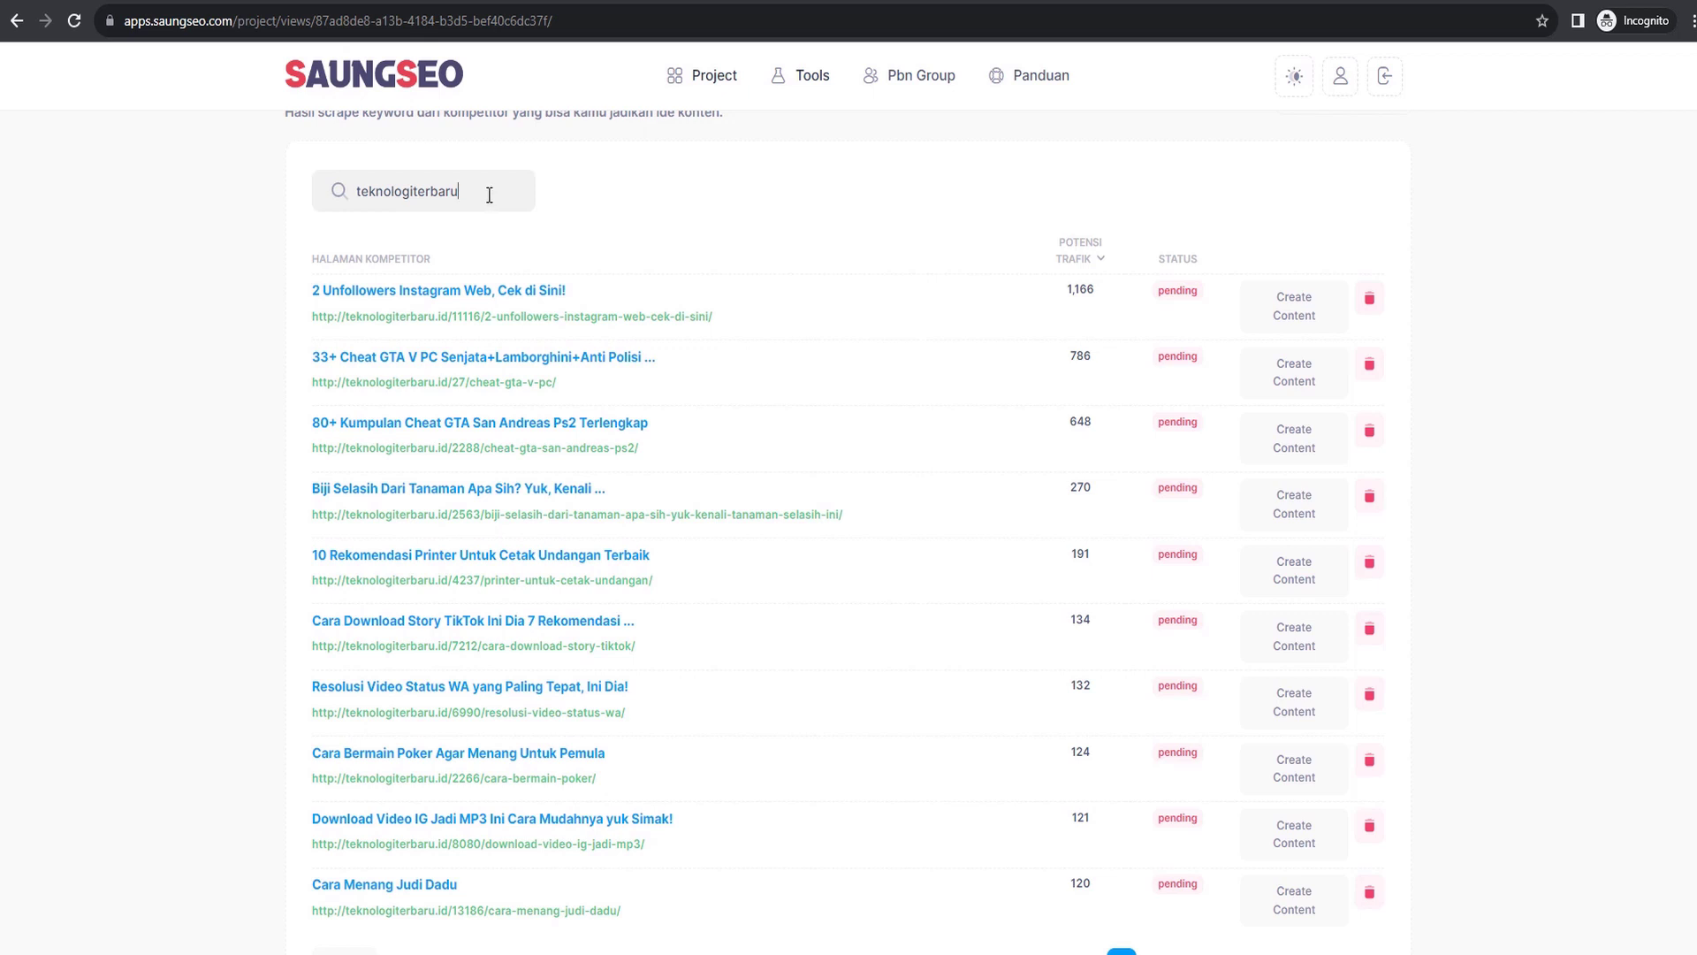
{"action": "left_click_drag", "start_coordinate": [489, 195], "coordinate": [341, 223]}
{"action": "type", "text": "instagram"}
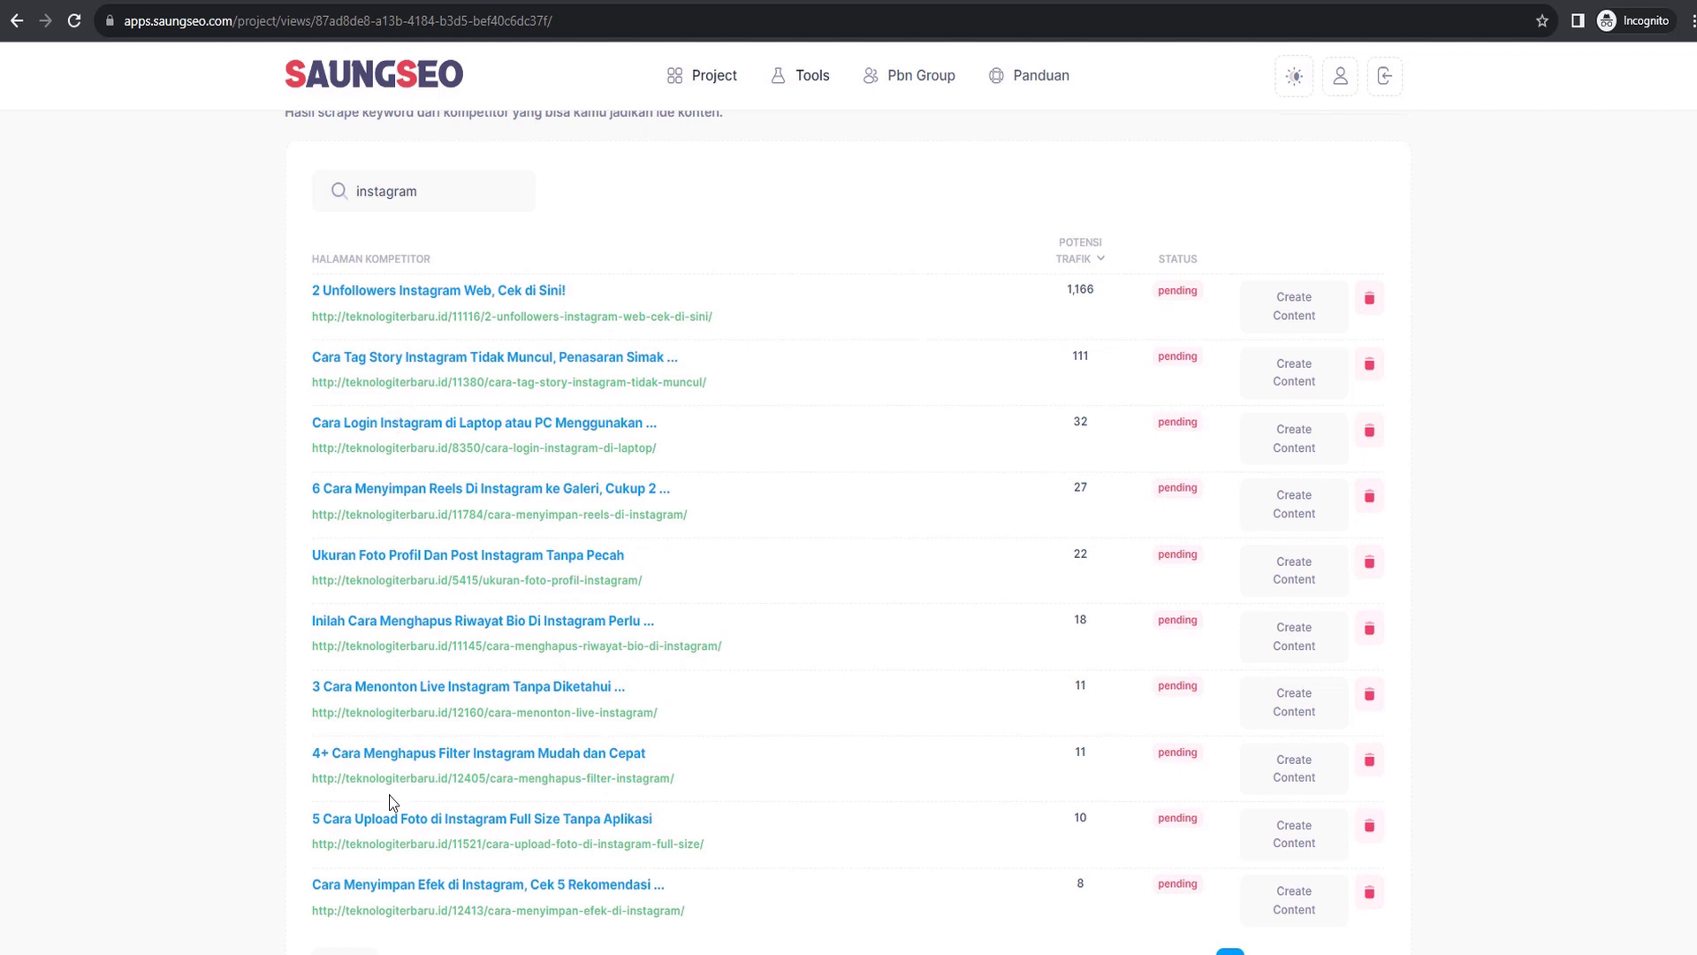
Examine the filtered Instagram competitor pages, their potential traffic and the number of records
{"action": "scroll", "coordinate": [398, 875], "scroll_direction": "down", "scroll_amount": 1}
{"action": "scroll", "coordinate": [421, 584], "scroll_direction": "up", "scroll_amount": 1}
{"action": "scroll", "coordinate": [829, 671], "scroll_direction": "up", "scroll_amount": 1}
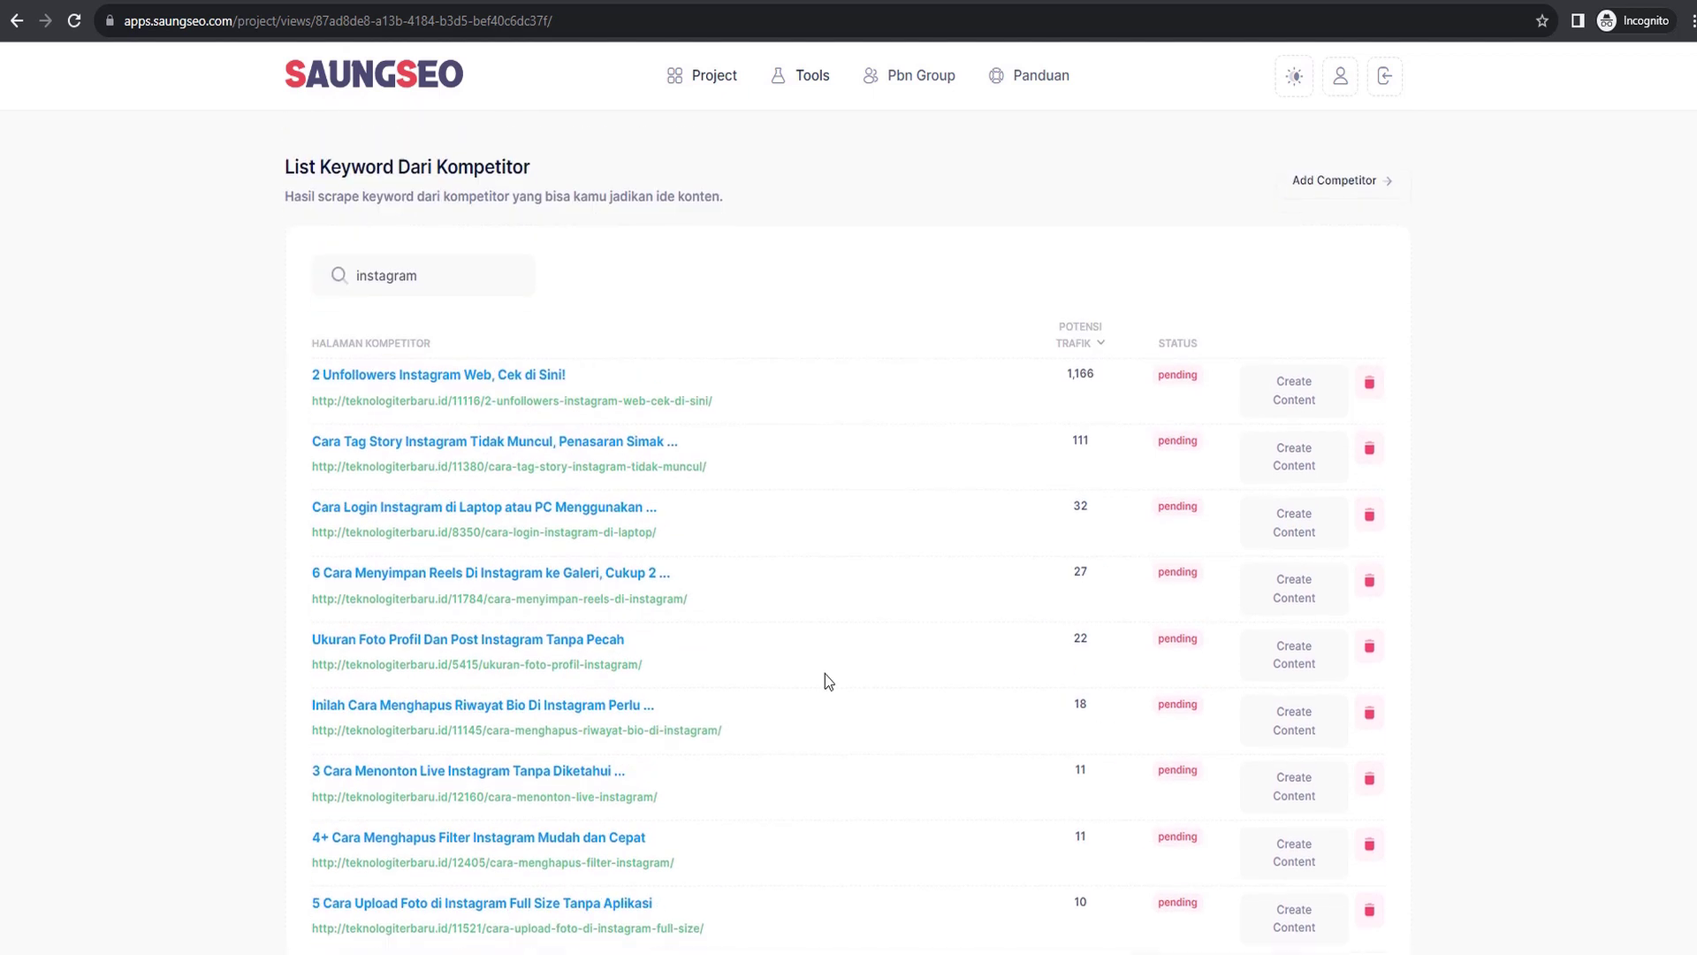
{"action": "scroll", "coordinate": [567, 855], "scroll_direction": "down", "scroll_amount": 2}
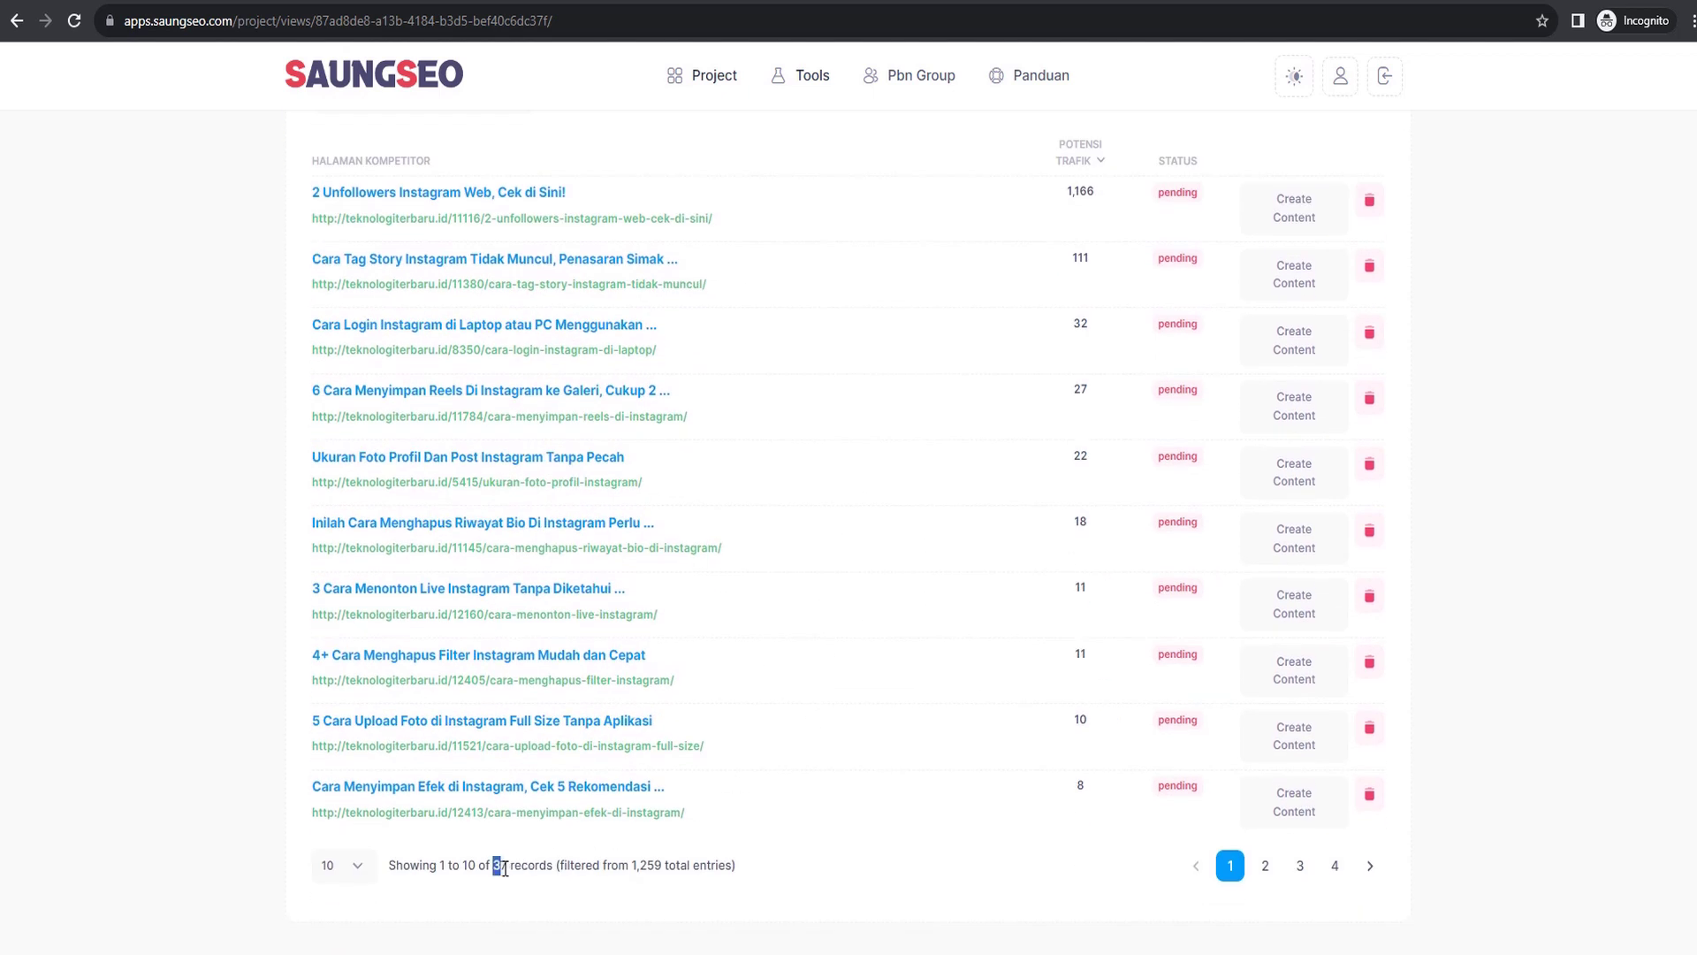
{"action": "scroll", "coordinate": [651, 560], "scroll_direction": "up", "scroll_amount": 2}
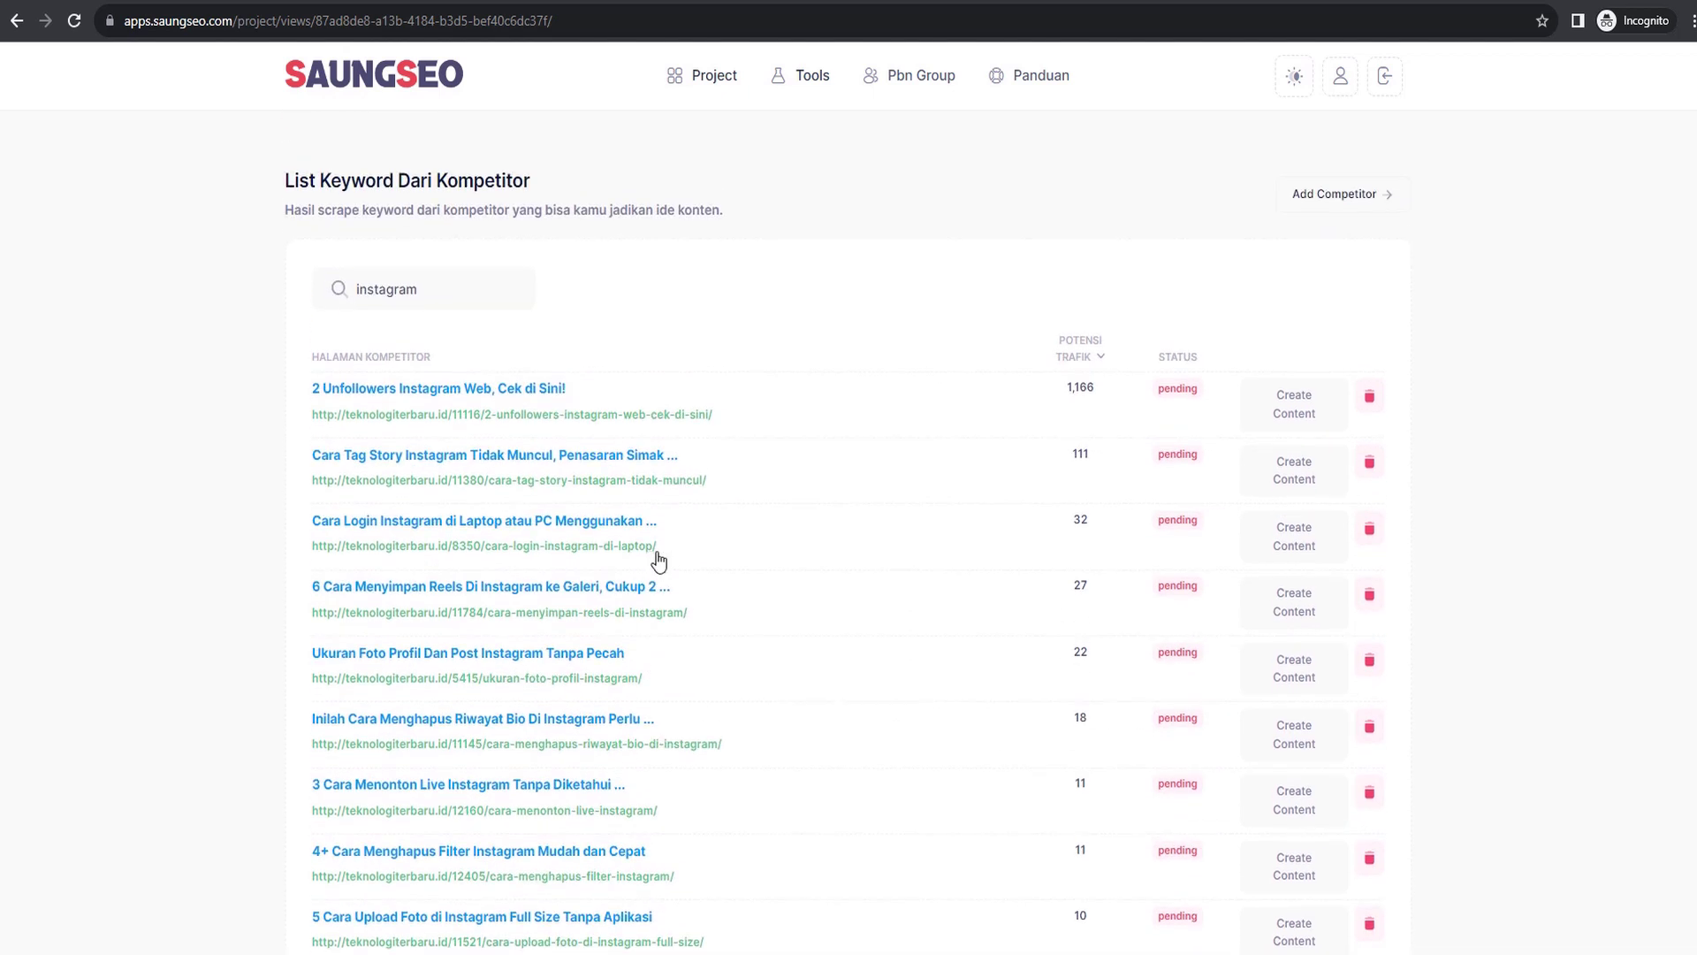
{"action": "scroll", "coordinate": [433, 497], "scroll_direction": "down", "scroll_amount": 1}
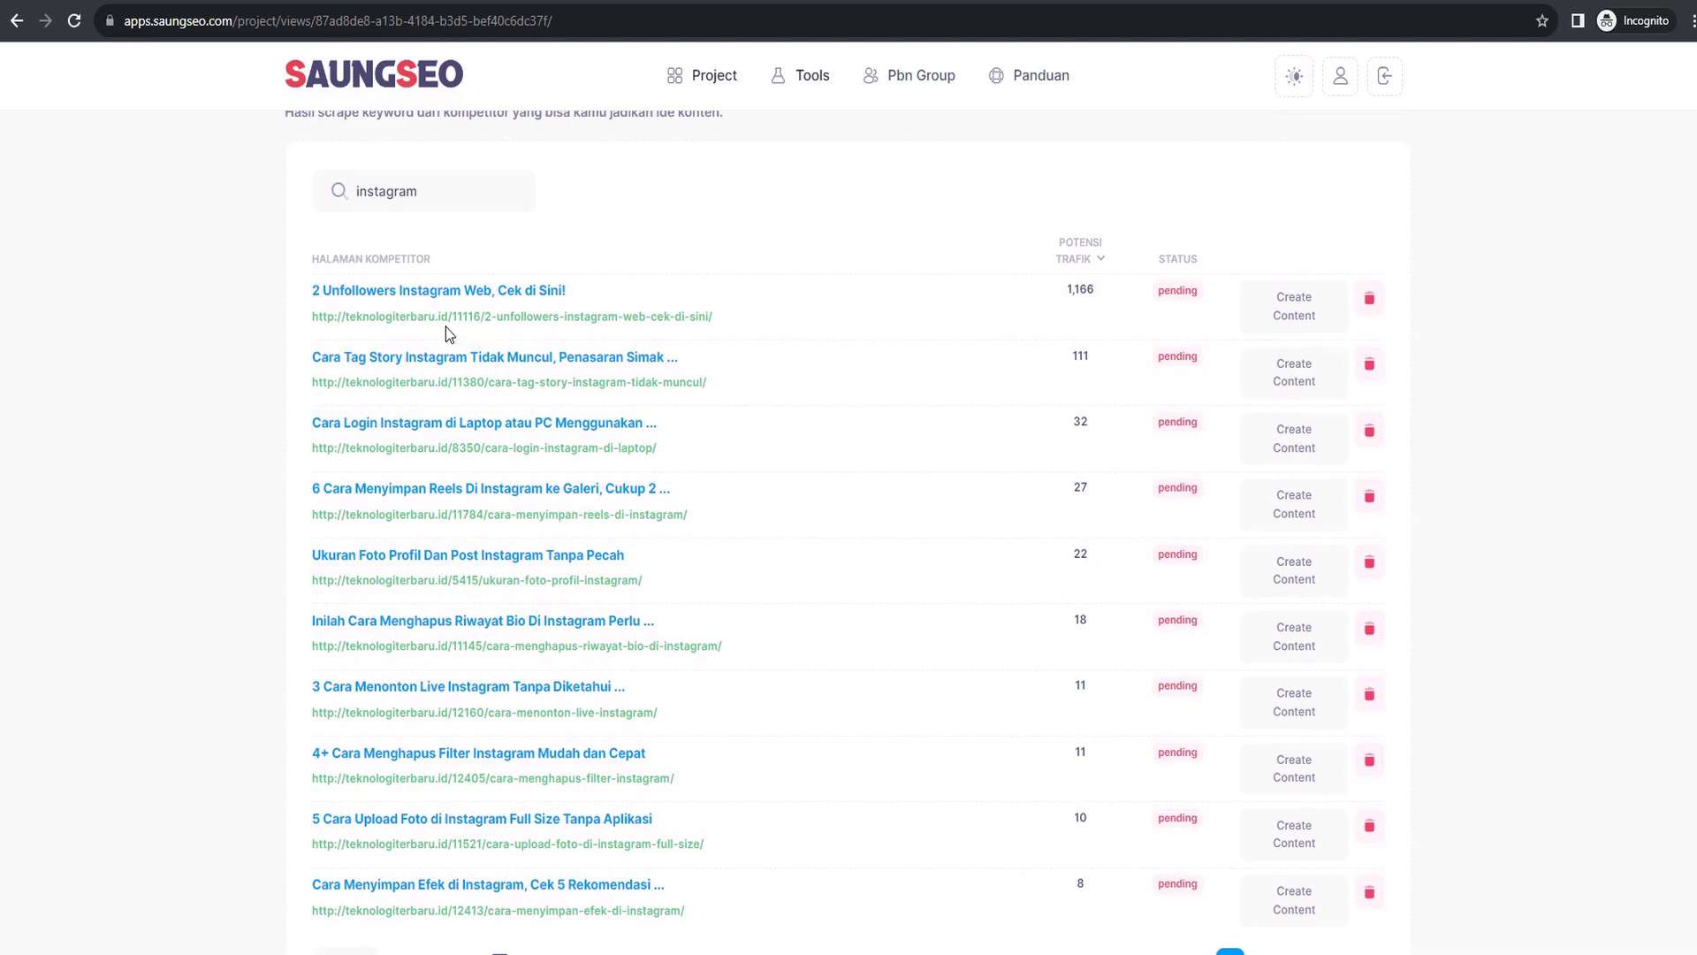
Check the keywords of the 2 Unfollowers Instagram Web and Cara Tag Story Instagram Tidak Muncul pages, closing each content form
{"action": "left_click", "coordinate": [1262, 309]}
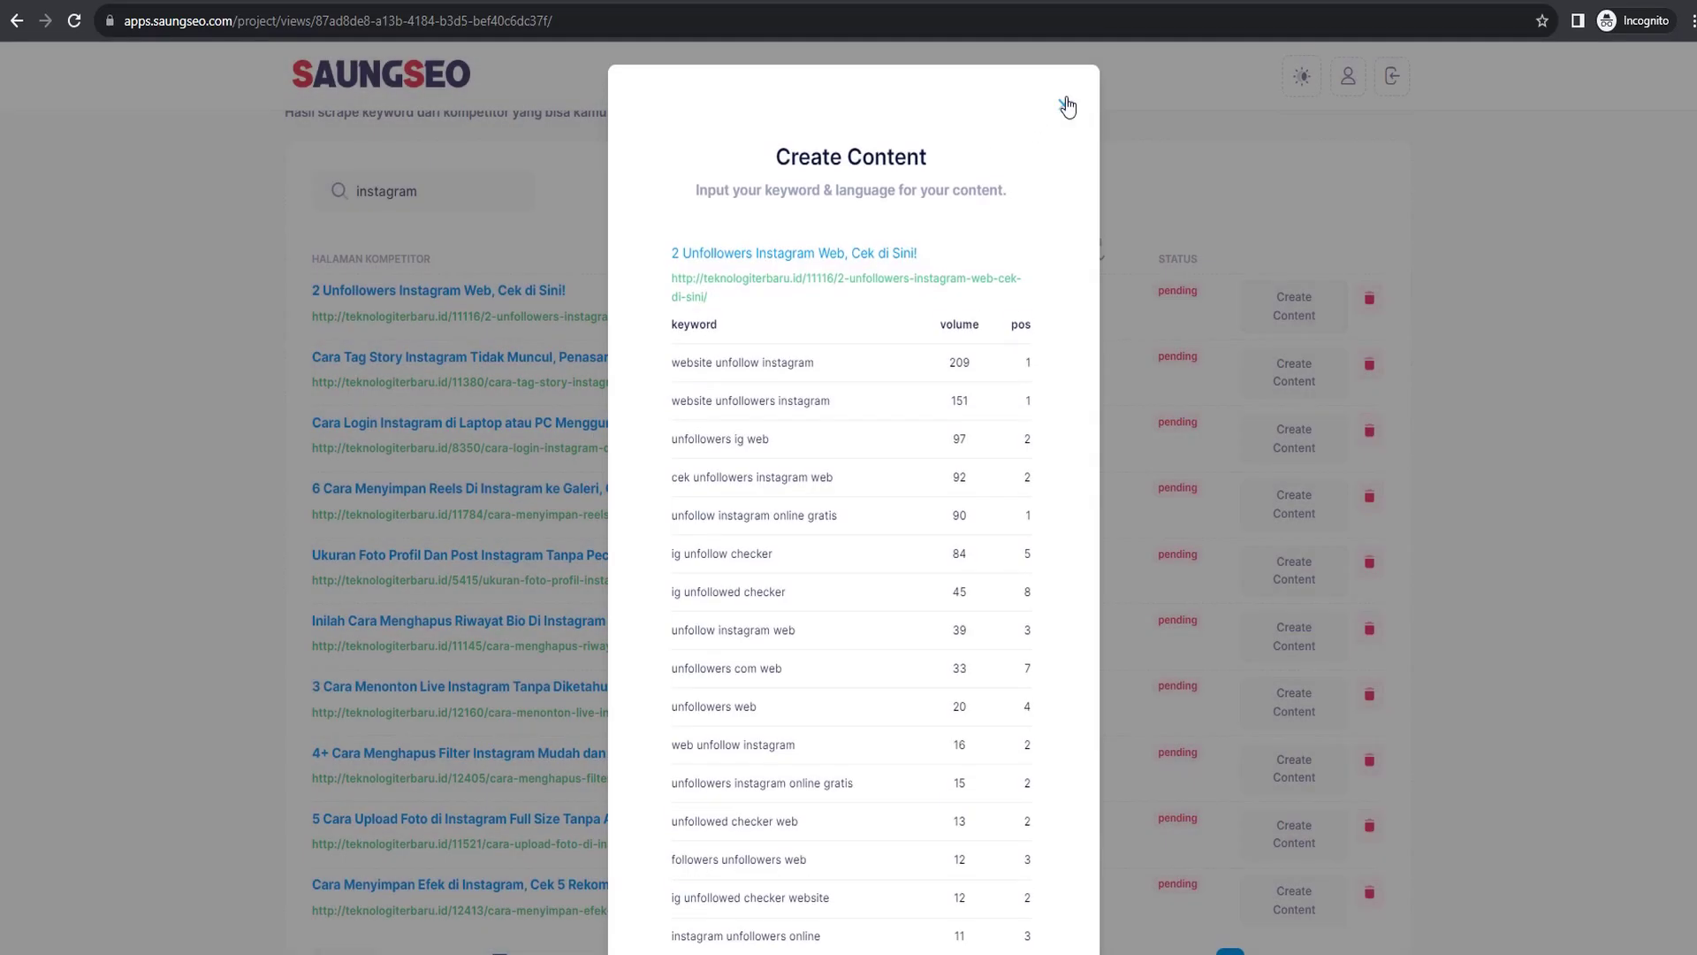
{"action": "left_click", "coordinate": [1063, 95]}
{"action": "left_click", "coordinate": [1277, 372]}
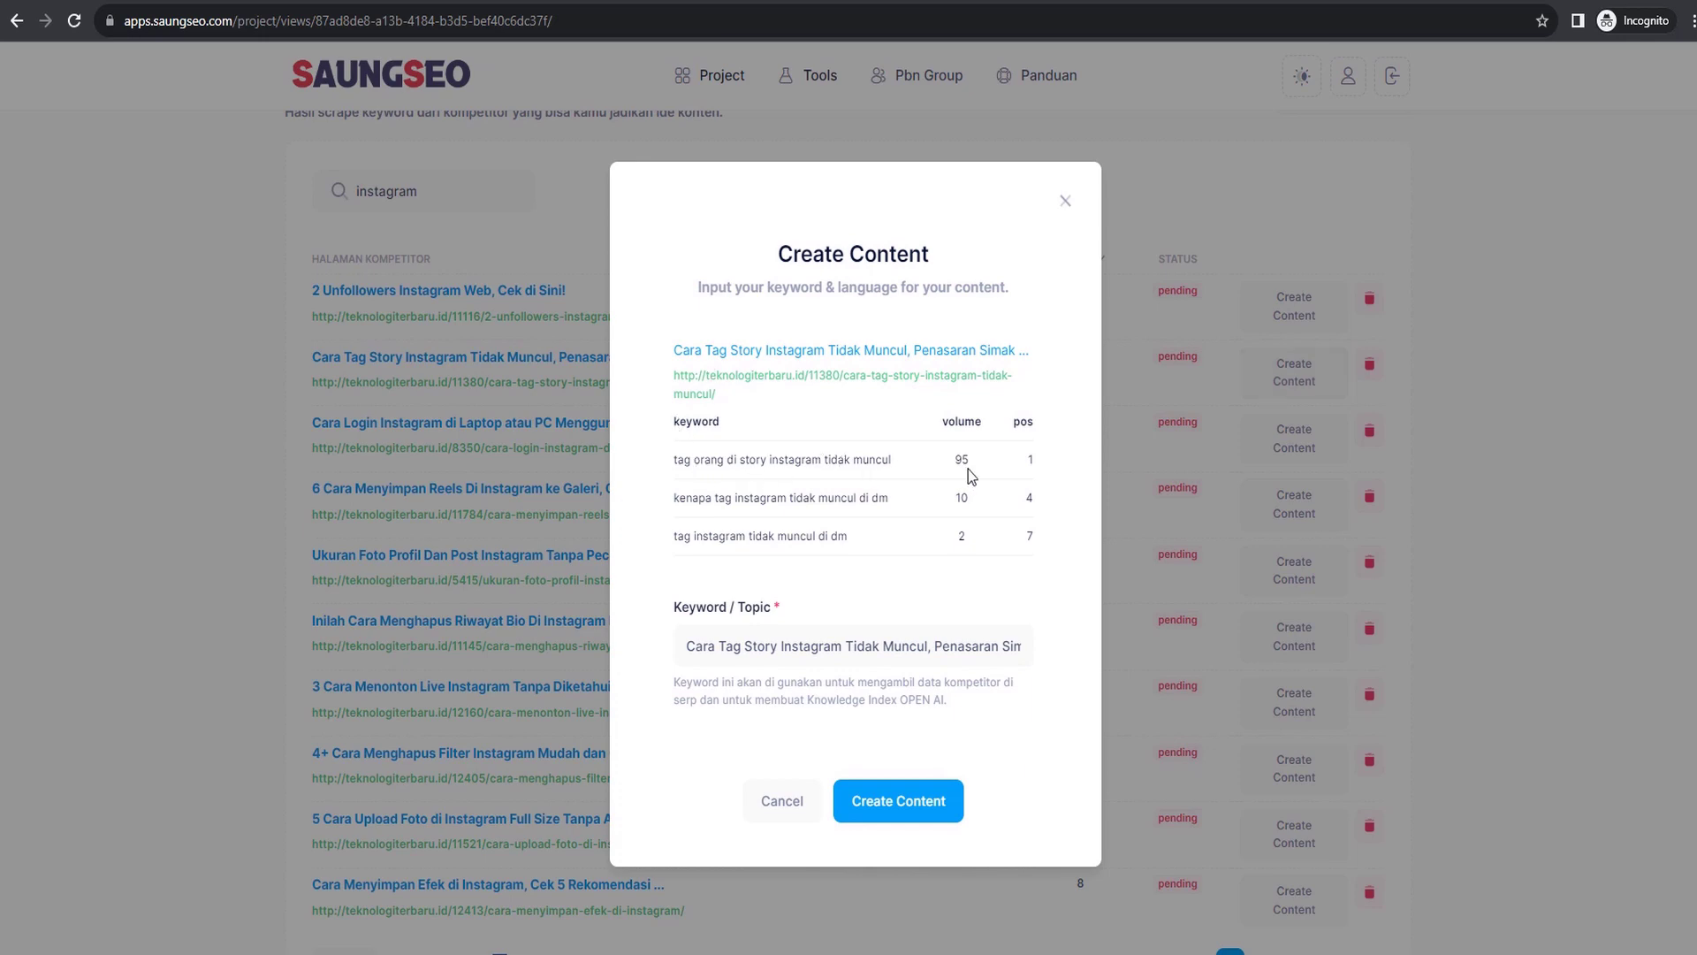
{"action": "left_click", "coordinate": [1065, 200]}
{"action": "scroll", "coordinate": [705, 492], "scroll_direction": "down", "scroll_amount": 1}
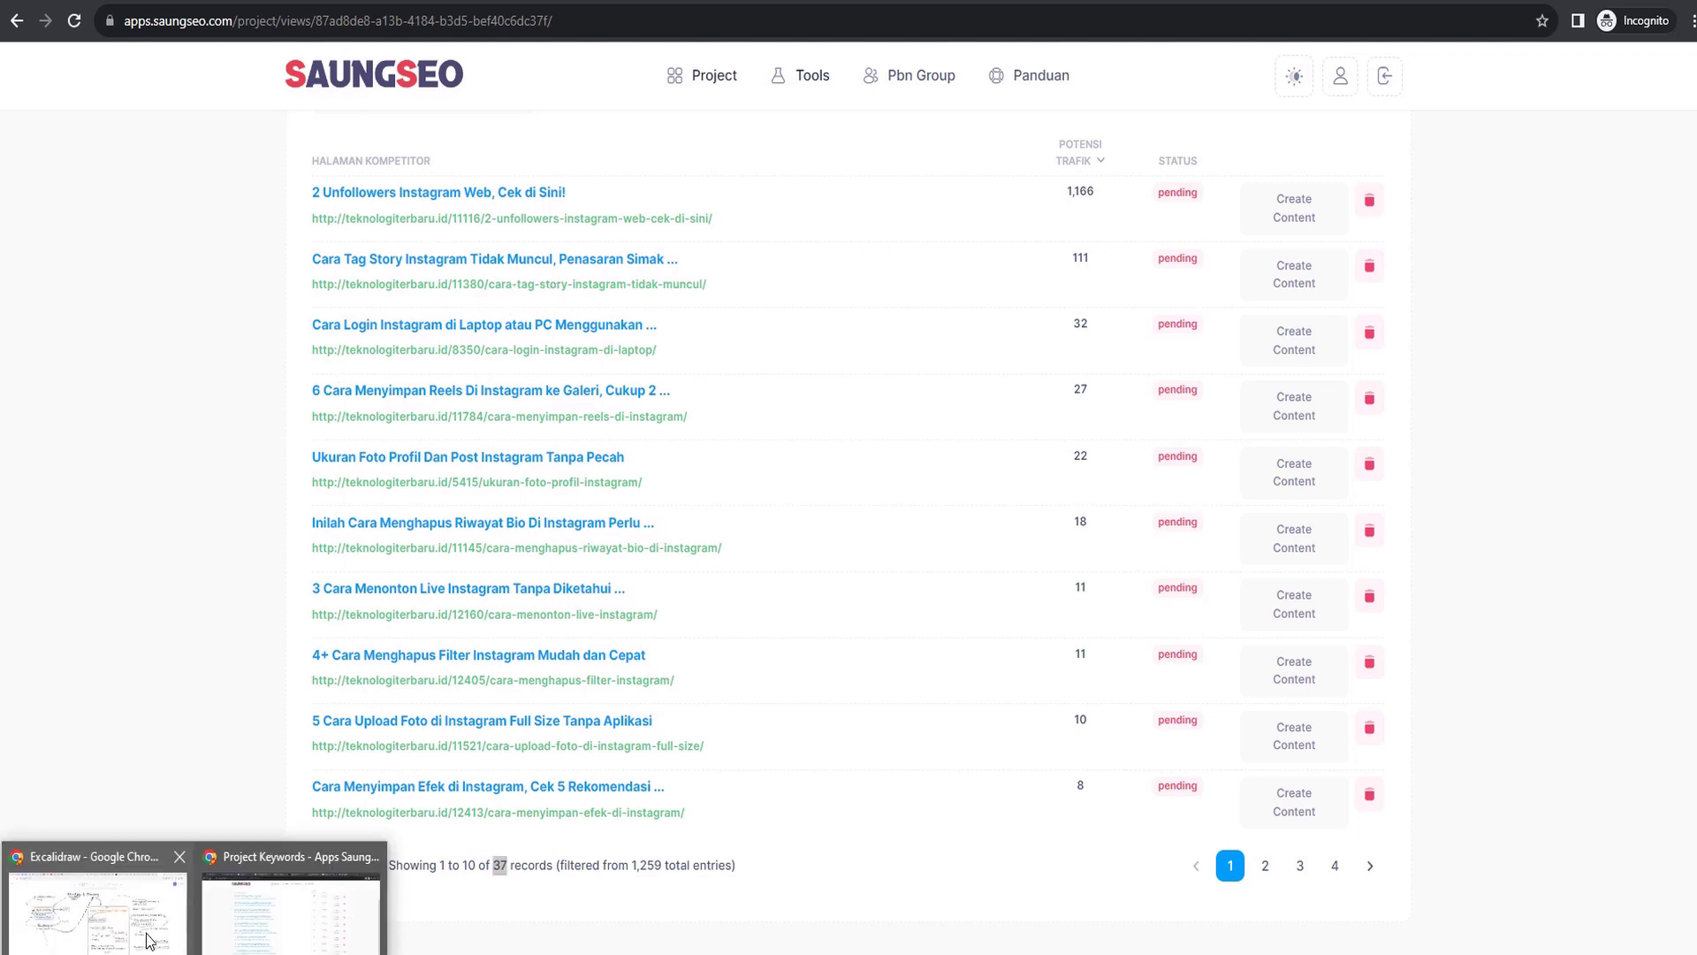
Switch to the Excalidraw "Strategi & Planning" diagram and review its relevance page, authority and "KOMPETITOR" concept items
{"action": "left_click", "coordinate": [88, 914]}
{"action": "left_click", "coordinate": [339, 389]}
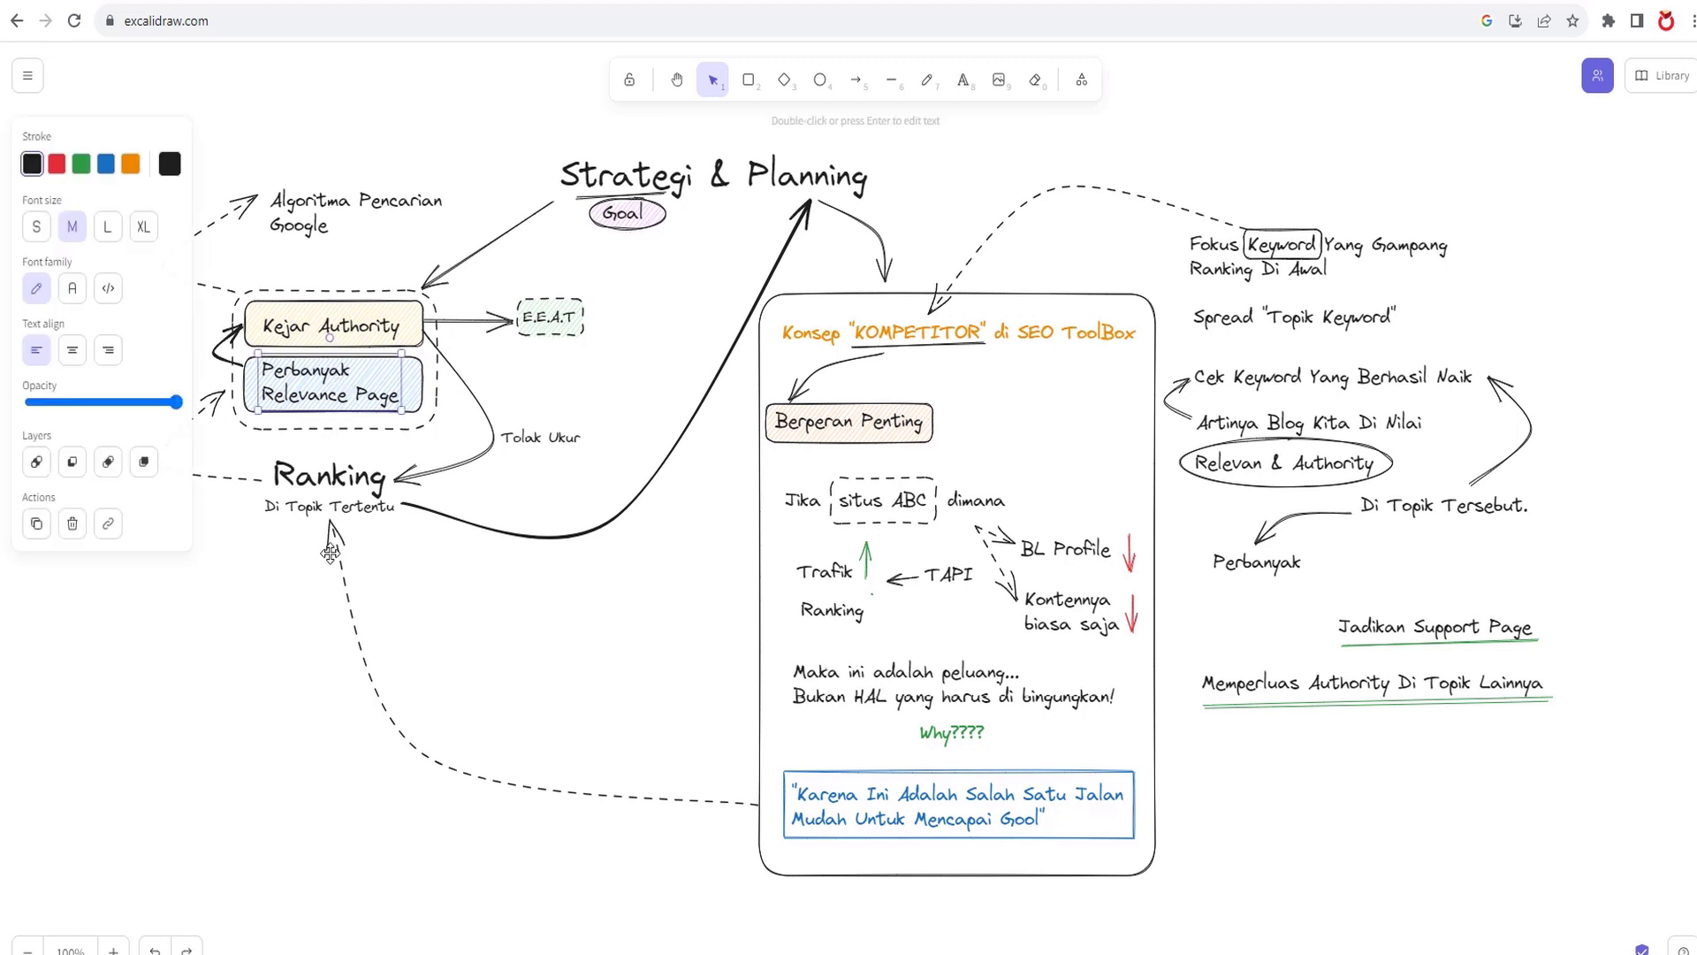
{"action": "left_click", "coordinate": [311, 559]}
{"action": "left_click", "coordinate": [357, 330]}
{"action": "left_click", "coordinate": [590, 610]}
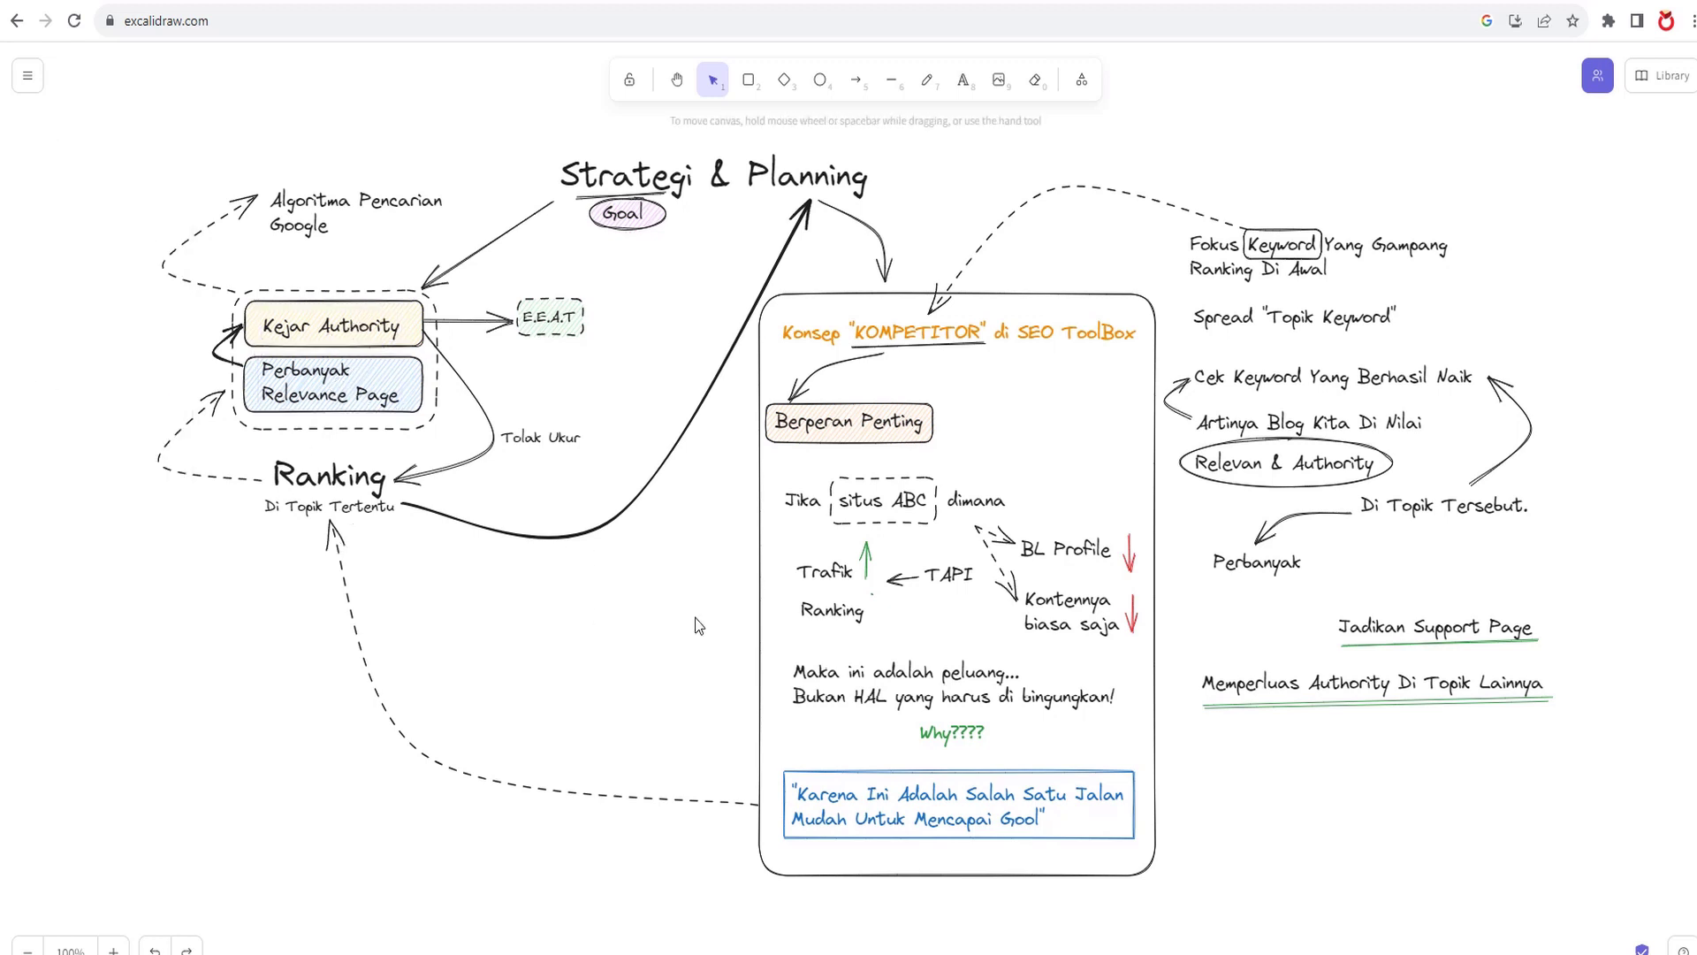
{"action": "left_click", "coordinate": [916, 335]}
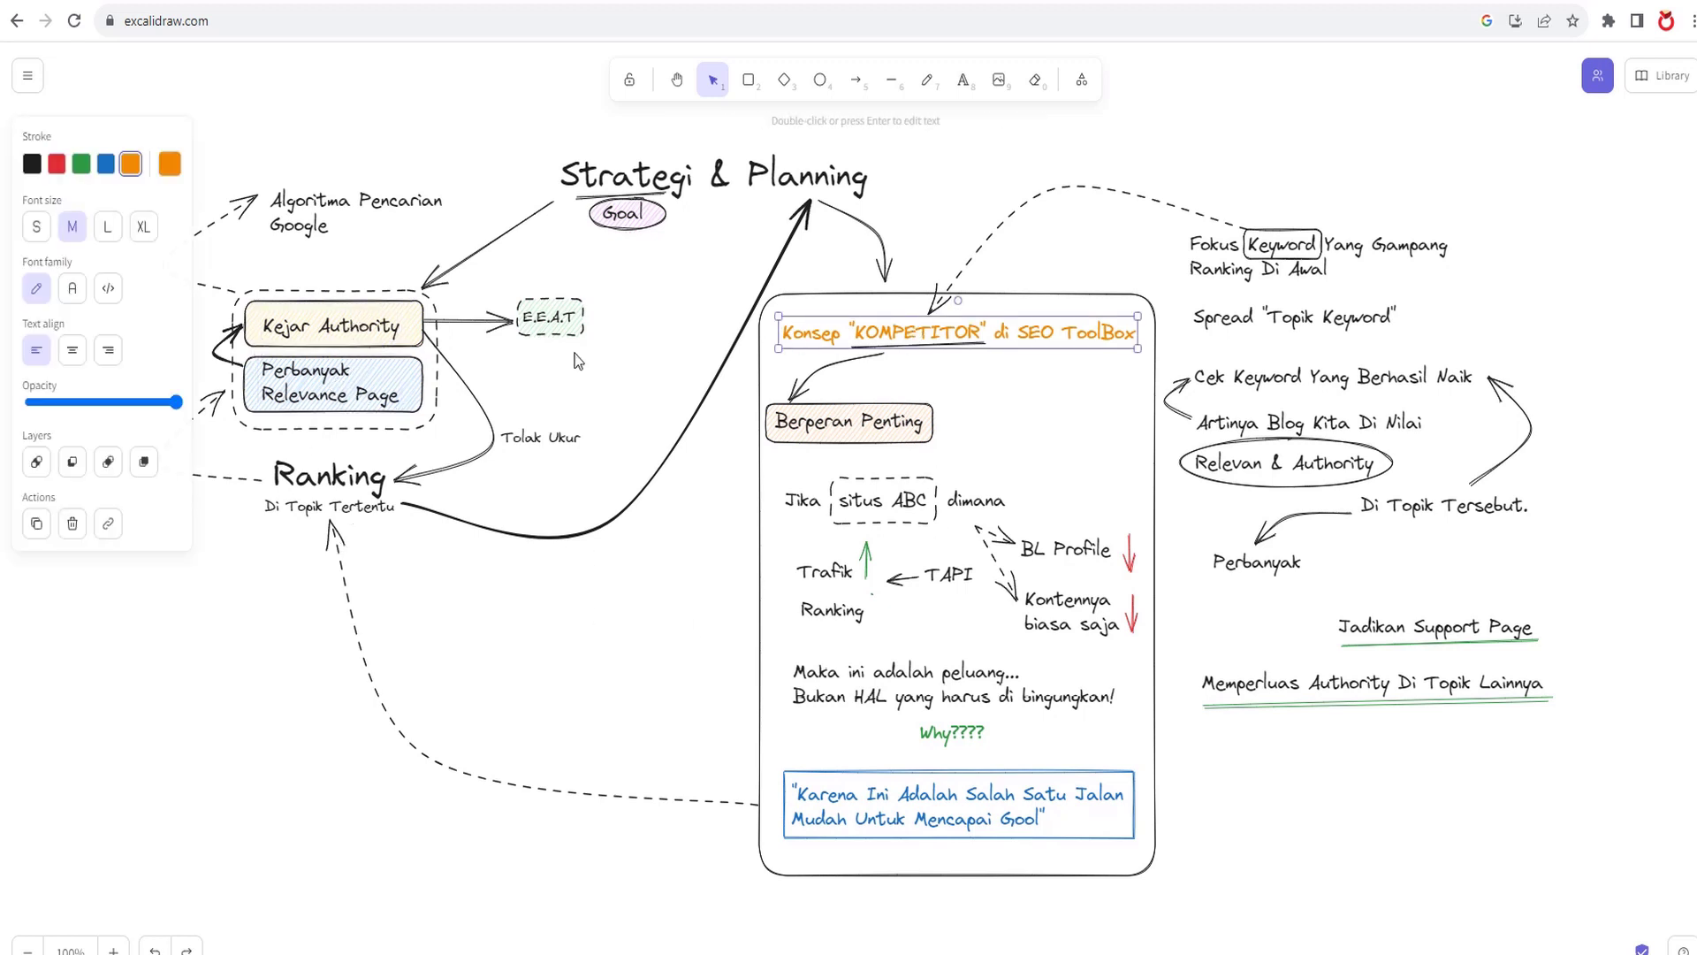
Review how "Kejar Authority", "Perbanyak Relevance Page" and "Ranking" connect in the diagram, and return to the SaungSEO competitor list
{"action": "left_click", "coordinate": [380, 325]}
{"action": "left_click", "coordinate": [495, 377]}
{"action": "left_click", "coordinate": [336, 388]}
{"action": "left_click", "coordinate": [1432, 768]}
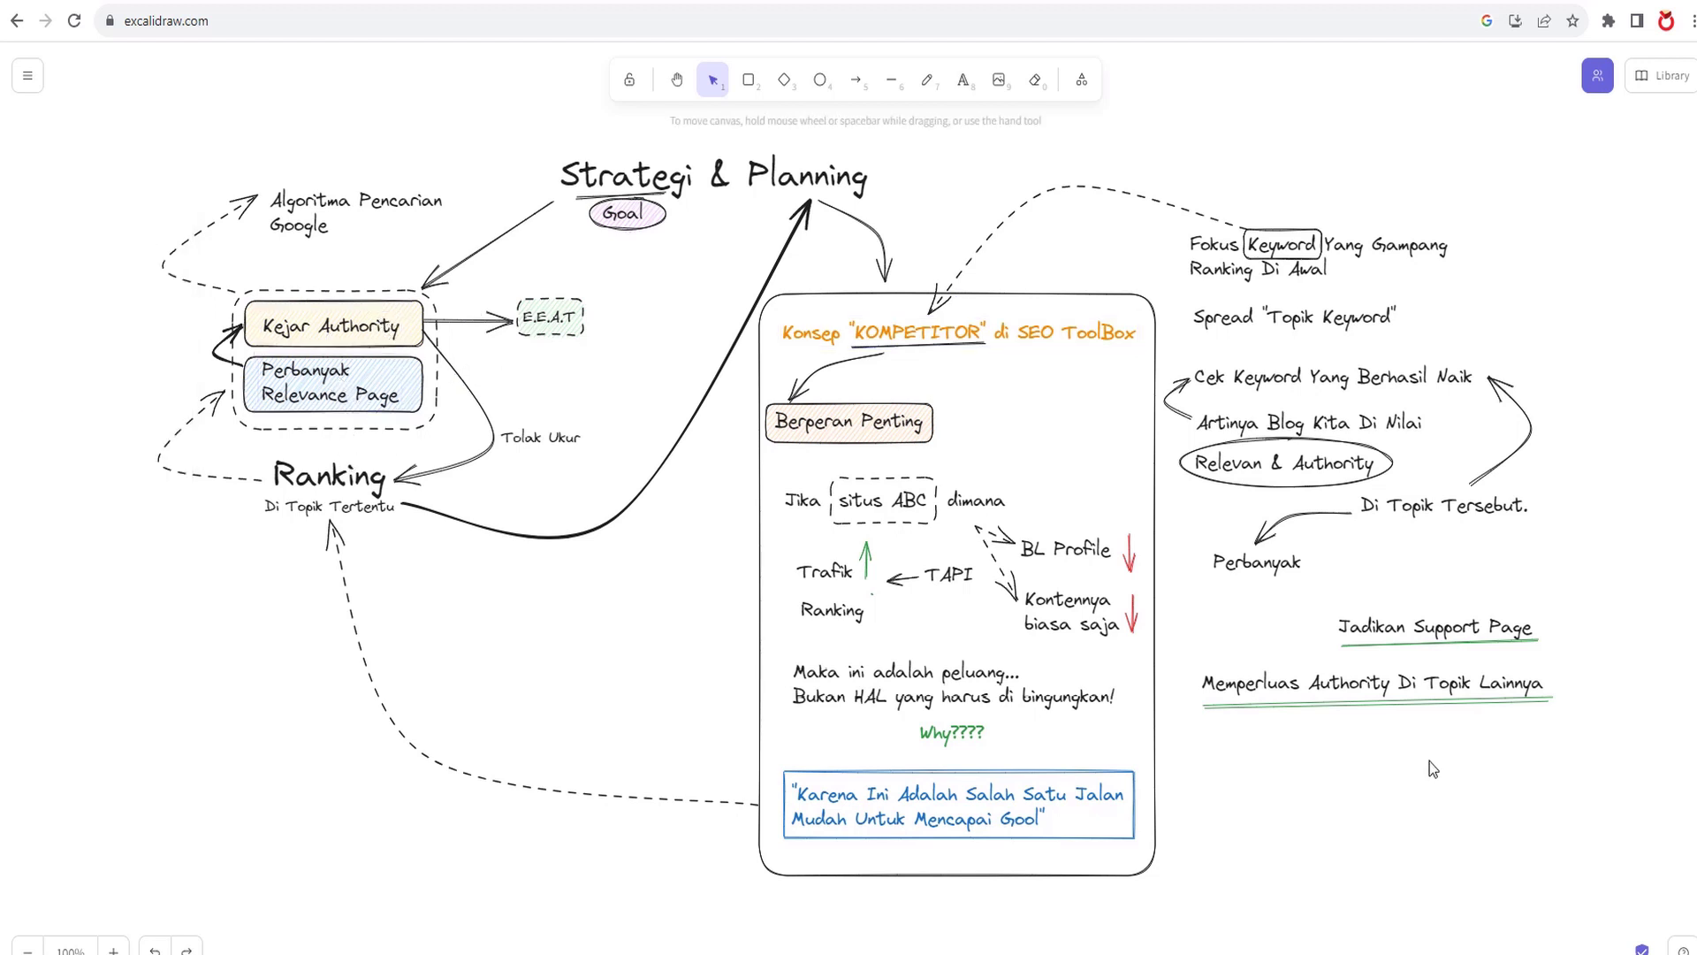
{"action": "left_click", "coordinate": [324, 498]}
{"action": "left_click", "coordinate": [314, 488]}
{"action": "left_click", "coordinate": [362, 334]}
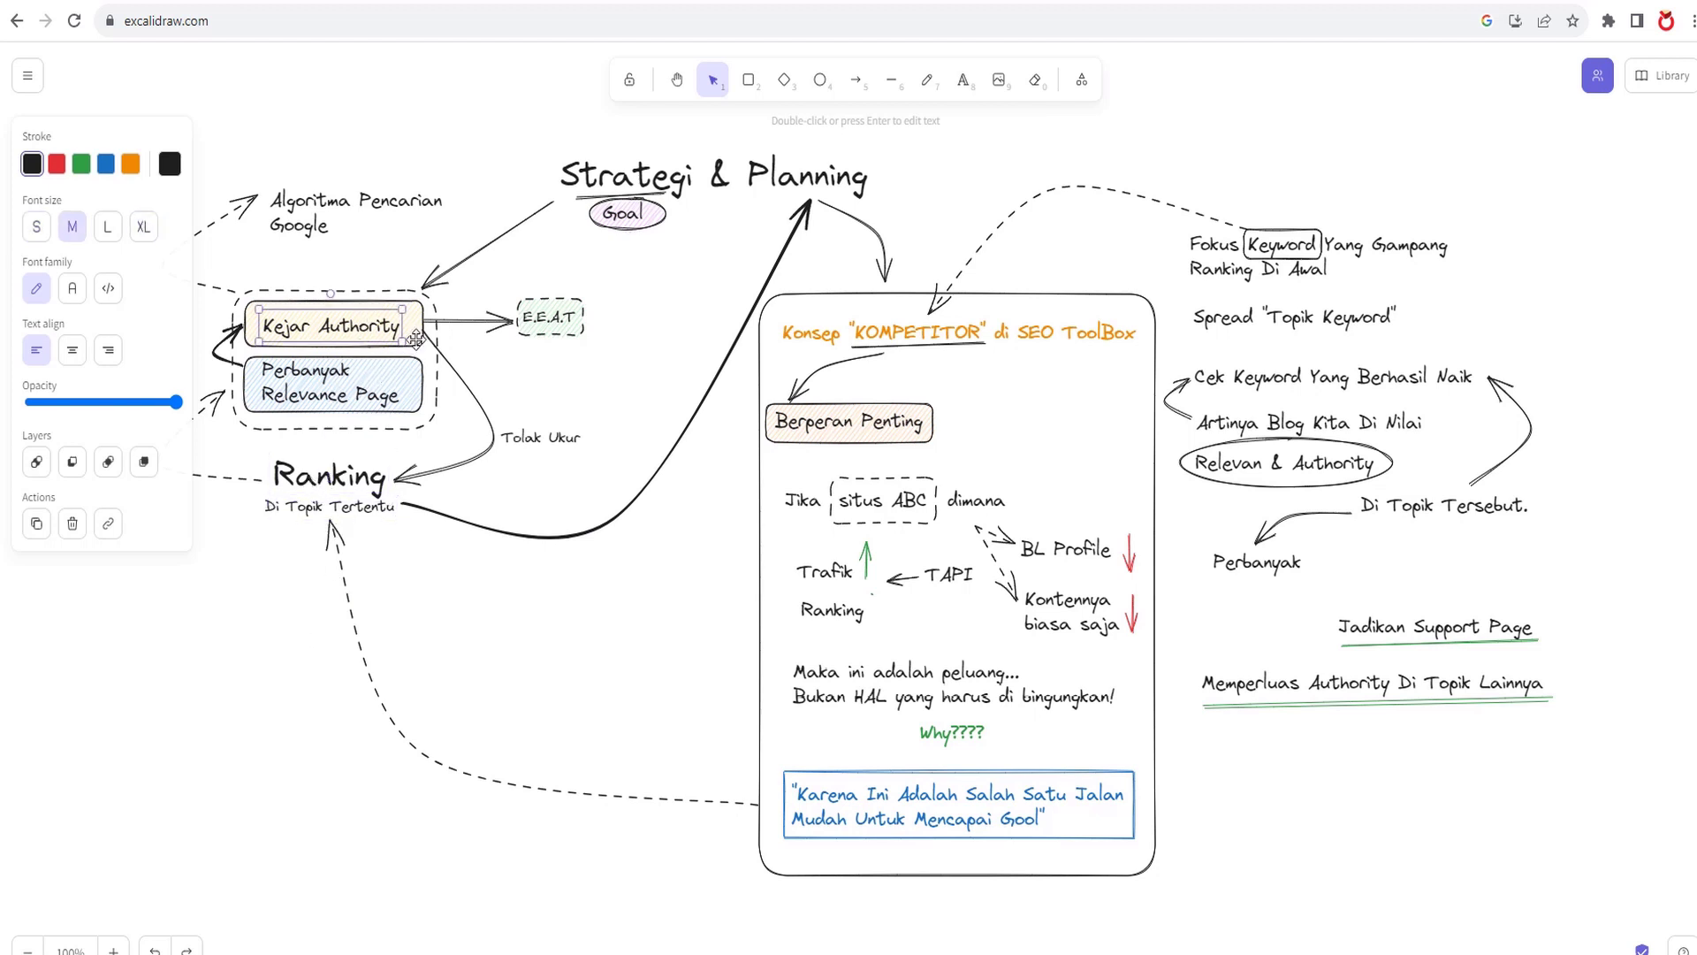
{"action": "left_click", "coordinate": [698, 459]}
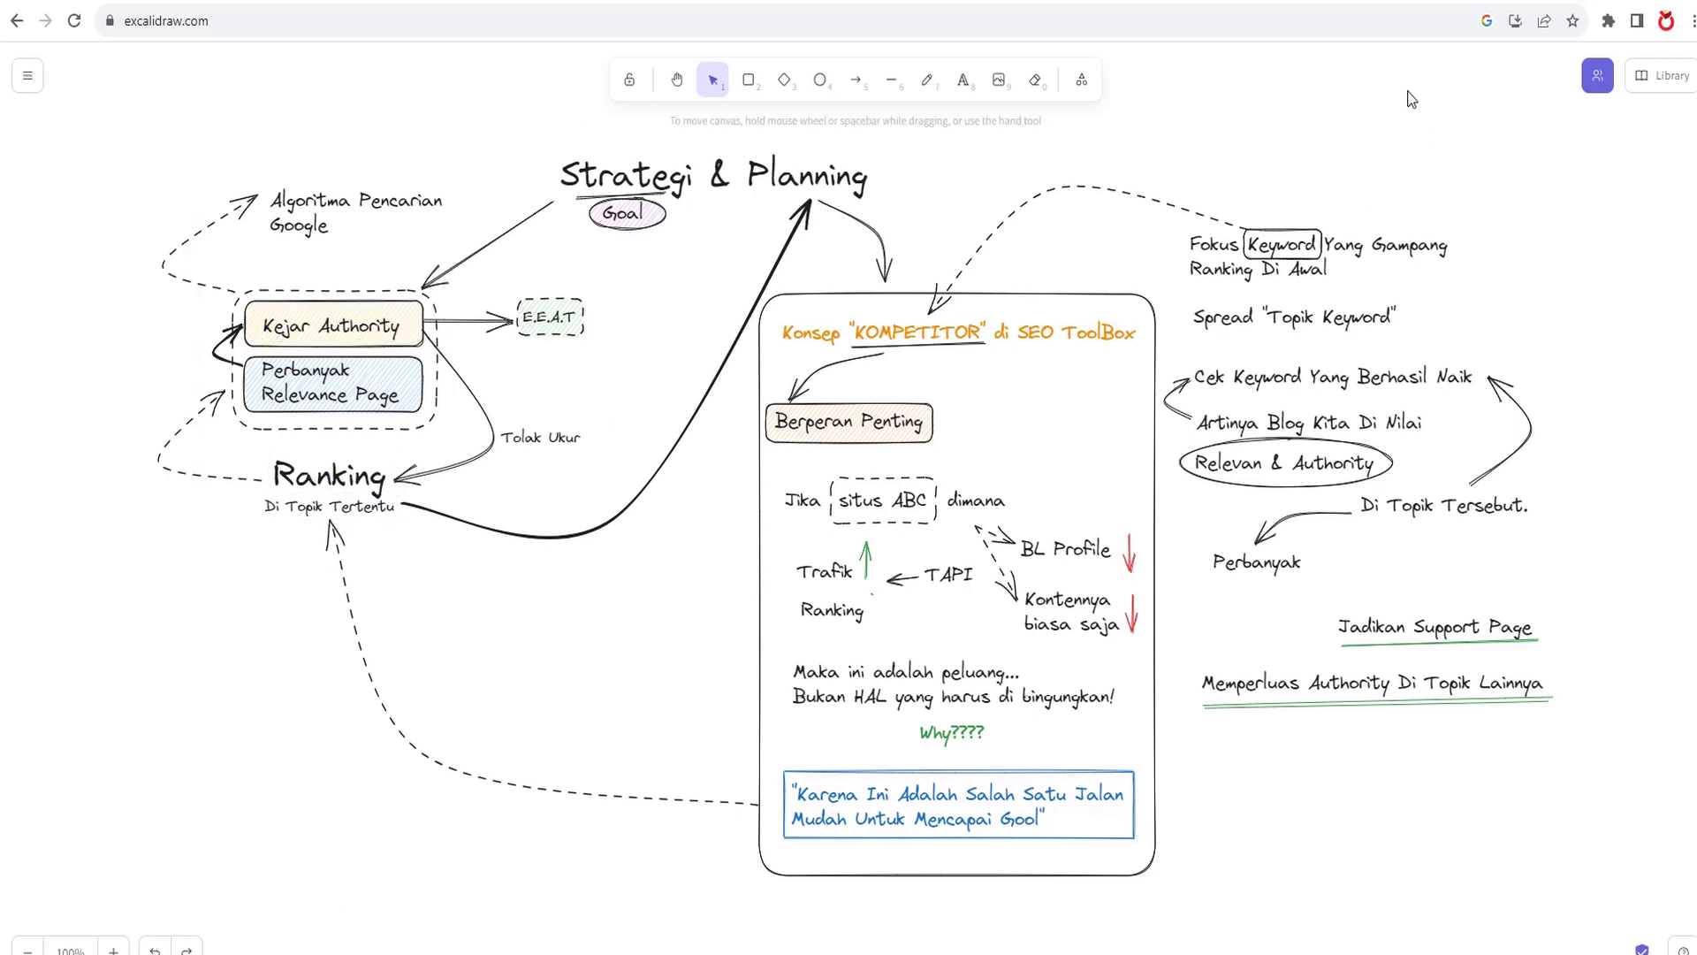
{"action": "left_click", "coordinate": [252, 924]}
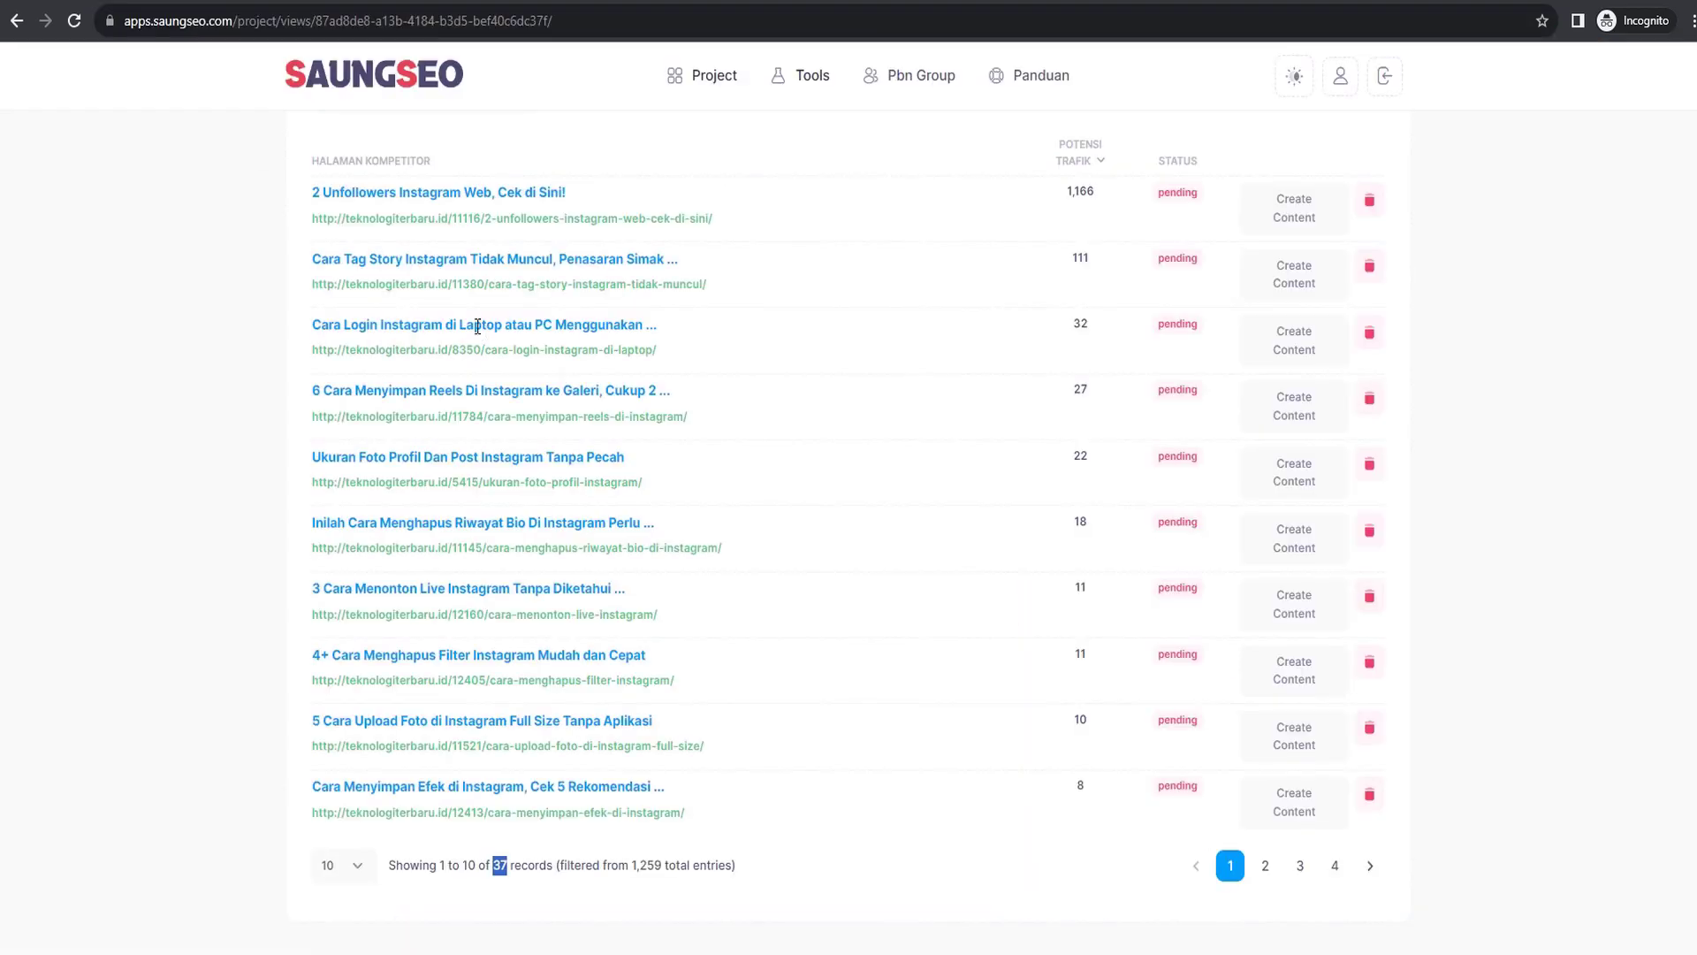
Replace the competitor list's search term with "teknologiterb" to filter the pages by that domain
{"action": "scroll", "coordinate": [544, 356], "scroll_direction": "up", "scroll_amount": 3}
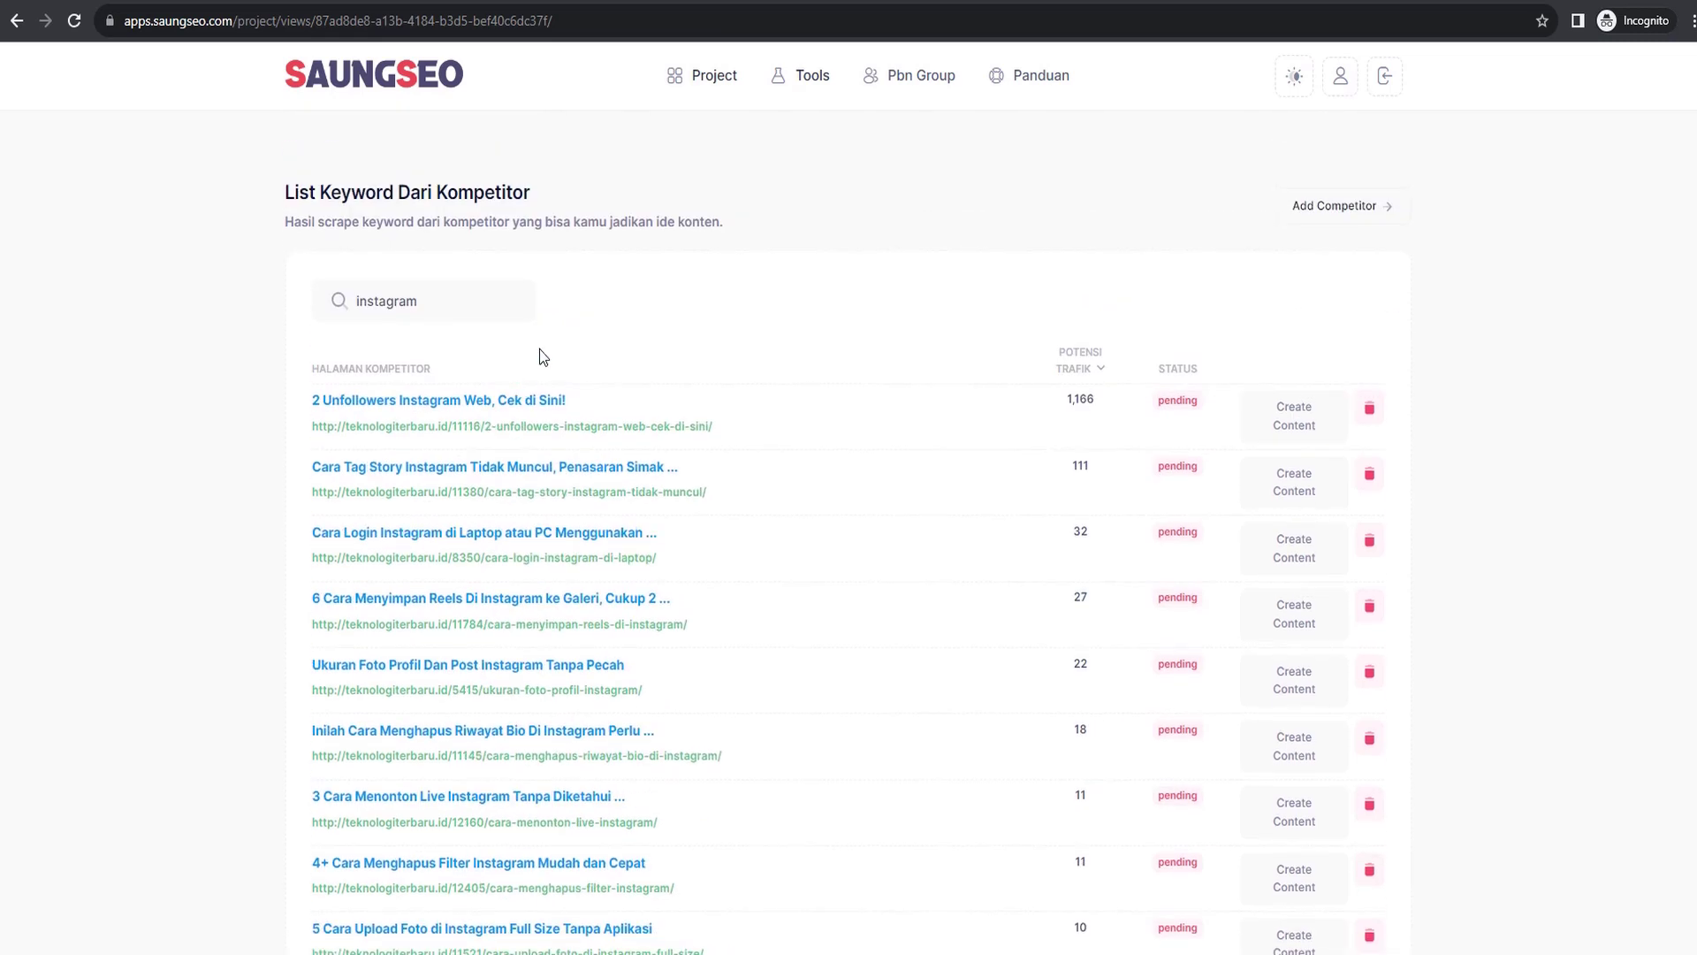
{"action": "left_click_drag", "start_coordinate": [430, 302], "coordinate": [343, 311]}
{"action": "type", "text": "teknog"}
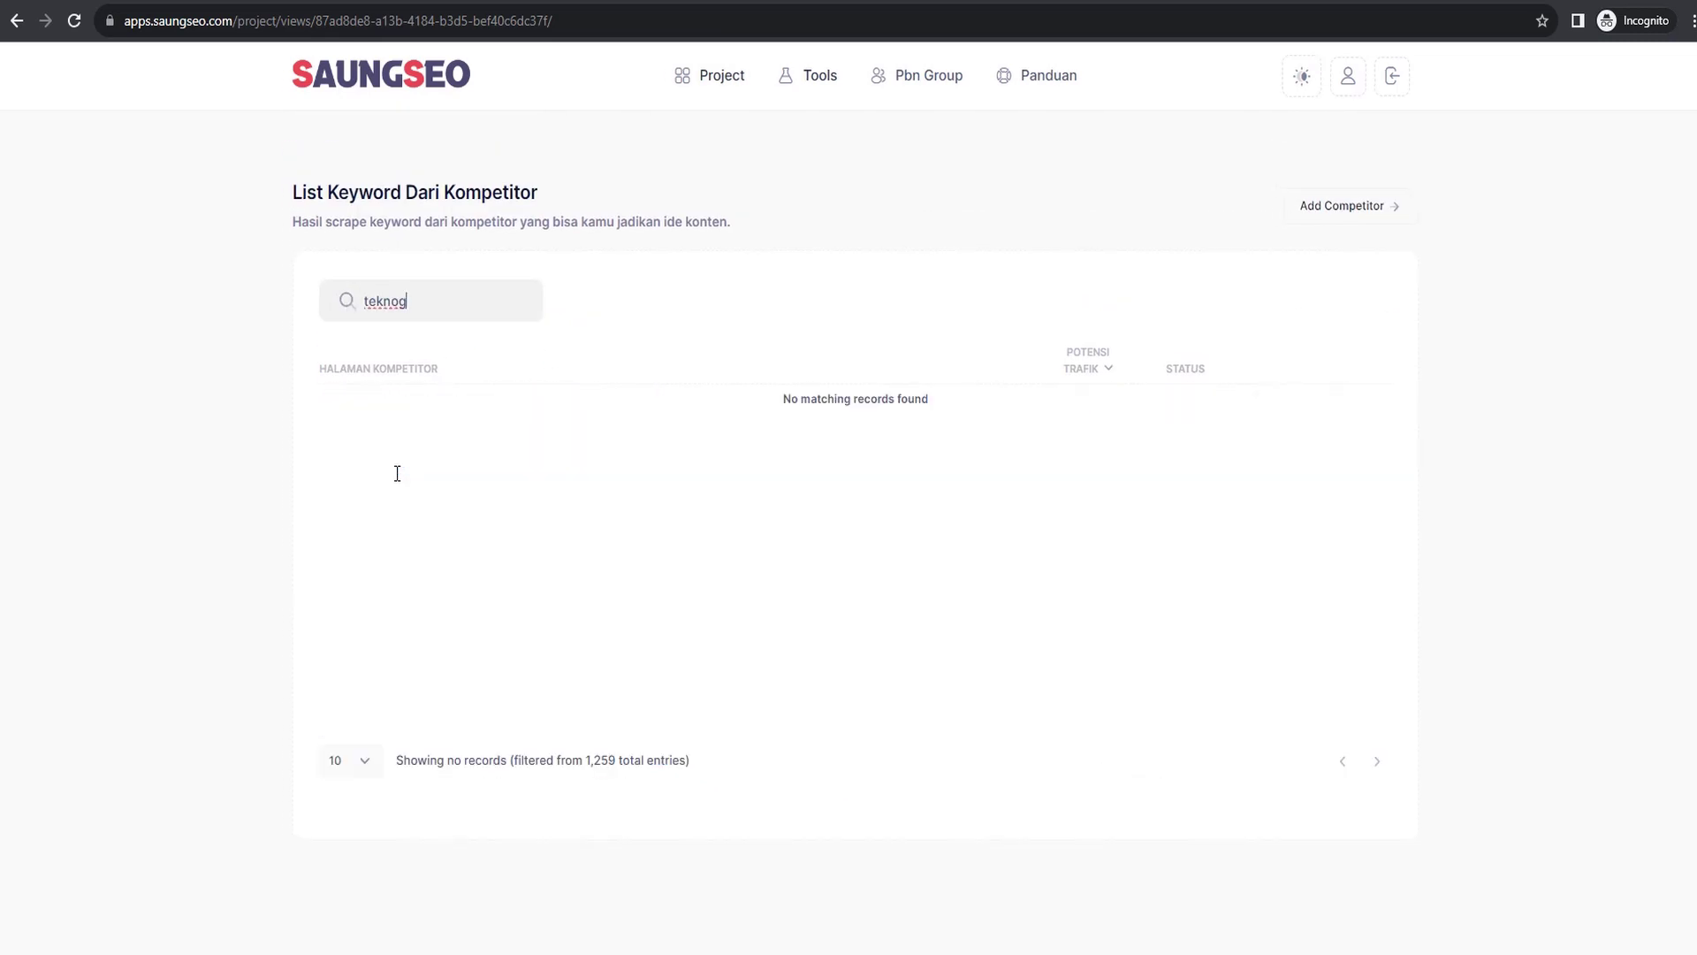
{"action": "key", "text": "BackSpace"}
{"action": "type", "text": "logi"}
{"action": "scroll", "coordinate": [415, 513], "scroll_direction": "down", "scroll_amount": 3}
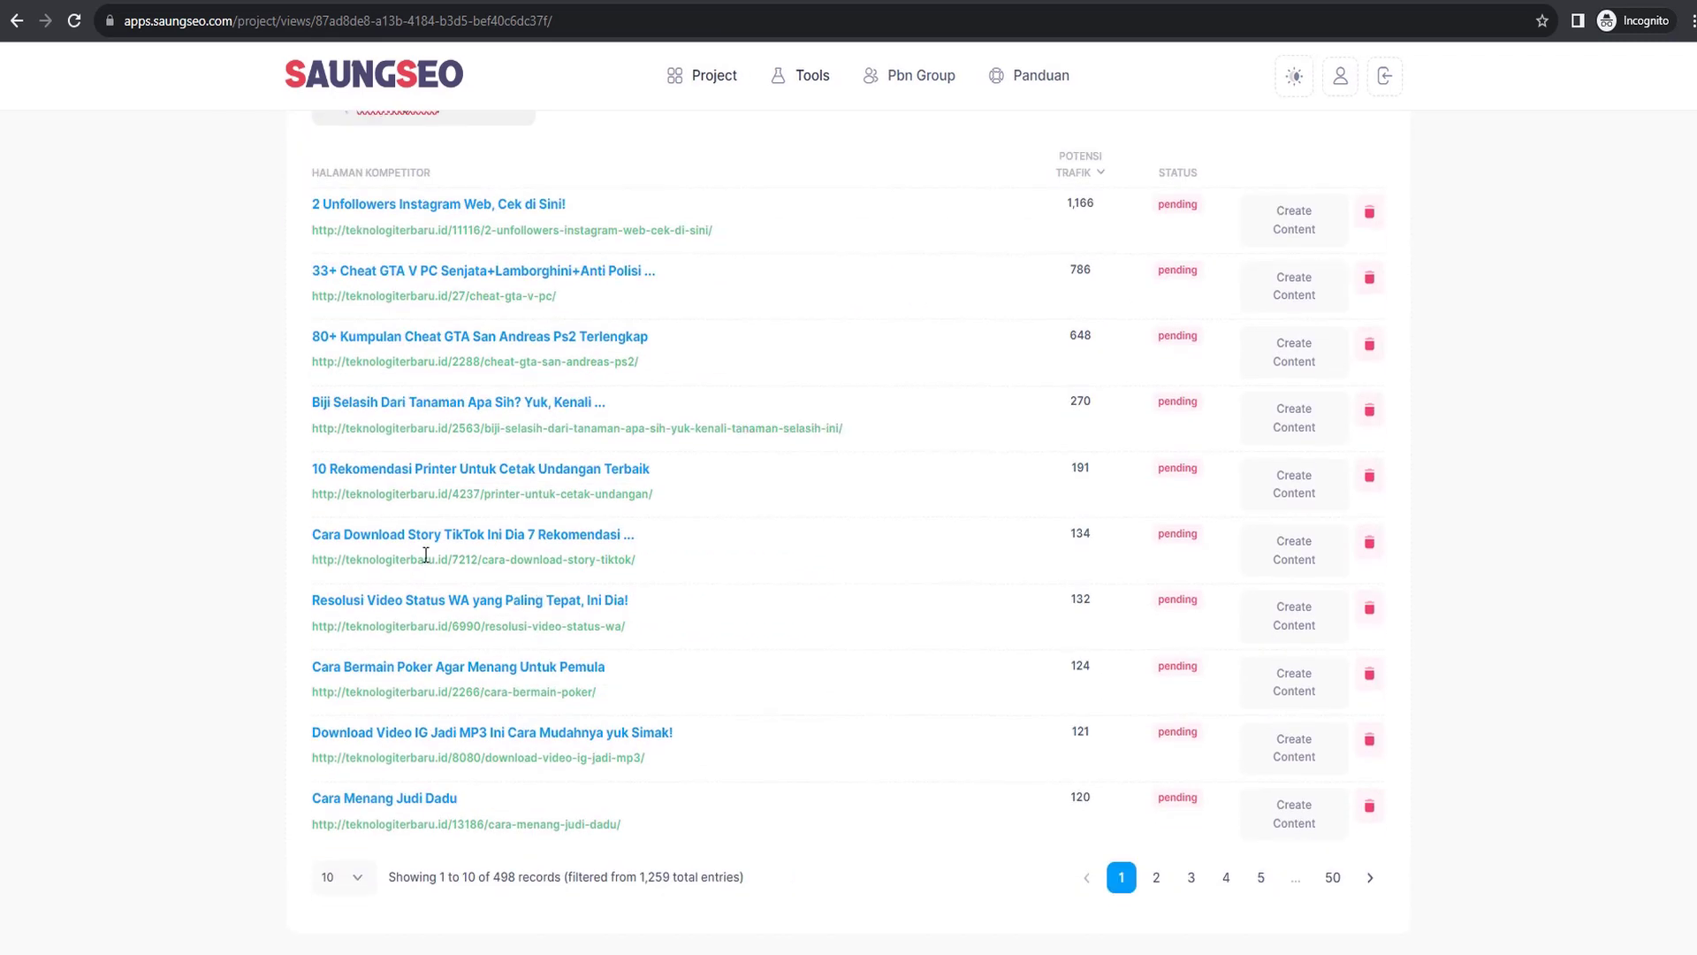
Copy the keyword "printer untuk cetak undangan" from the 10 Rekomendasi Printer Untuk Cetak Undangan Terbaik content form, close the form and get the page's URL
{"action": "left_click", "coordinate": [256, 476]}
{"action": "left_click", "coordinate": [1269, 475]}
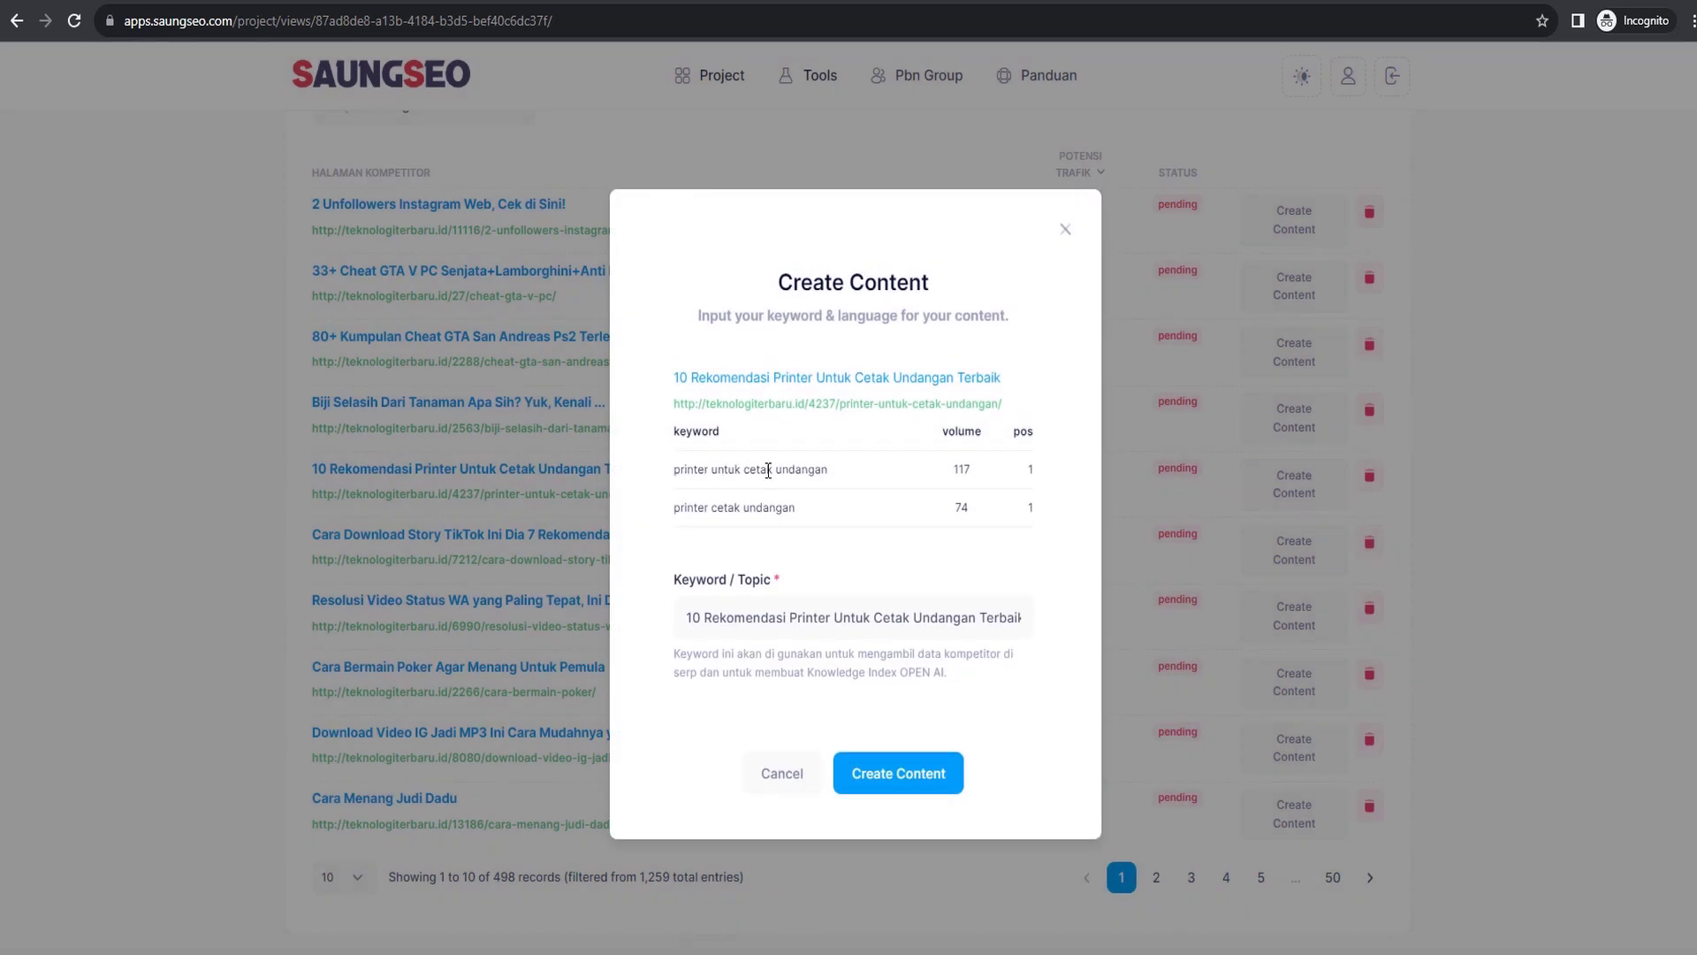
{"action": "left_click_drag", "start_coordinate": [677, 471], "coordinate": [811, 471]}
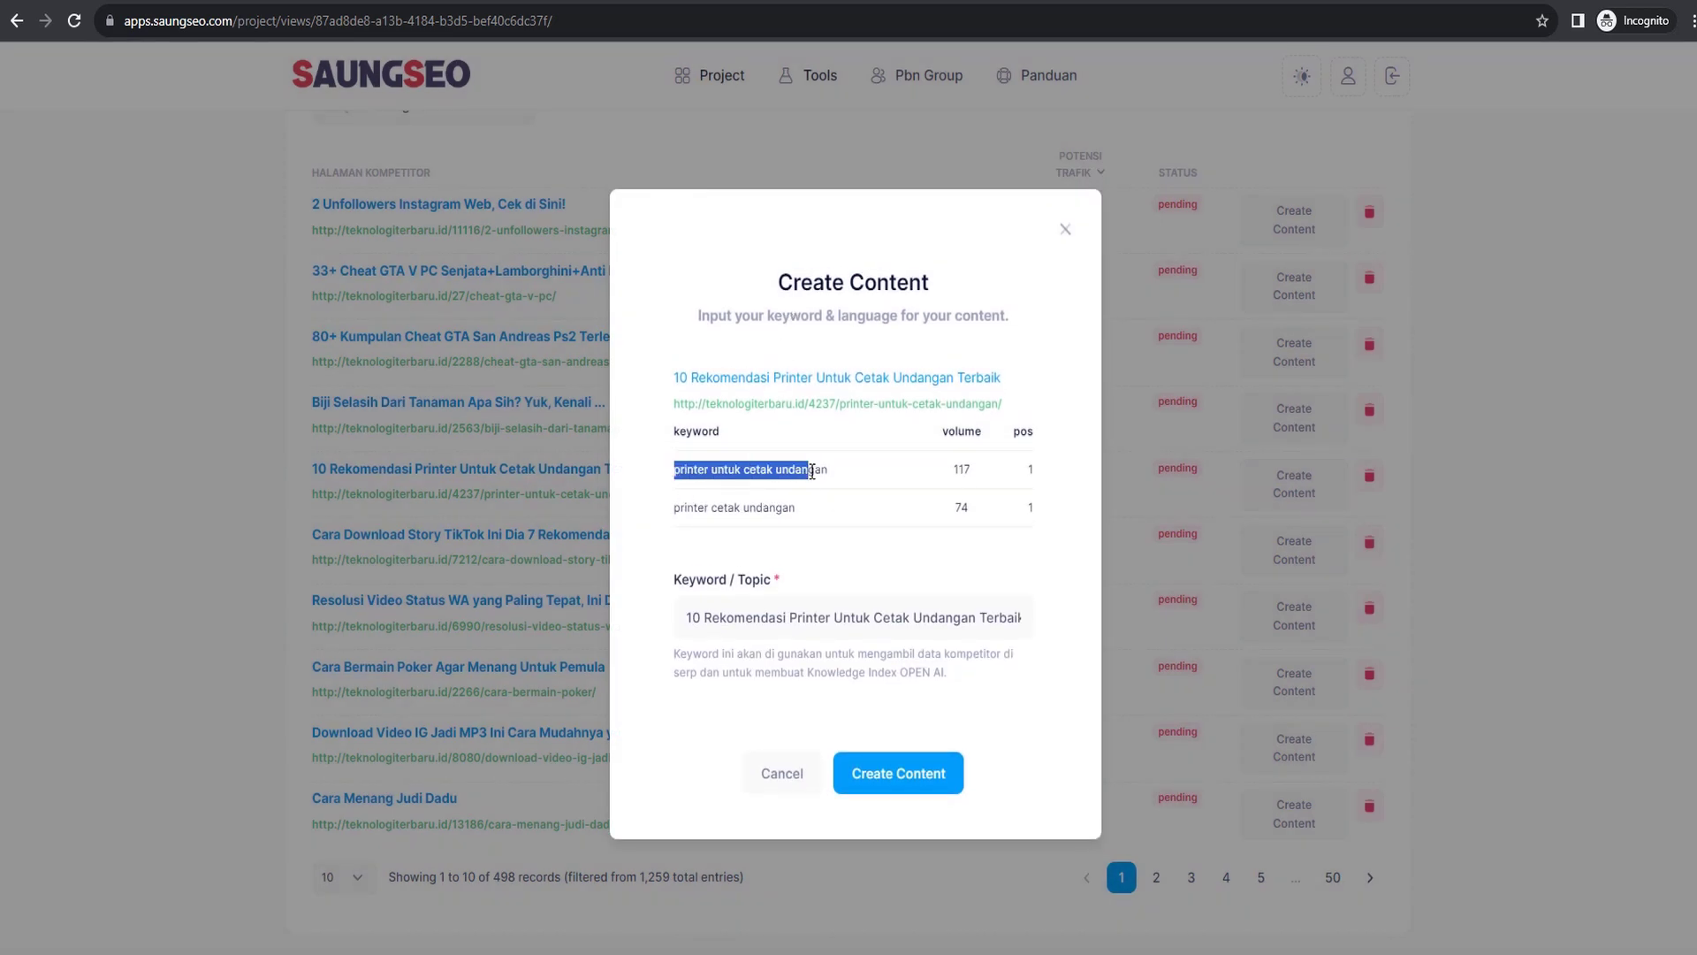
{"action": "left_click", "coordinate": [130, 470]}
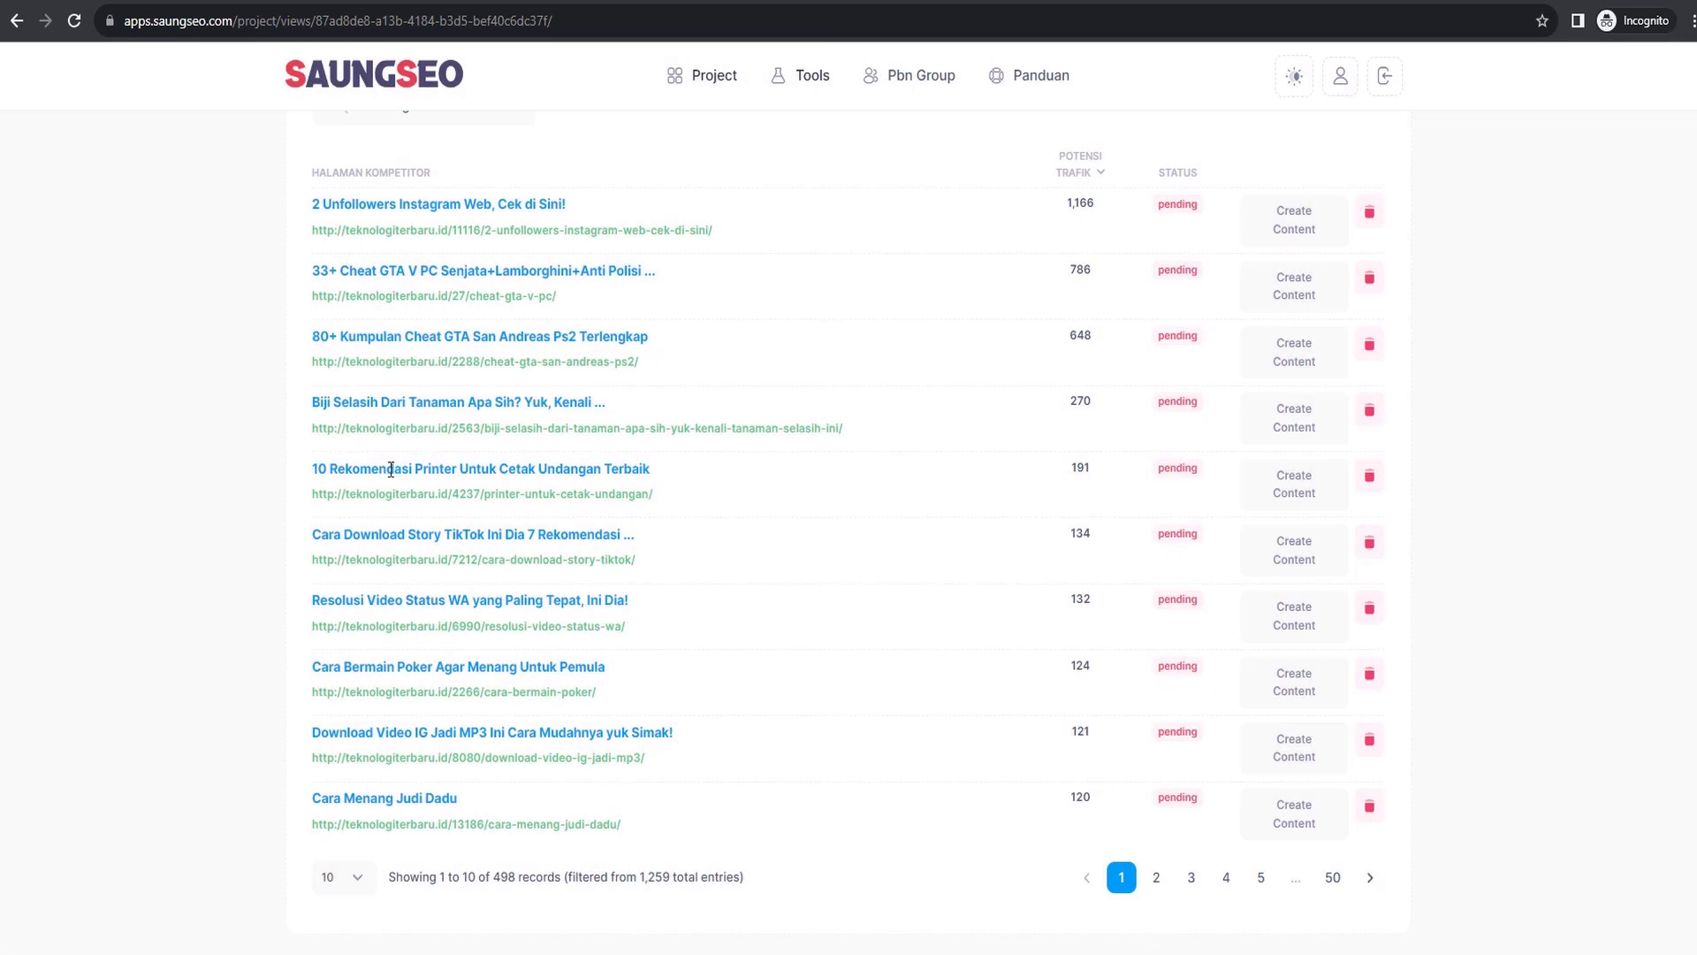
{"action": "left_click", "coordinate": [399, 495]}
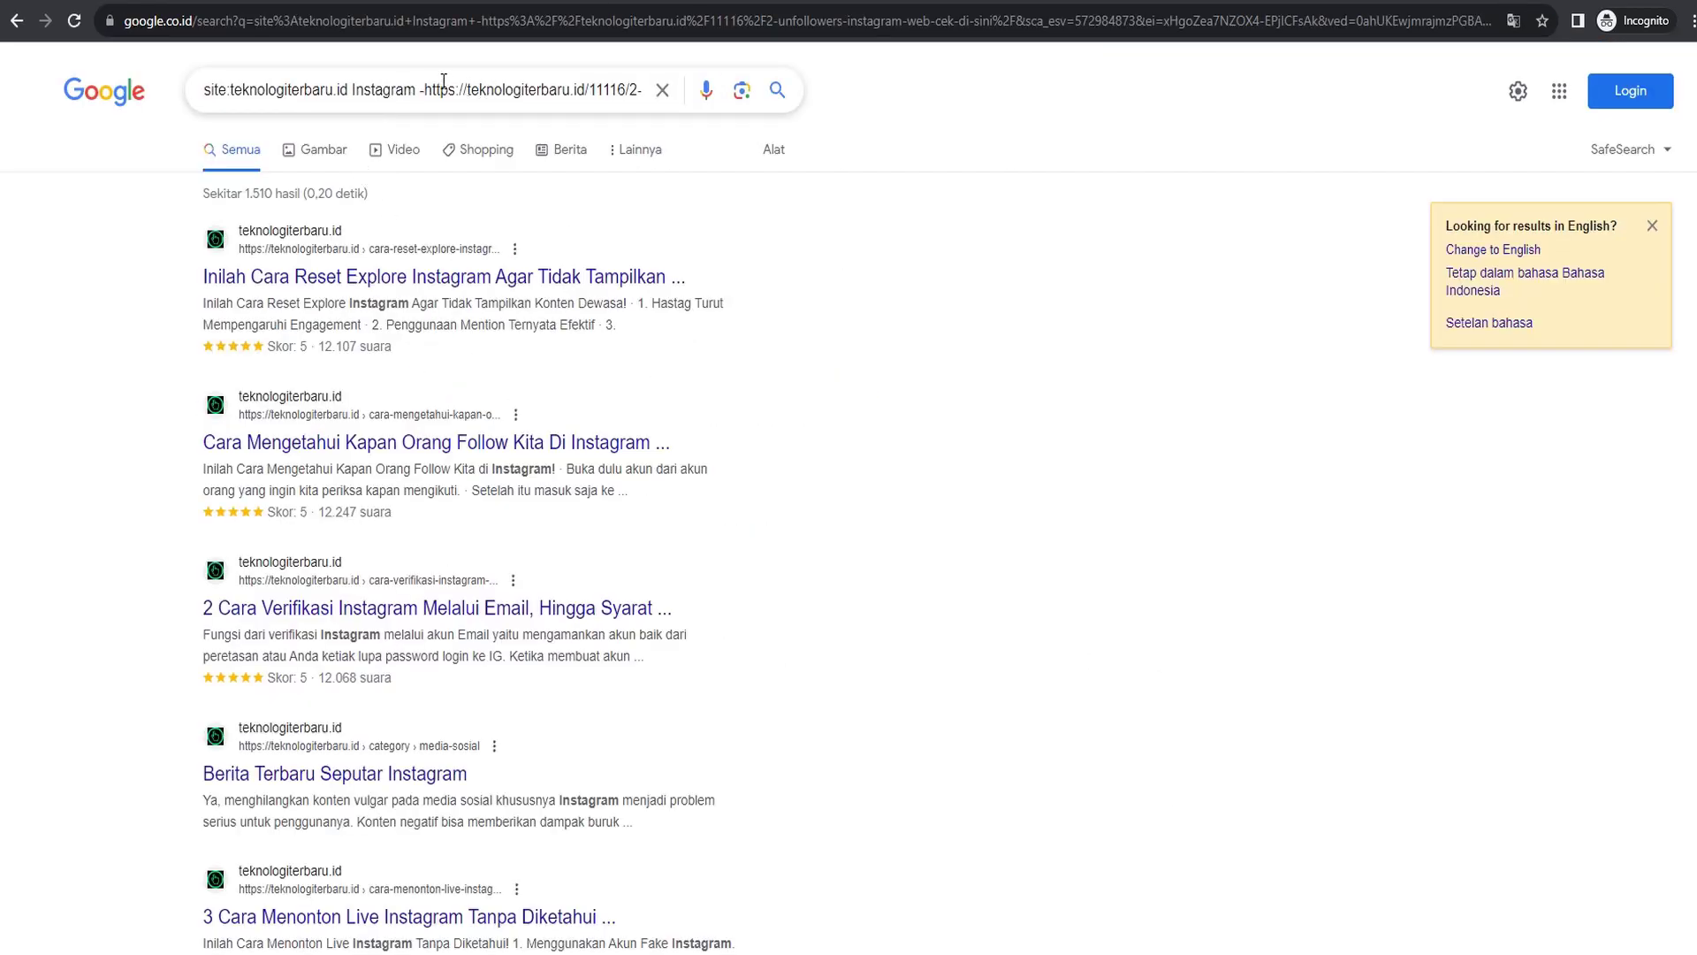
{"action": "left_click", "coordinate": [422, 91]}
{"action": "double_click", "coordinate": [361, 91]}
{"action": "type", "text": "printer untuk cetak undangan"}
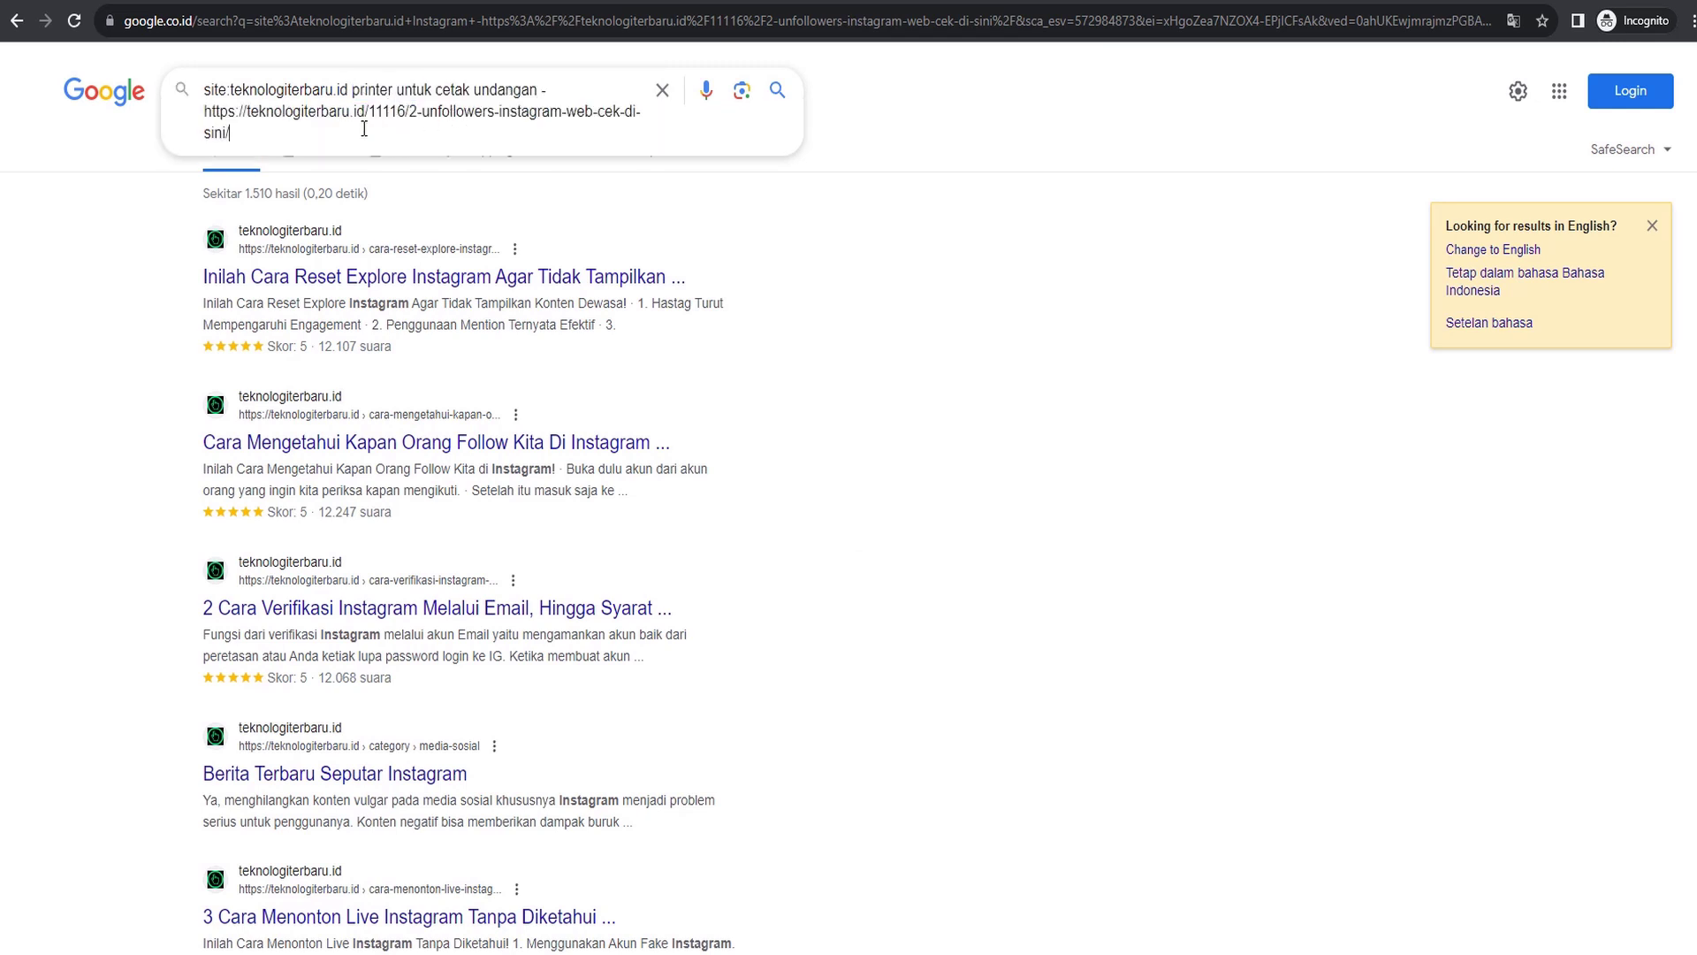
{"action": "left_click", "coordinate": [223, 22]}
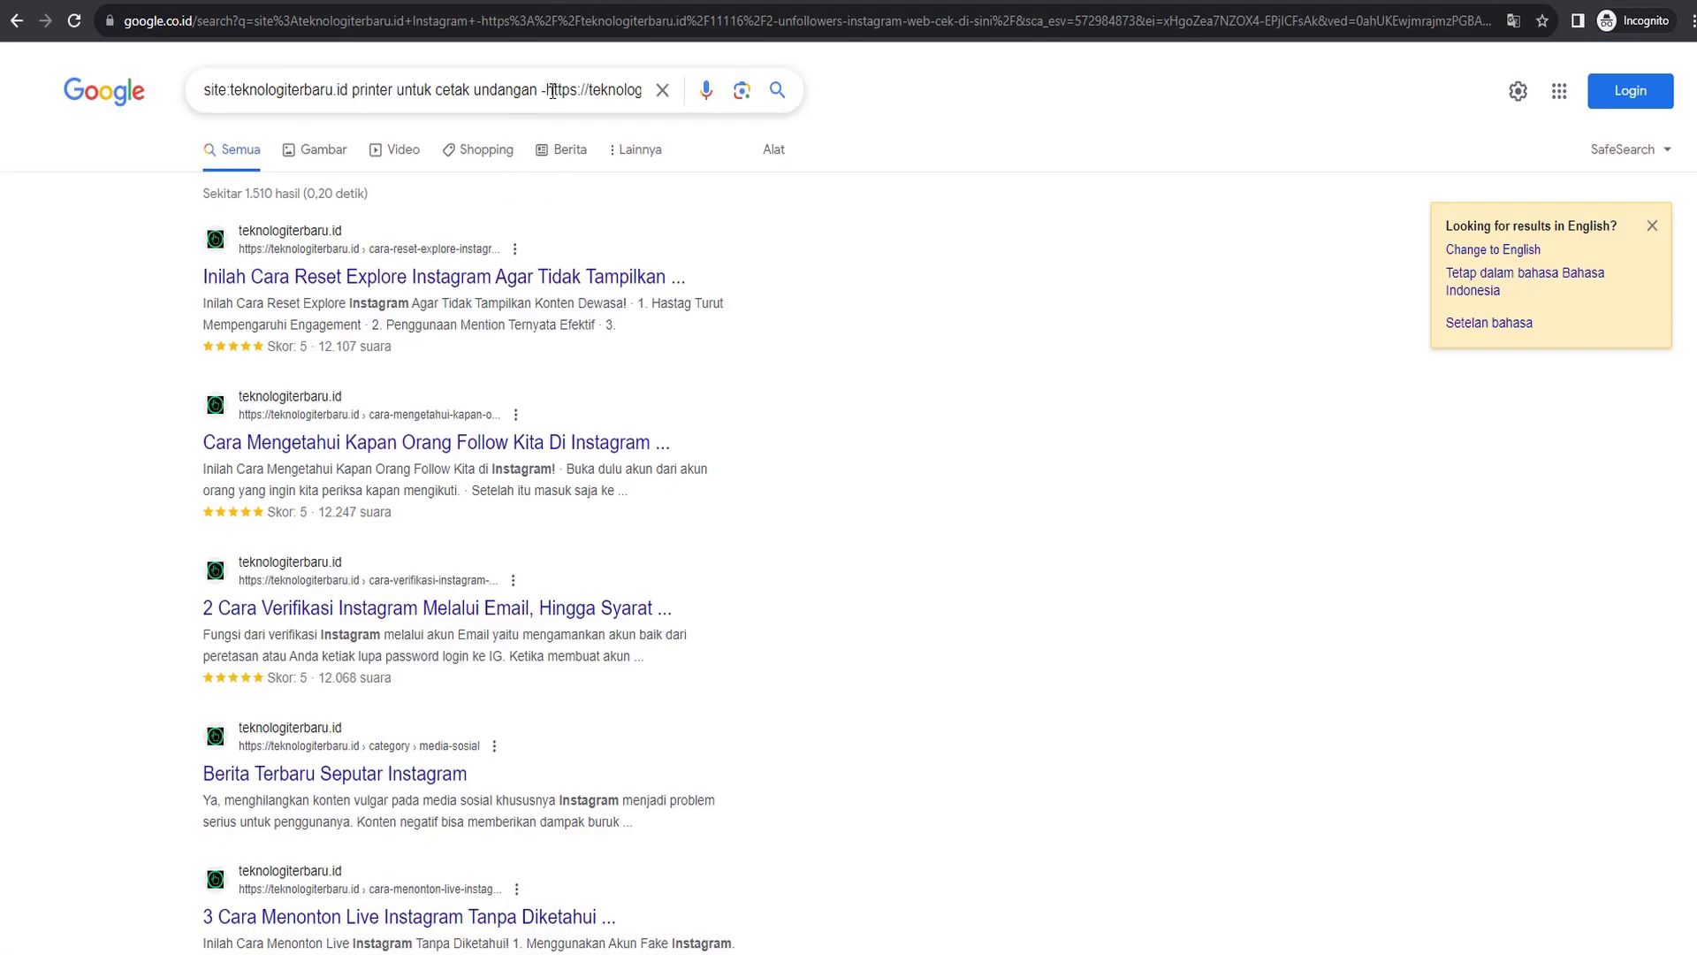
{"action": "left_click_drag", "start_coordinate": [547, 91], "coordinate": [471, 109]}
{"action": "key", "text": "BackSpace"}
{"action": "key", "text": "BackSpace"}
{"action": "type", "text": "https://teknologiterbaru.id/4237/printer-untuk-cetak-undangan/"}
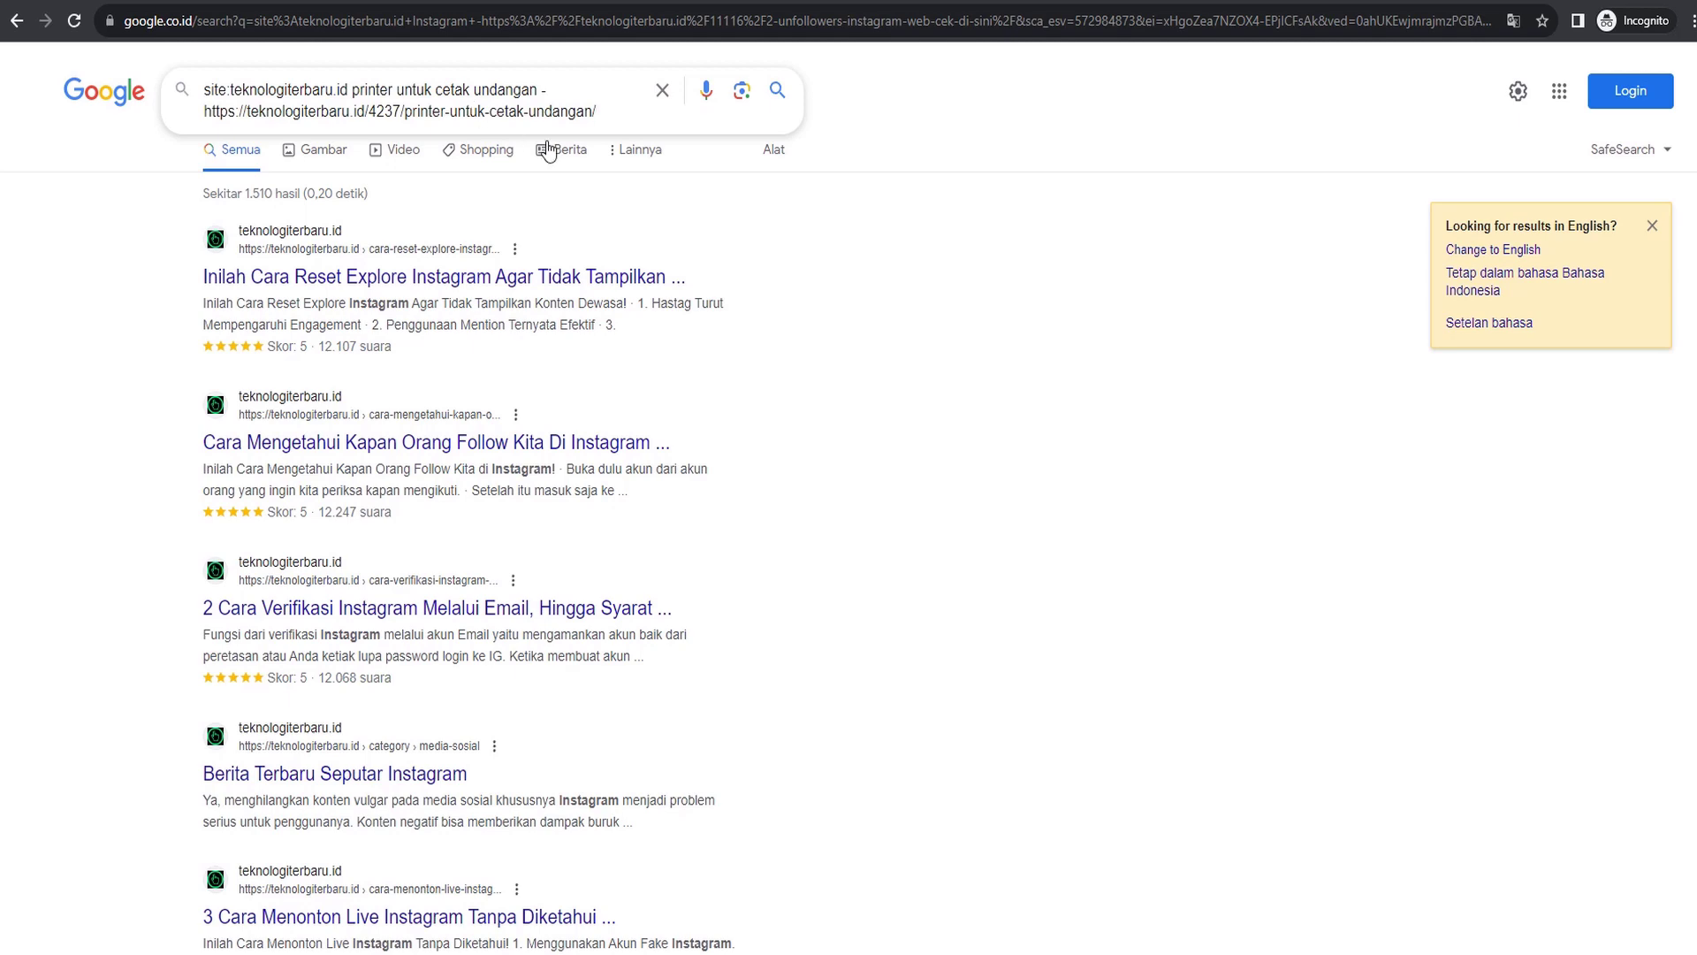
{"action": "key", "text": "Return"}
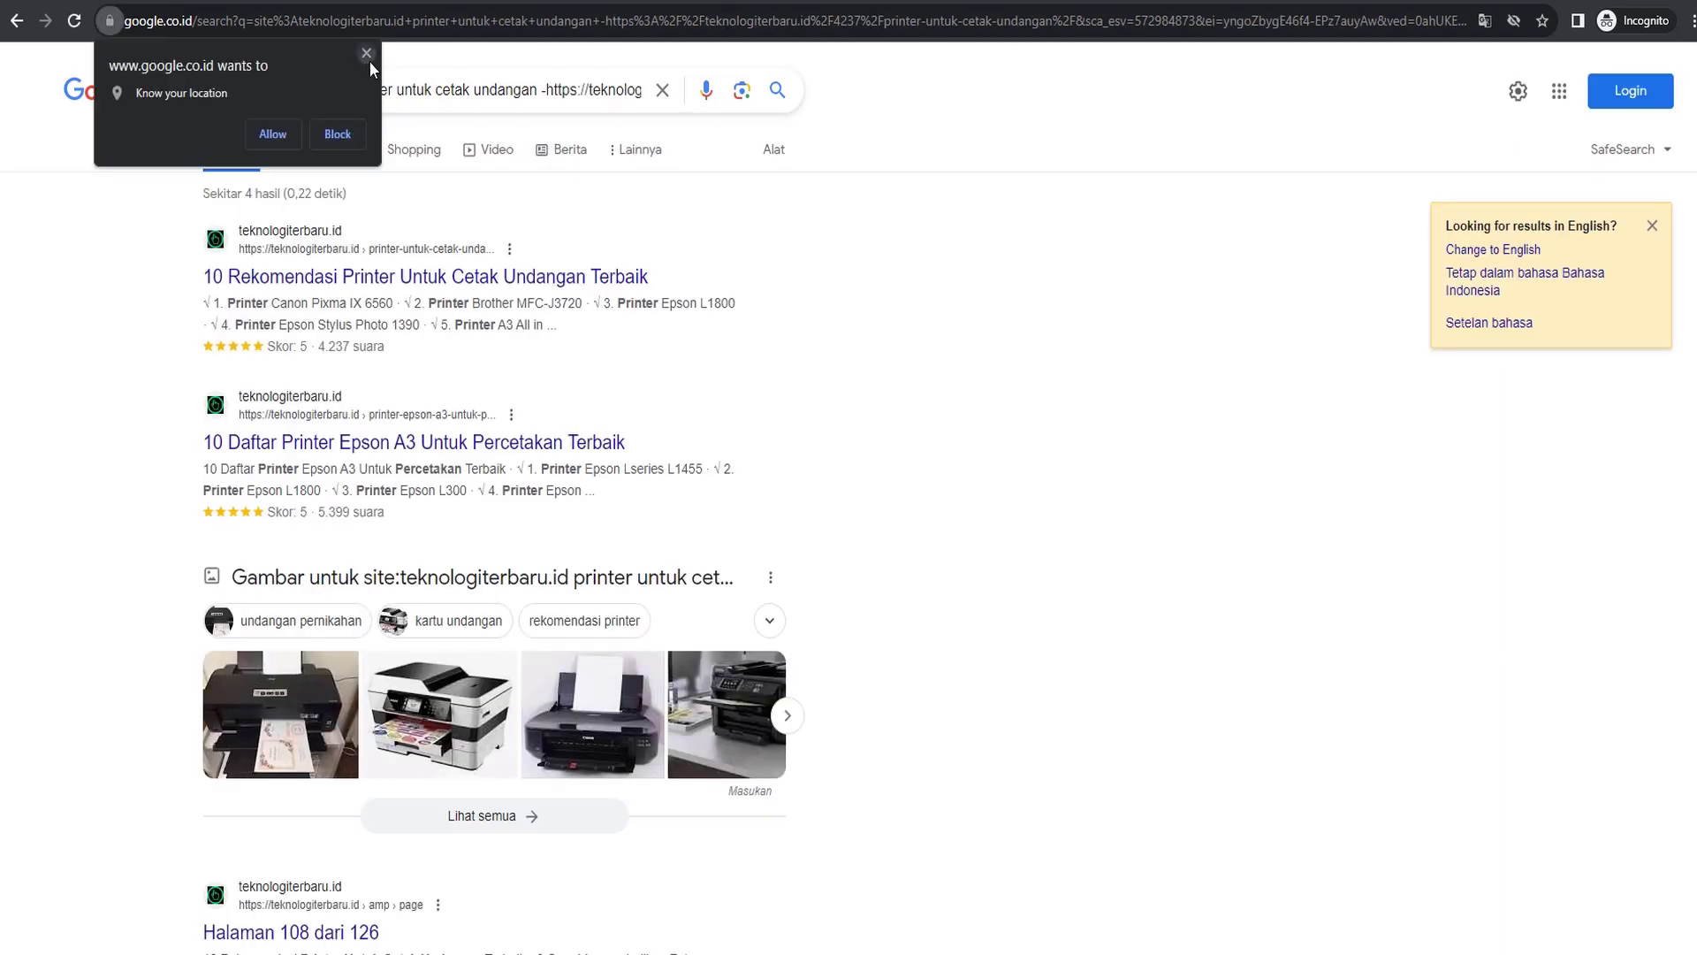
Dismiss the location request, review the results and open the 10 Rekomendasi Printer and 10 Daftar Printer Epson A3 articles in new tabs
{"action": "left_click", "coordinate": [365, 54]}
{"action": "scroll", "coordinate": [151, 397], "scroll_direction": "down", "scroll_amount": 1}
{"action": "scroll", "coordinate": [151, 394], "scroll_direction": "down", "scroll_amount": 3}
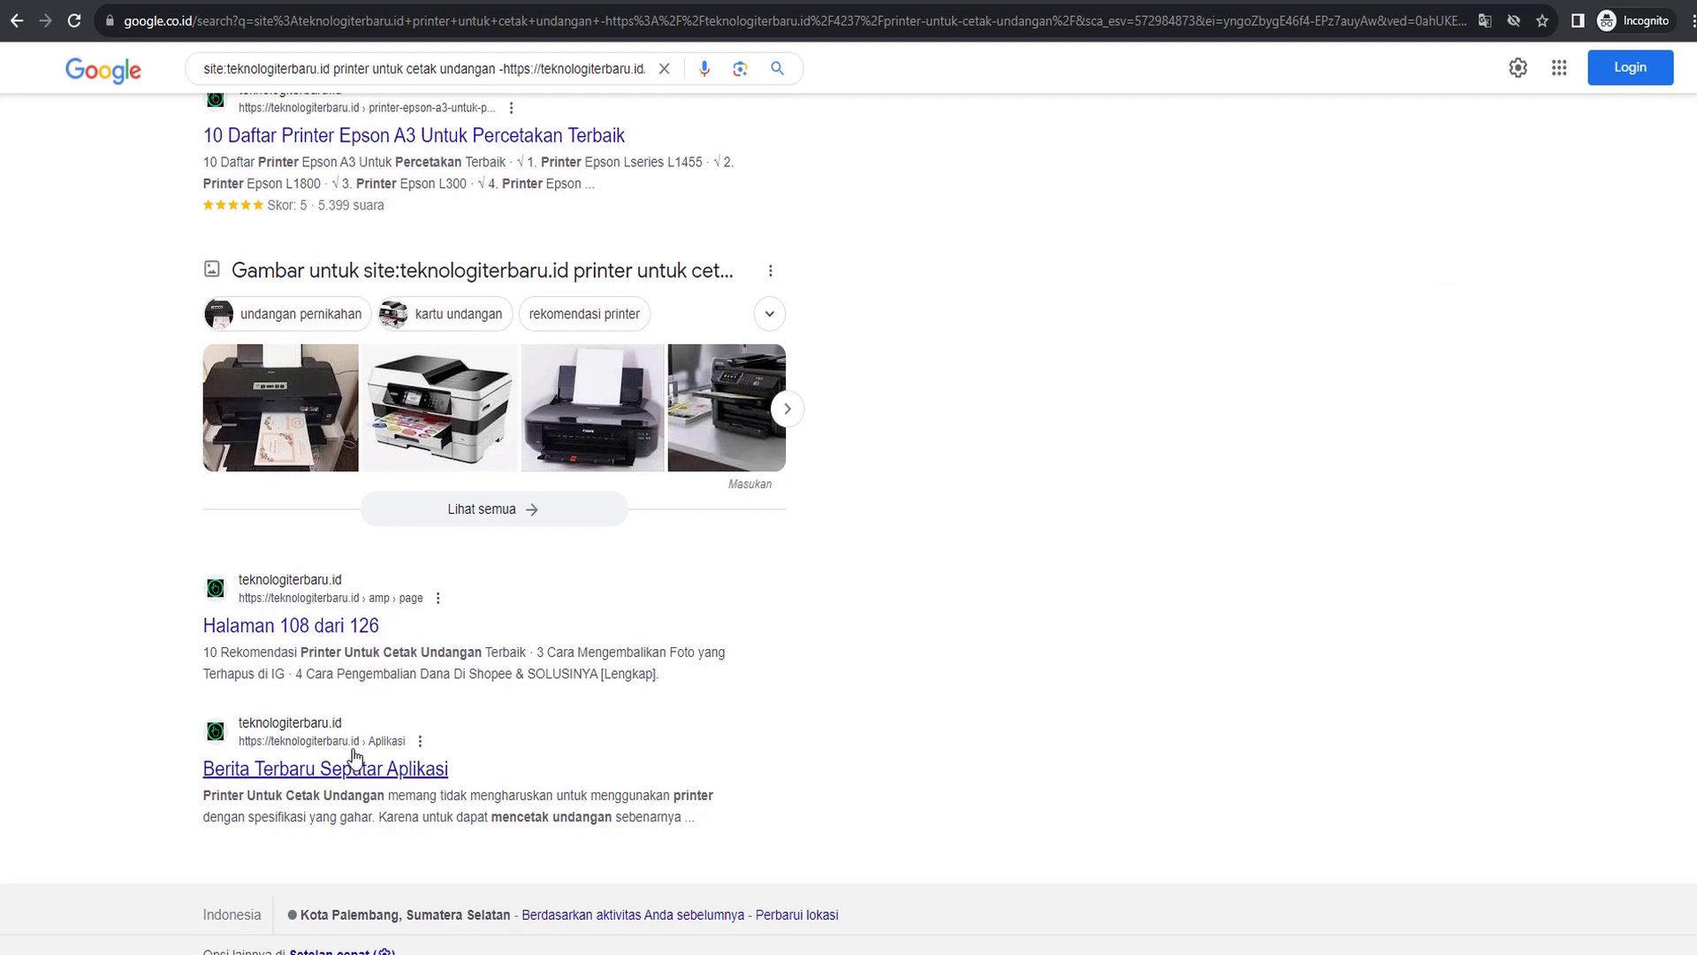
{"action": "scroll", "coordinate": [325, 756], "scroll_direction": "up", "scroll_amount": 3}
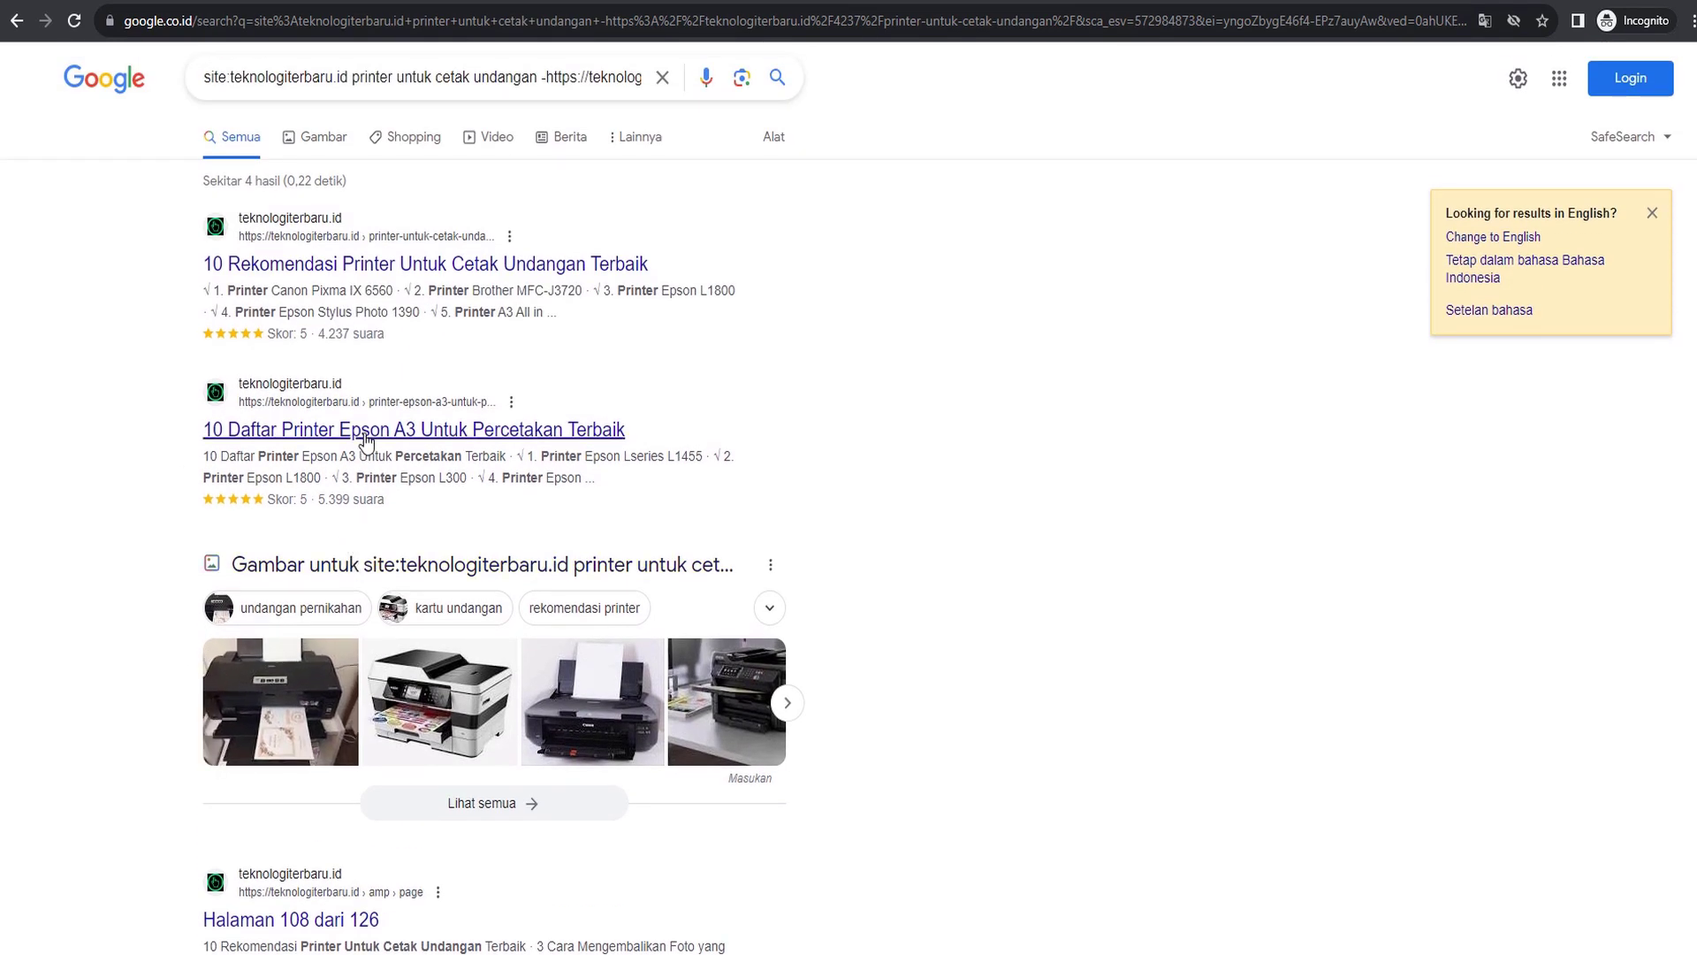
{"action": "right_click", "coordinate": [426, 275]}
{"action": "left_click", "coordinate": [477, 284]}
{"action": "right_click", "coordinate": [369, 437]}
{"action": "left_click", "coordinate": [371, 446]}
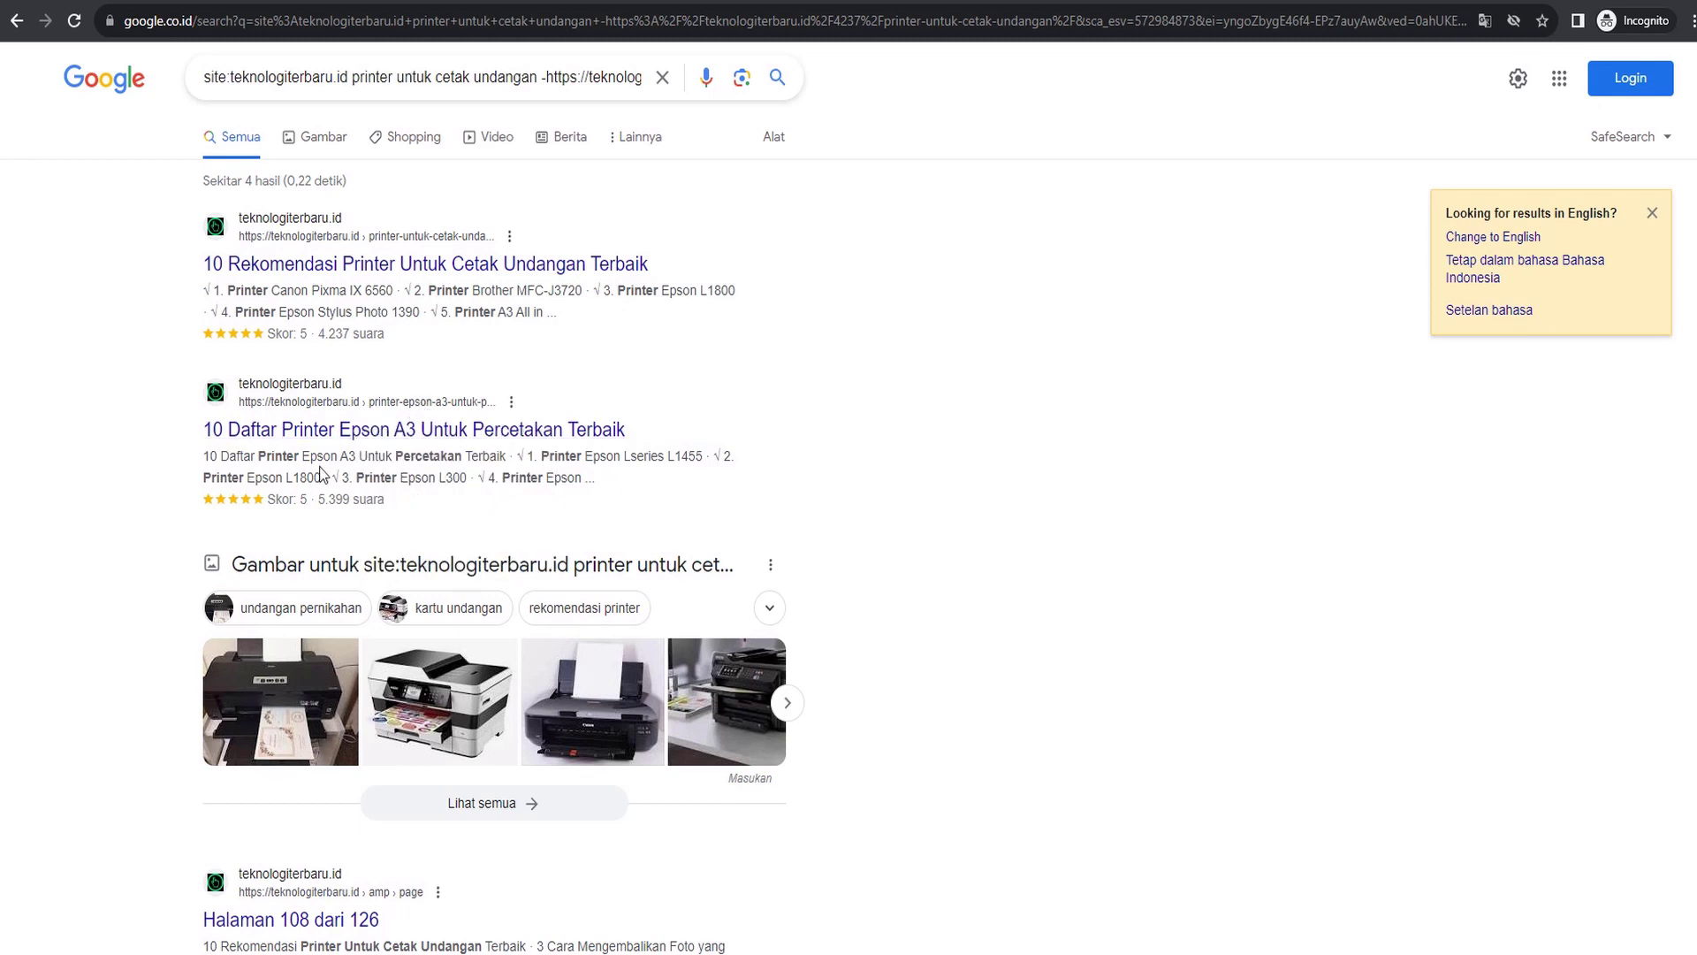
Switch to the 10 Rekomendasi Printer Untuk Cetak Undangan Terbaik article and skim its content
{"action": "key", "text": "ctrl+Tab"}
{"action": "key", "text": "ctrl+Tab"}
{"action": "key", "text": "ctrl+Tab"}
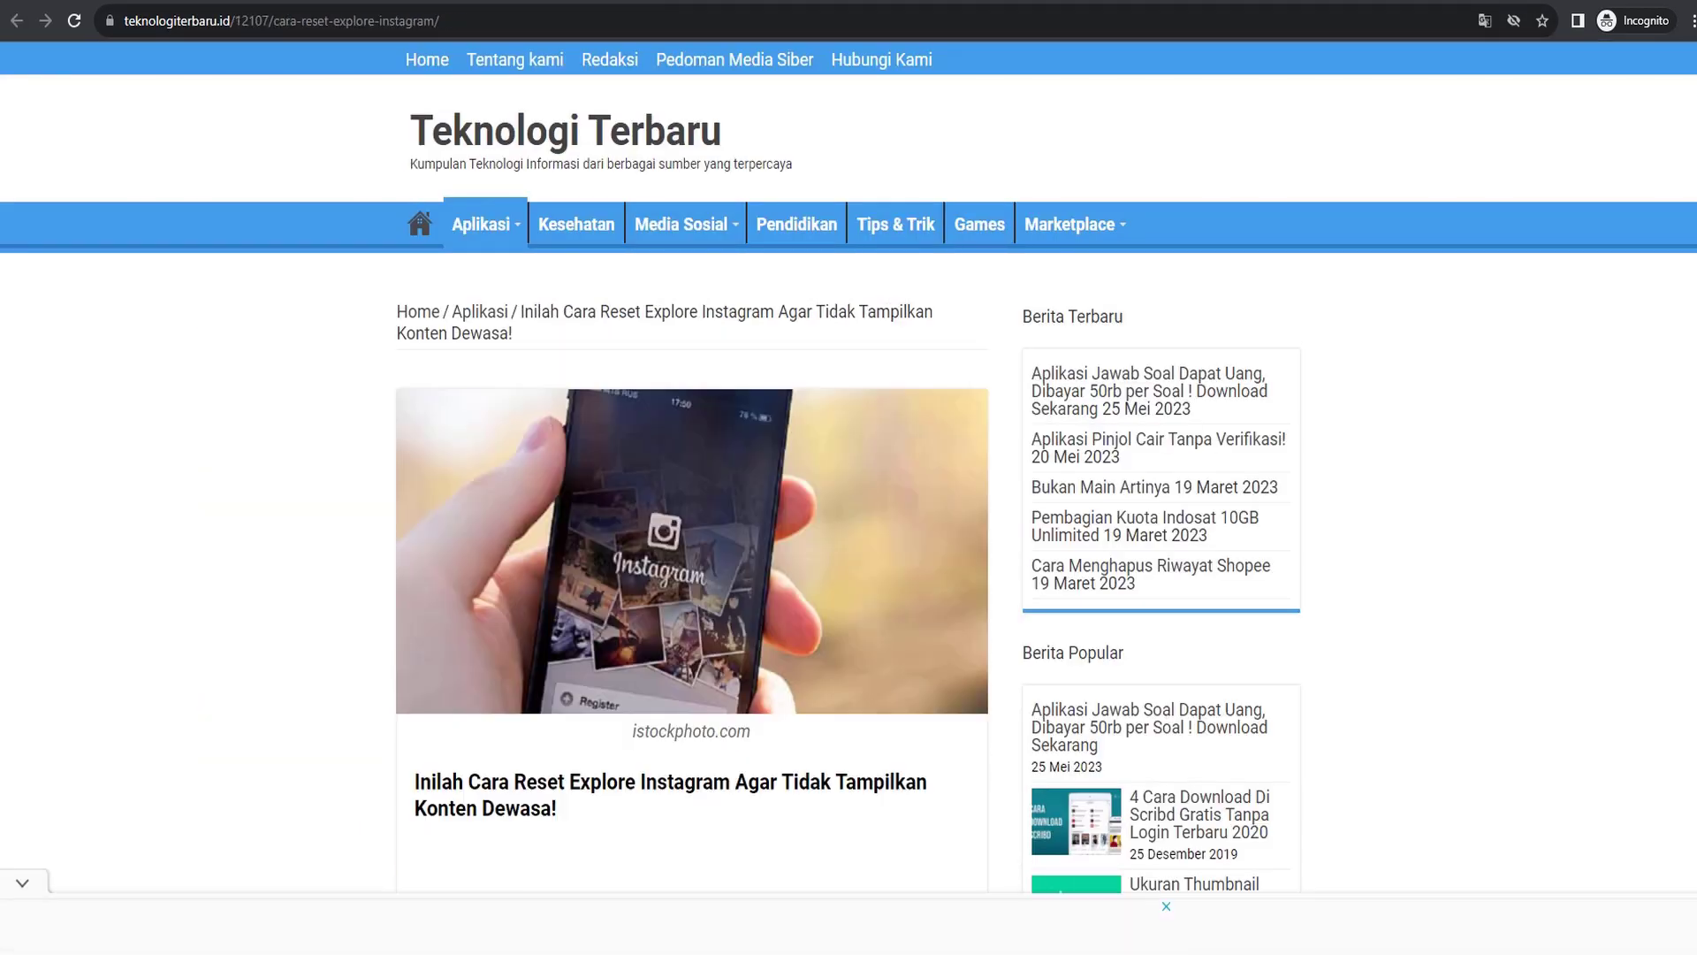
{"action": "key", "text": "ctrl+Tab"}
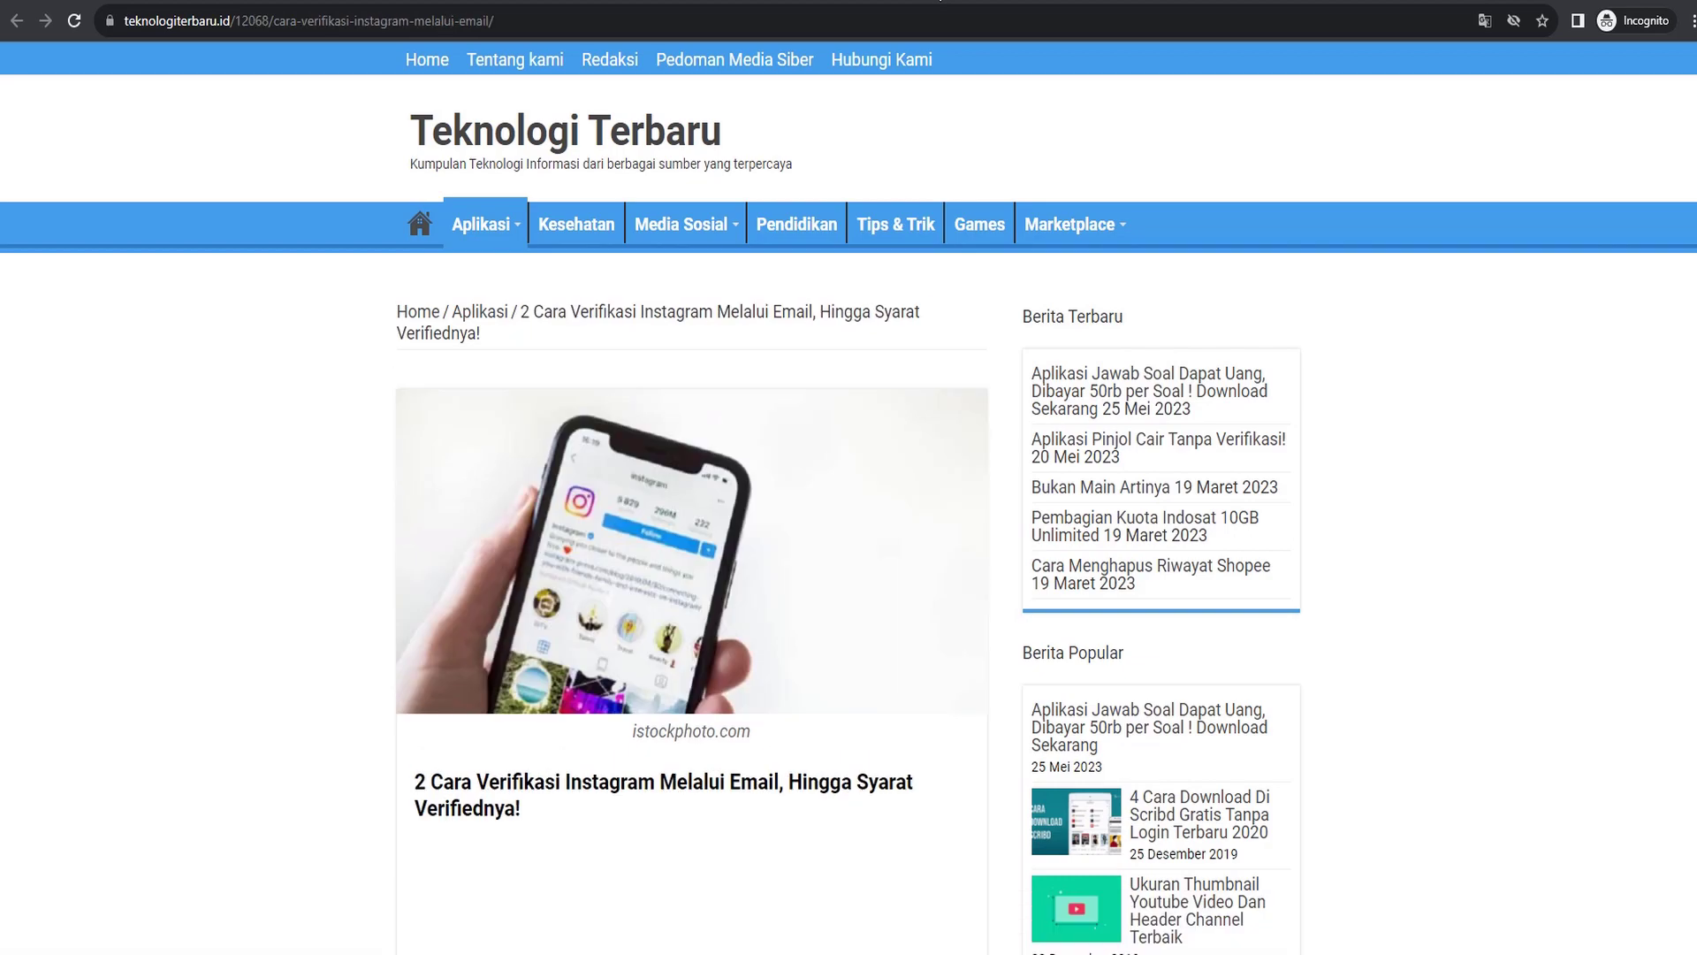
{"action": "key", "text": "ctrl+Tab"}
{"action": "key", "text": "ctrl+Tab"}
{"action": "key", "text": "ctrl+Tab"}
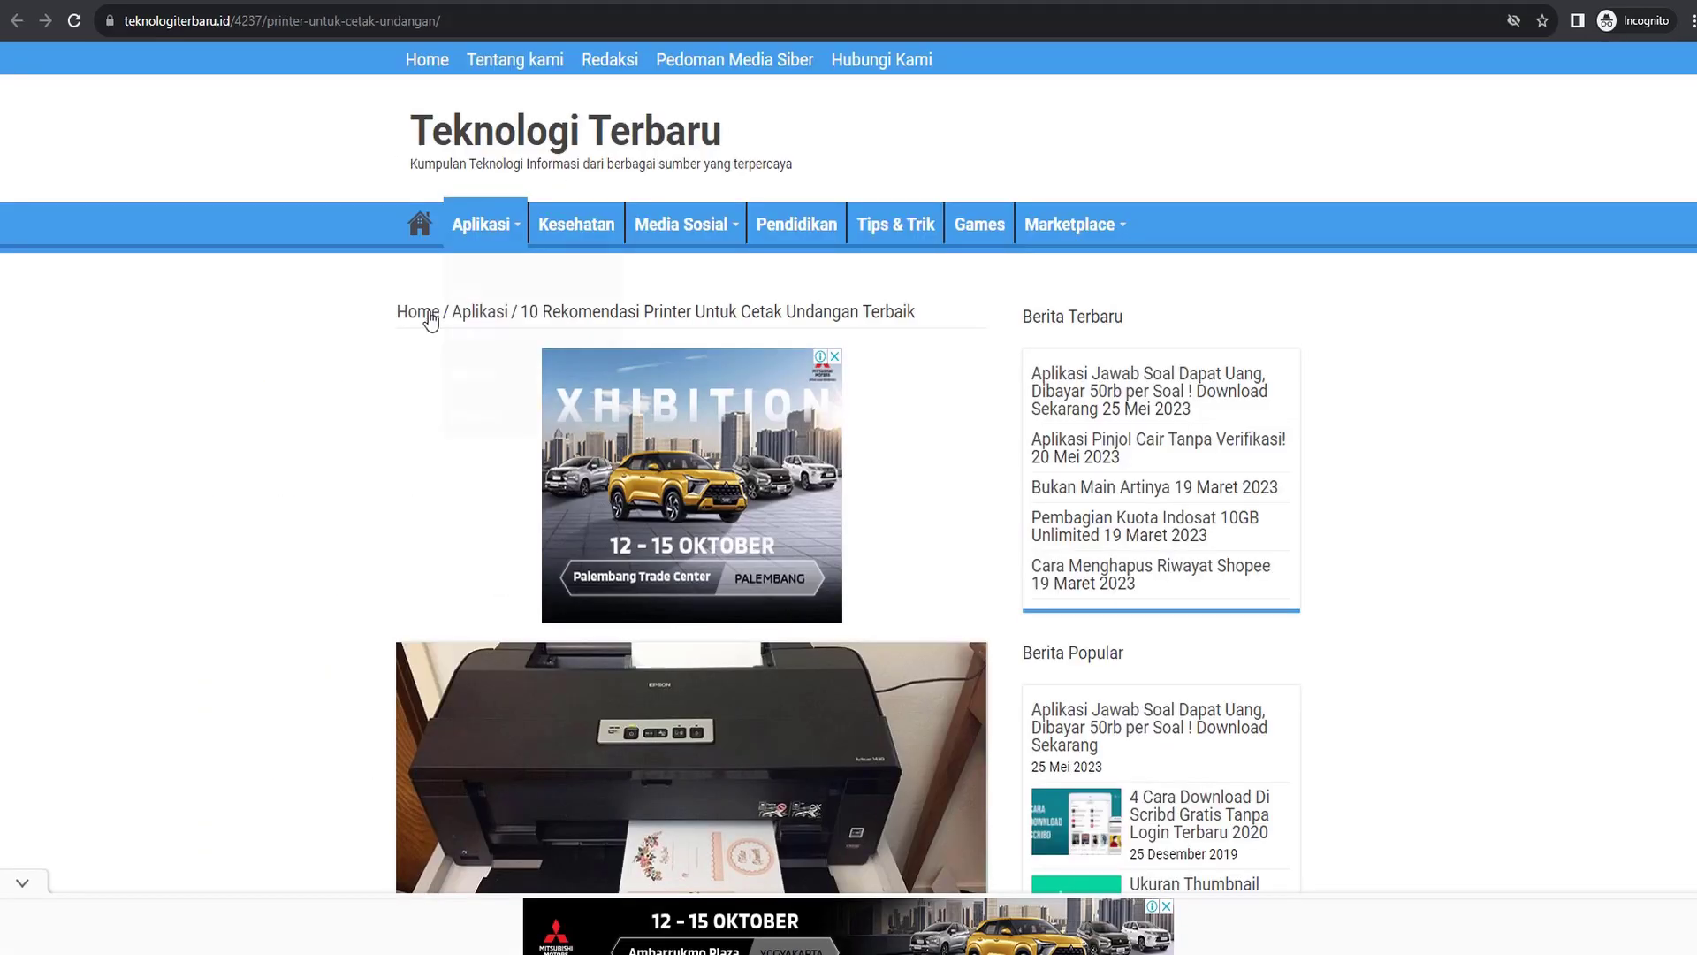
{"action": "scroll", "coordinate": [278, 411], "scroll_direction": "down", "scroll_amount": 9}
{"action": "scroll", "coordinate": [277, 411], "scroll_direction": "up", "scroll_amount": 9}
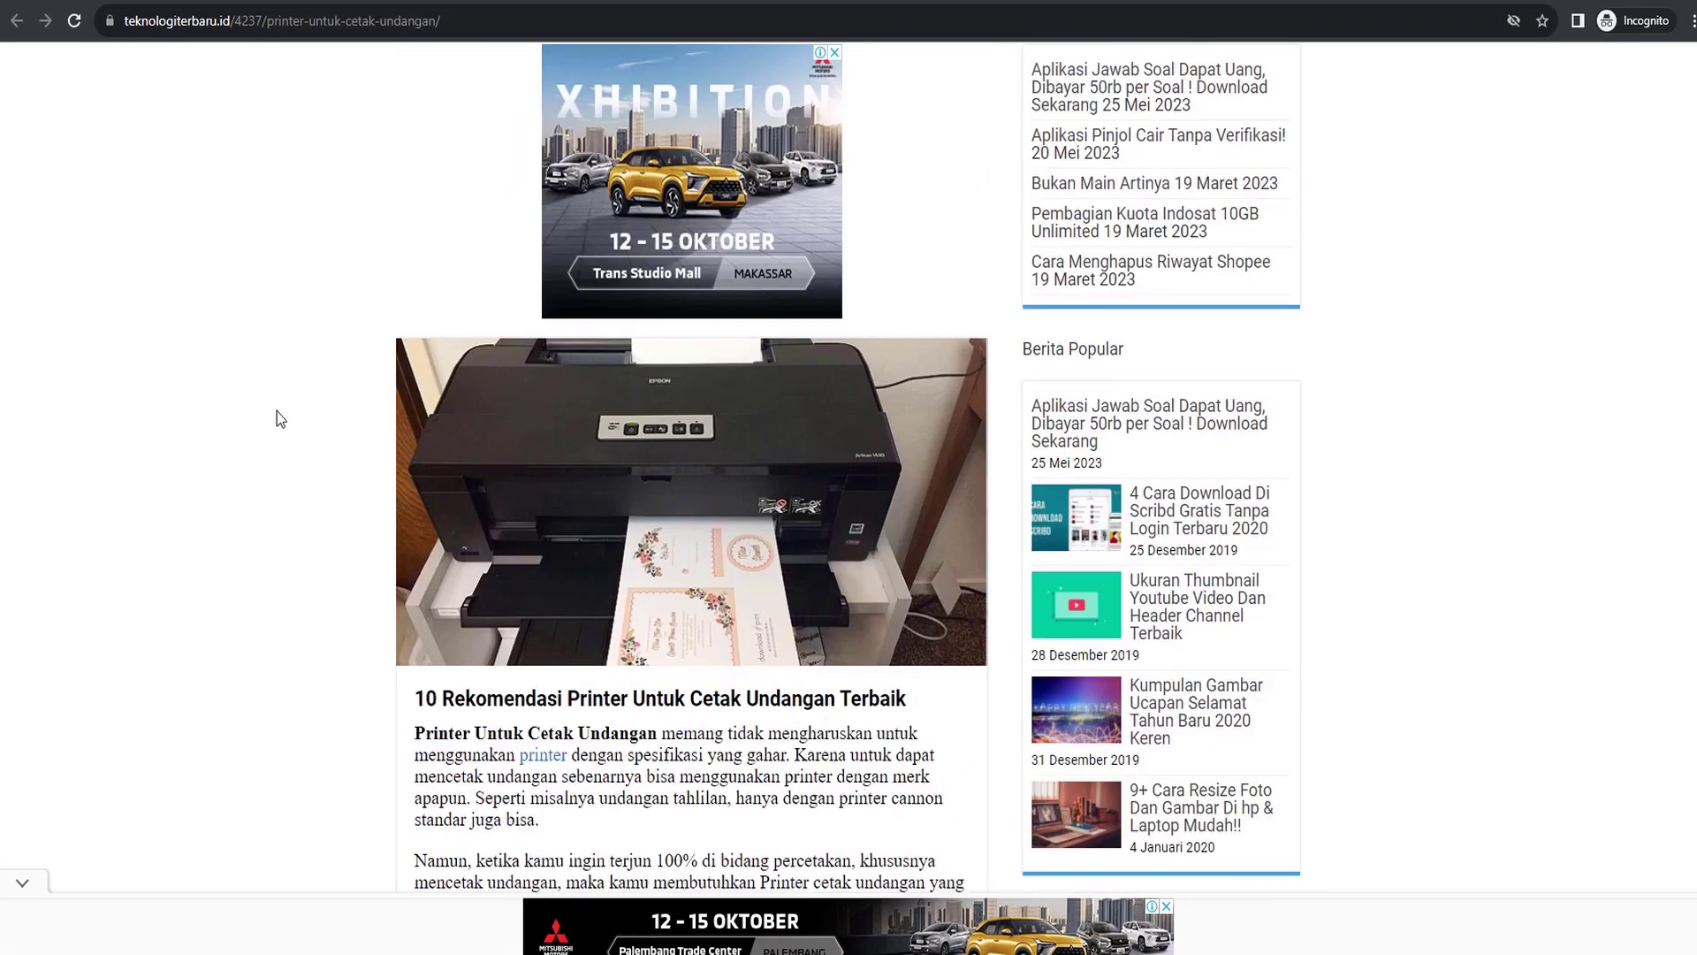
Check the Excalidraw "Tips Memilih Keyword - Fase Awal" diagram and the SaungSEO competitor list, and return to the invitation printer article
{"action": "key", "text": "ctrl+Tab"}
{"action": "key", "text": "ctrl+Tab"}
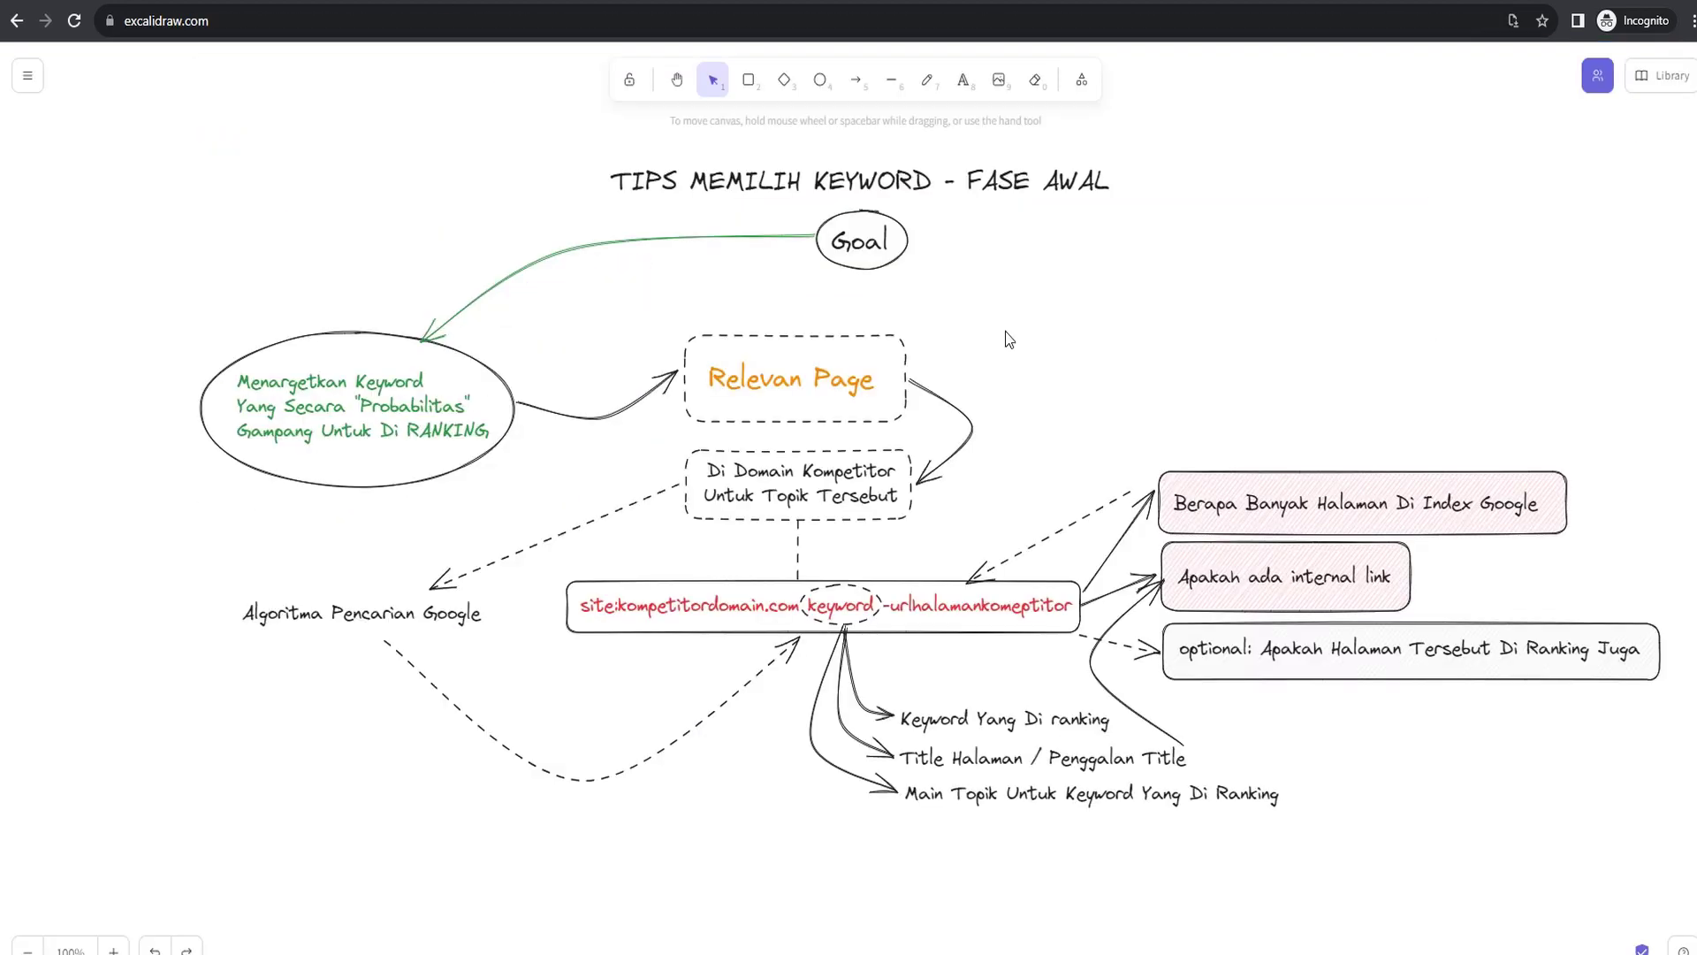
{"action": "key", "text": "ctrl+shift+Tab"}
{"action": "key", "text": "ctrl+shift+Tab"}
{"action": "key", "text": "ctrl+Tab"}
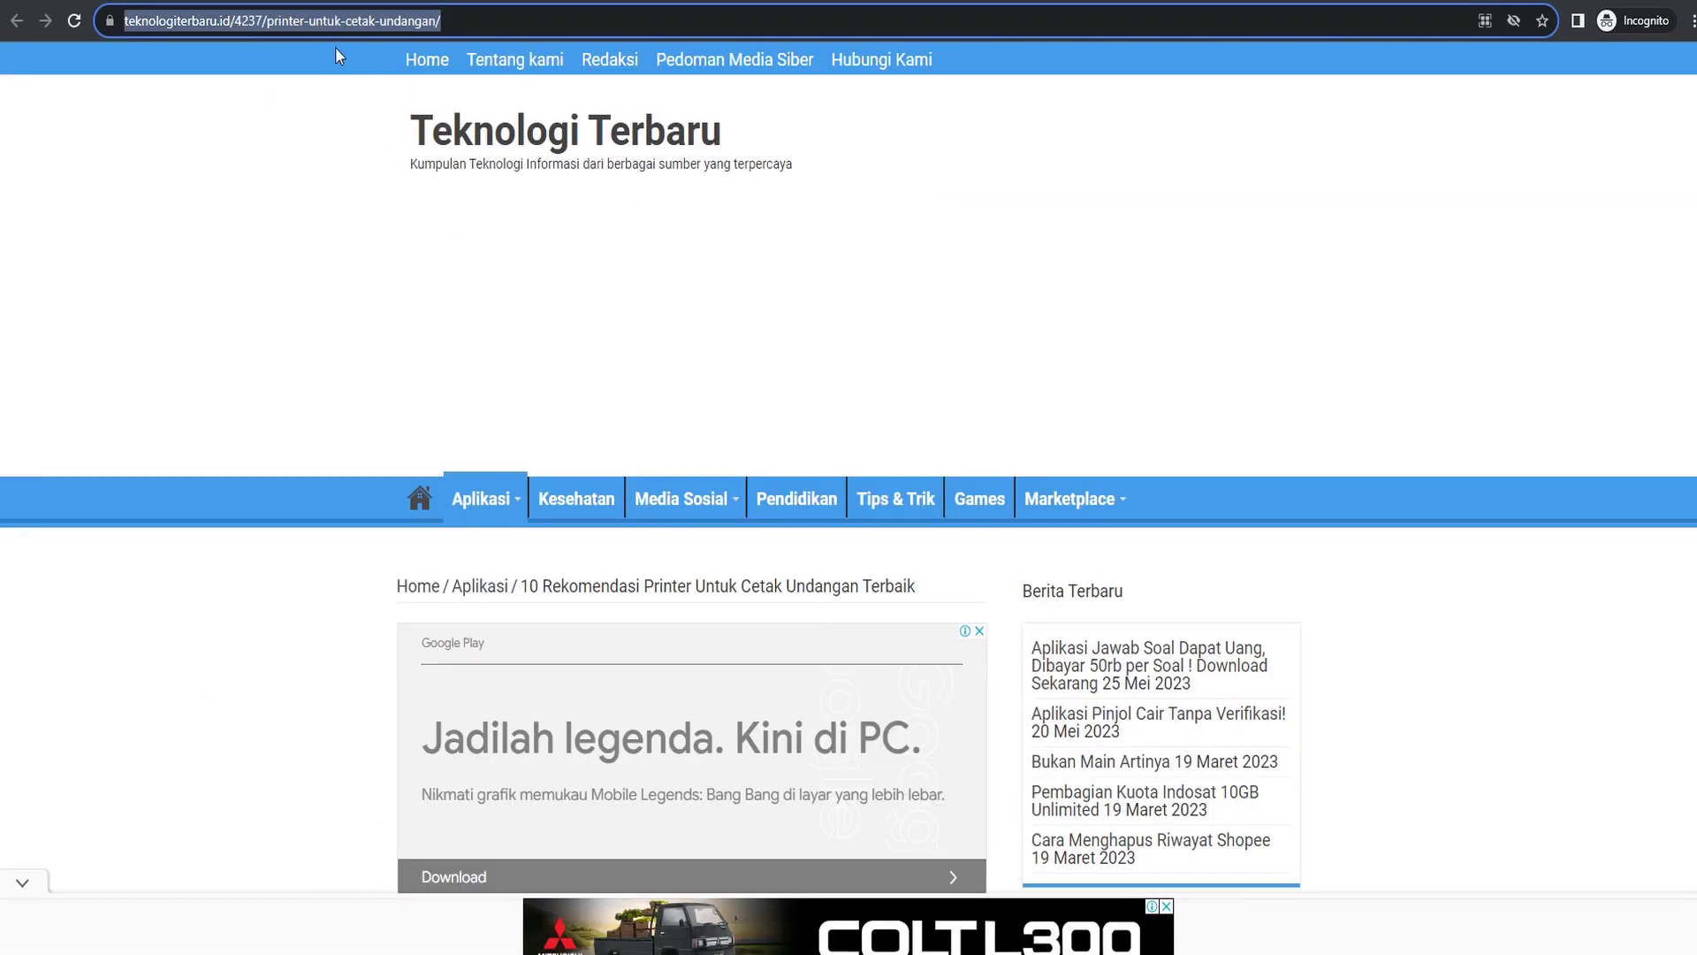
{"action": "key", "text": "ctrl+Tab"}
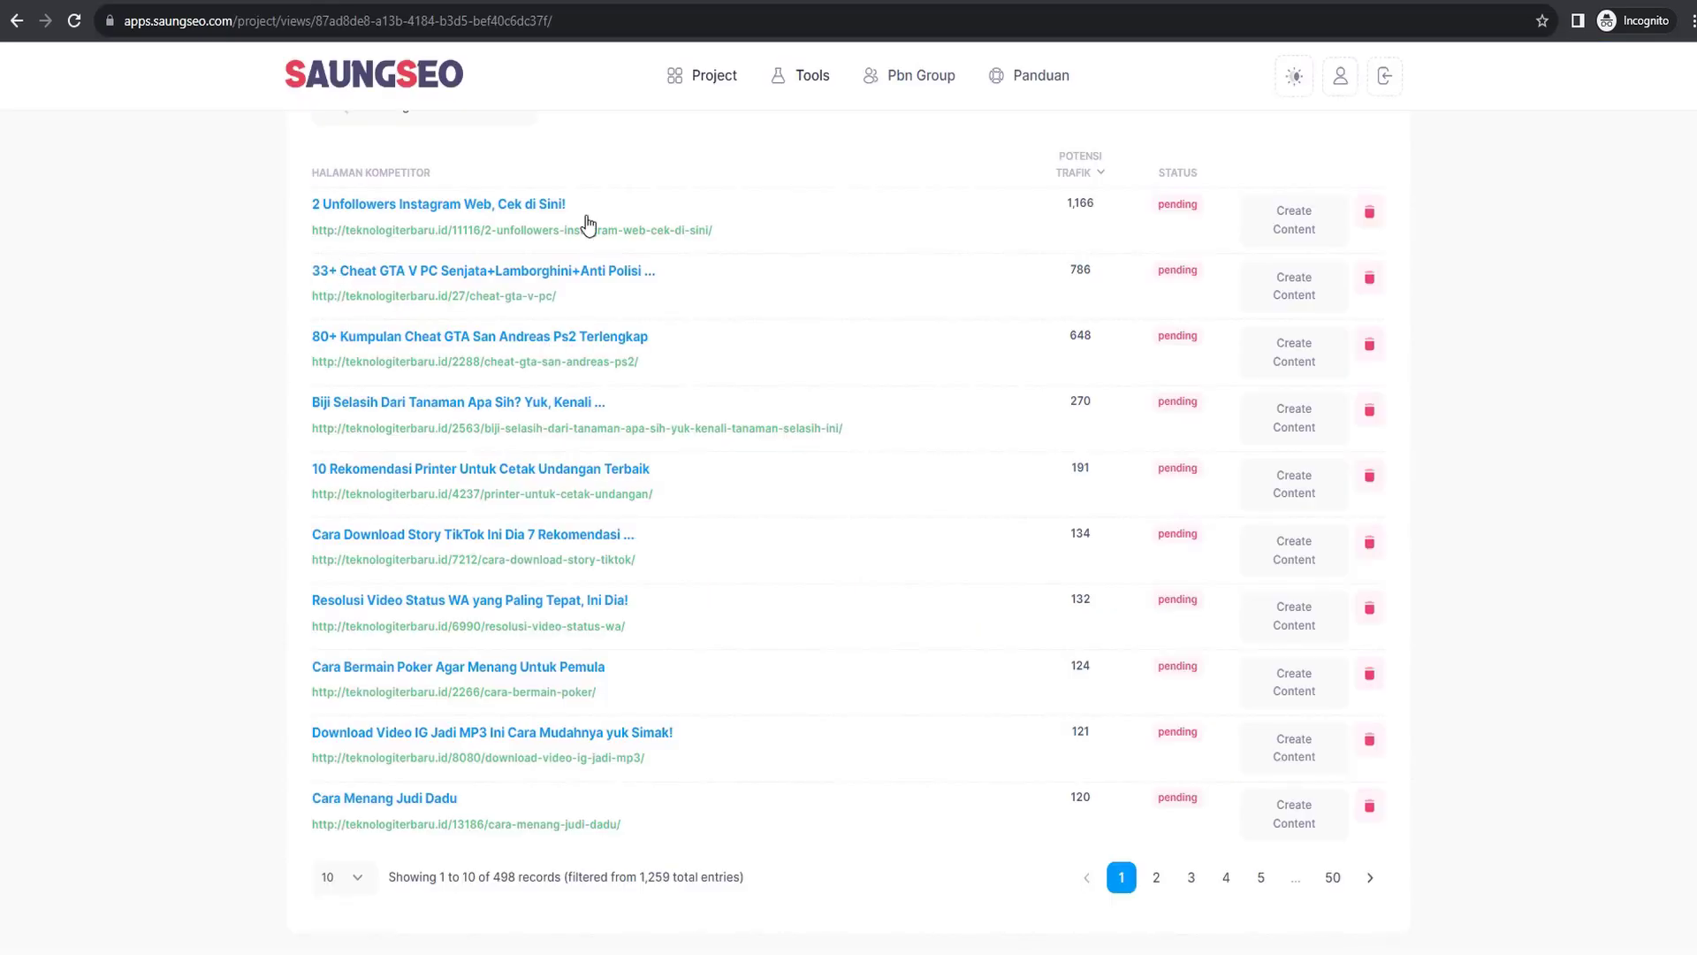
{"action": "key", "text": "ctrl+shift+Tab"}
Copy the invitation printer article's URL, search its page source for that URL, and close the source
{"action": "right_click", "coordinate": [290, 334]}
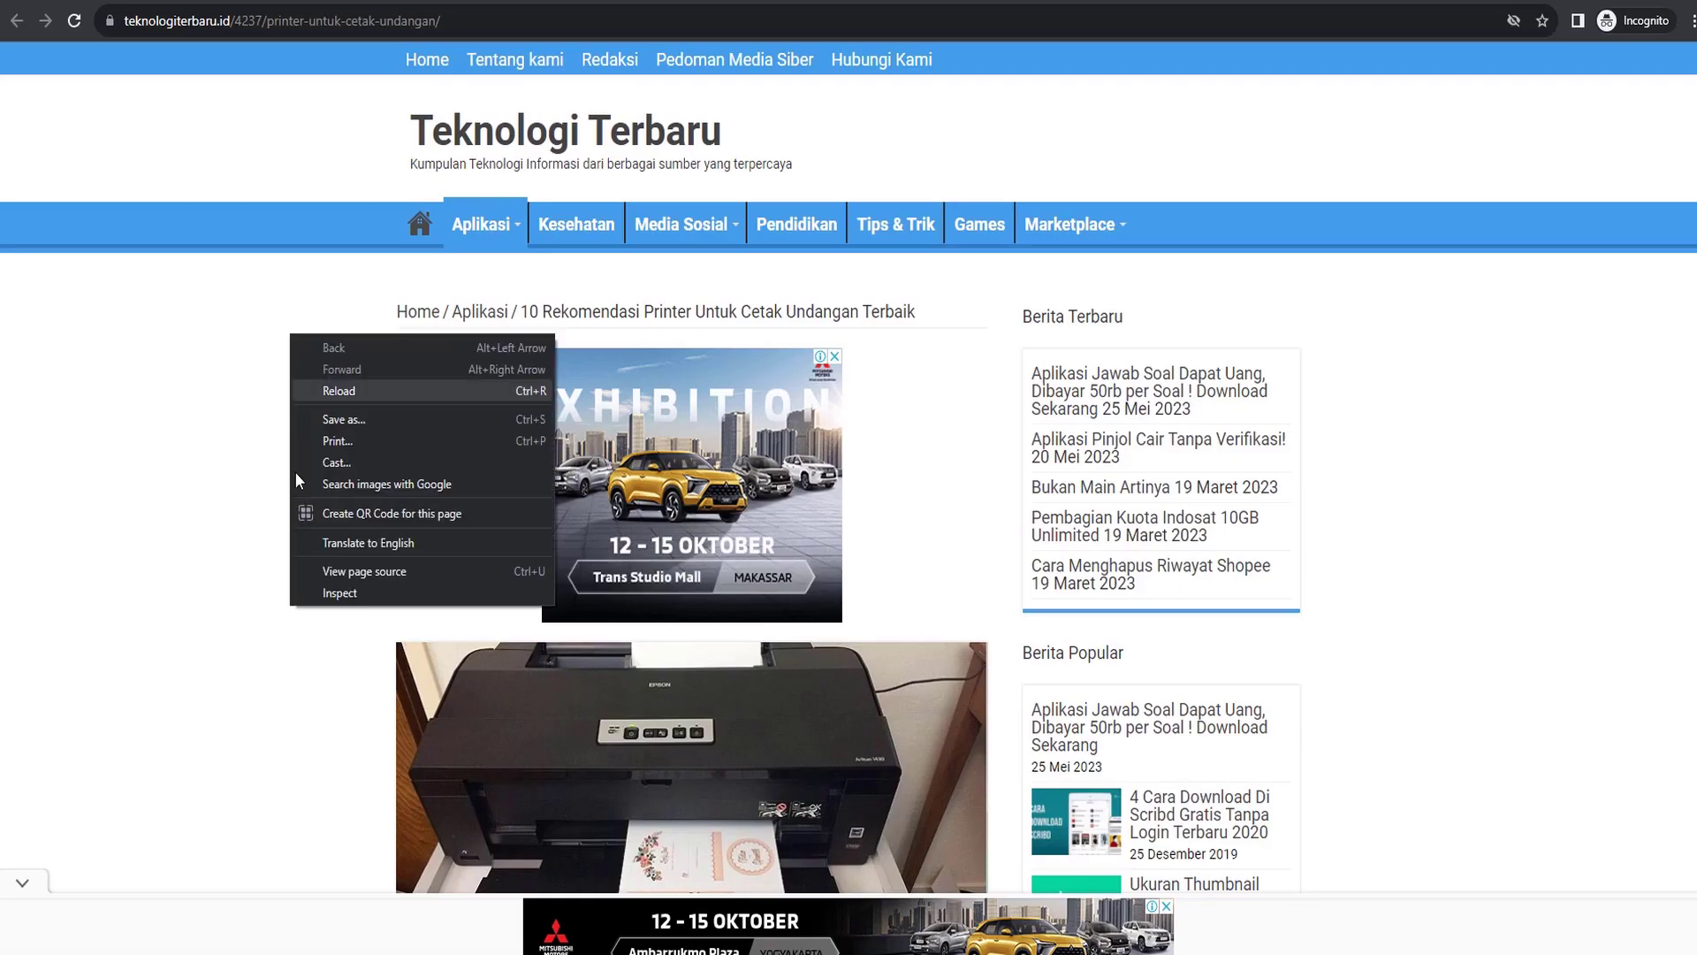
{"action": "left_click", "coordinate": [344, 570]}
{"action": "key", "text": "ctrl+w"}
{"action": "left_click", "coordinate": [245, 32]}
{"action": "key", "text": "ctrl+c"}
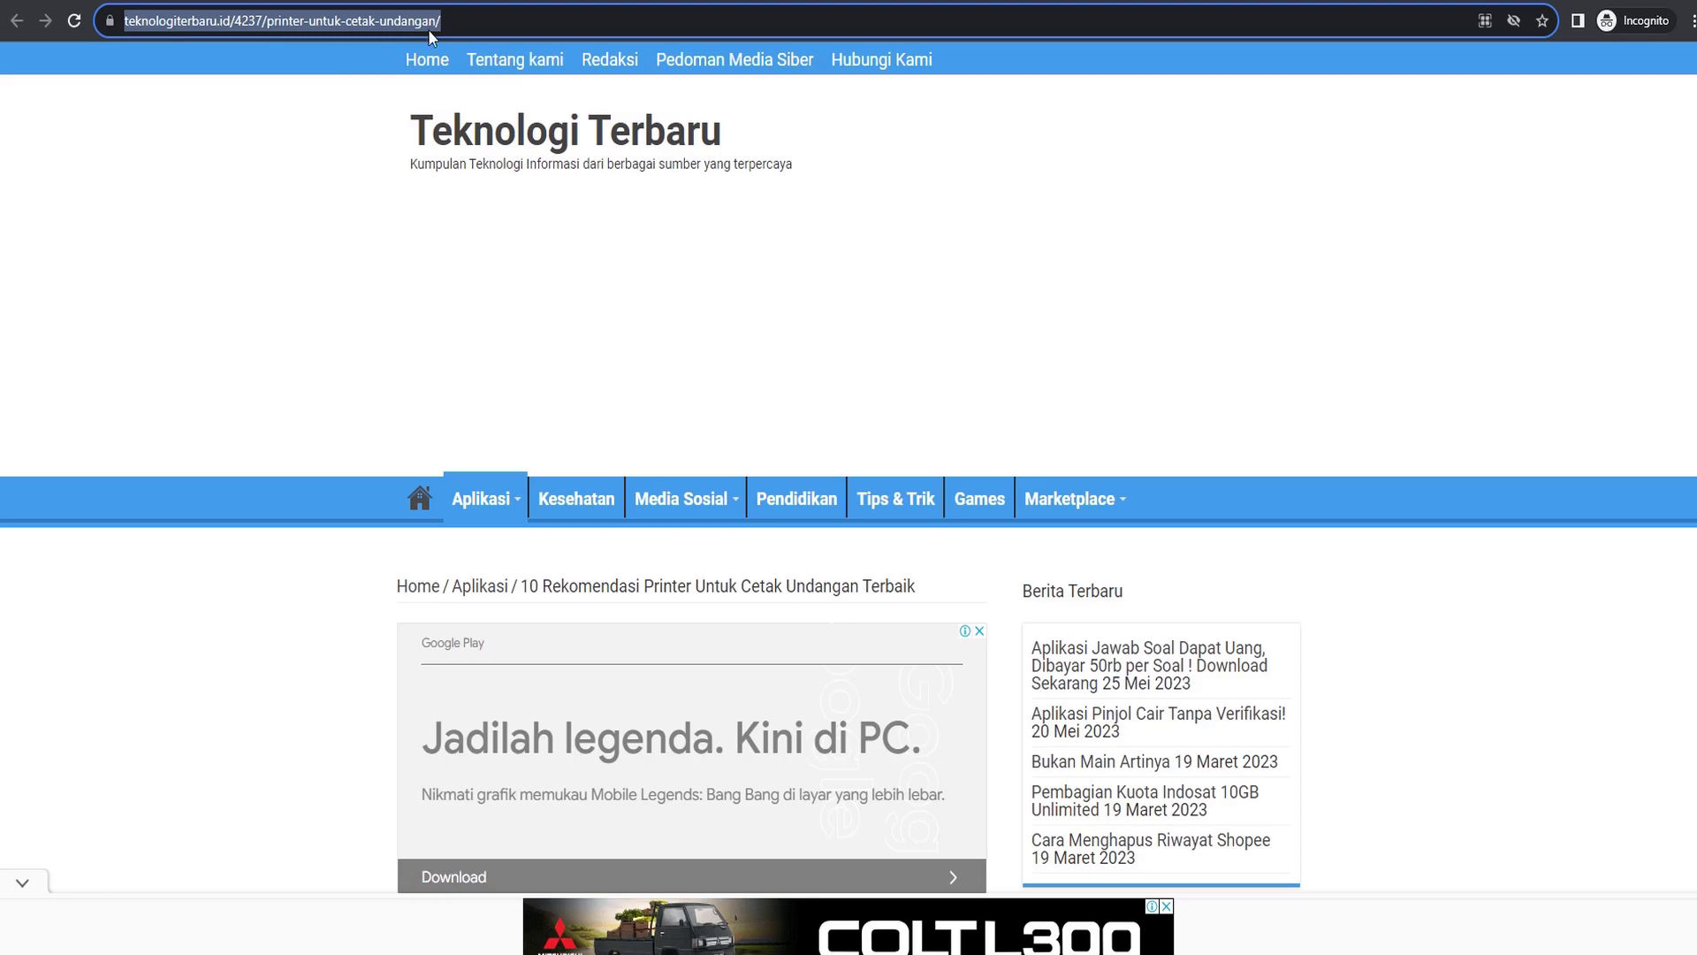
{"action": "key", "text": "ctrl+u"}
{"action": "key", "text": "ctrl+f"}
{"action": "key", "text": "ctrl+v"}
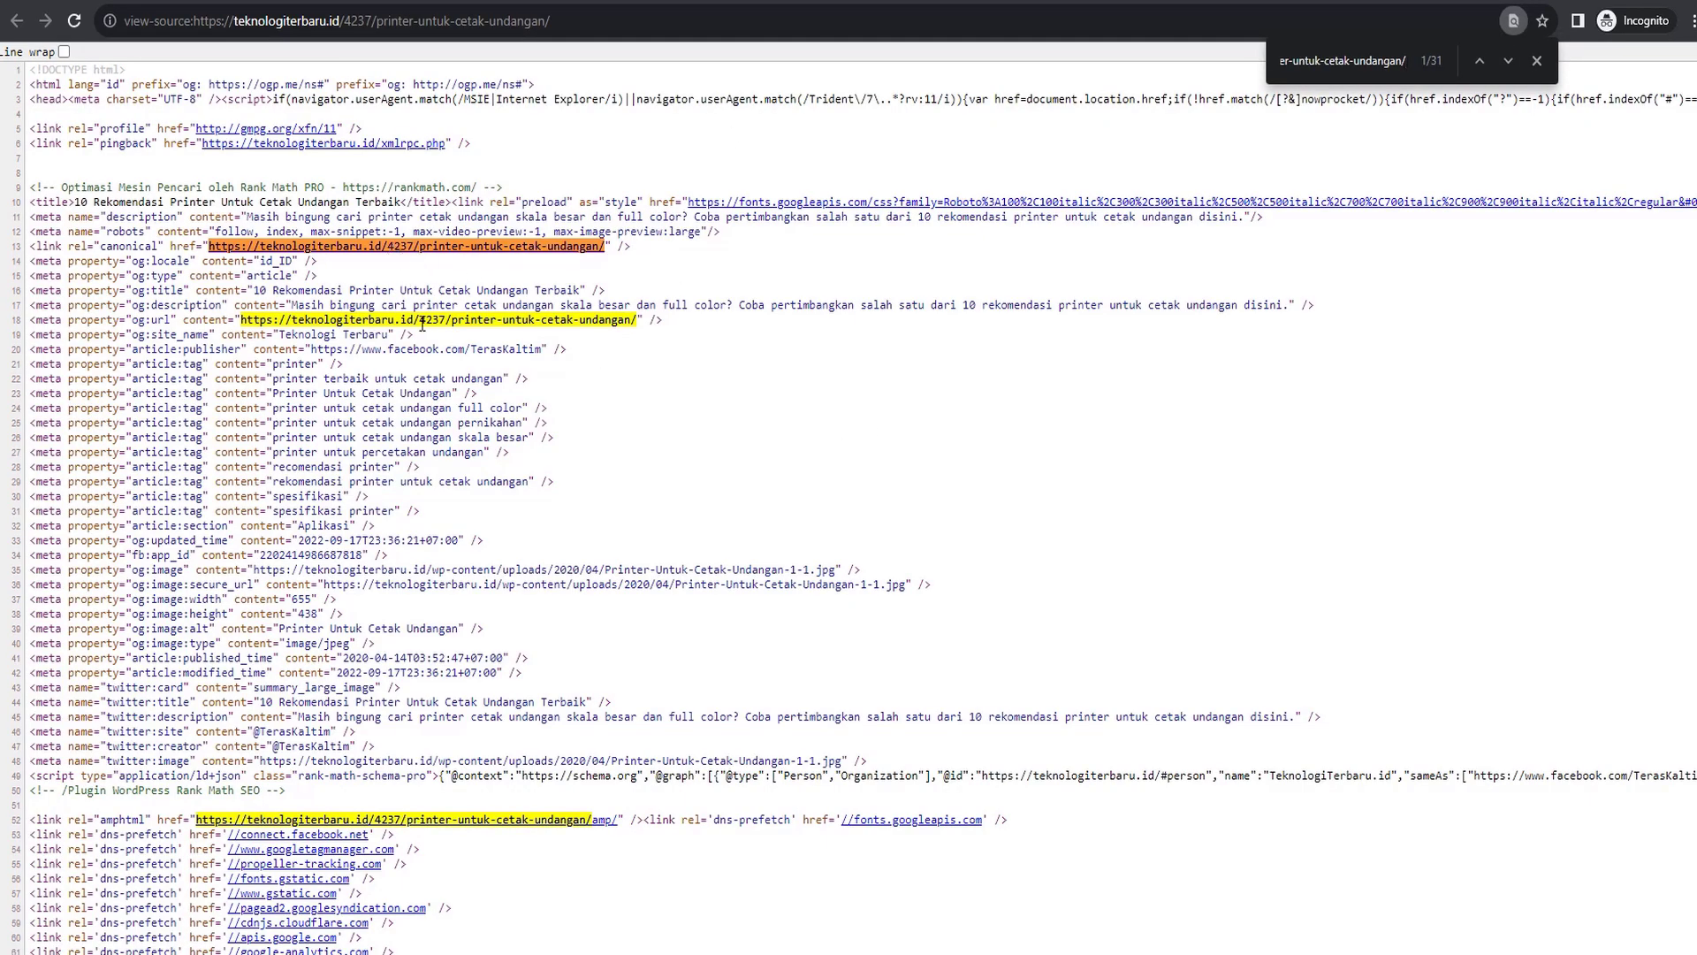
{"action": "key", "text": "ctrl+w"}
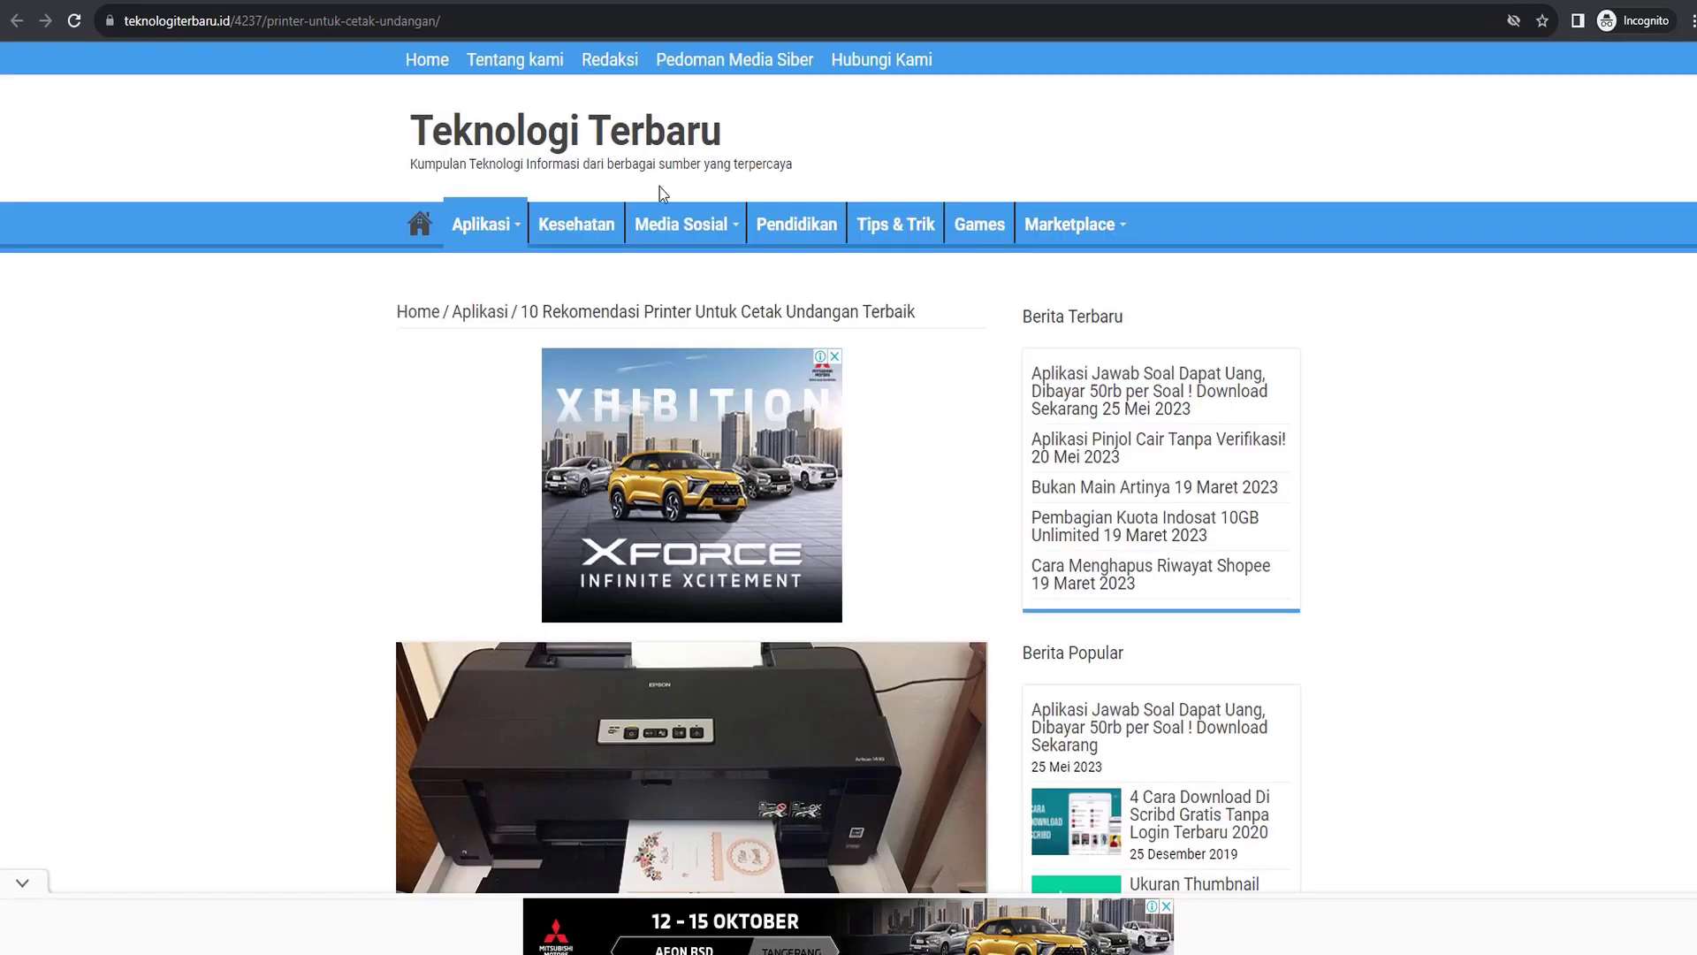
Skim the invitation printer article and the 10 Daftar Printer Epson A3 Untuk Percetakan Terbaik article for links in the text
{"action": "scroll", "coordinate": [516, 376], "scroll_direction": "down", "scroll_amount": 3}
{"action": "scroll", "coordinate": [518, 439], "scroll_direction": "down", "scroll_amount": 4}
{"action": "scroll", "coordinate": [518, 439], "scroll_direction": "up", "scroll_amount": 2}
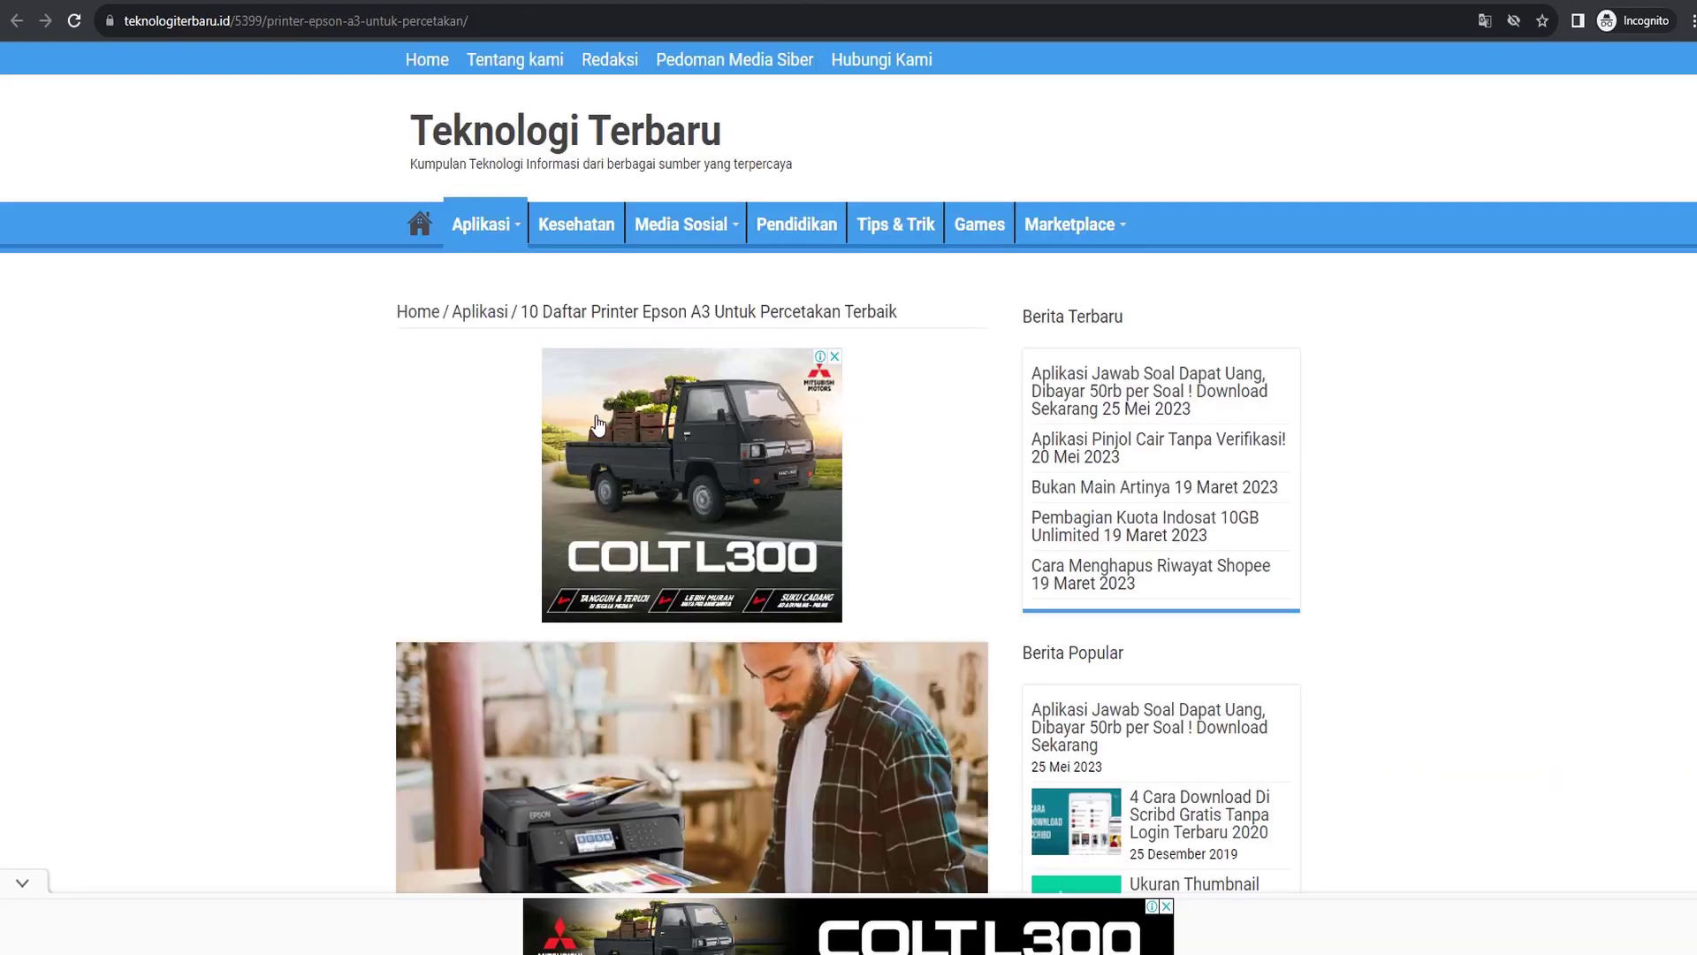
{"action": "scroll", "coordinate": [598, 424], "scroll_direction": "down", "scroll_amount": 15}
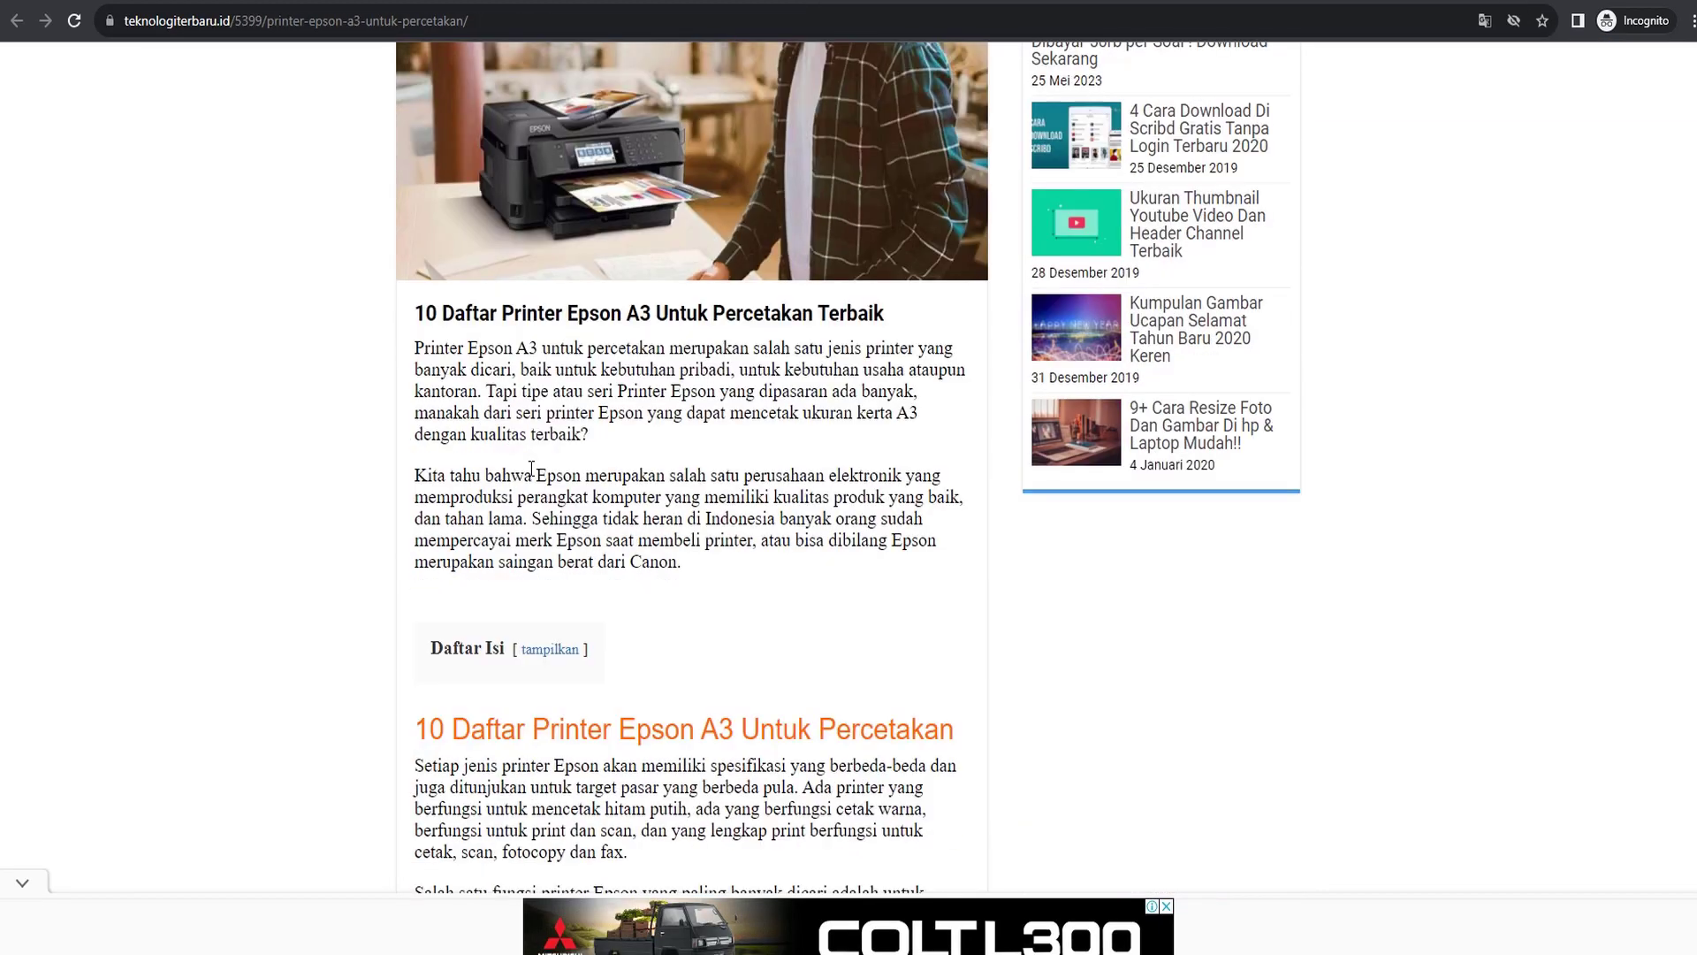
{"action": "scroll", "coordinate": [496, 274], "scroll_direction": "up", "scroll_amount": 4}
{"action": "key", "text": "alt+Left"}
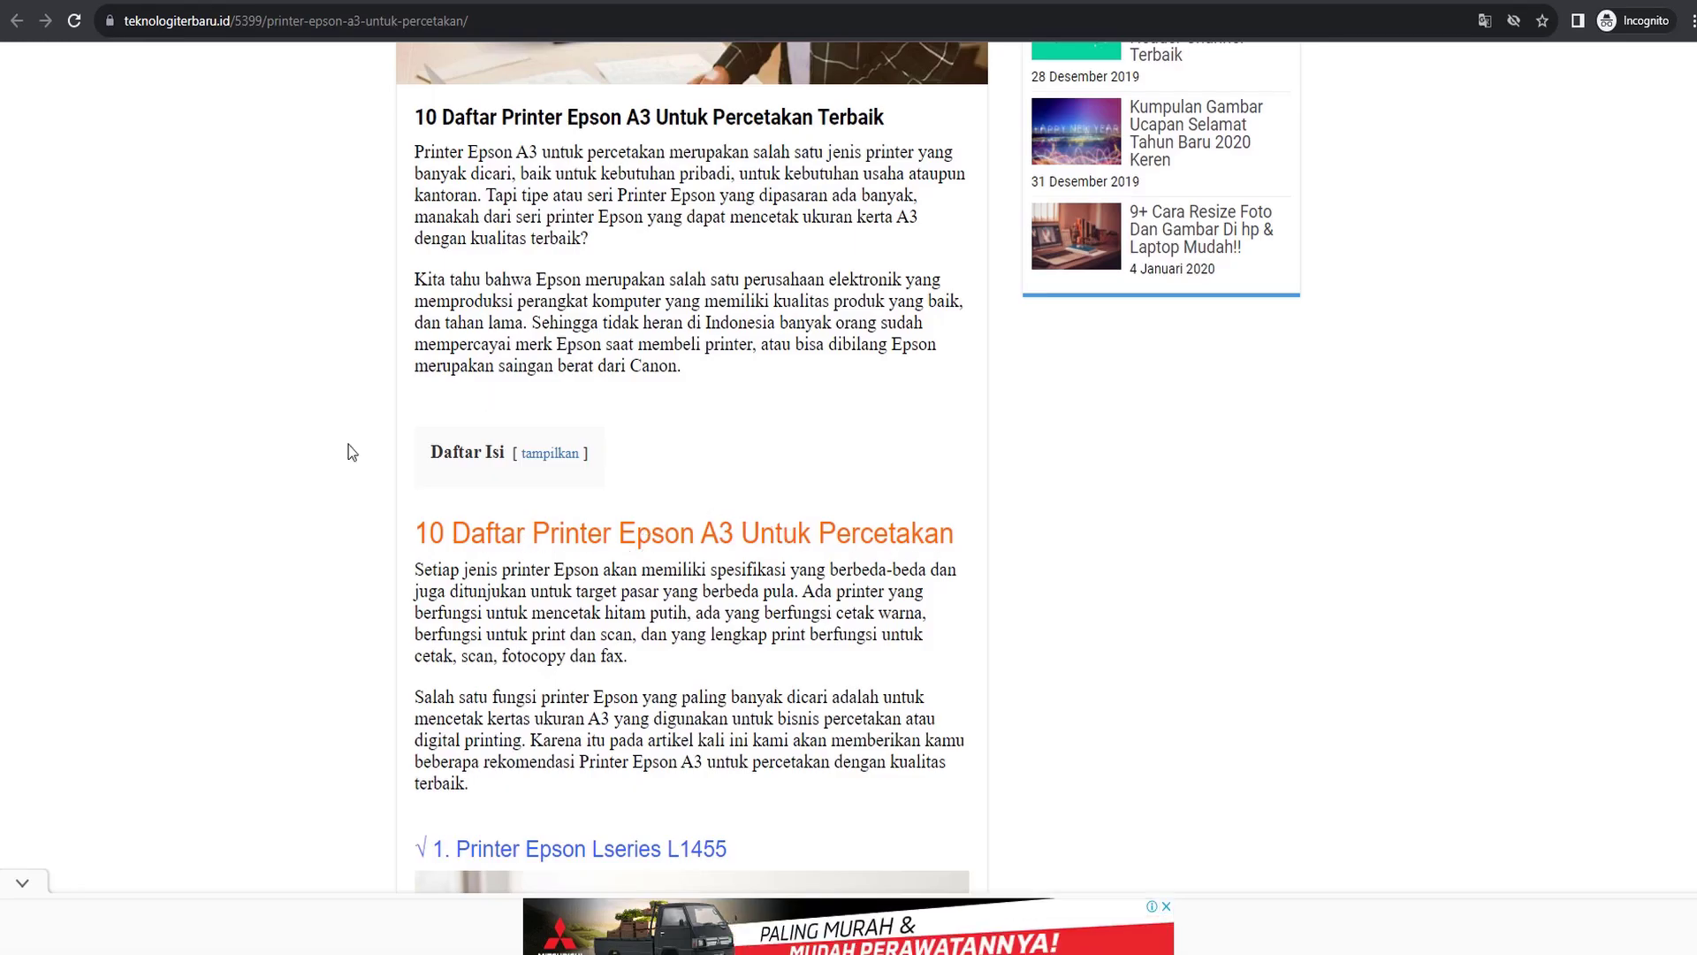
{"action": "right_click", "coordinate": [190, 285]}
{"action": "left_click", "coordinate": [272, 520]}
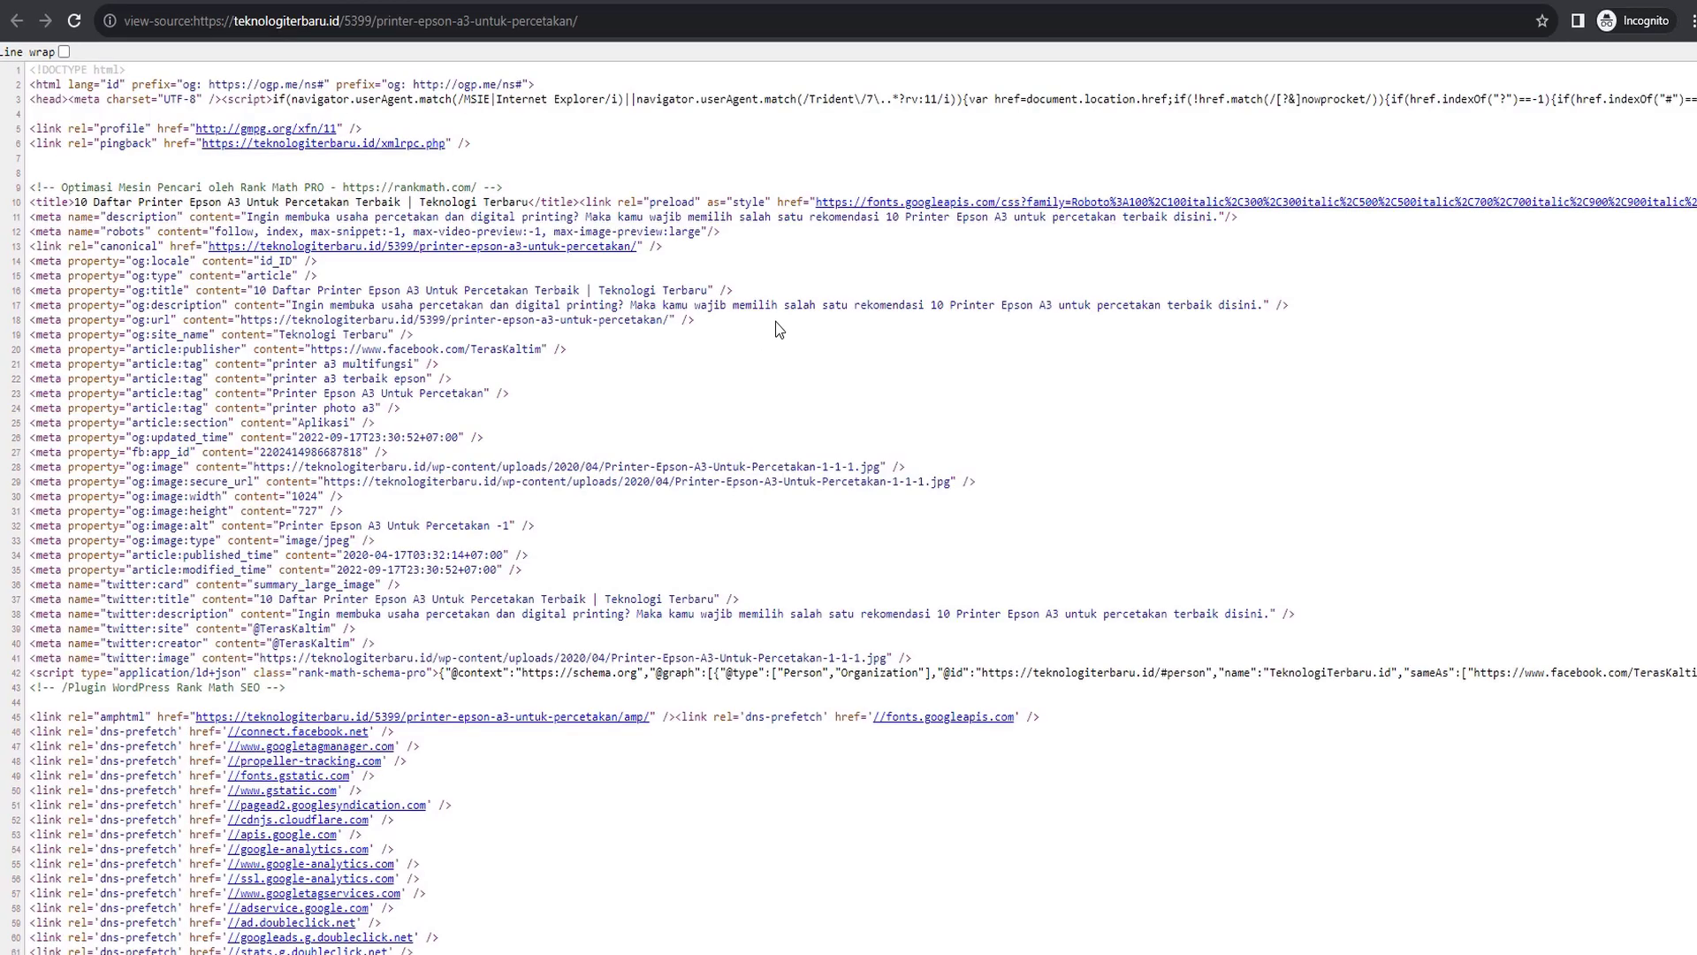
{"action": "key", "text": "ctrl+f"}
{"action": "key", "text": "ctrl+v"}
{"action": "scroll", "coordinate": [448, 606], "scroll_direction": "down", "scroll_amount": 8}
{"action": "scroll", "coordinate": [447, 603], "scroll_direction": "up", "scroll_amount": 8}
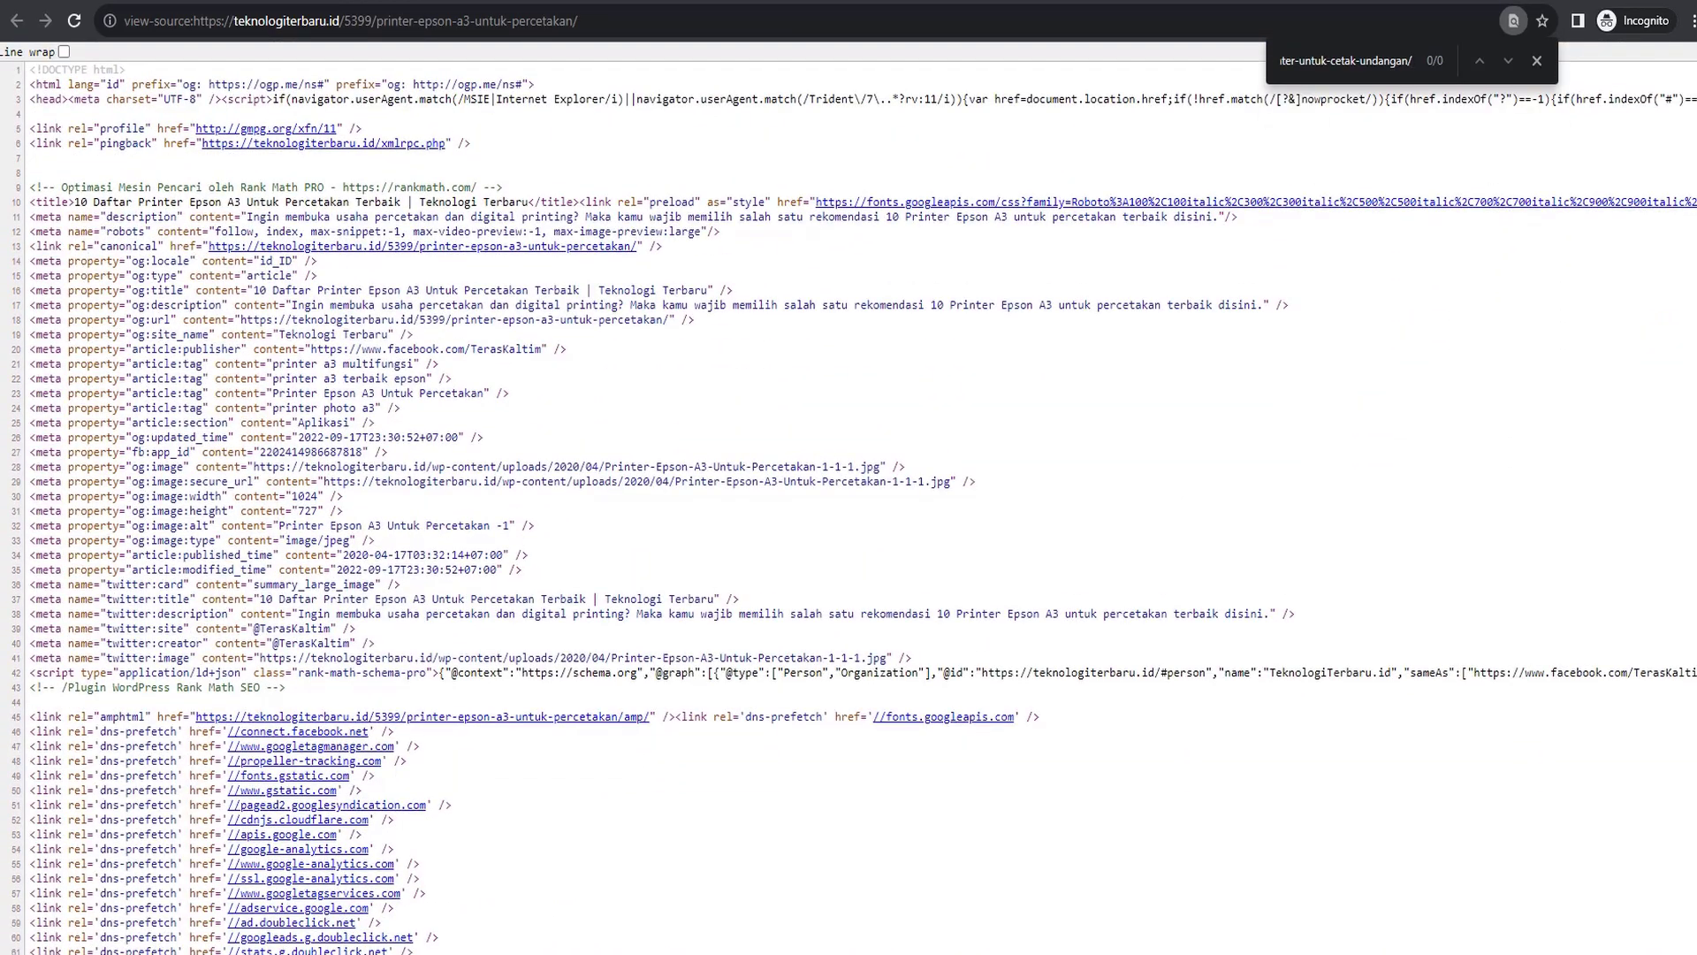
Recheck the Google site search results and the address of the Epson A3 article
{"action": "key", "text": "ctrl+Tab"}
{"action": "key", "text": "ctrl+Tab"}
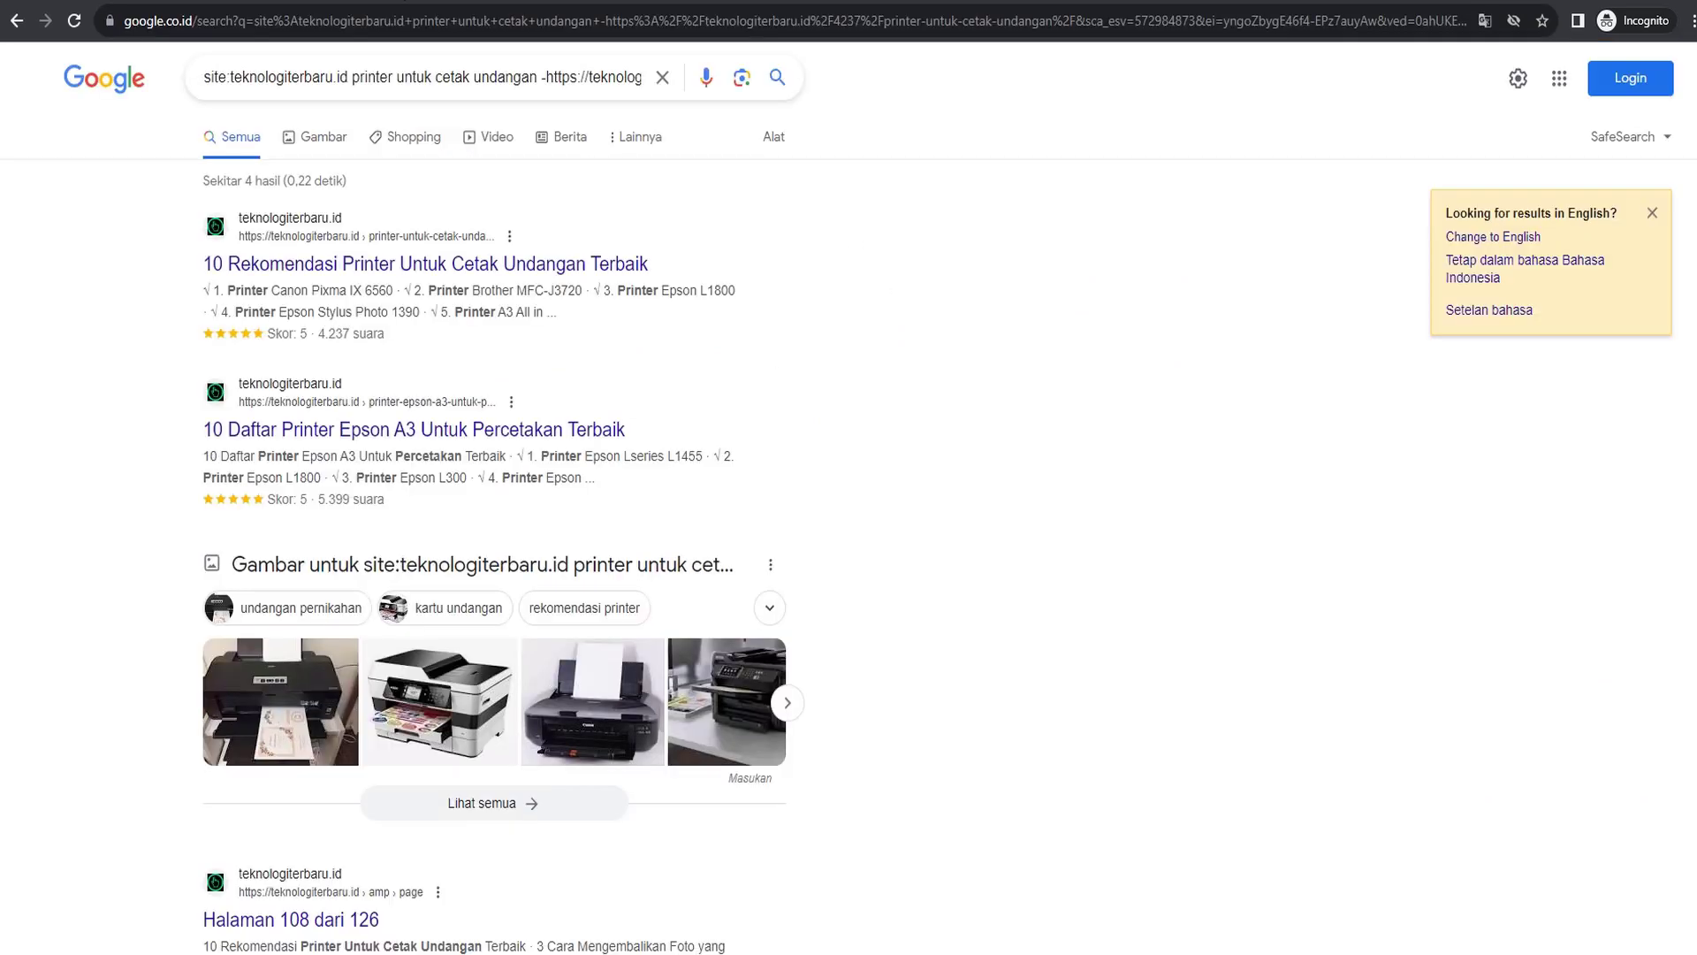
{"action": "scroll", "coordinate": [751, 490], "scroll_direction": "up", "scroll_amount": 1}
{"action": "key", "text": "ctrl+Tab"}
{"action": "scroll", "coordinate": [694, 261], "scroll_direction": "up", "scroll_amount": 10}
{"action": "left_click", "coordinate": [423, 31]}
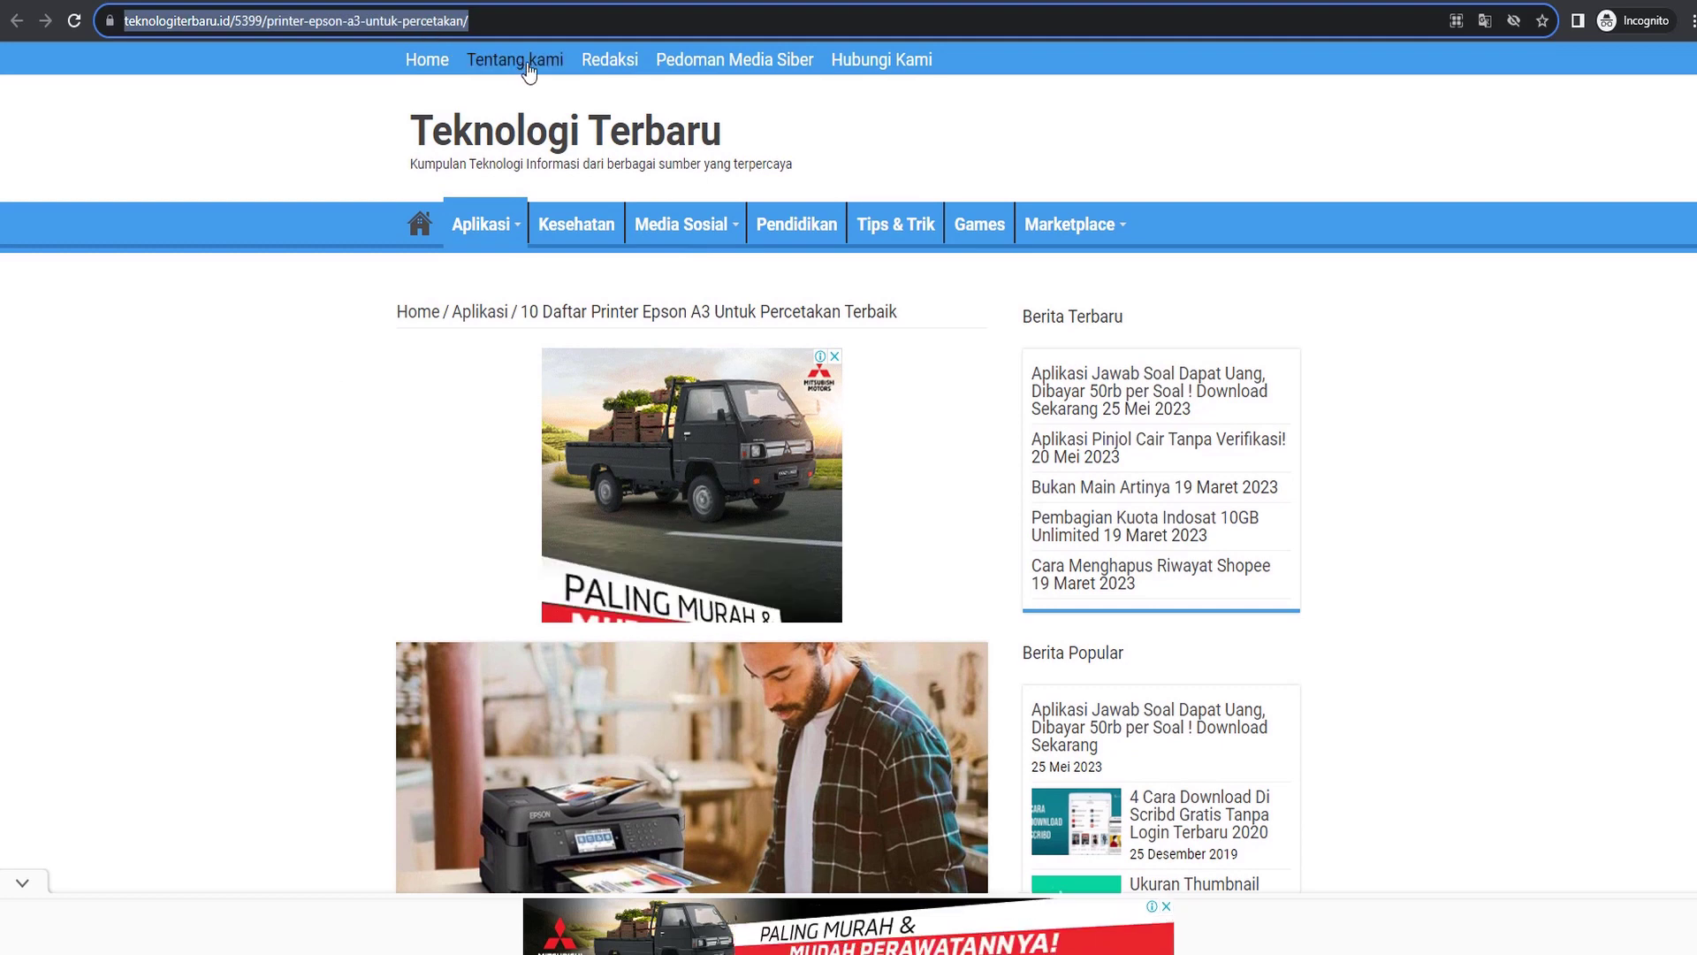
{"action": "left_click", "coordinate": [132, 367]}
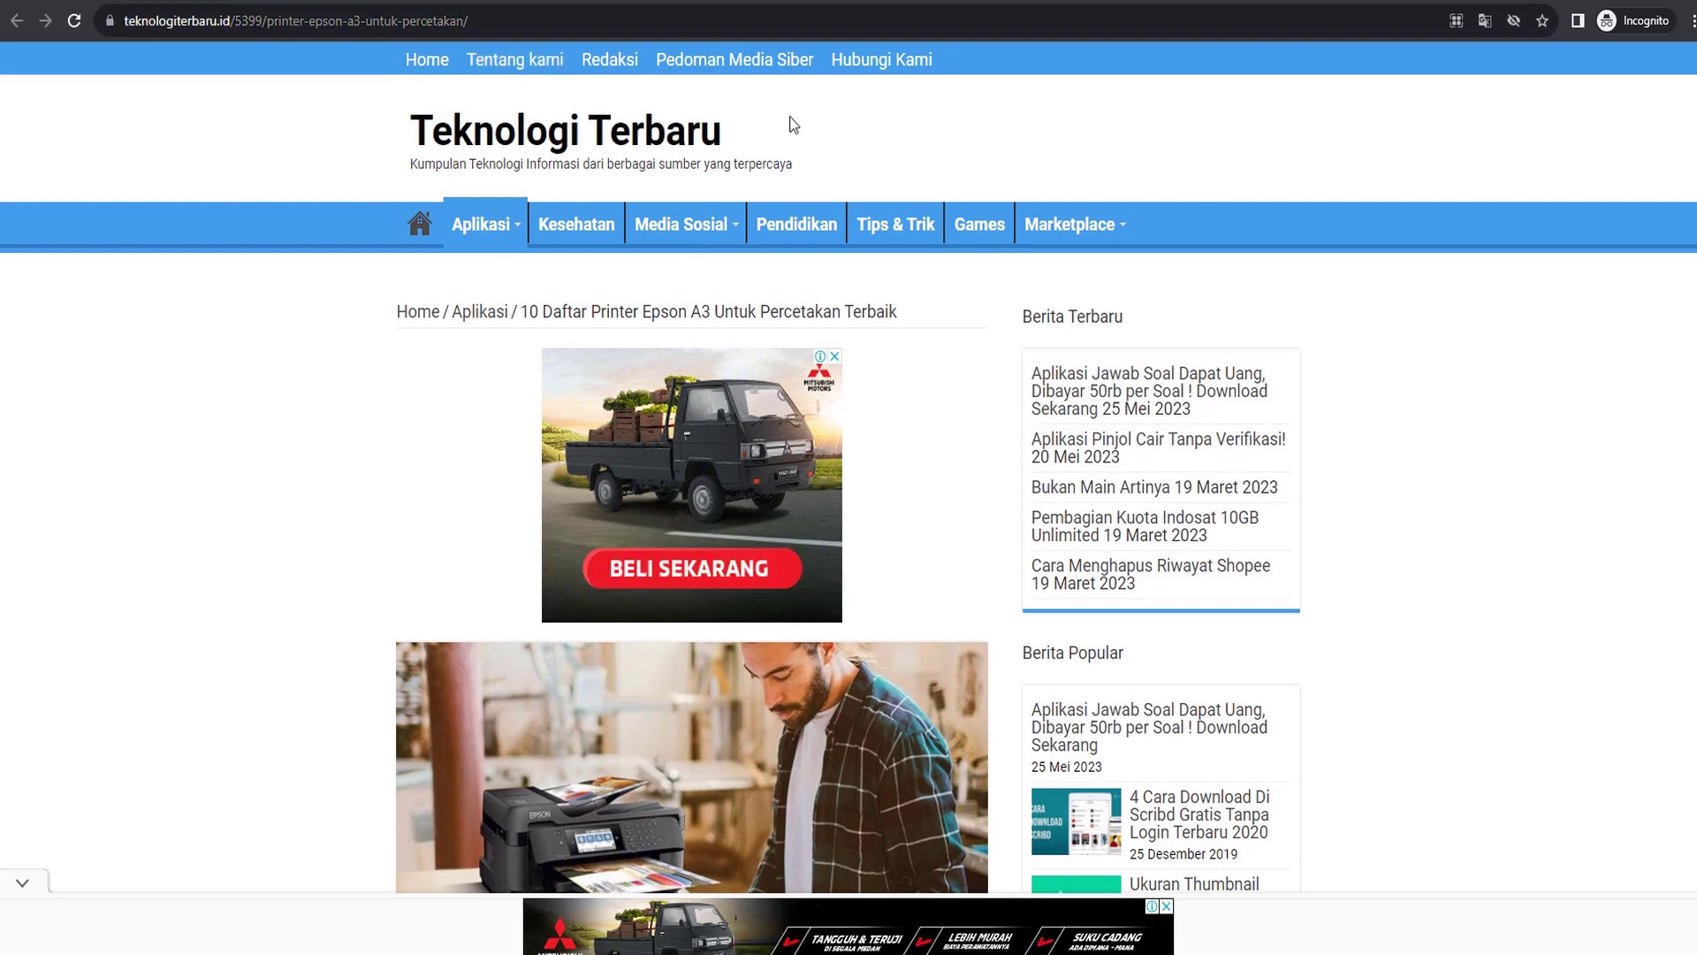
Return to the SaungSEO competitor list filtered by "teknologiterb"
{"action": "key", "text": "ctrl+shift+Tab"}
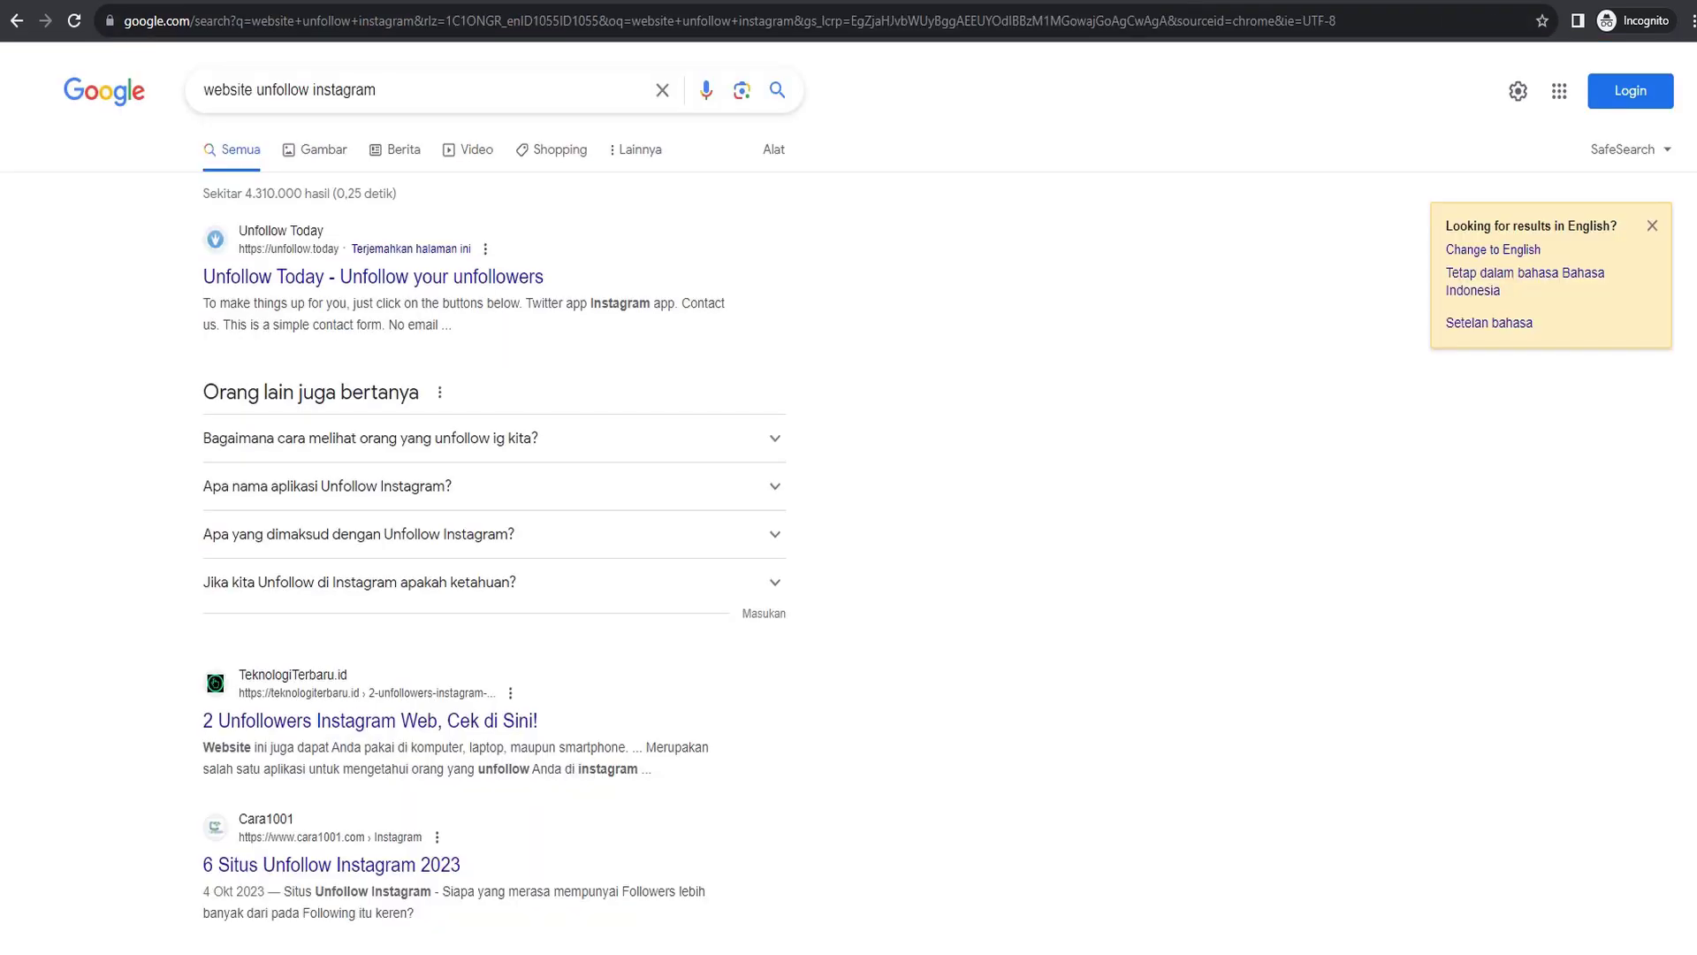
{"action": "key", "text": "ctrl+shift+Tab"}
{"action": "key", "text": "ctrl+shift+Tab"}
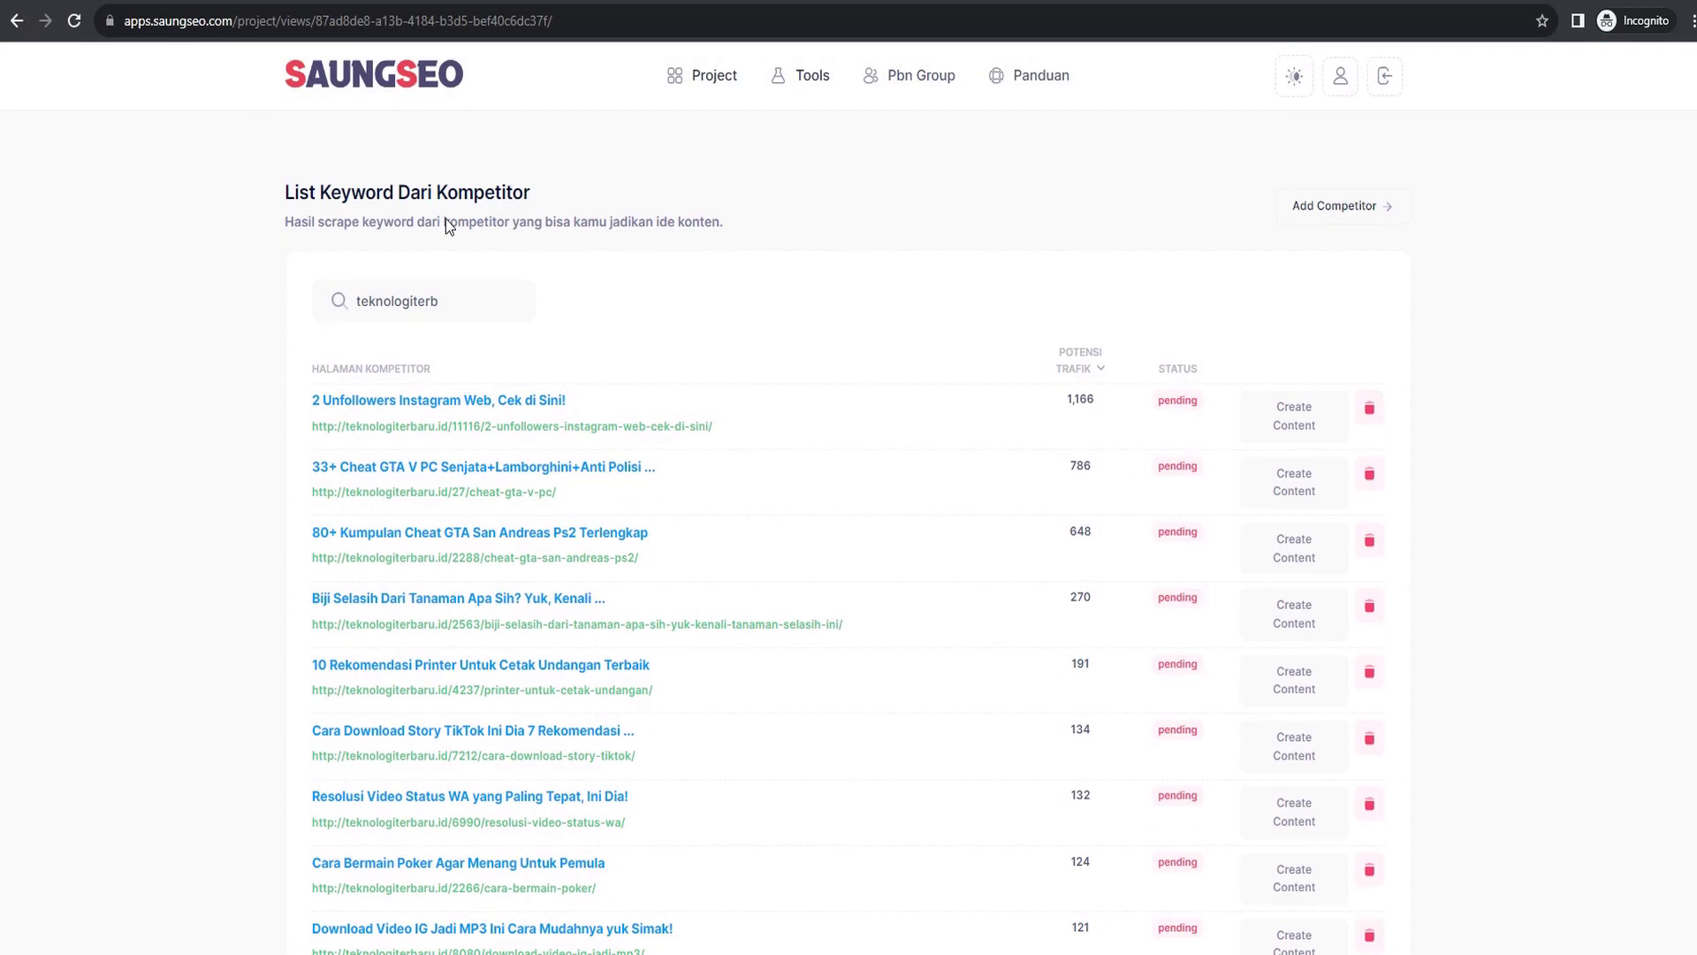
Filter the competitor list by "printer" and open the 10 Daftar Printer Epson A3 Untuk Percetakan Terbaik article
{"action": "left_click_drag", "start_coordinate": [439, 302], "coordinate": [320, 297]}
{"action": "type", "text": "printer"}
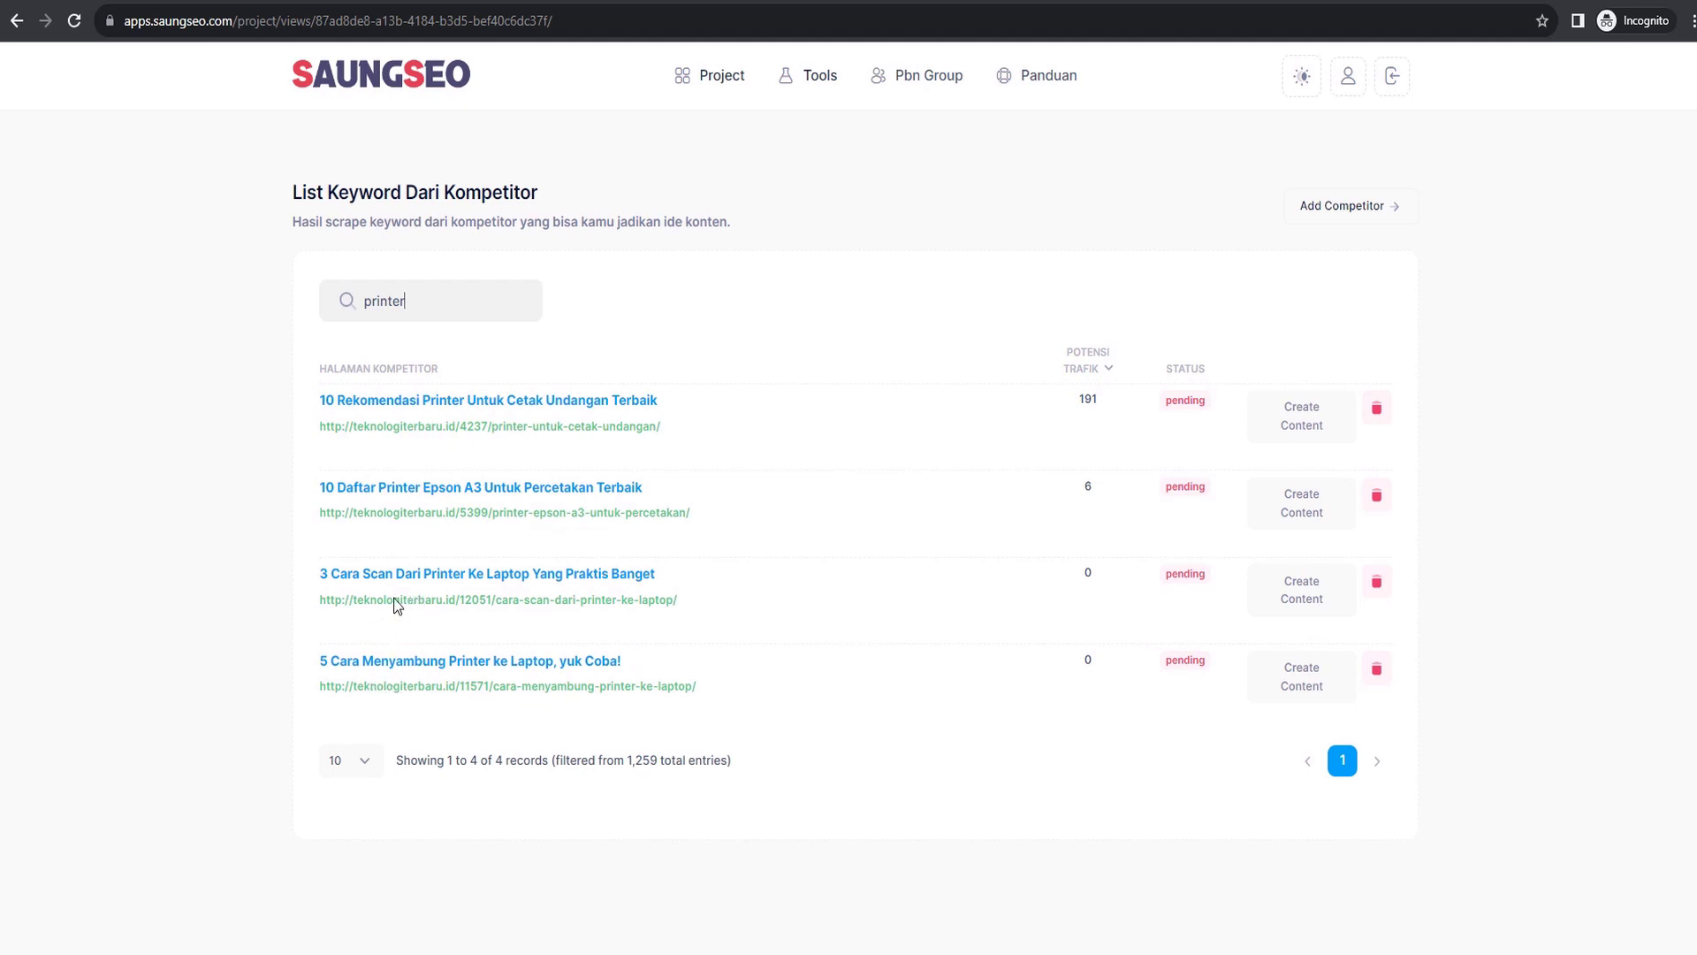
{"action": "left_click", "coordinate": [545, 489]}
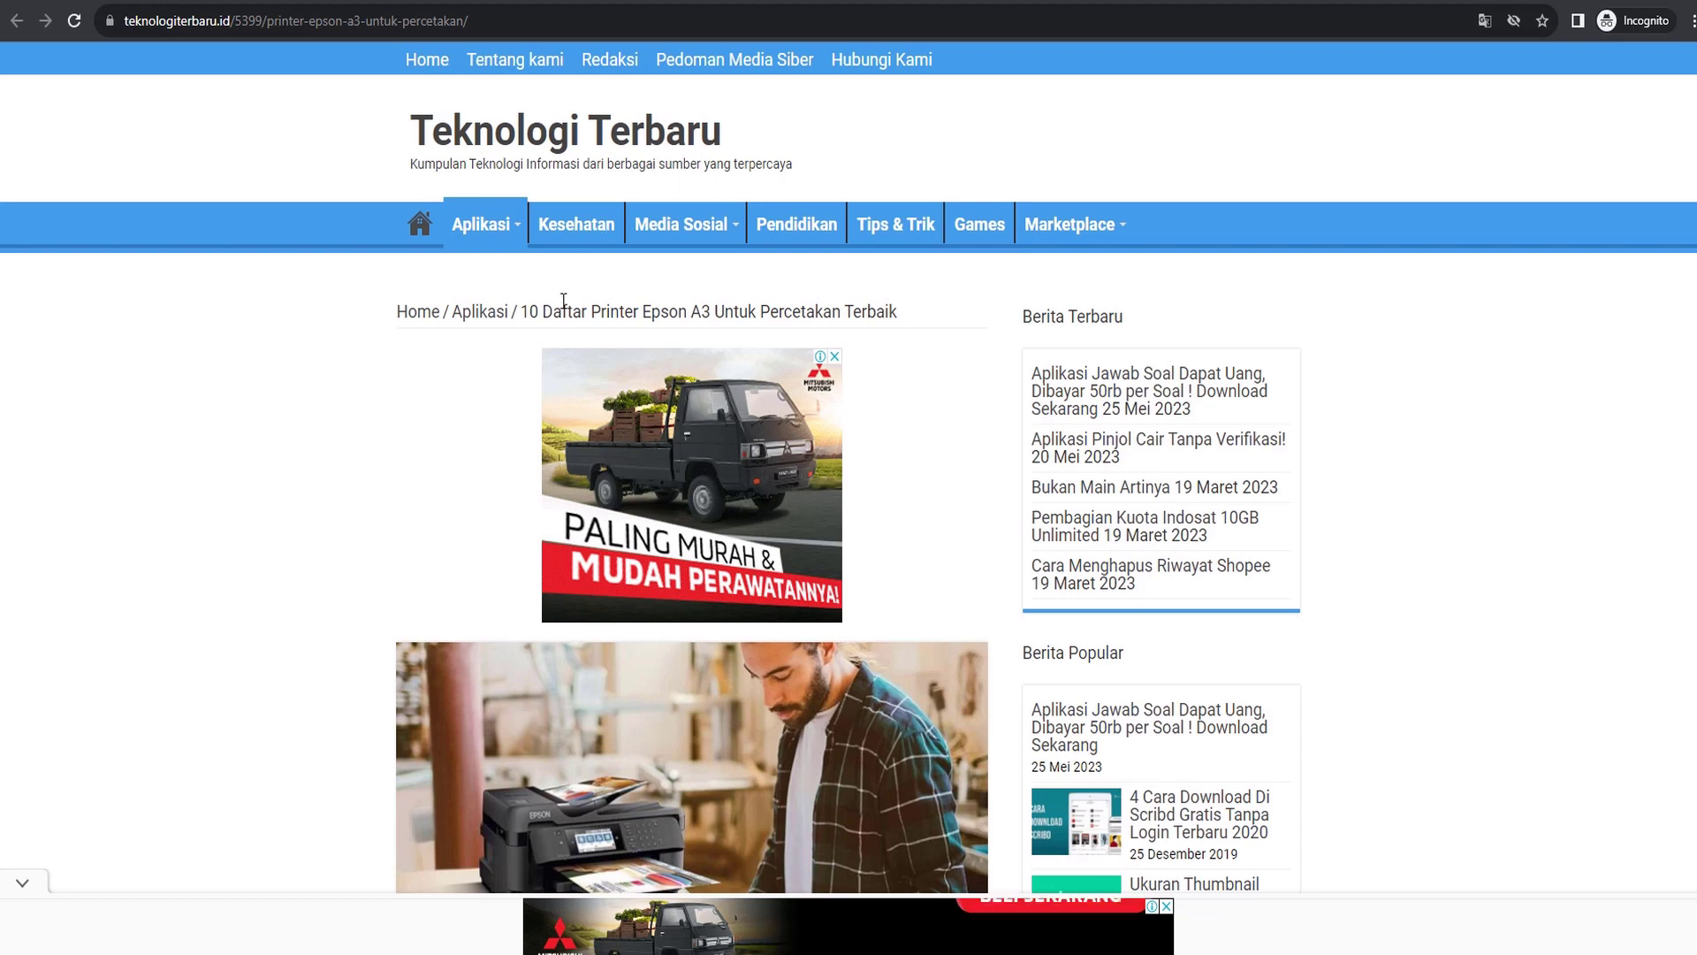
Close the Epson A3 article and recheck the Google site search results for invitation printer pages
{"action": "key", "text": "ctrl+w"}
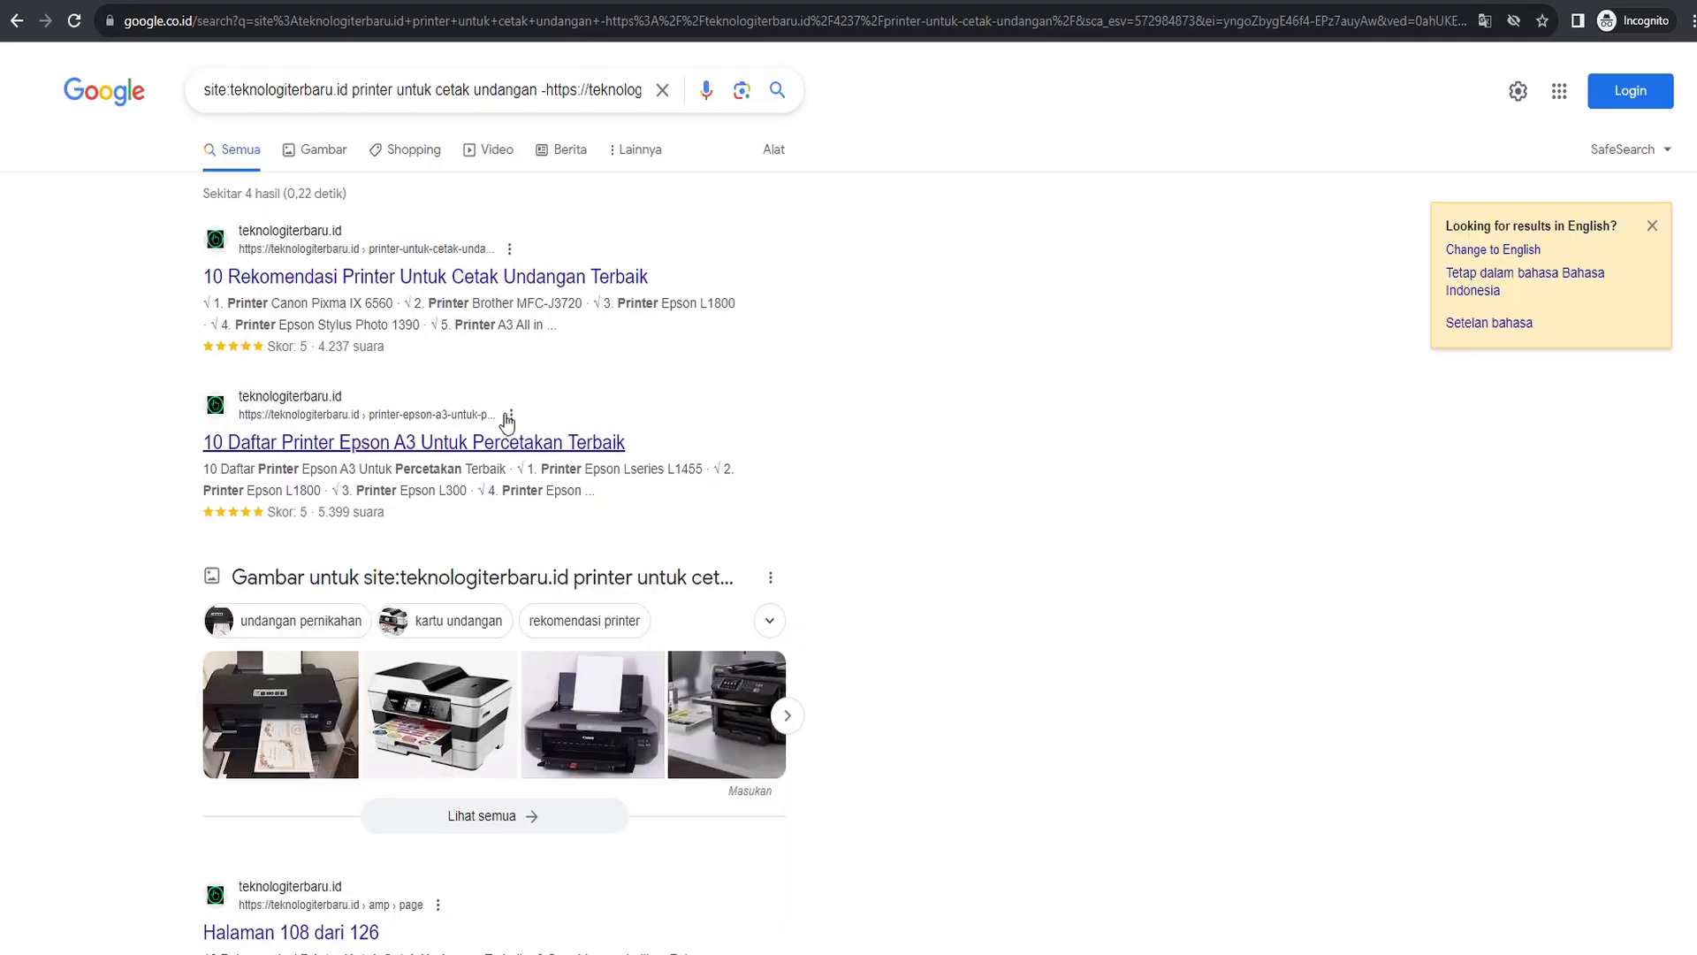
{"action": "scroll", "coordinate": [390, 614], "scroll_direction": "down", "scroll_amount": 3}
{"action": "scroll", "coordinate": [415, 728], "scroll_direction": "up", "scroll_amount": 3}
Check the keyword data of the 10 Daftar Printer Epson A3 Untuk Percetakan Terbaik entry in SaungSEO's content creation form without submitting it
{"action": "key", "text": "ctrl+Tab"}
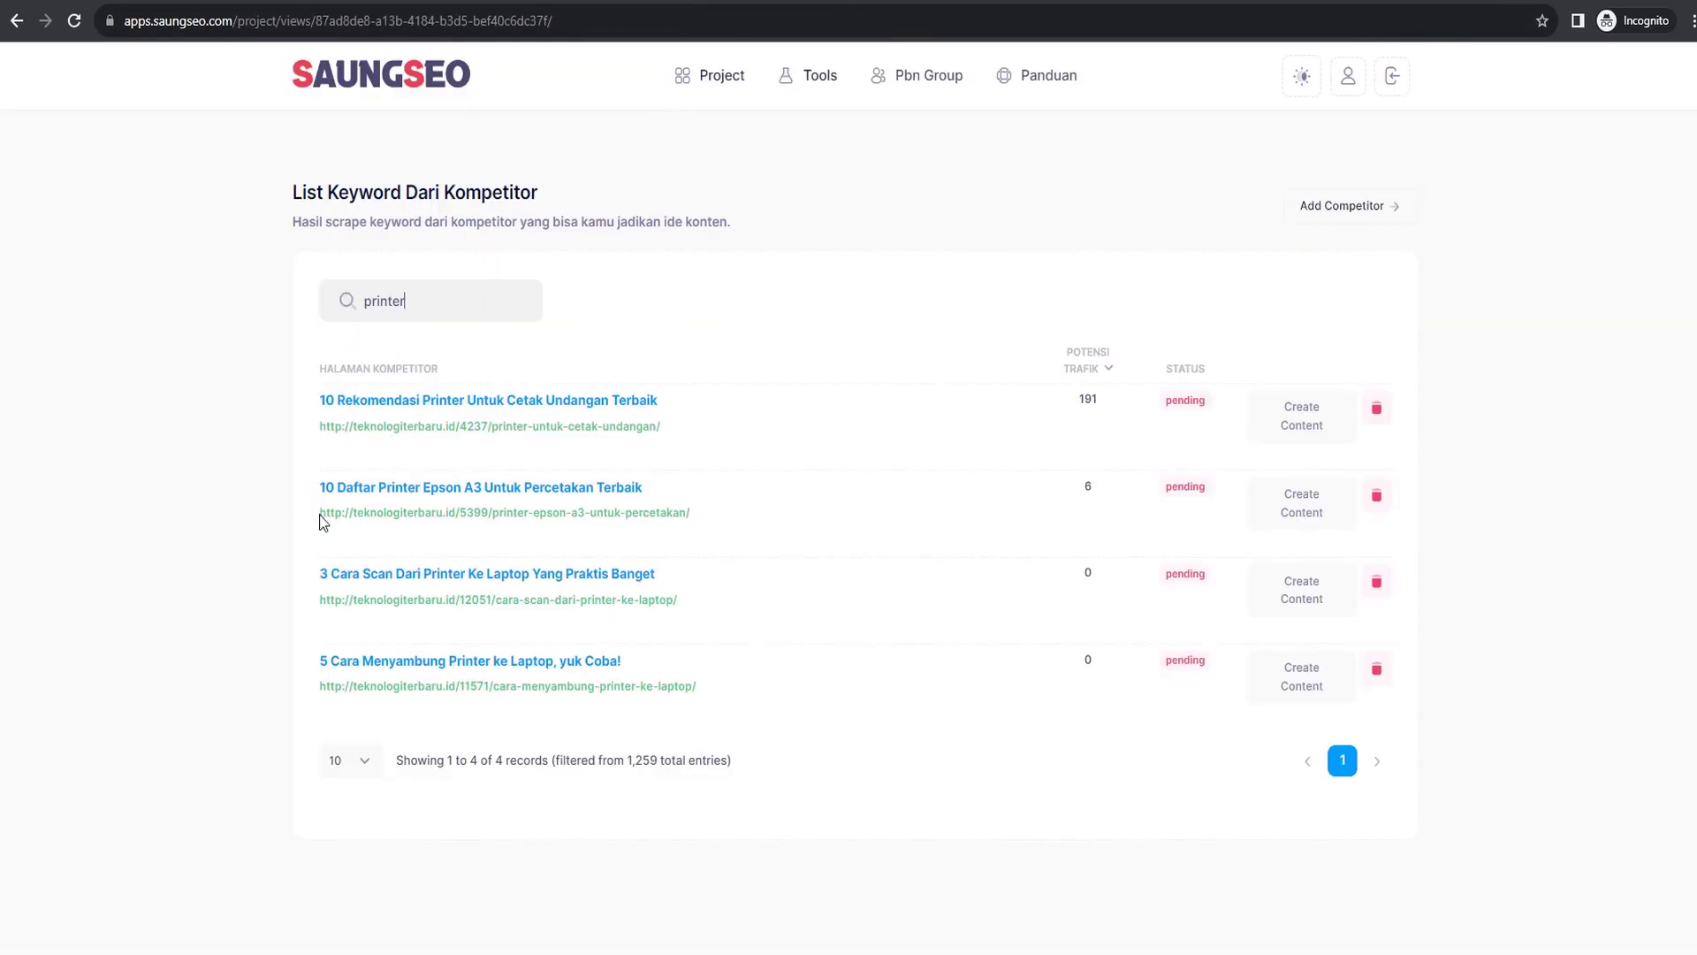
{"action": "left_click_drag", "start_coordinate": [407, 492], "coordinate": [473, 491]}
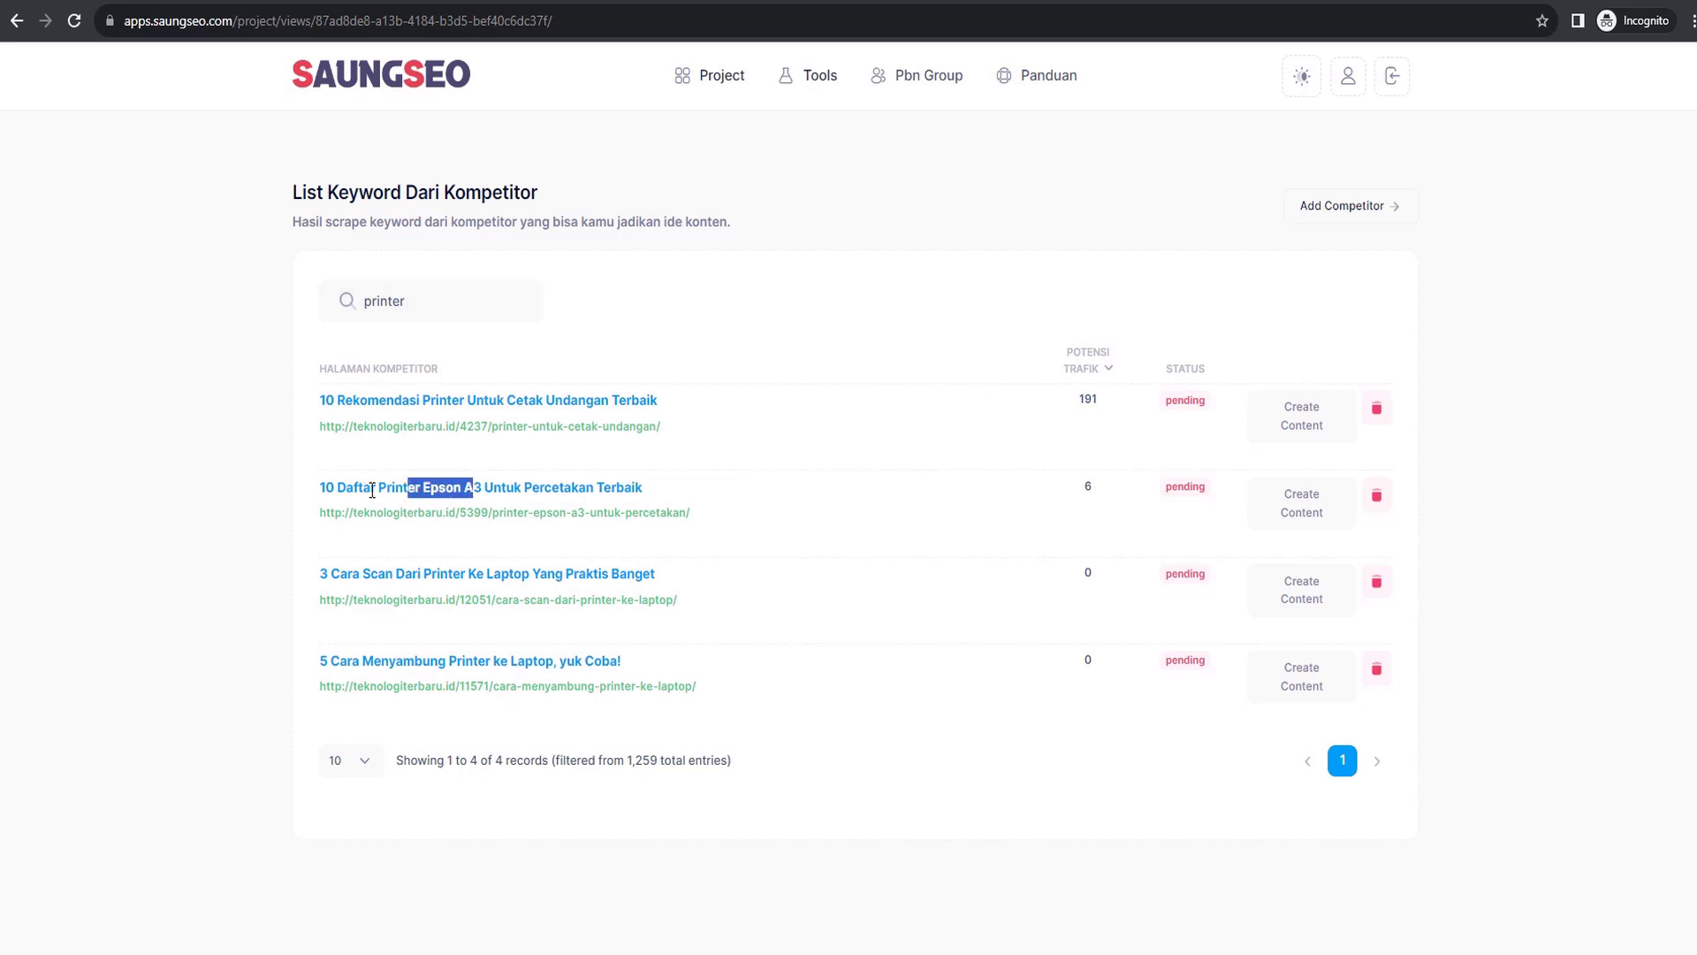
{"action": "left_click", "coordinate": [475, 491]}
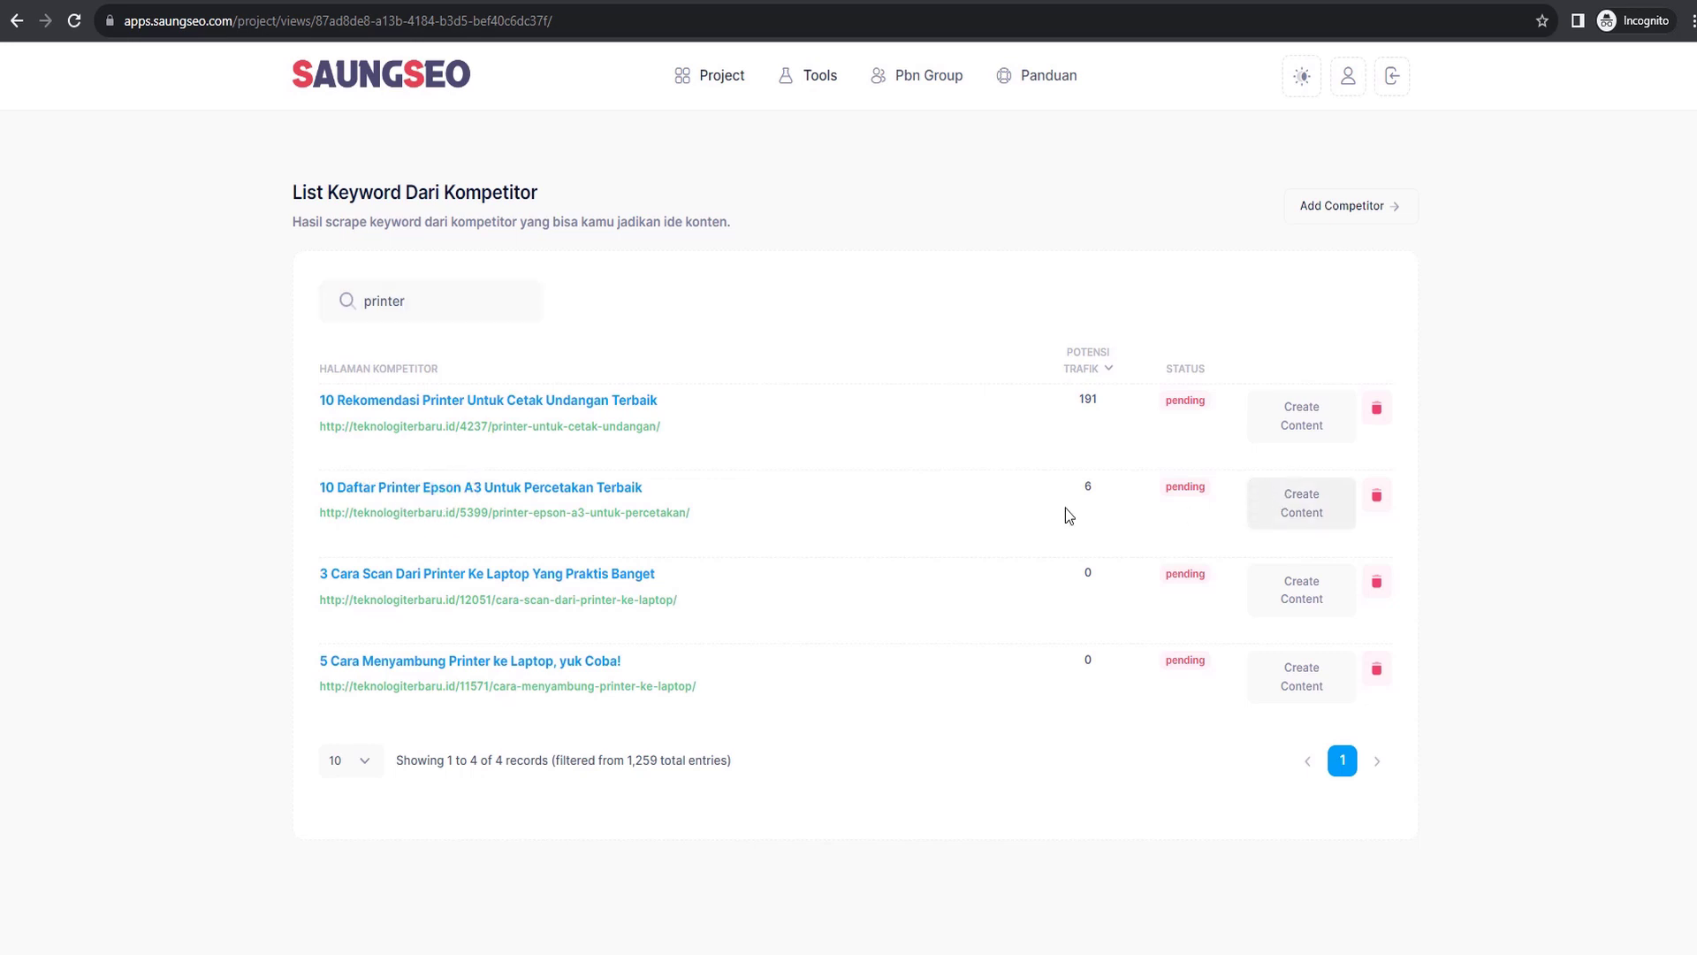
{"action": "left_click", "coordinate": [1303, 503]}
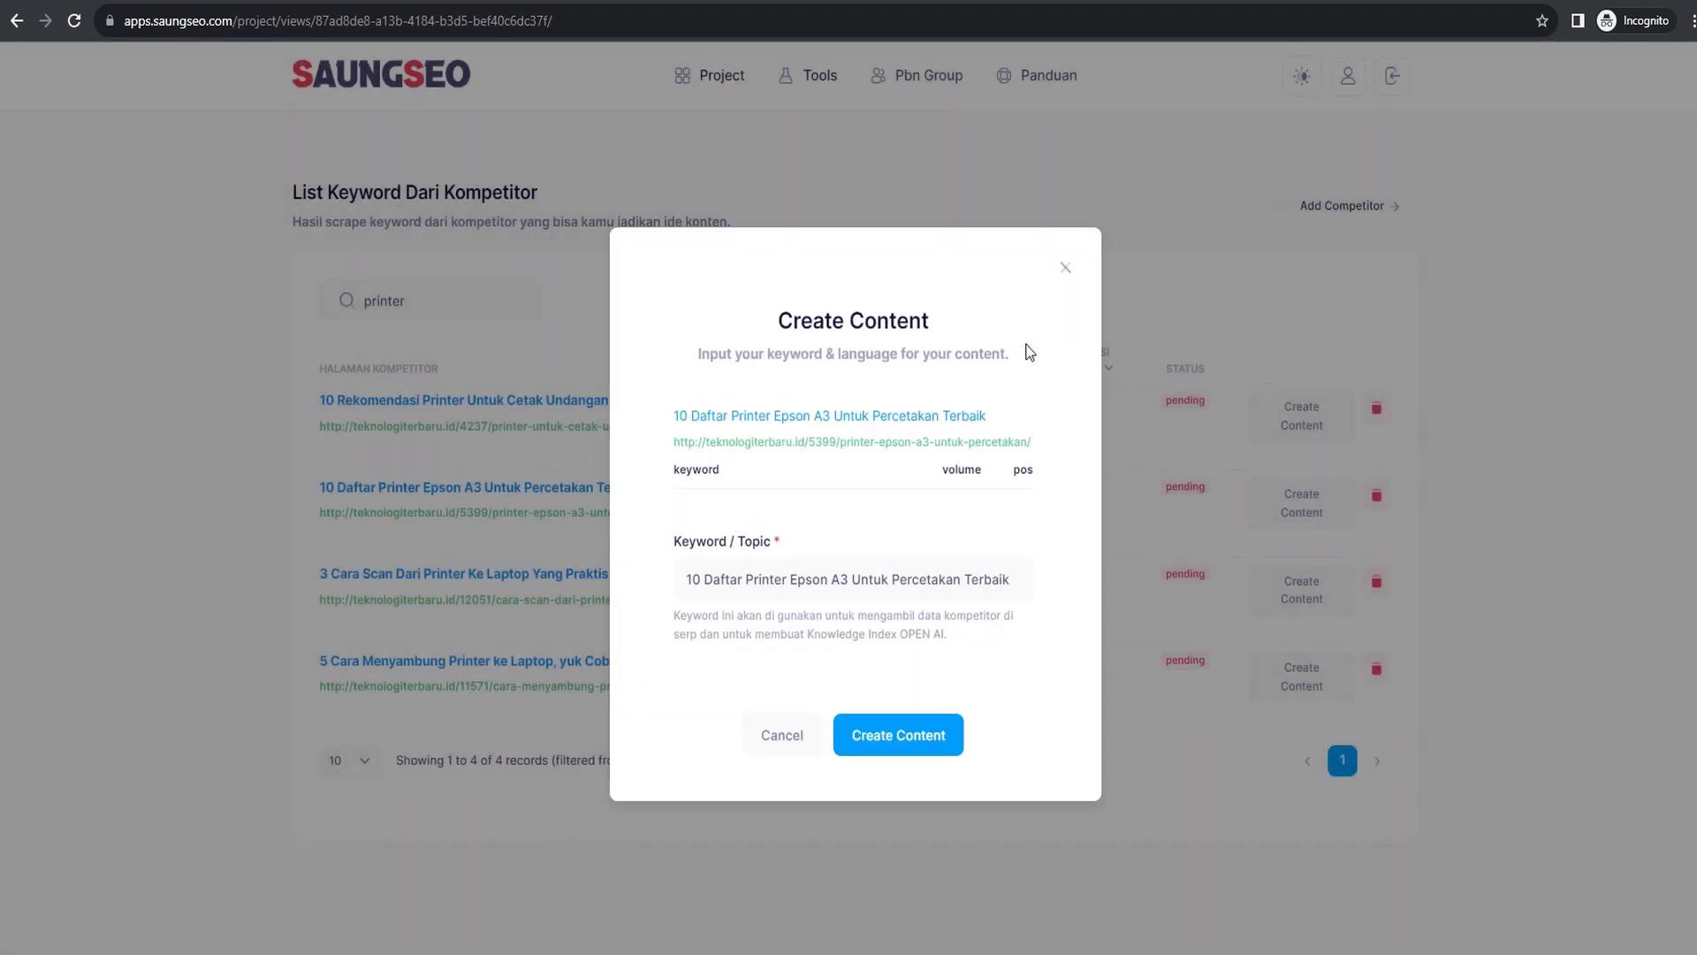
{"action": "left_click", "coordinate": [1065, 268]}
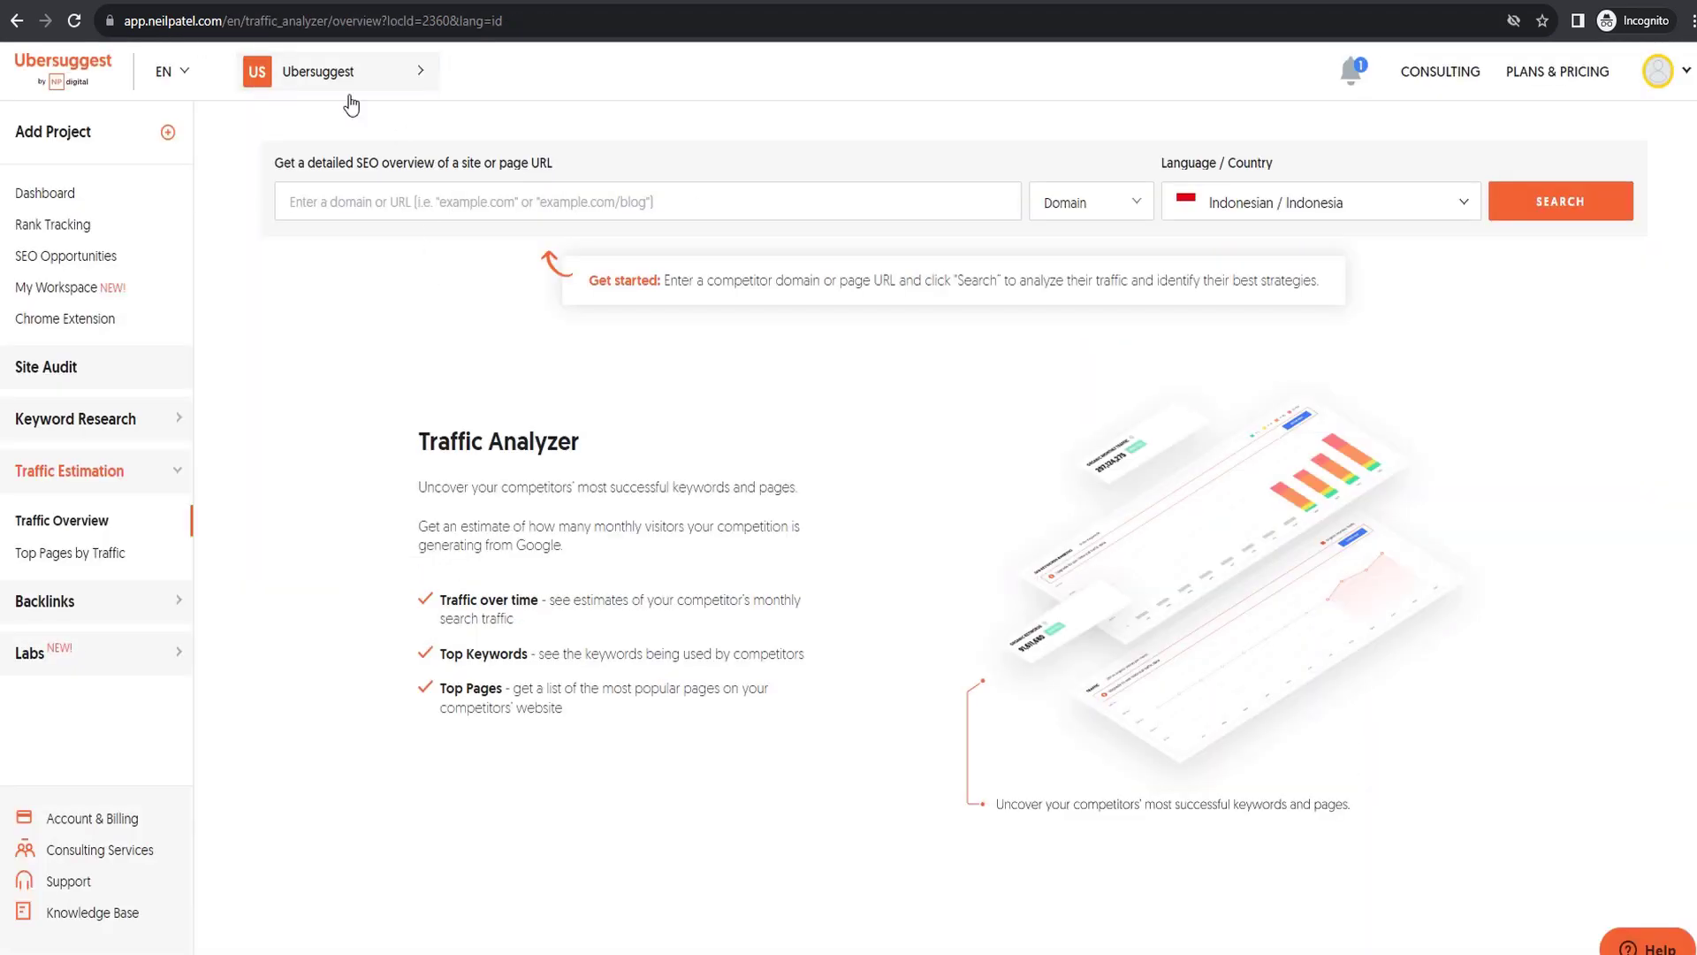
{"action": "left_click", "coordinate": [362, 201]}
{"action": "type", "text": "https://teknologiterbaru.id/5399/printer-epson-a3-untuk-percetakan/"}
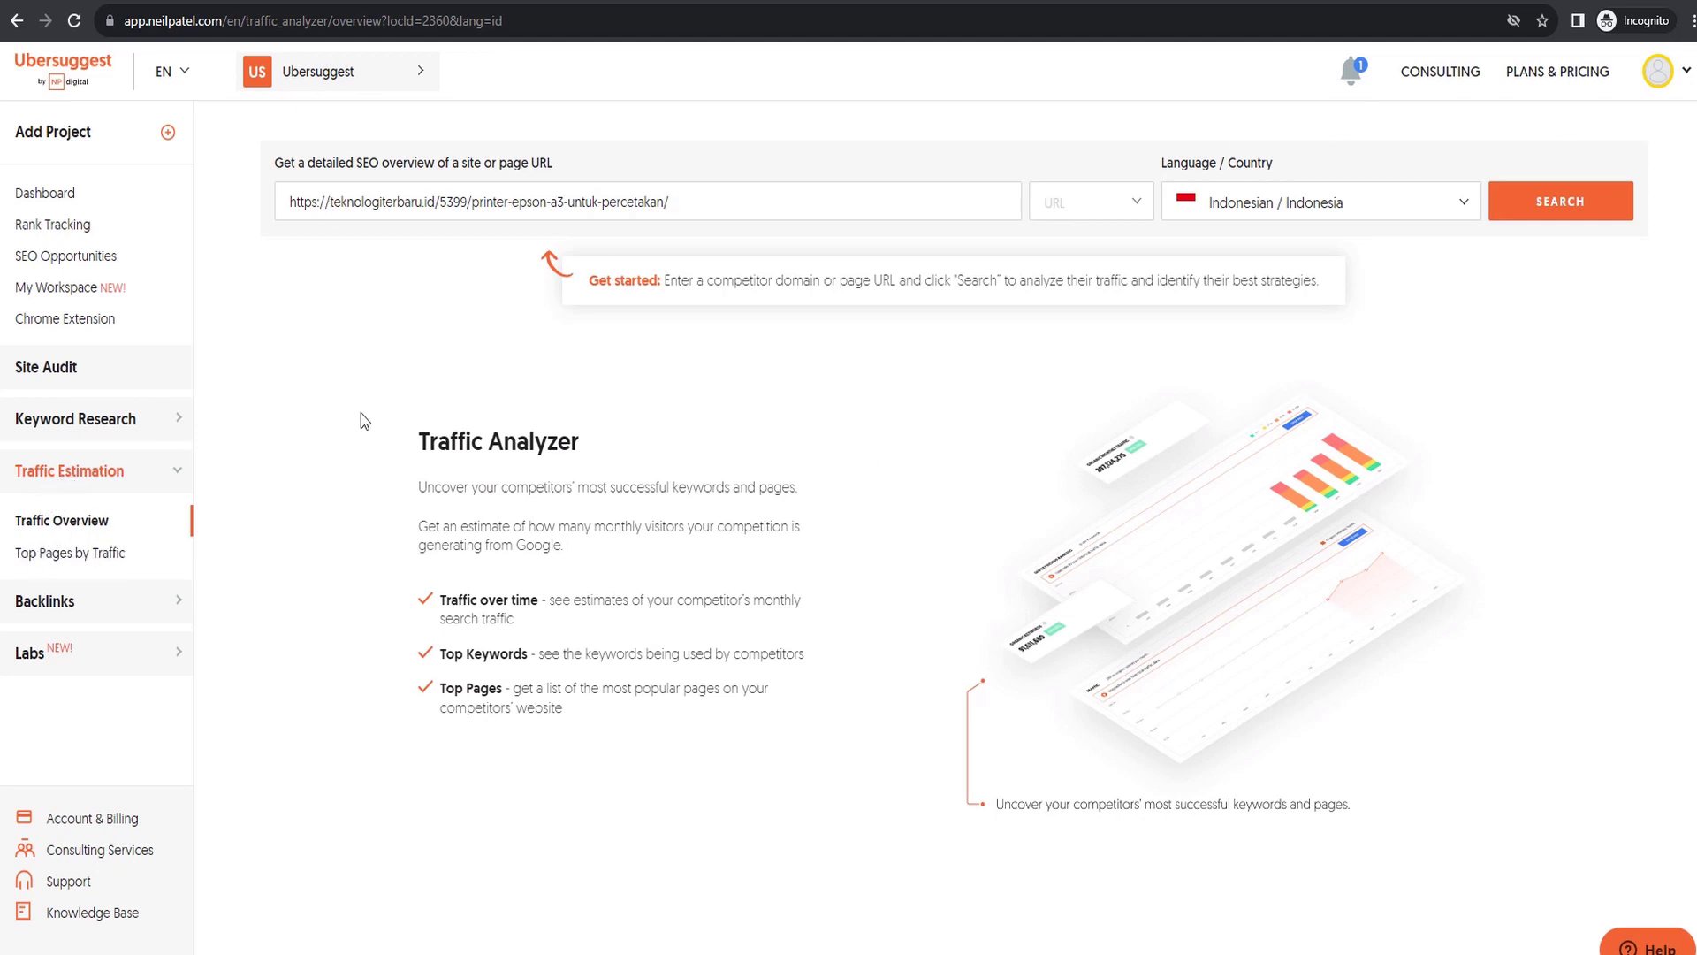
{"action": "left_click", "coordinate": [1511, 212]}
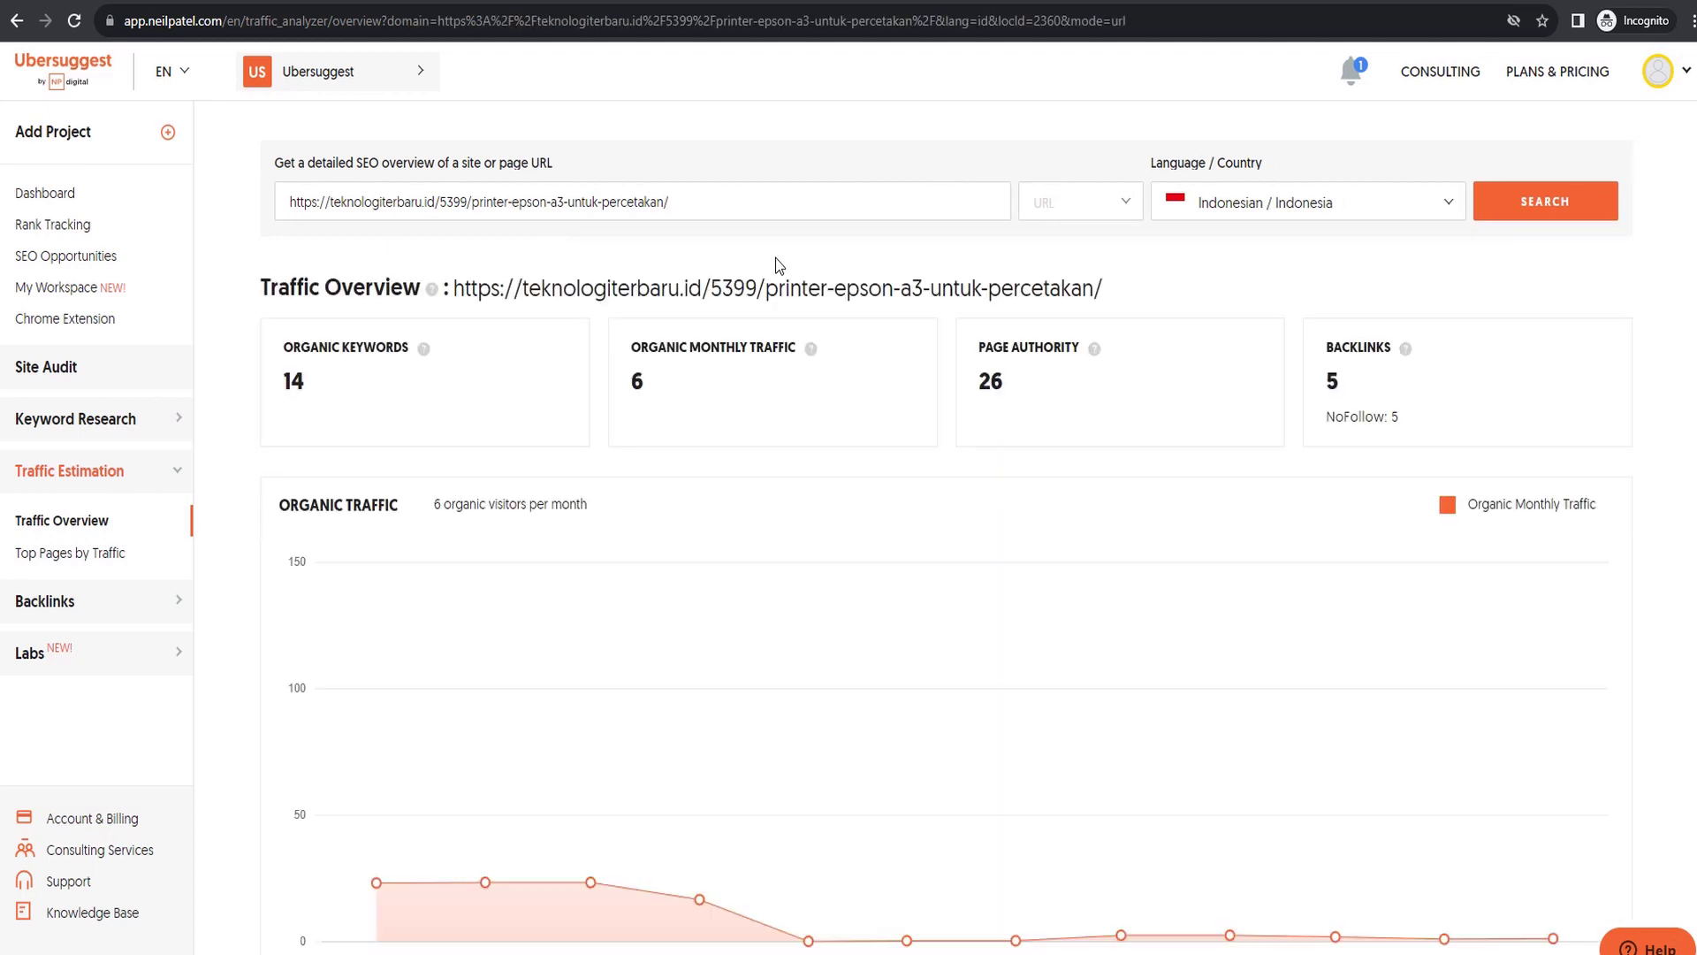
{"action": "scroll", "coordinate": [845, 652], "scroll_direction": "down", "scroll_amount": 15}
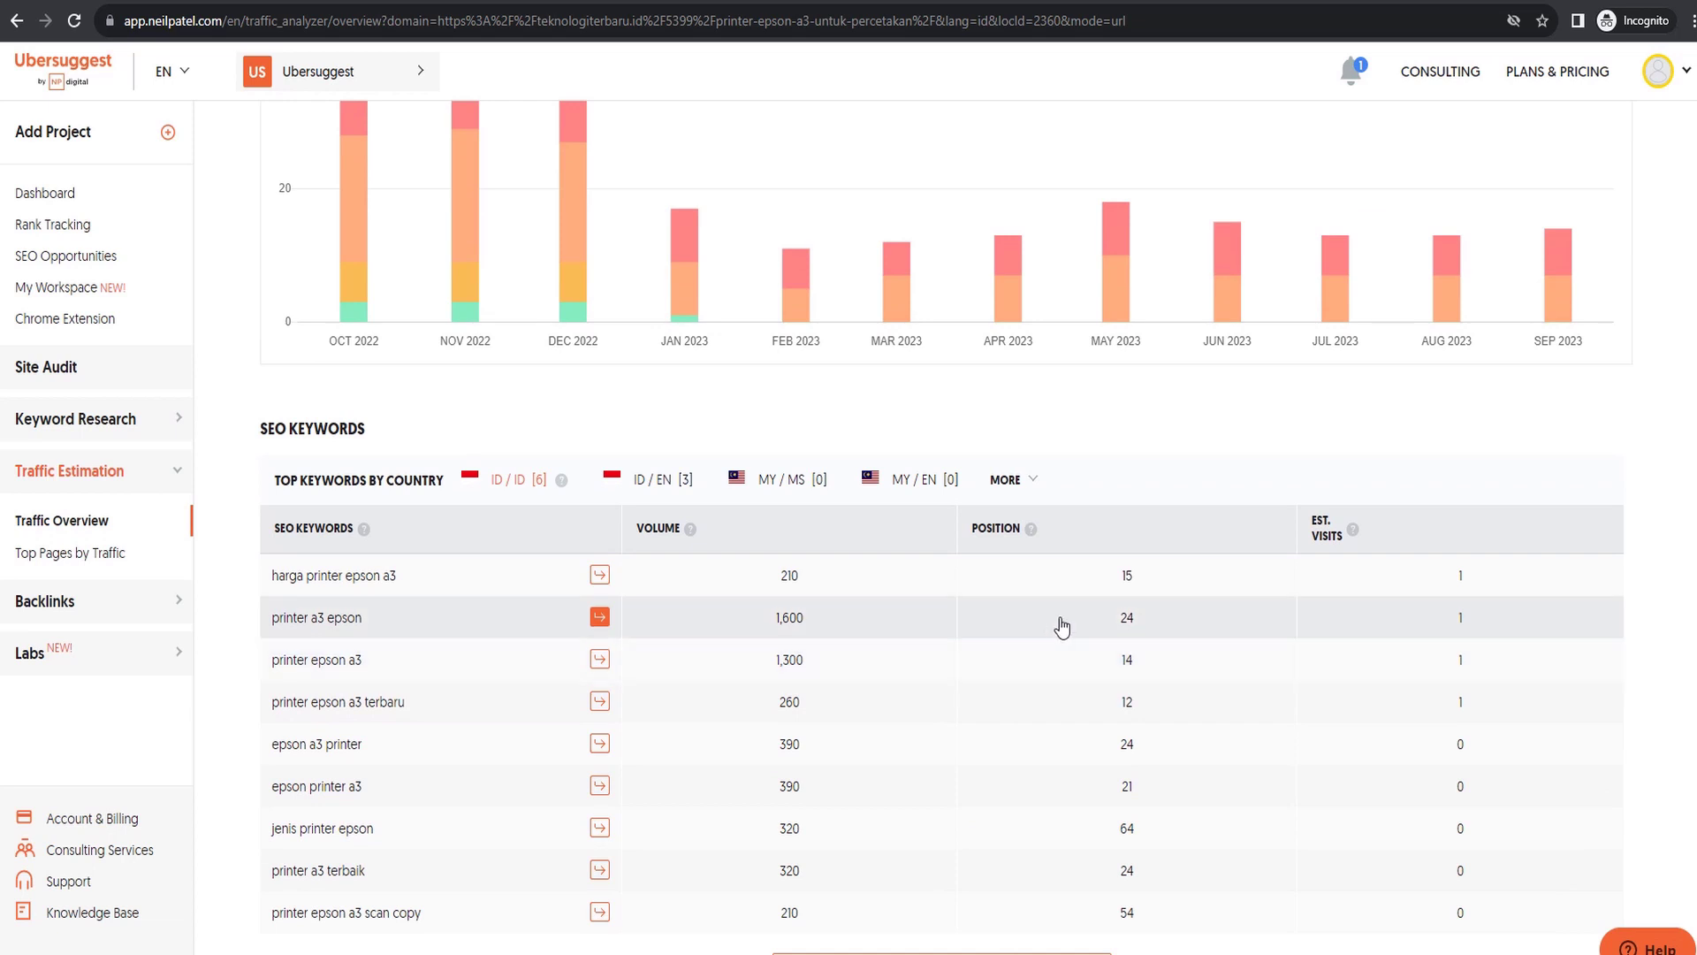
{"action": "scroll", "coordinate": [1064, 625], "scroll_direction": "down", "scroll_amount": 1}
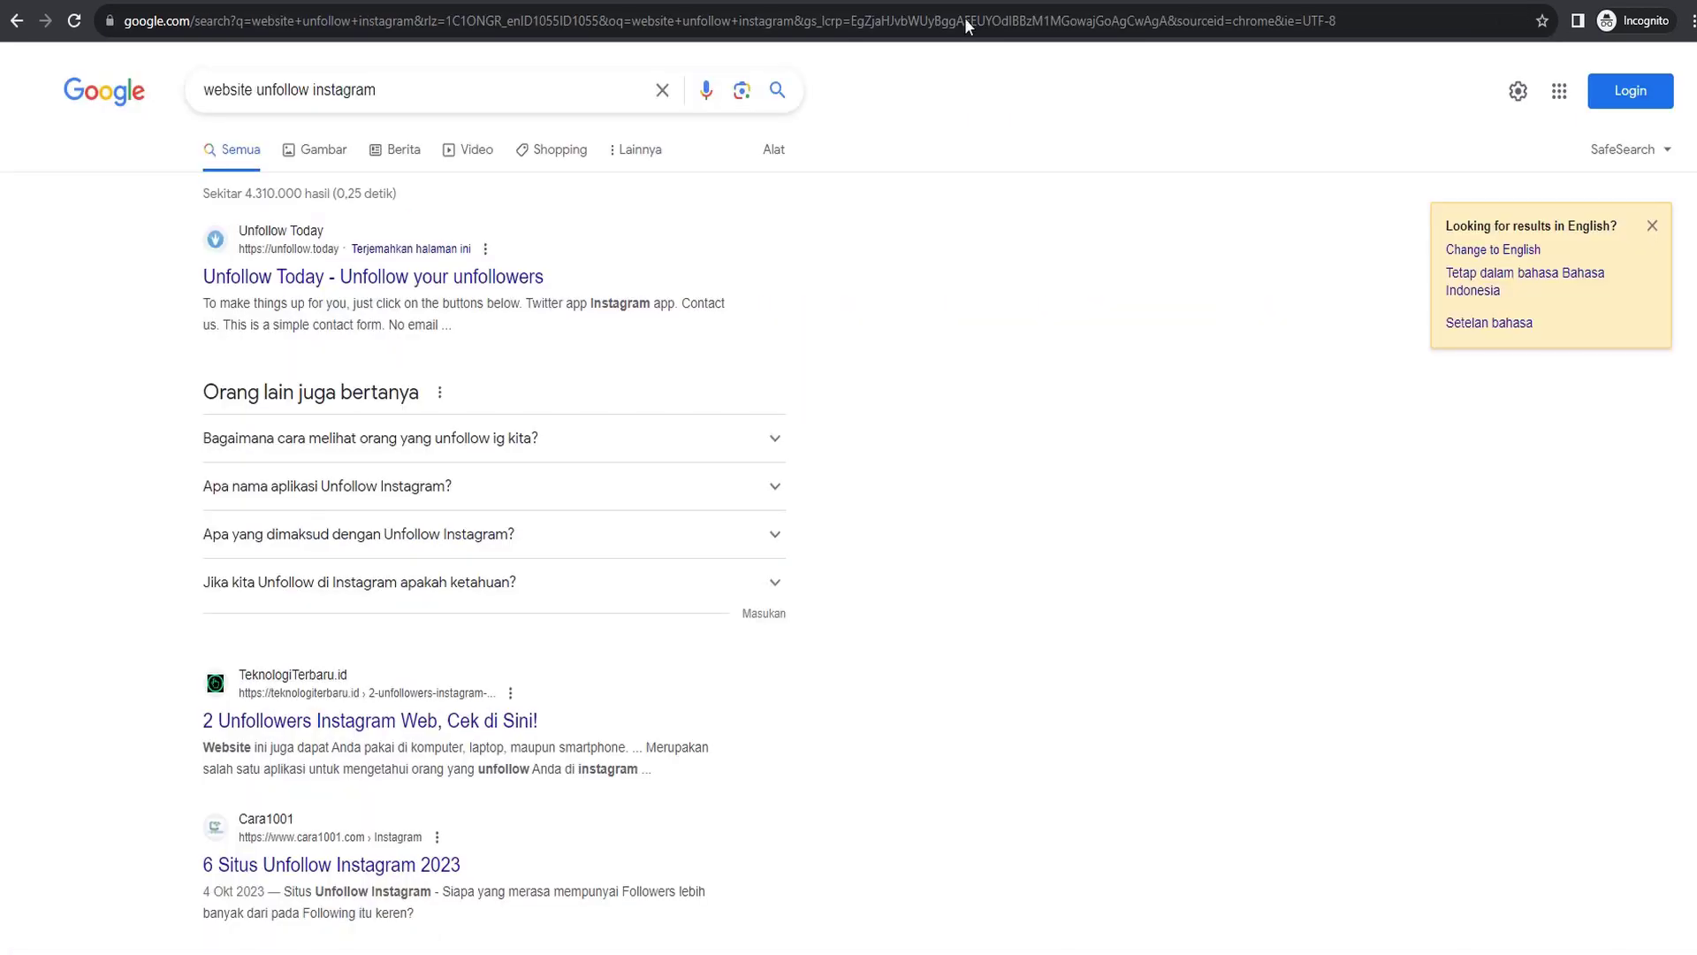
Compare the Google results for "website unfollow instagram" with the Epson A3 article in the teknologiterbaru.id site search
{"action": "scroll", "coordinate": [458, 643], "scroll_direction": "down", "scroll_amount": 15}
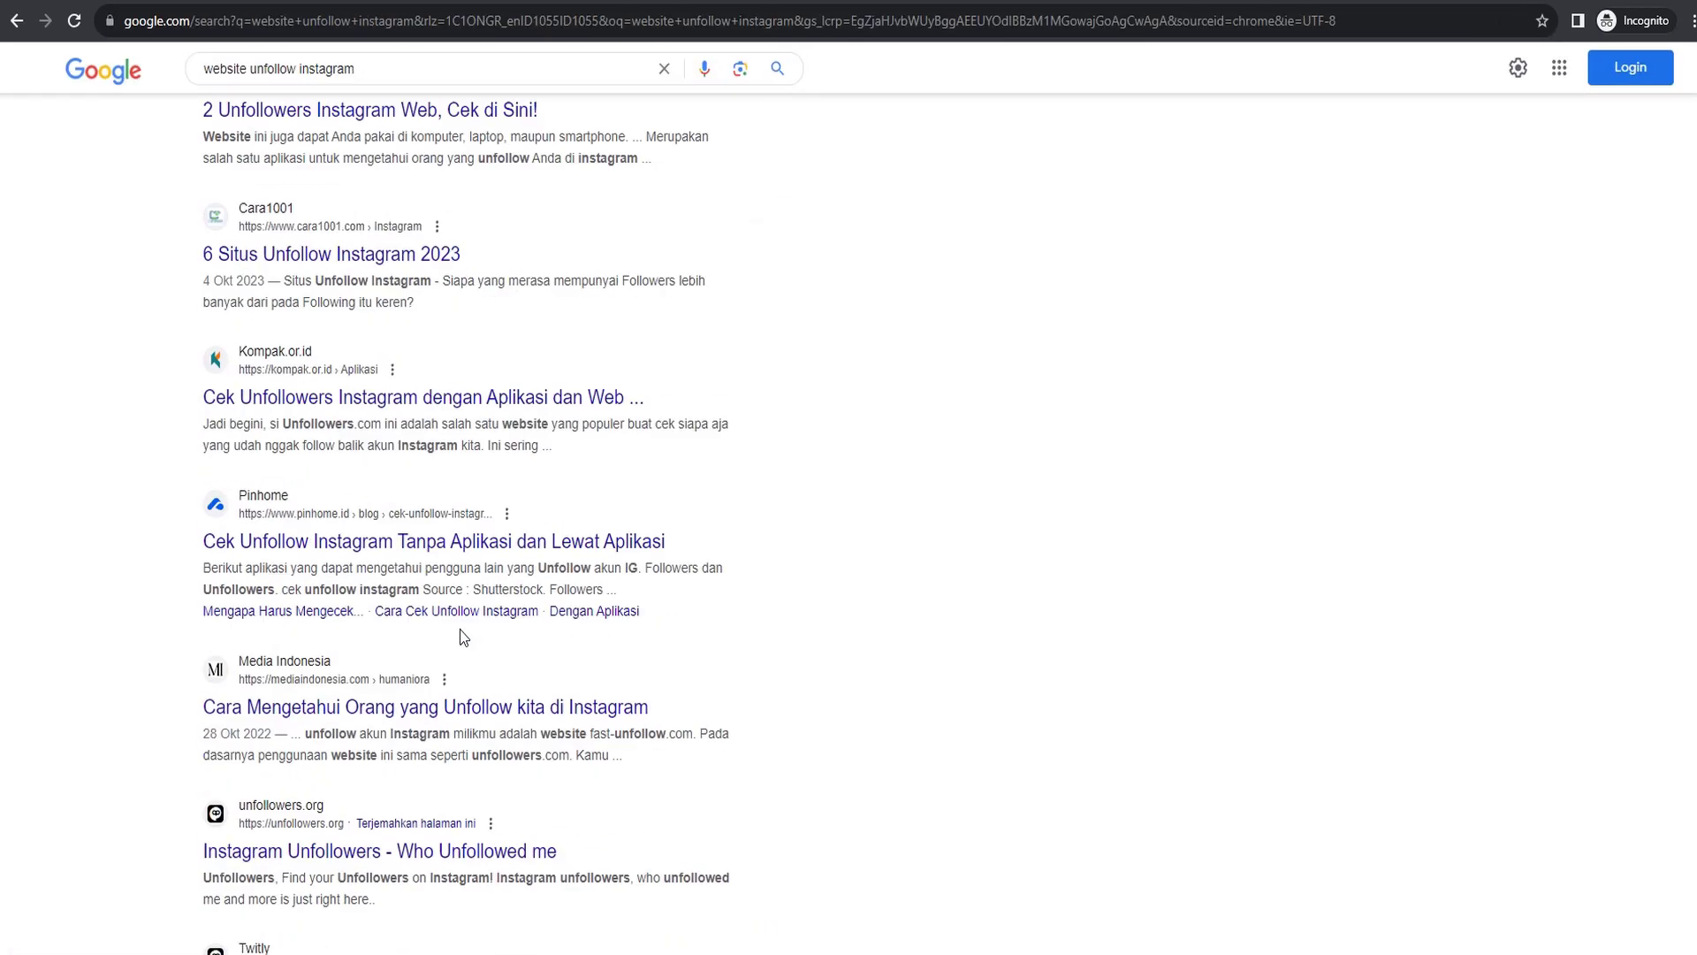
{"action": "scroll", "coordinate": [495, 548], "scroll_direction": "up", "scroll_amount": 15}
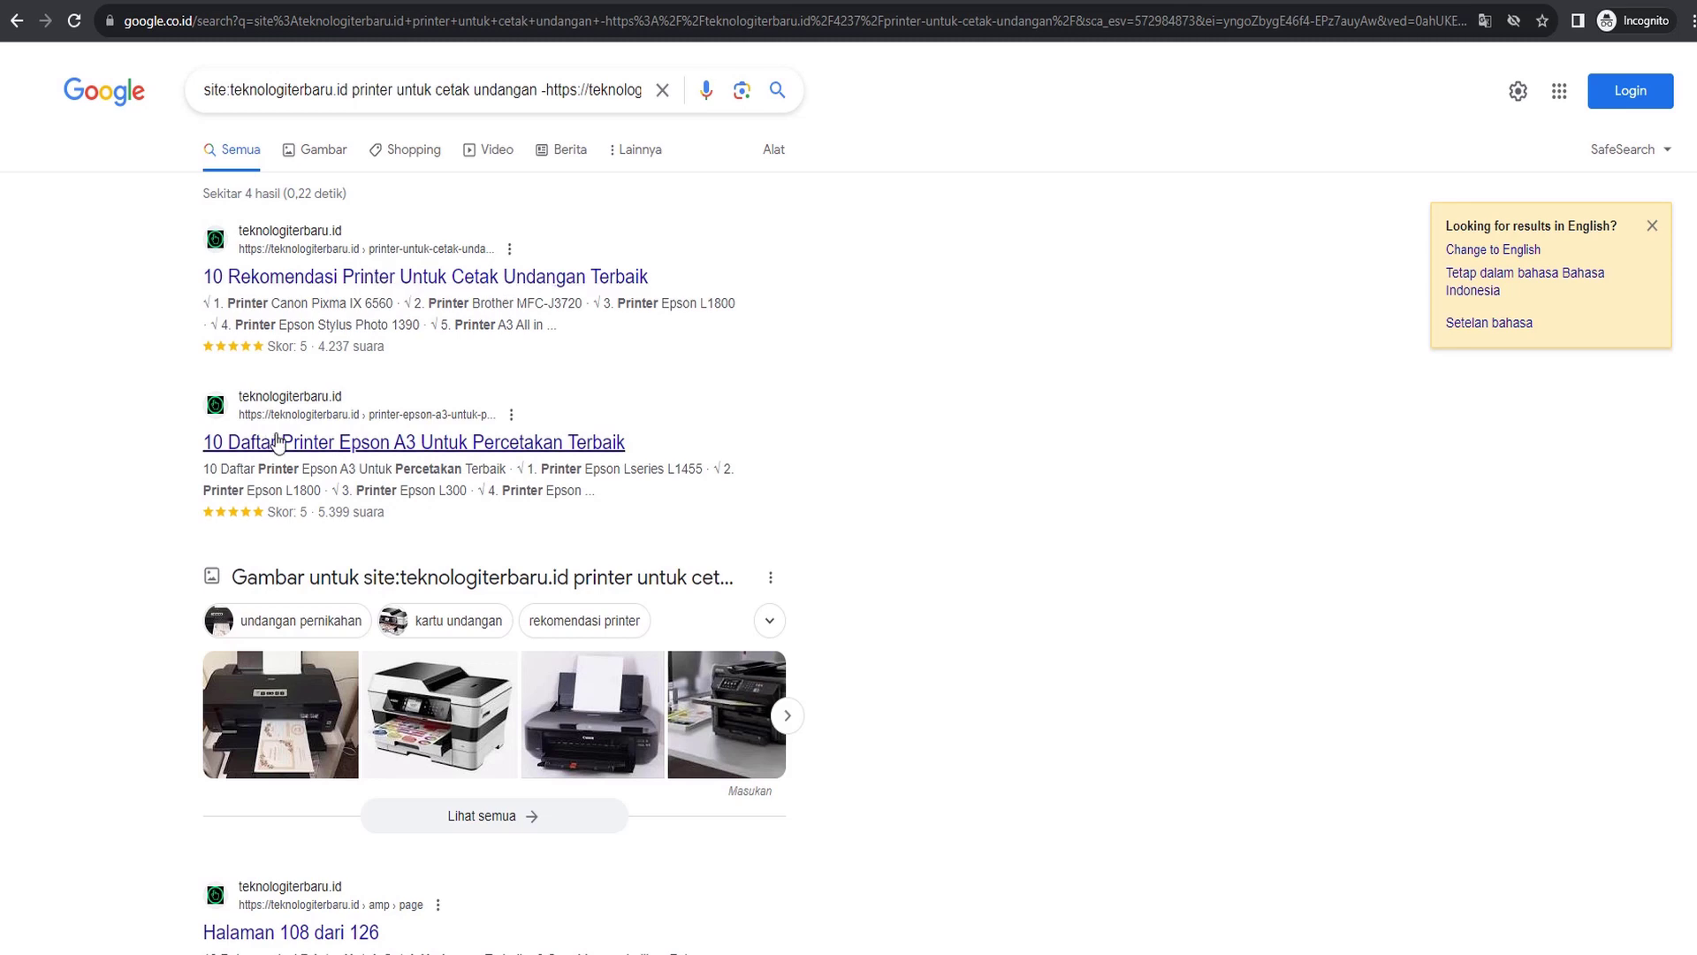
{"action": "left_click", "coordinate": [463, 452]}
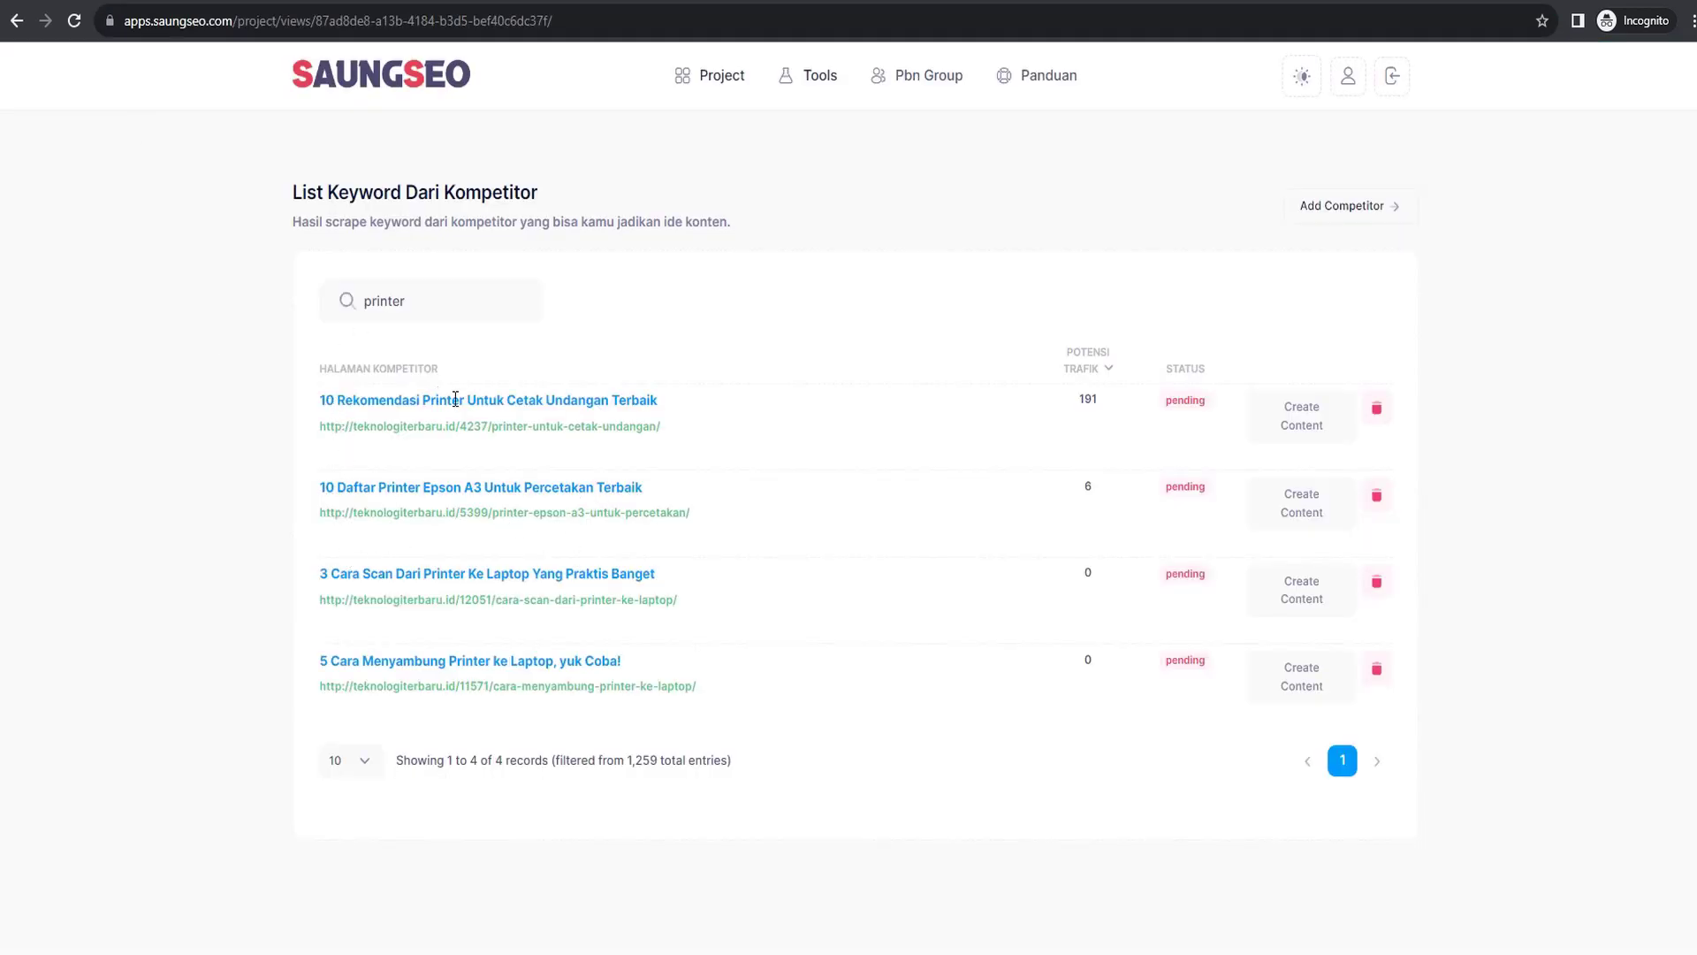
Compare the invitation printer and Epson A3 titles in SaungSEO and create content from 10 Rekomendasi Printer Untuk Cetak Undangan Terbaik
{"action": "left_click_drag", "start_coordinate": [544, 402], "coordinate": [333, 402]}
{"action": "left_click", "coordinate": [235, 495]}
{"action": "left_click_drag", "start_coordinate": [365, 487], "coordinate": [483, 486]}
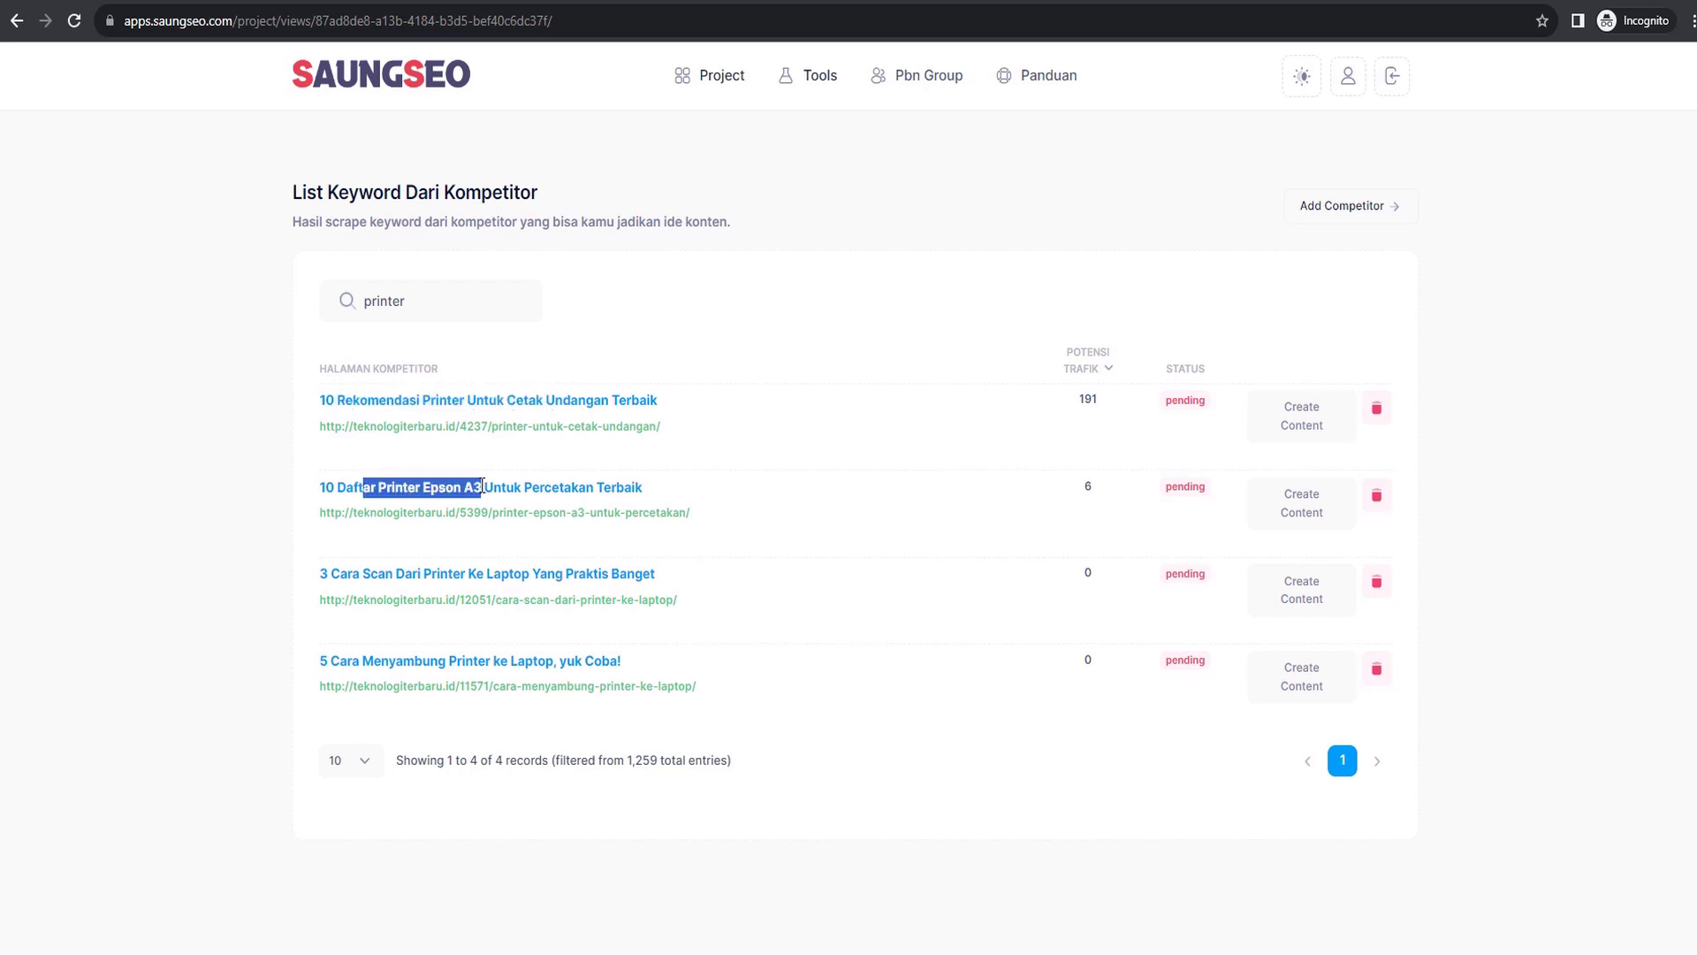
{"action": "left_click", "coordinate": [873, 487]}
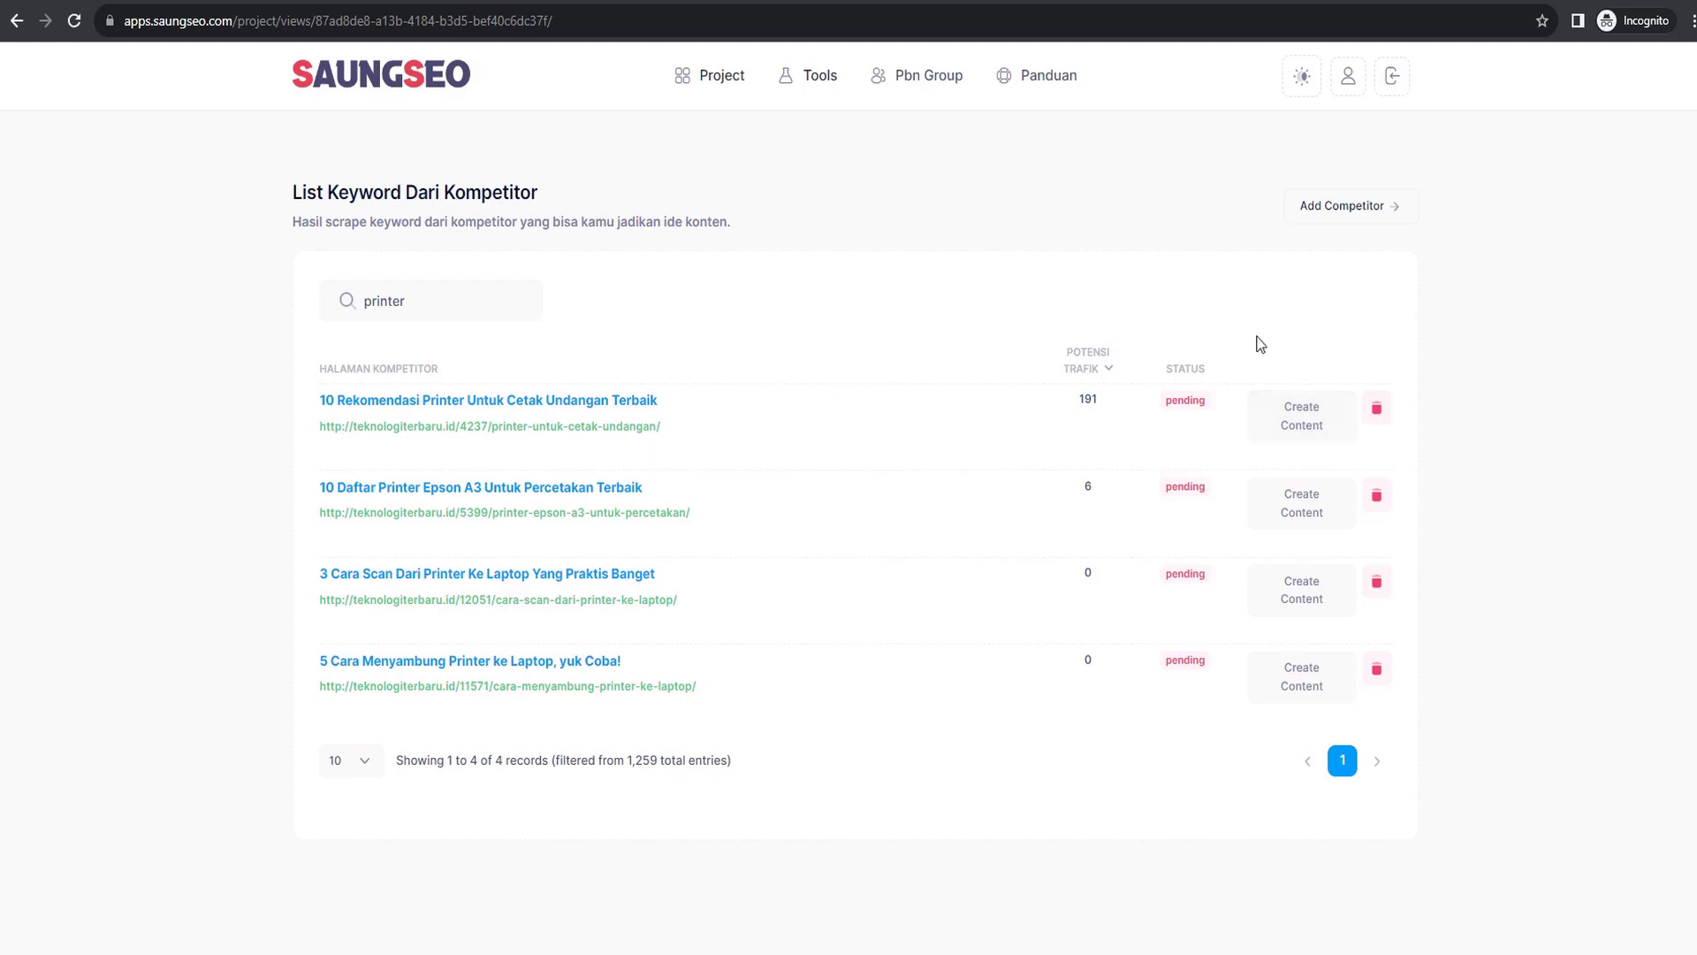
{"action": "left_click", "coordinate": [1277, 422]}
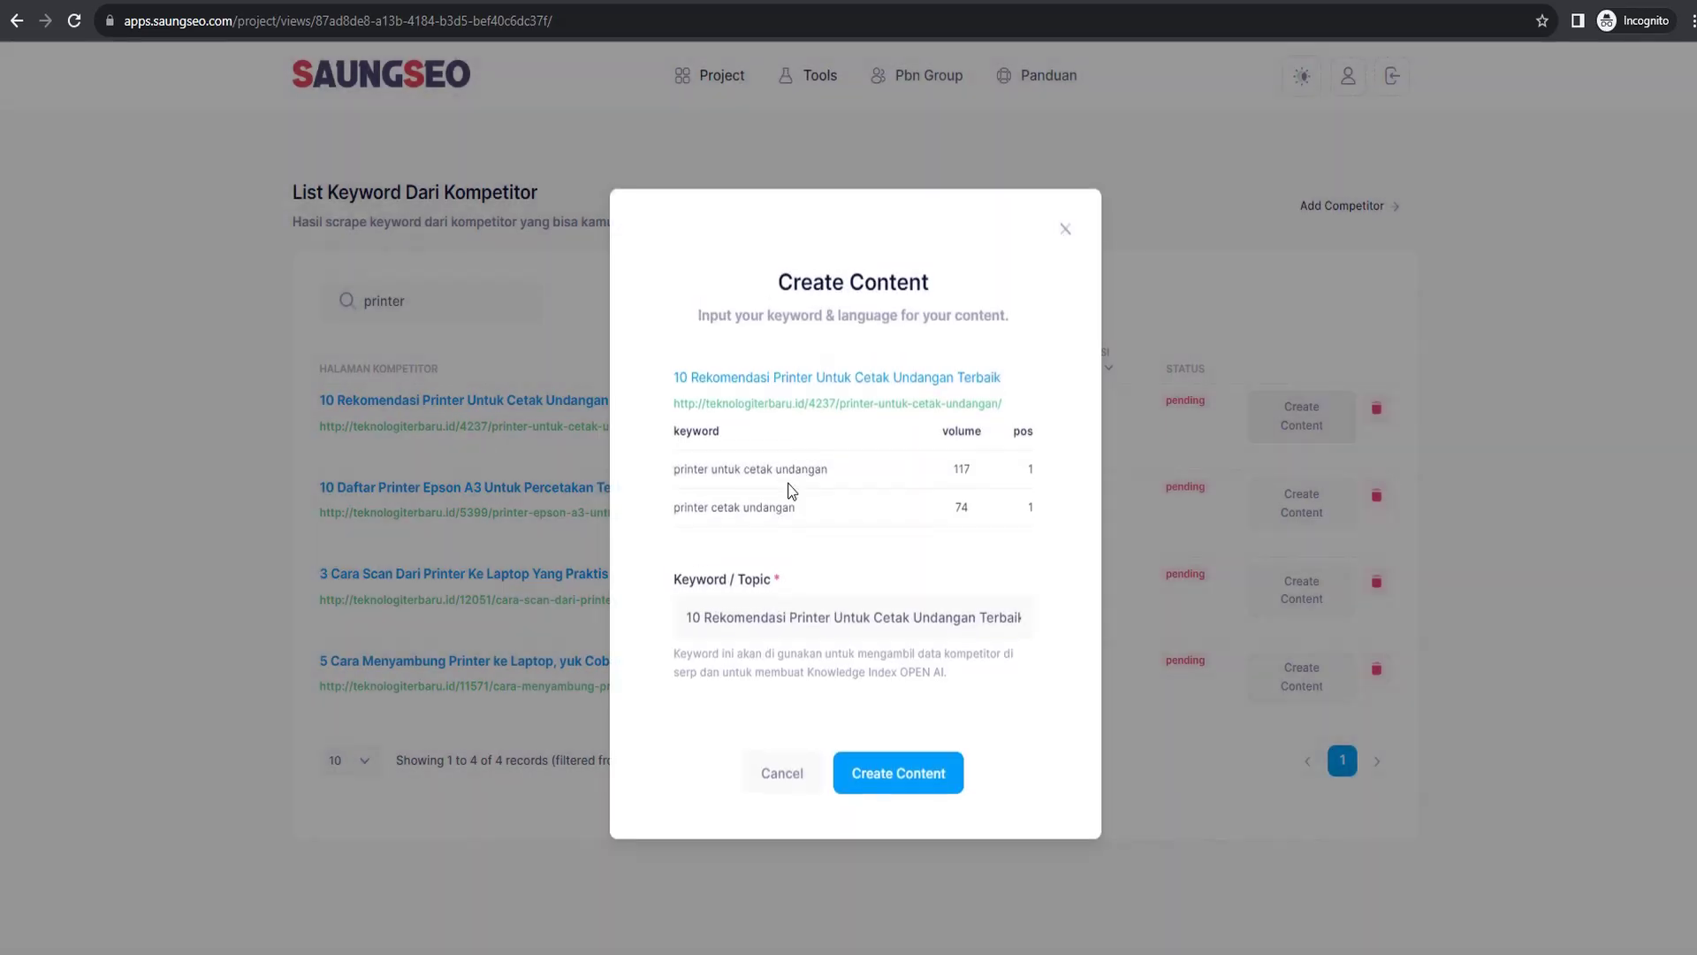
{"action": "left_click", "coordinate": [869, 777]}
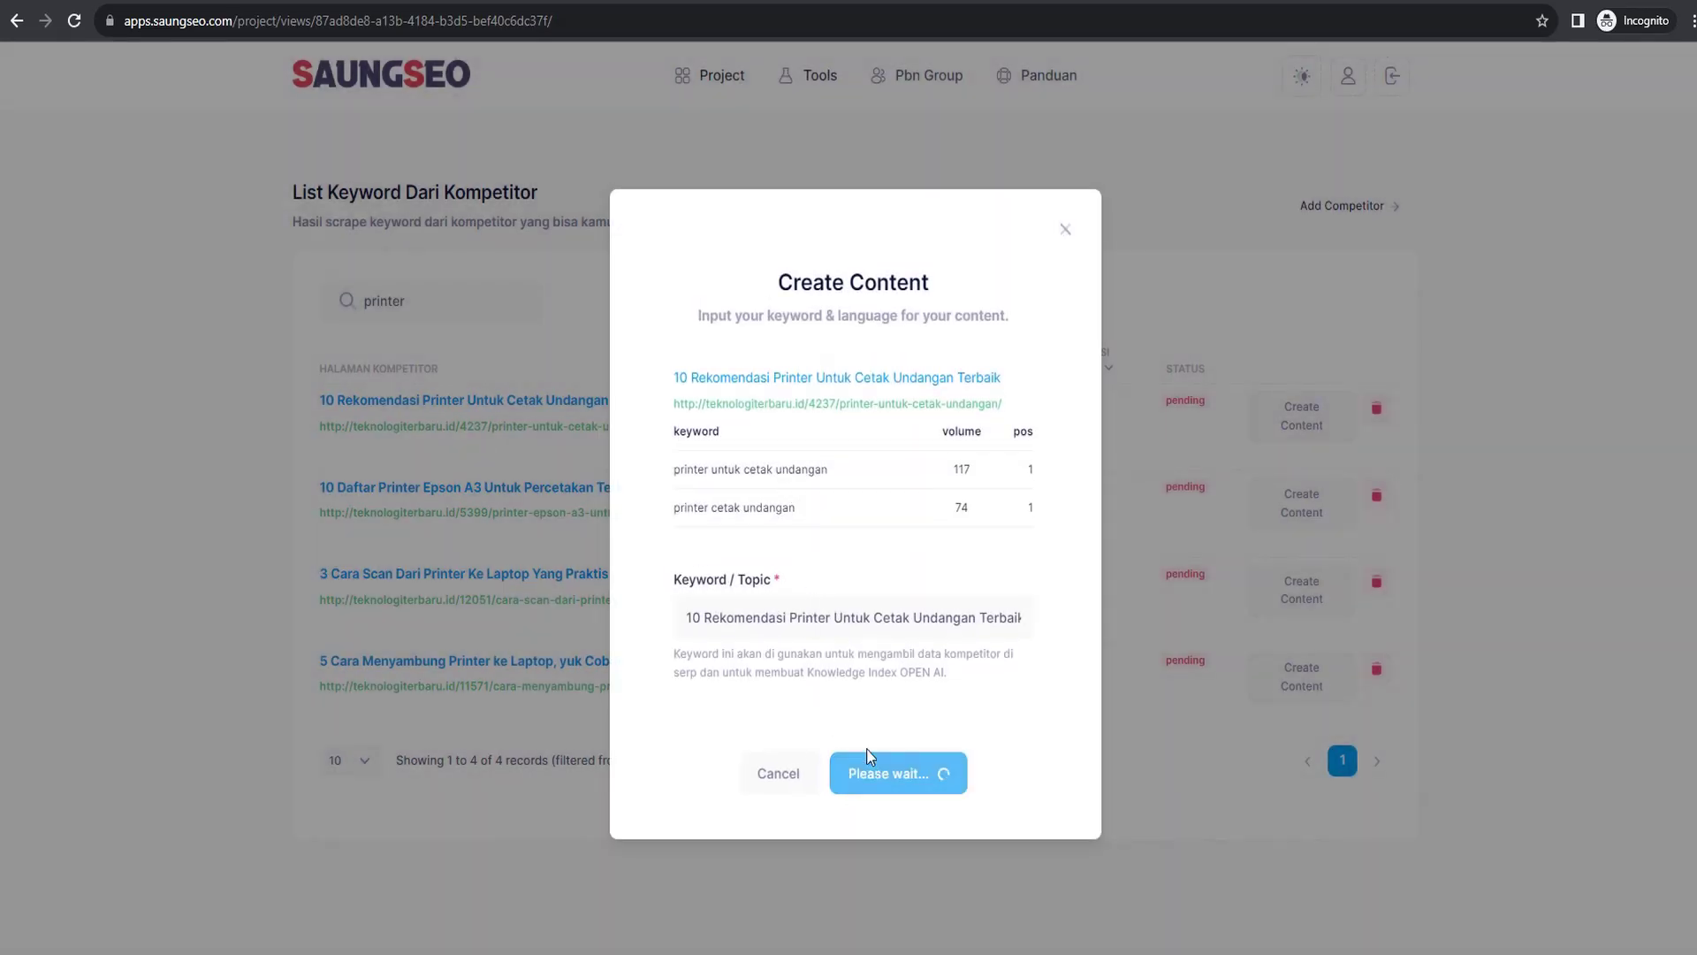